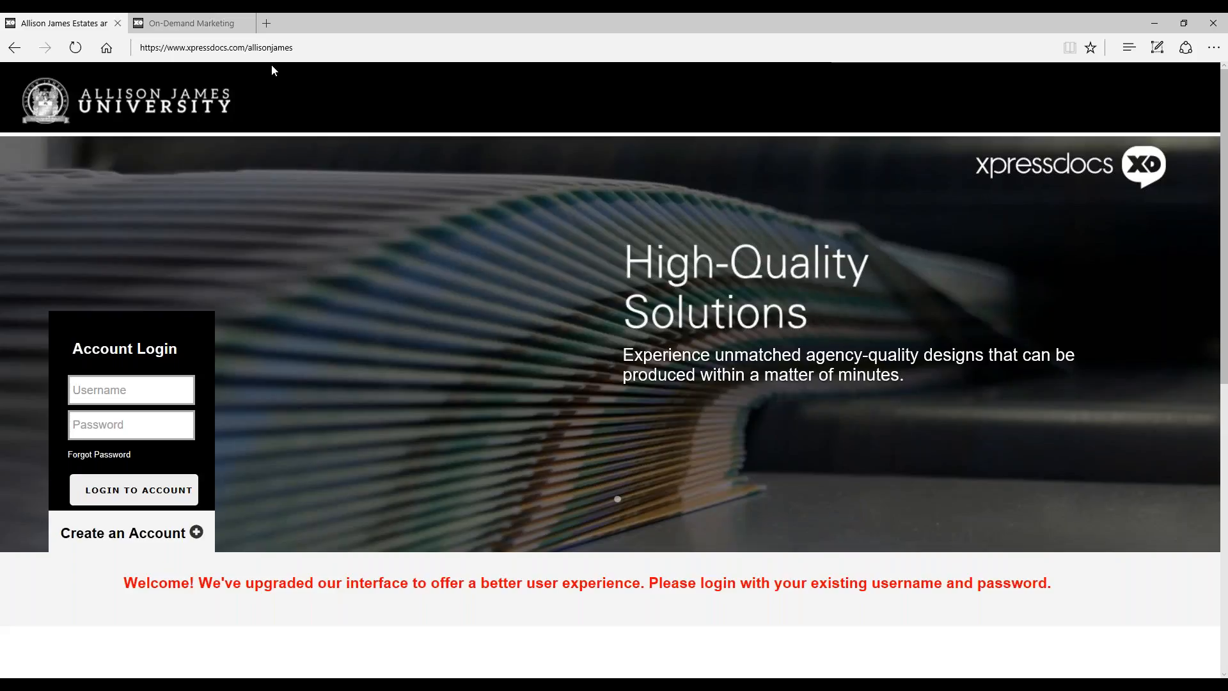
Step: Open the Create an Account registration form on the Xpressdocs sign-in page
scroll(393, 141, down, 2)
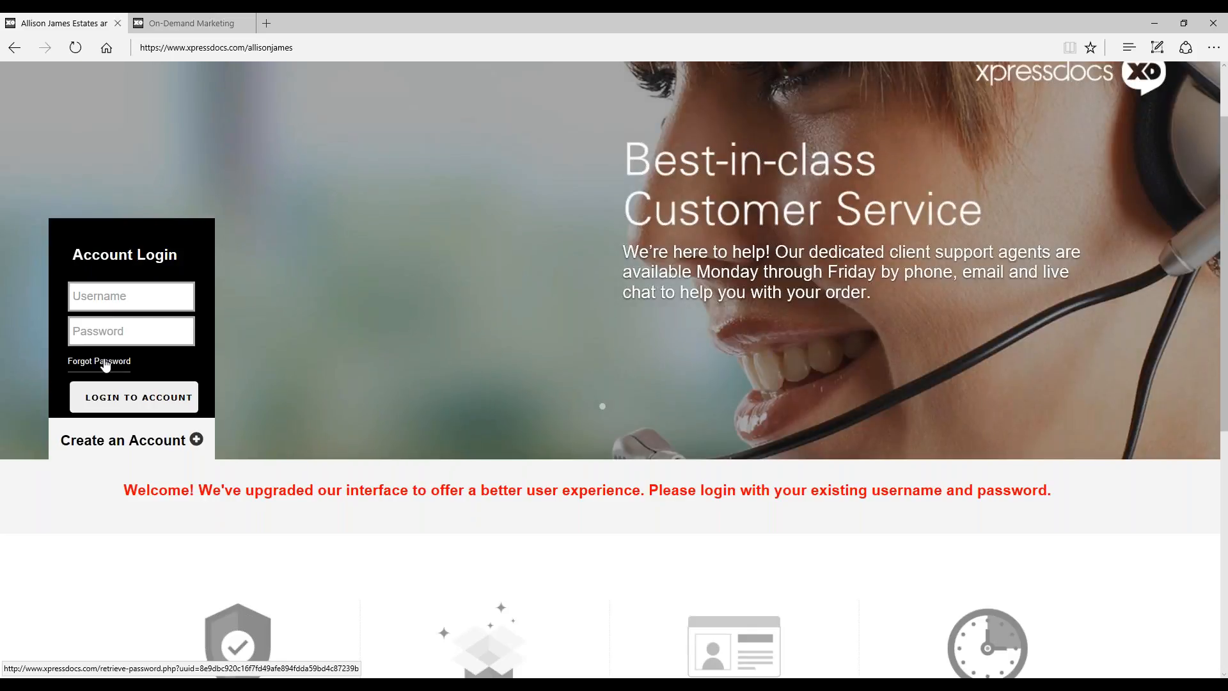
scroll(401, 374, down, 3)
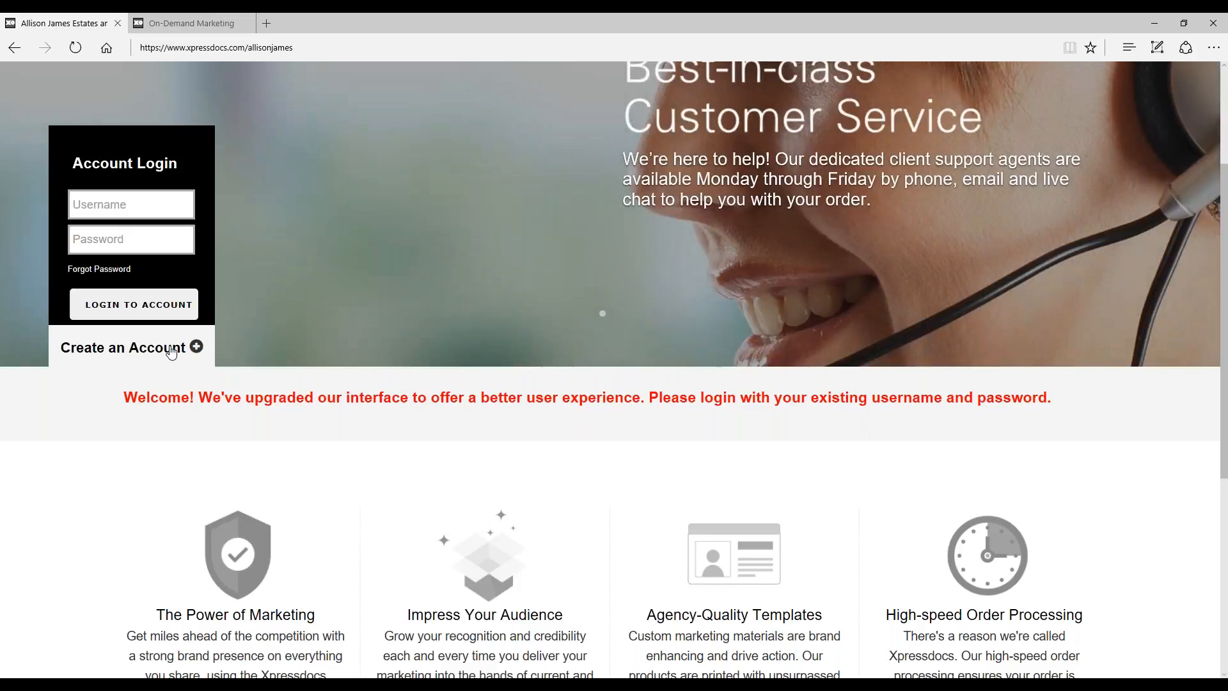
click(172, 352)
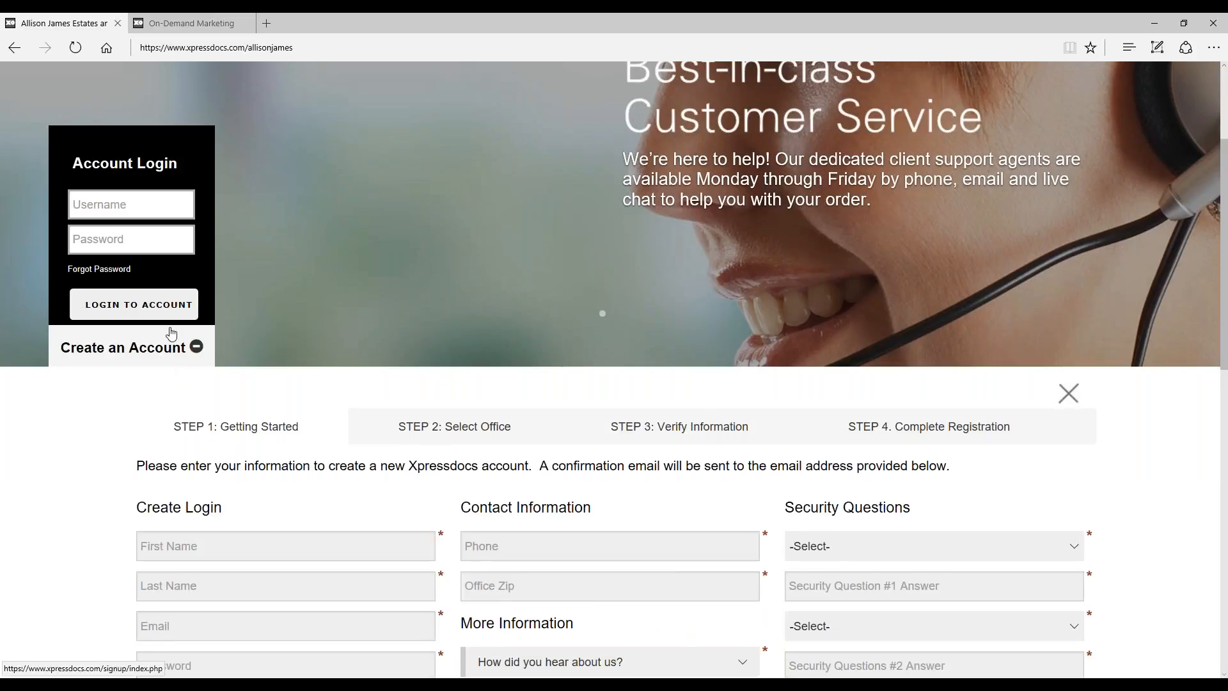
scroll(603, 346, down, 2)
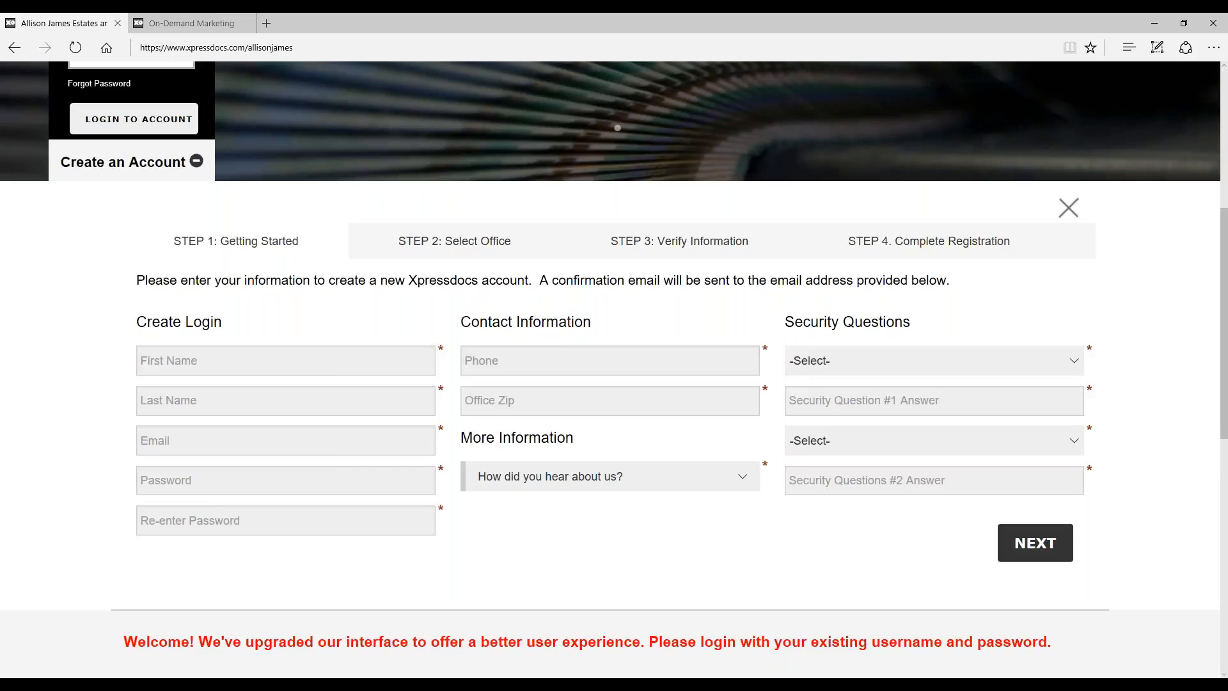
Step: Fill in the agent's first name, last name and company e-mail address under Create Login
click(271, 368)
text(Joe)
key(Tab)
text(Doe)
key(Tab)
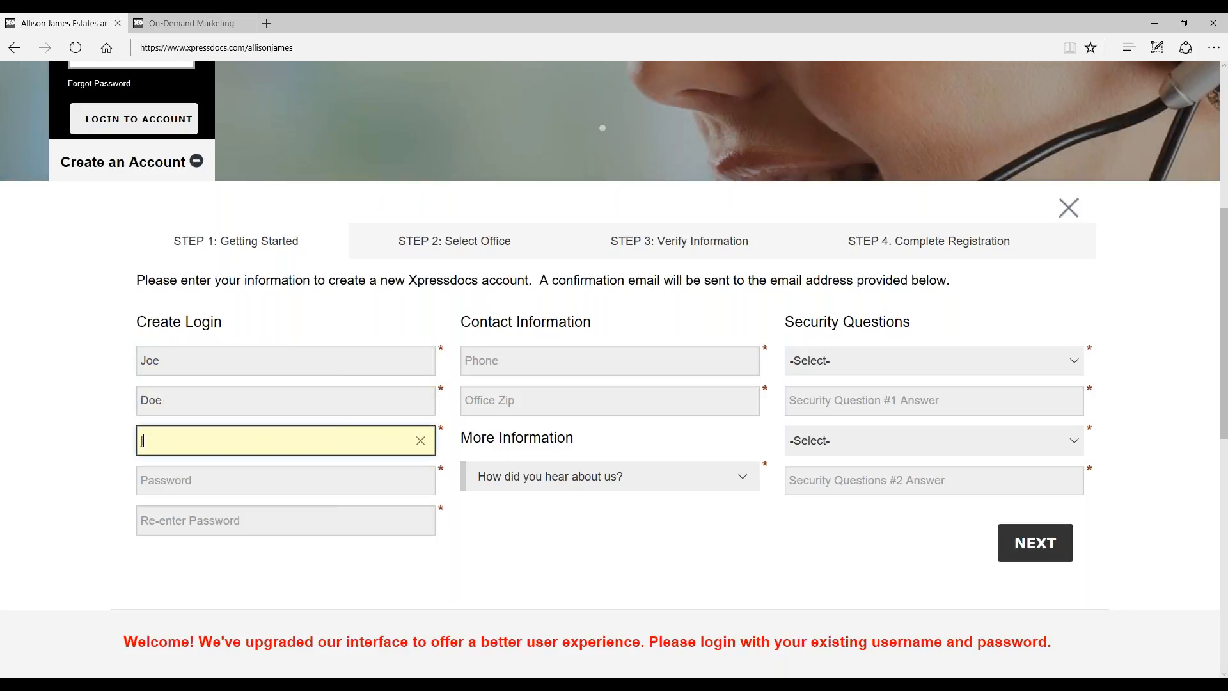
key(Tab)
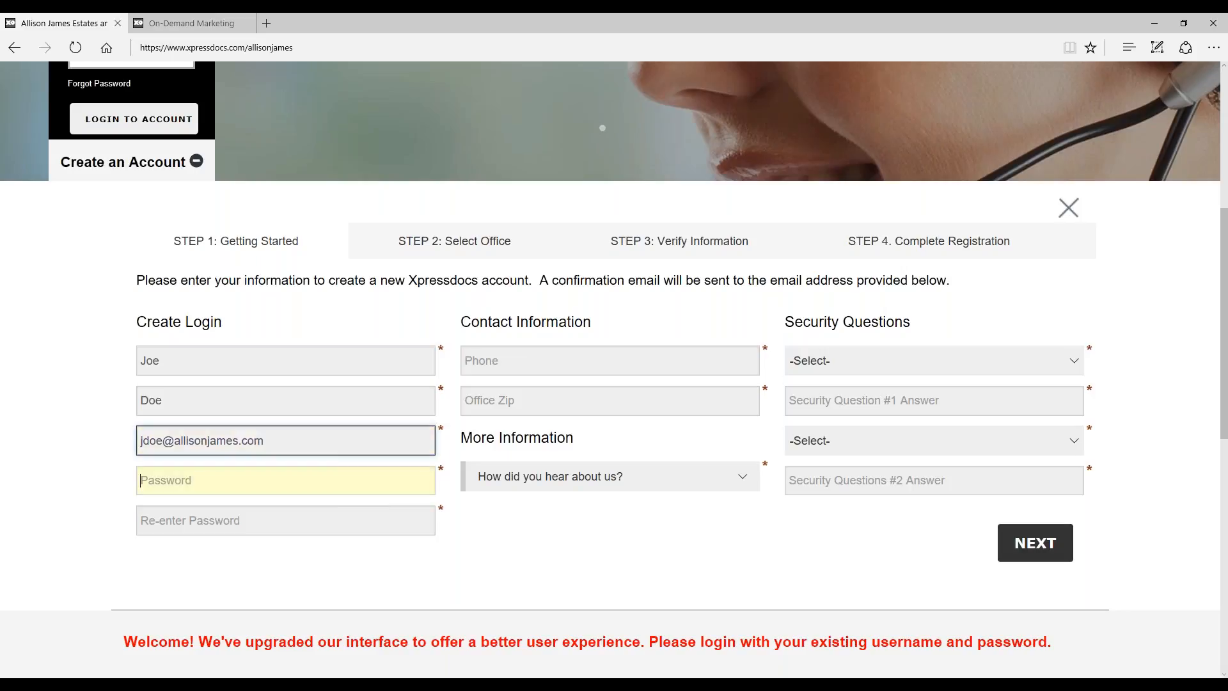
Step: Enter the new account password and repeat it in the confirmation field
text(123456789)
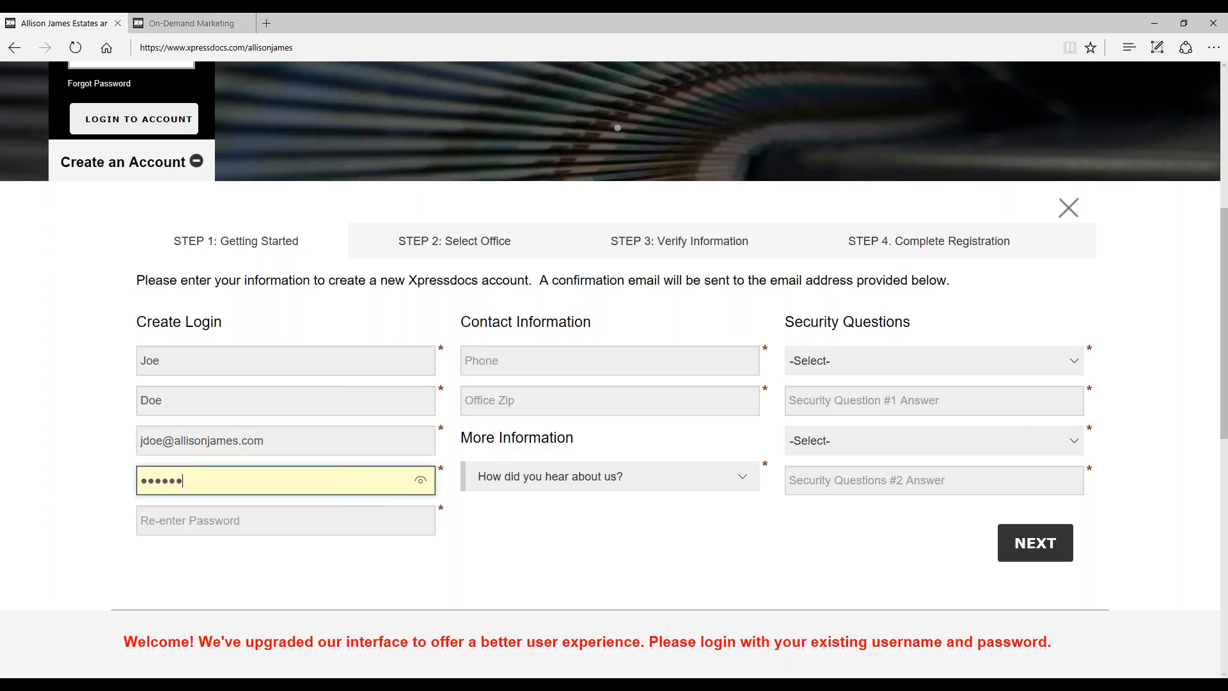
key(Tab)
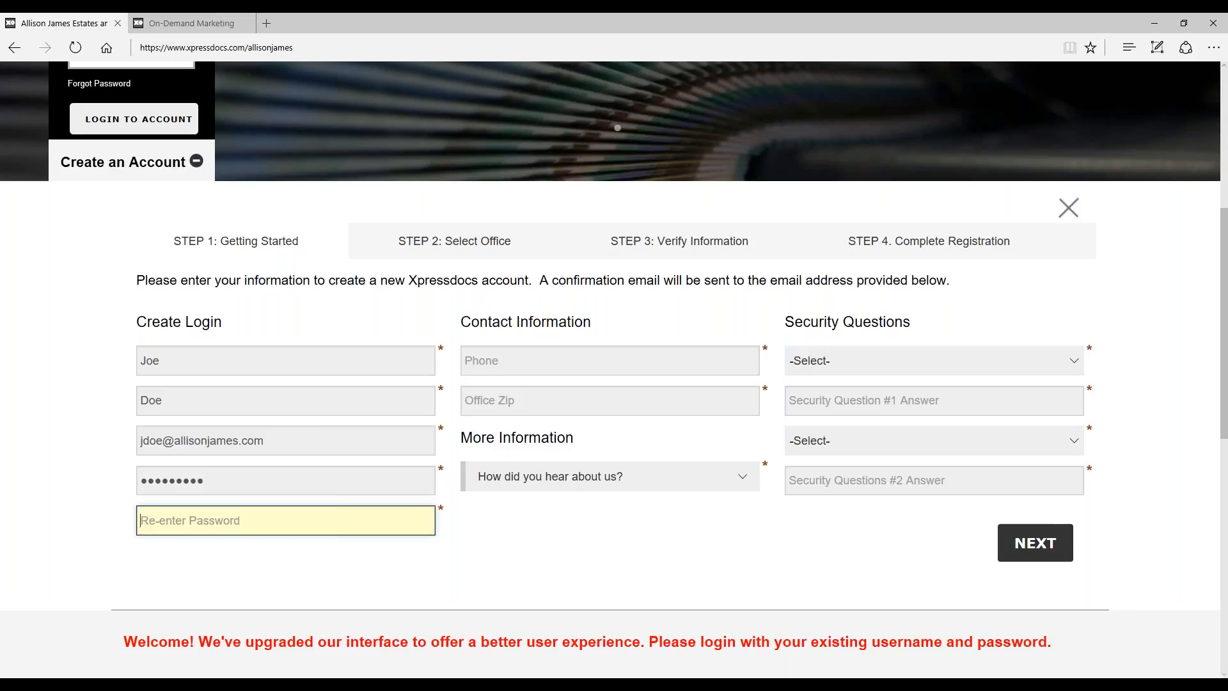
text(123456789)
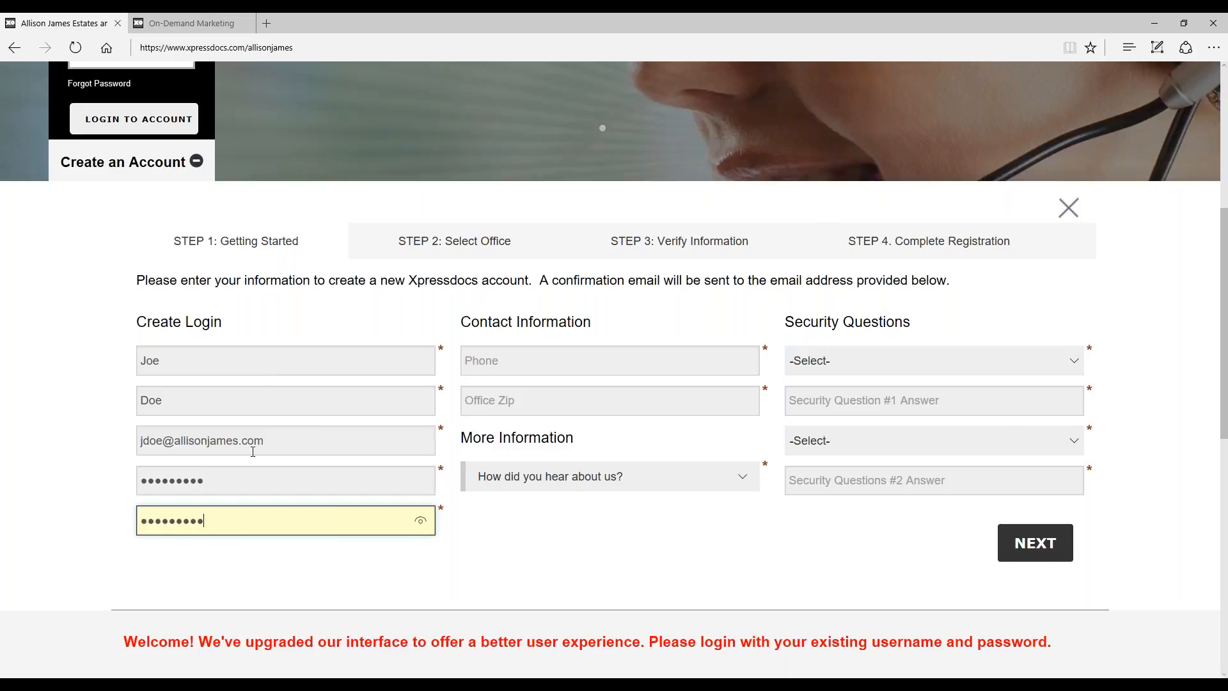
Step: Enter the phone number and office zip code, and choose "My Company Promotes Xpressdocs" as how the company was heard about
click(703, 350)
click(680, 386)
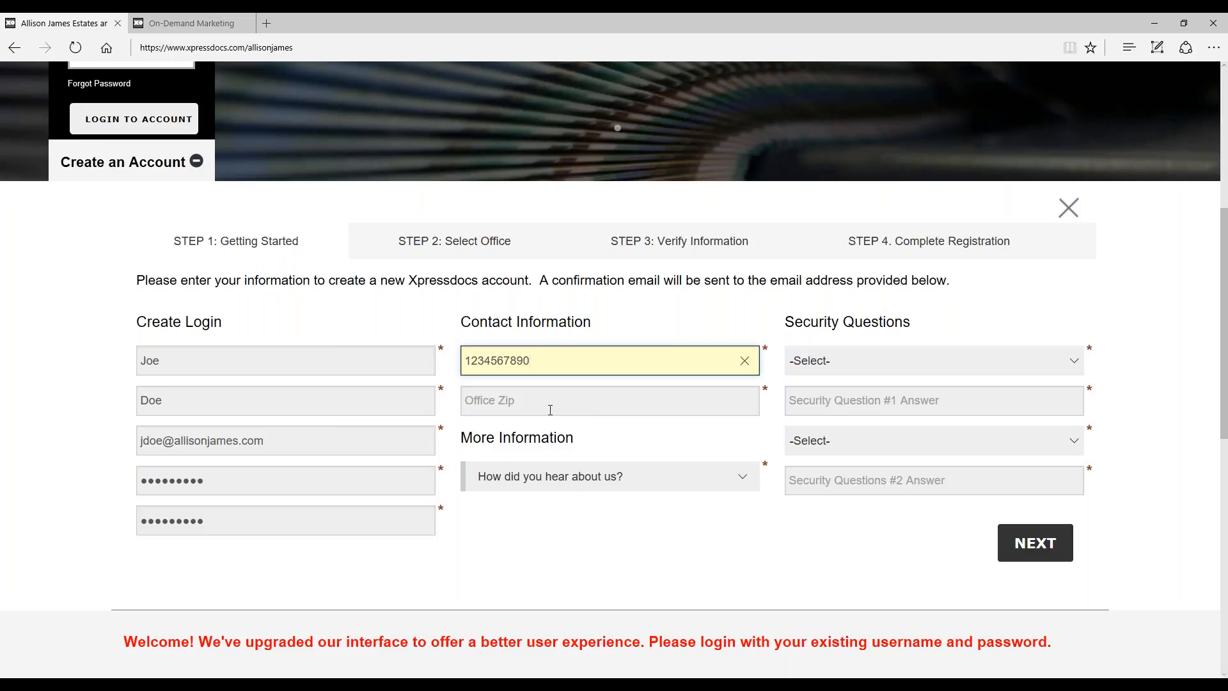
click(550, 409)
text(27511)
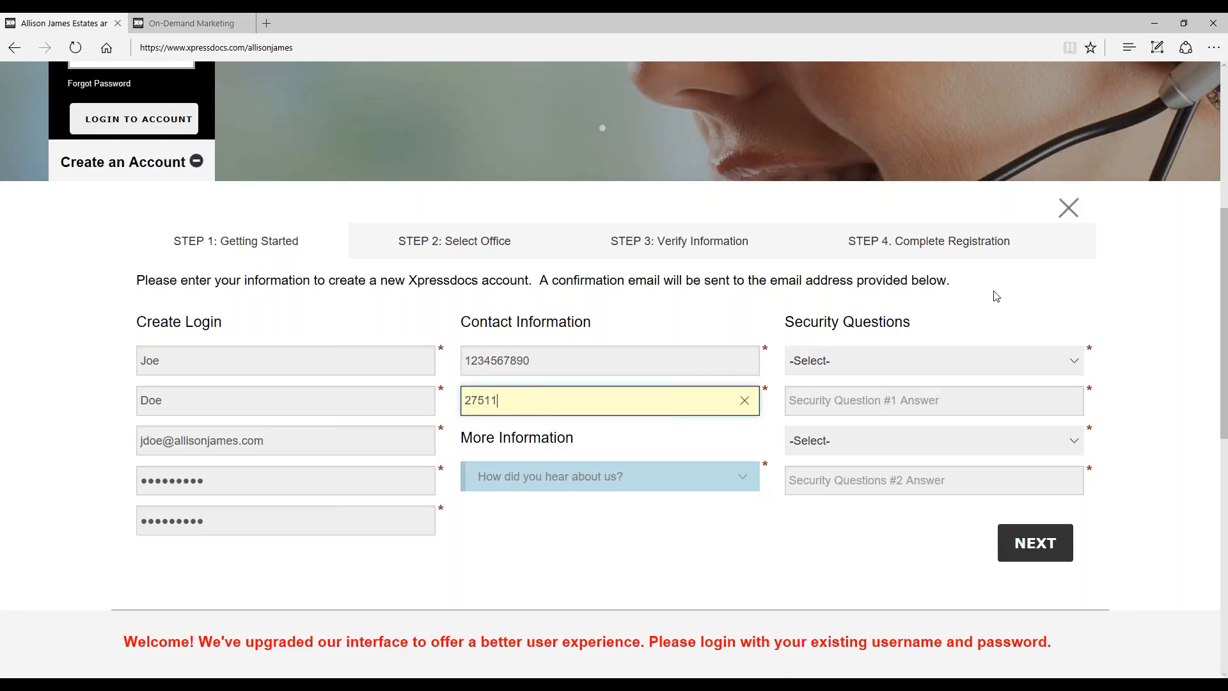
click(744, 486)
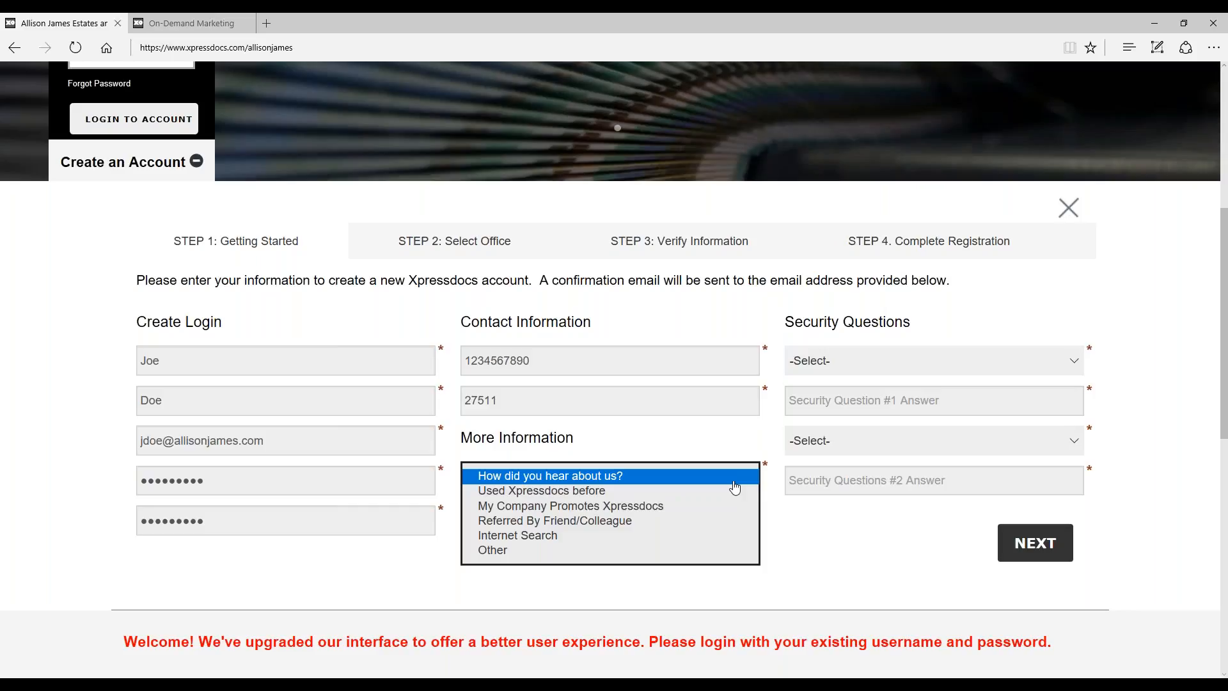
click(663, 506)
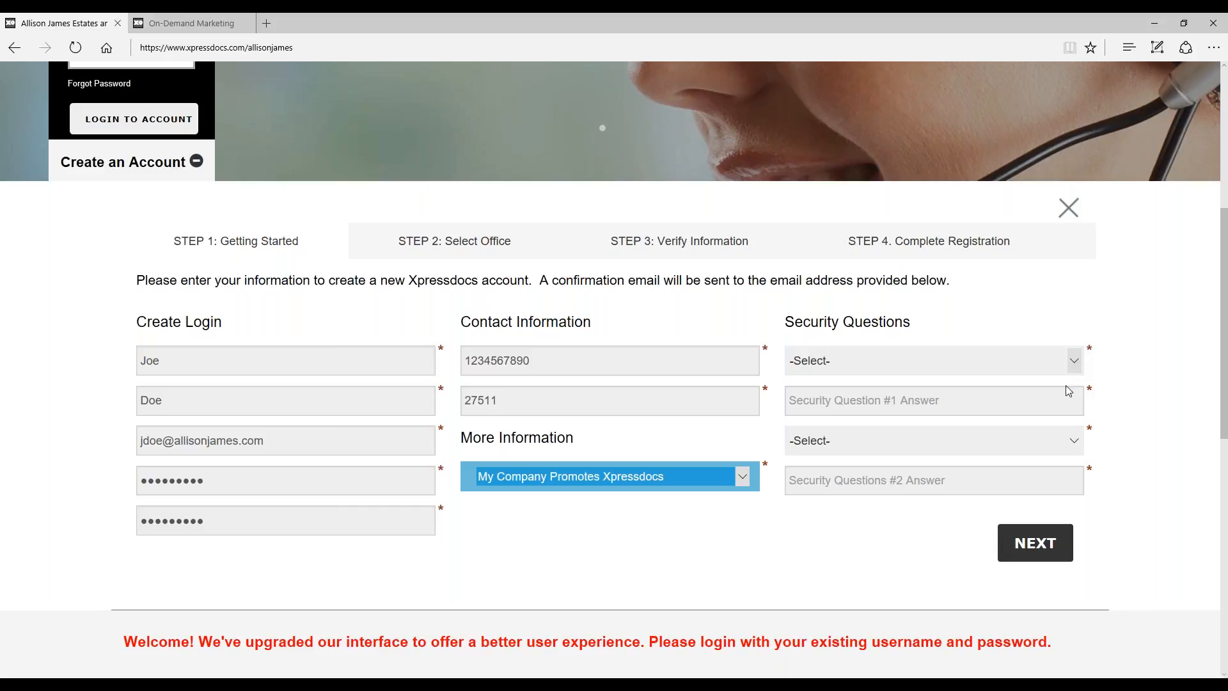
Step: Choose the elementary school city and childhood best friend's first name as security questions, and enter an answer for each
click(1075, 362)
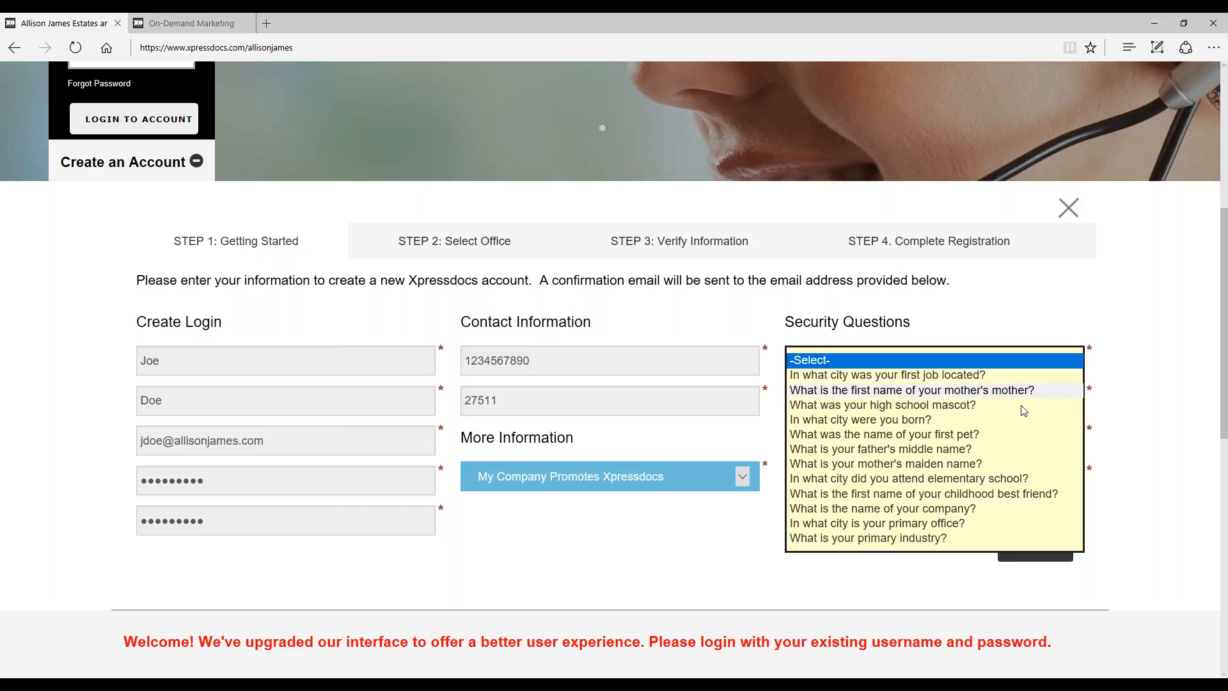
click(956, 479)
click(959, 408)
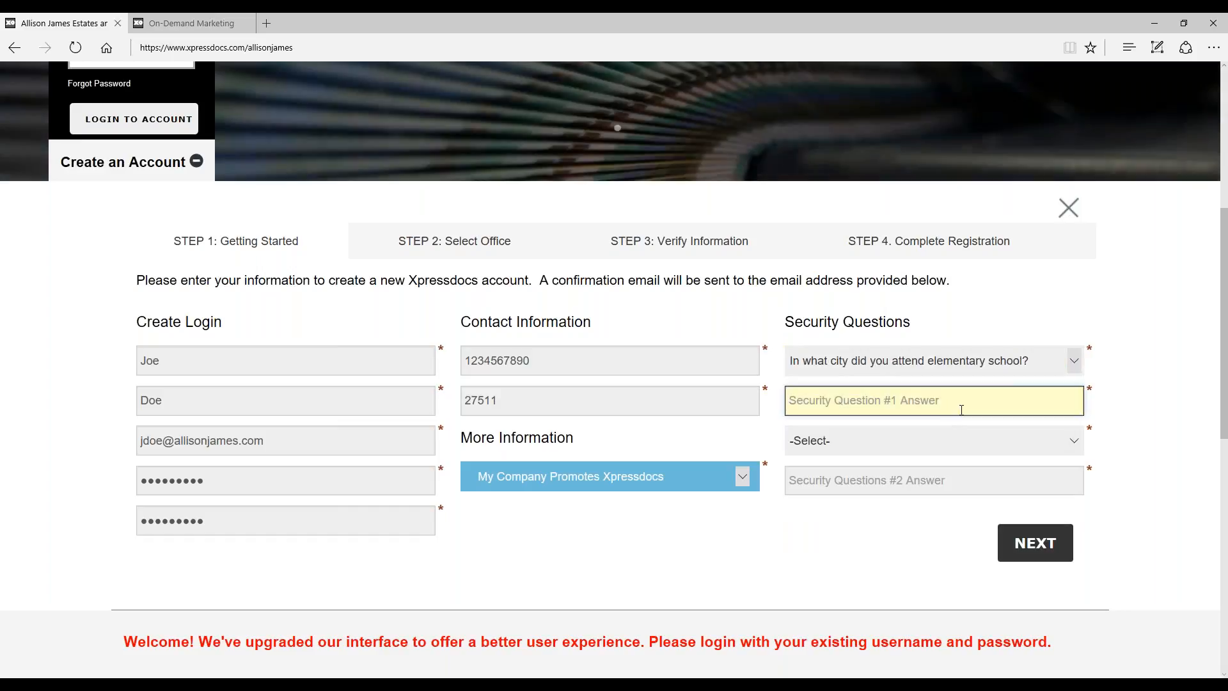
text(Carrboro)
click(940, 441)
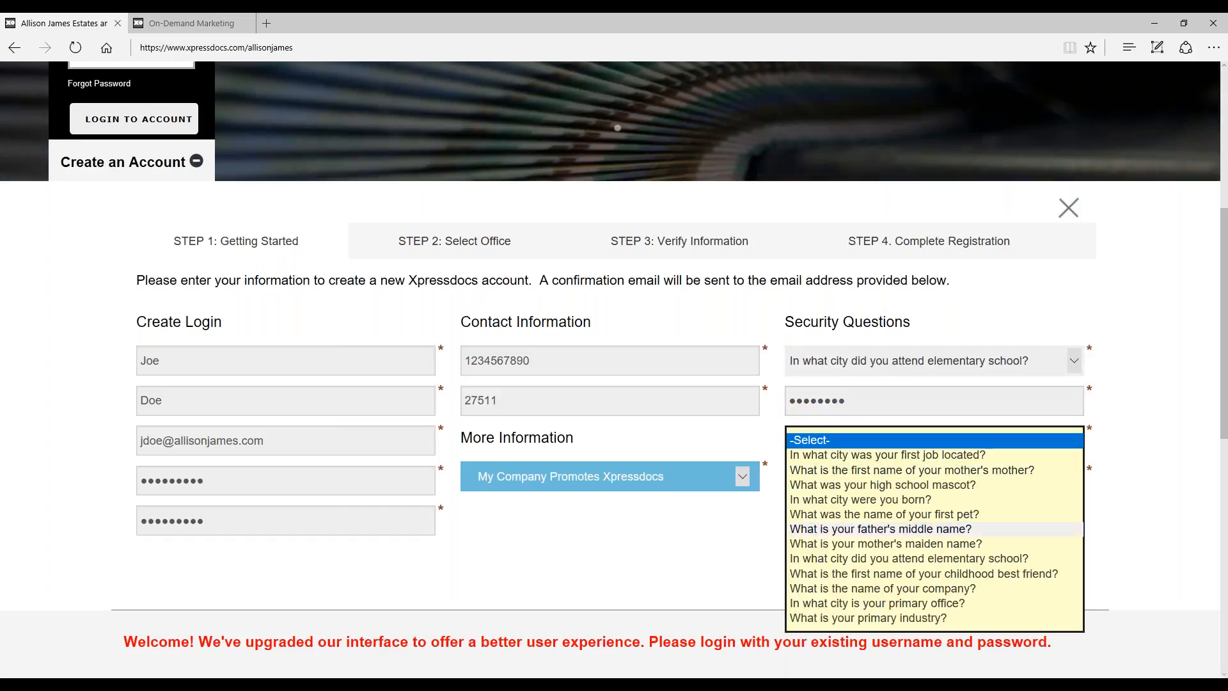
click(919, 557)
click(921, 484)
text(Sammie)
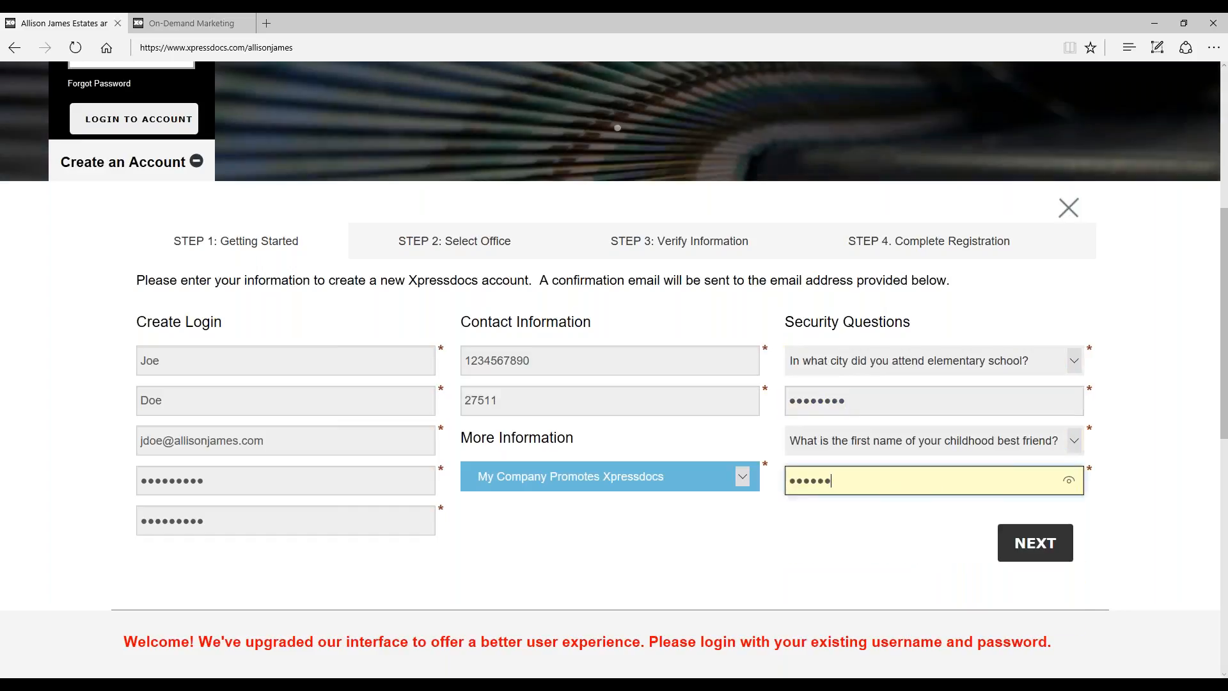
Step: Proceed to the office selection stage of the registration and select the NC1 office
click(1041, 554)
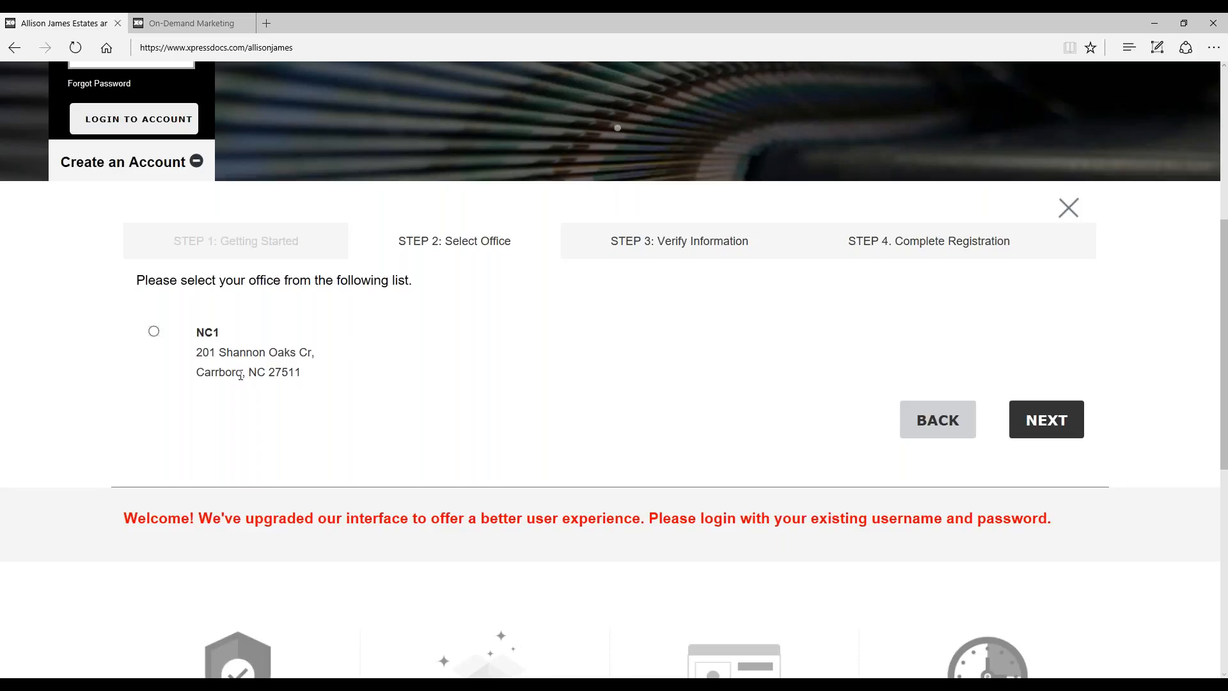
click(280, 380)
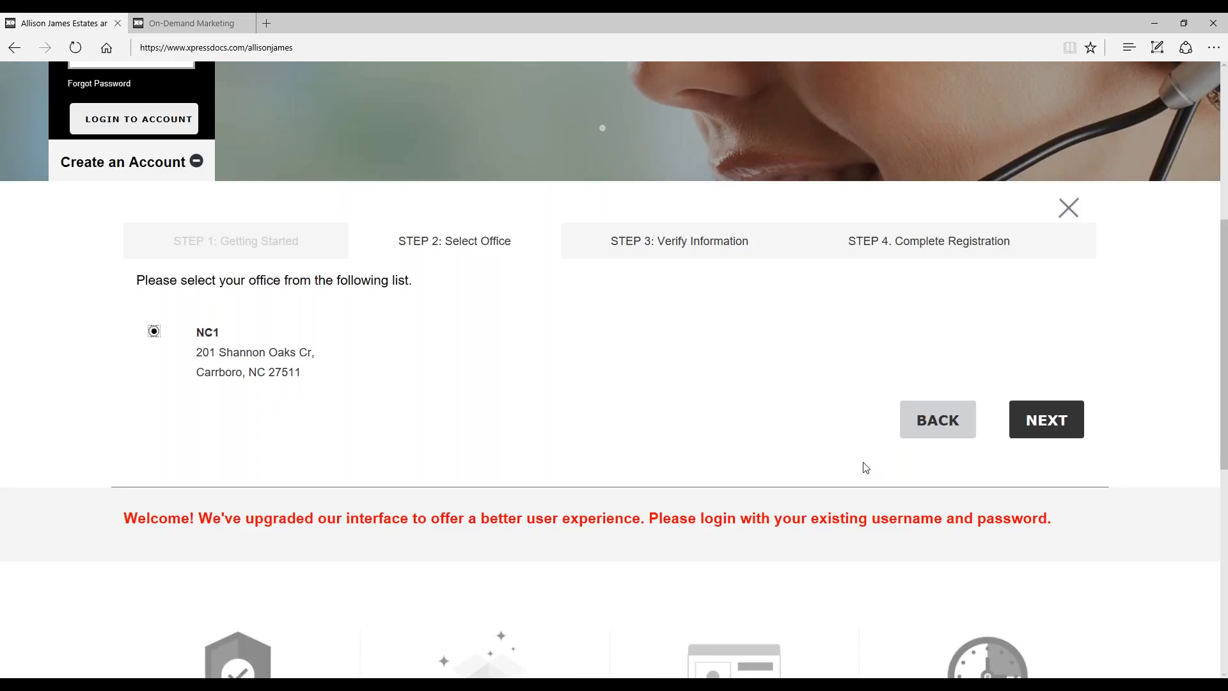
scroll(832, 435, up, 2)
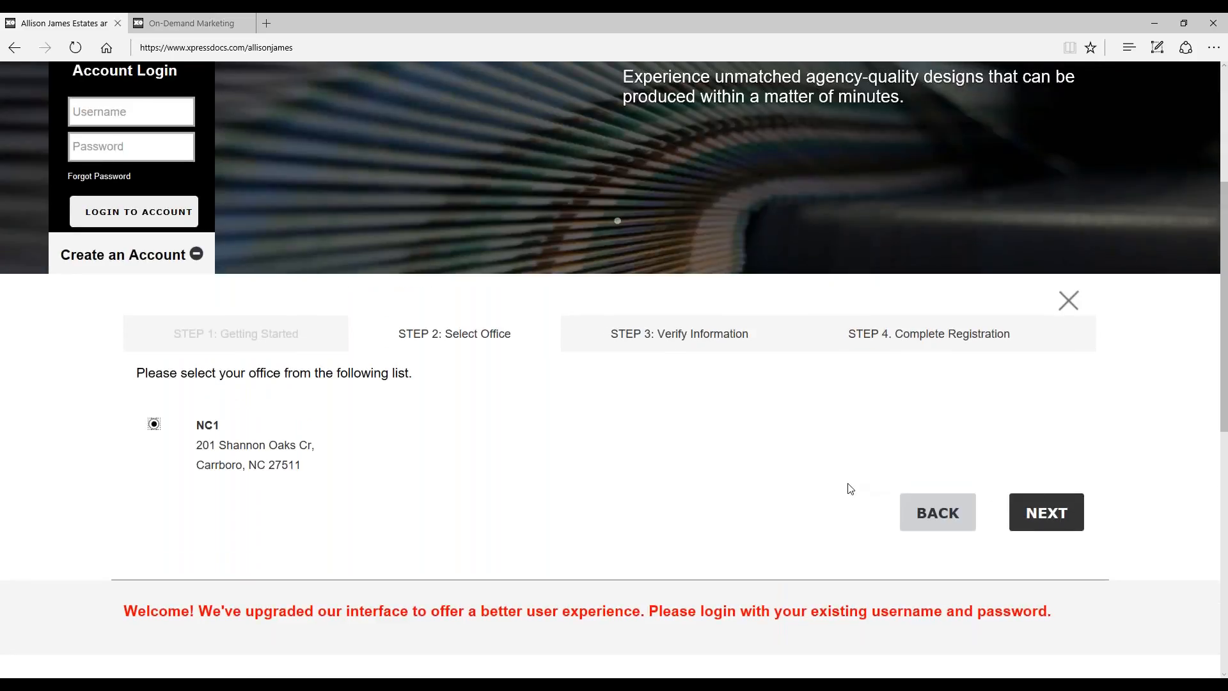
scroll(889, 476, up, 2)
scroll(1062, 551, down, 2)
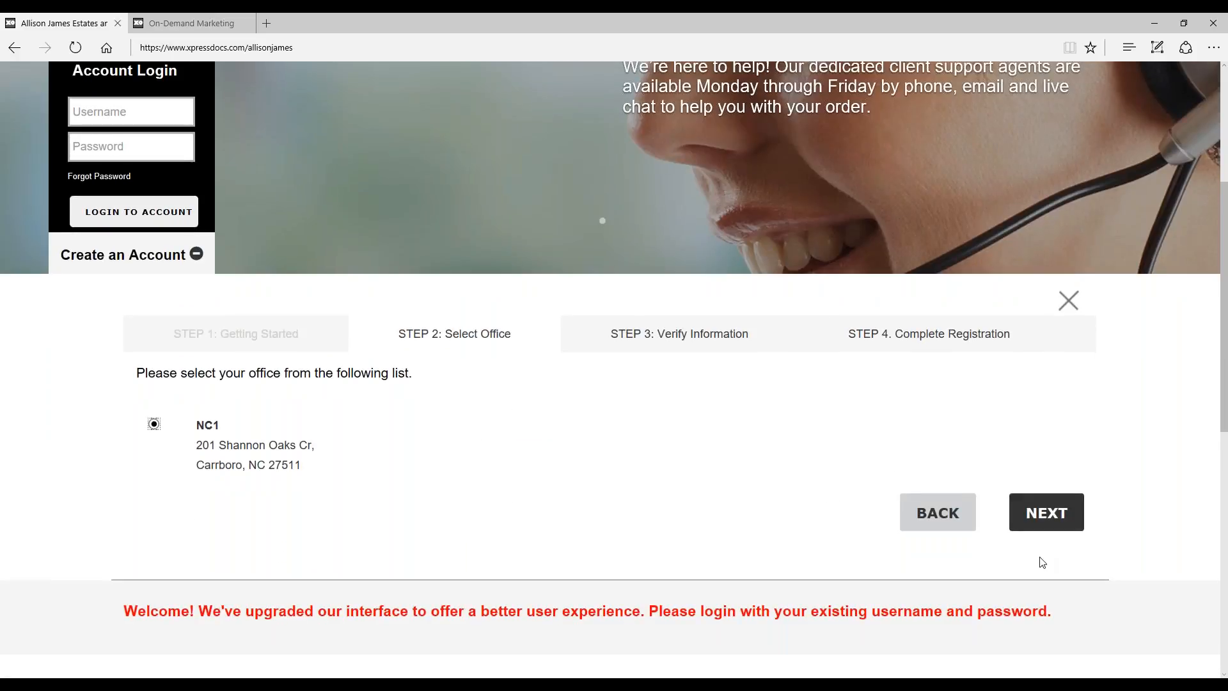
Step: Switch to the already logged-in Xpressdocs home page and look through its quick links and design categories
scroll(1050, 625, up, 4)
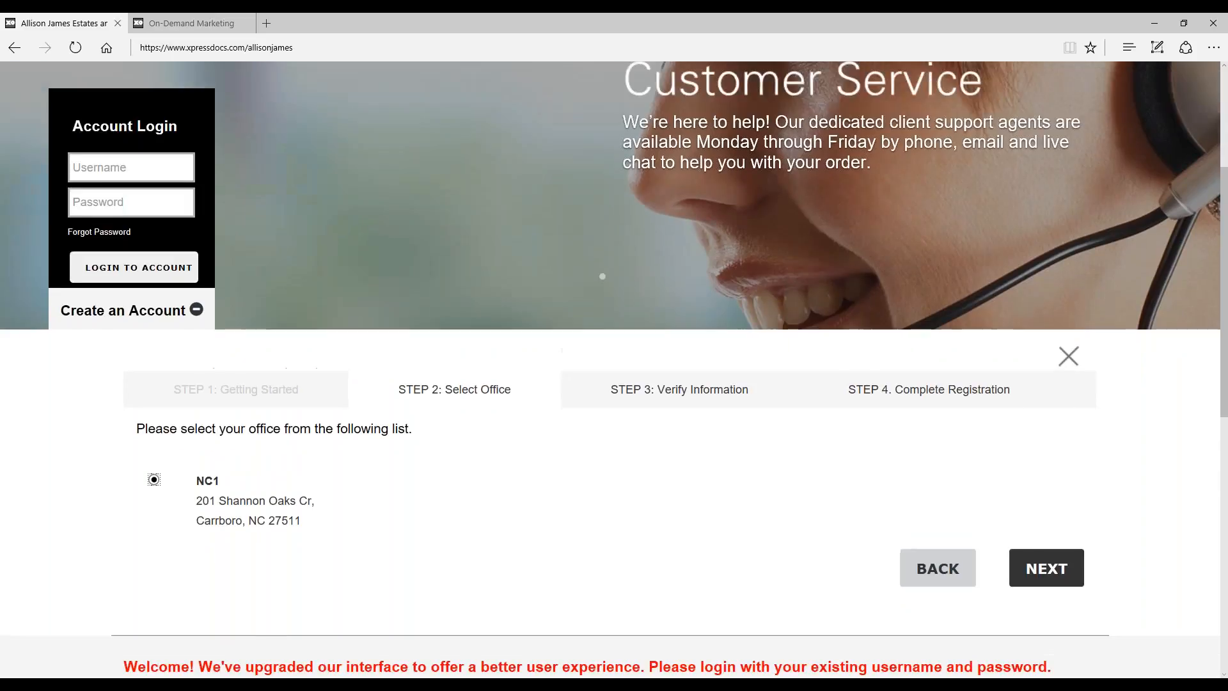
scroll(1050, 625, up, 2)
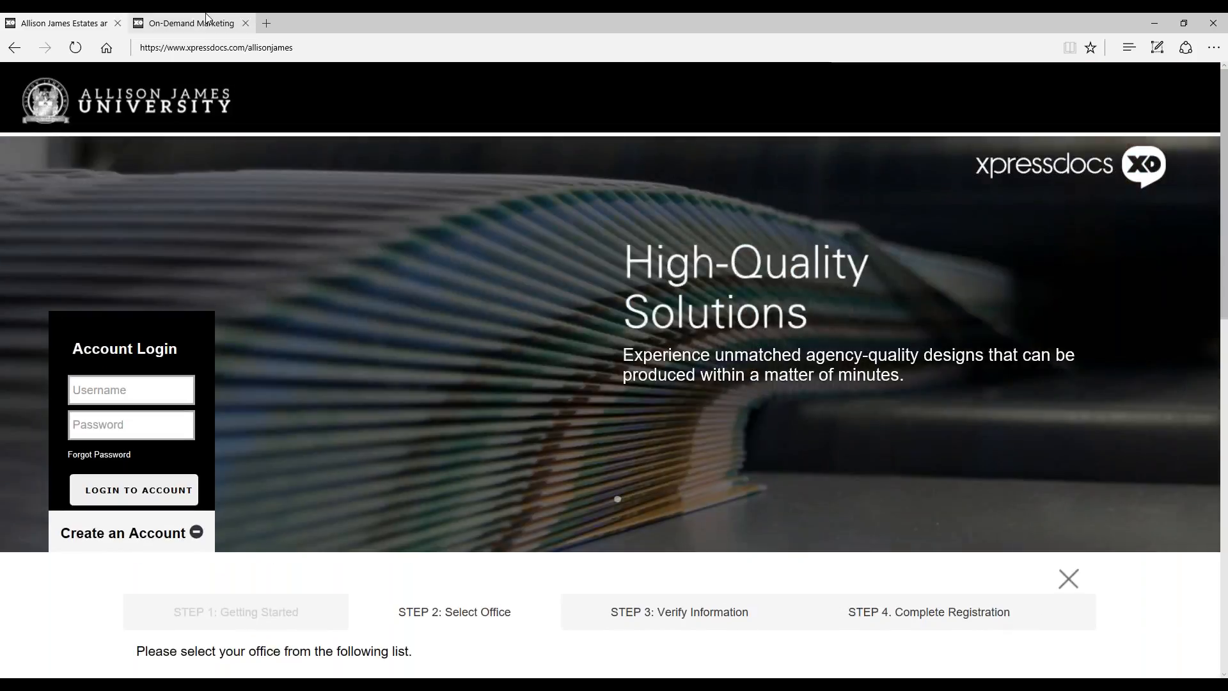
click(206, 18)
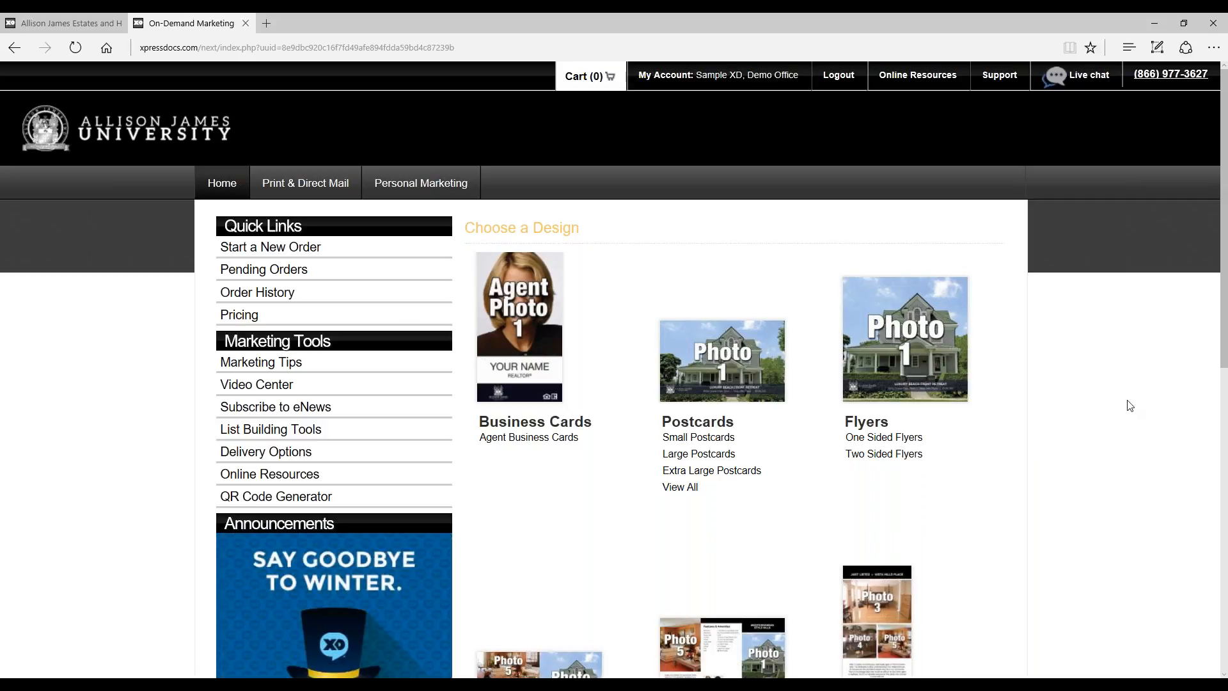
scroll(1117, 356, down, 1)
scroll(1117, 357, down, 5)
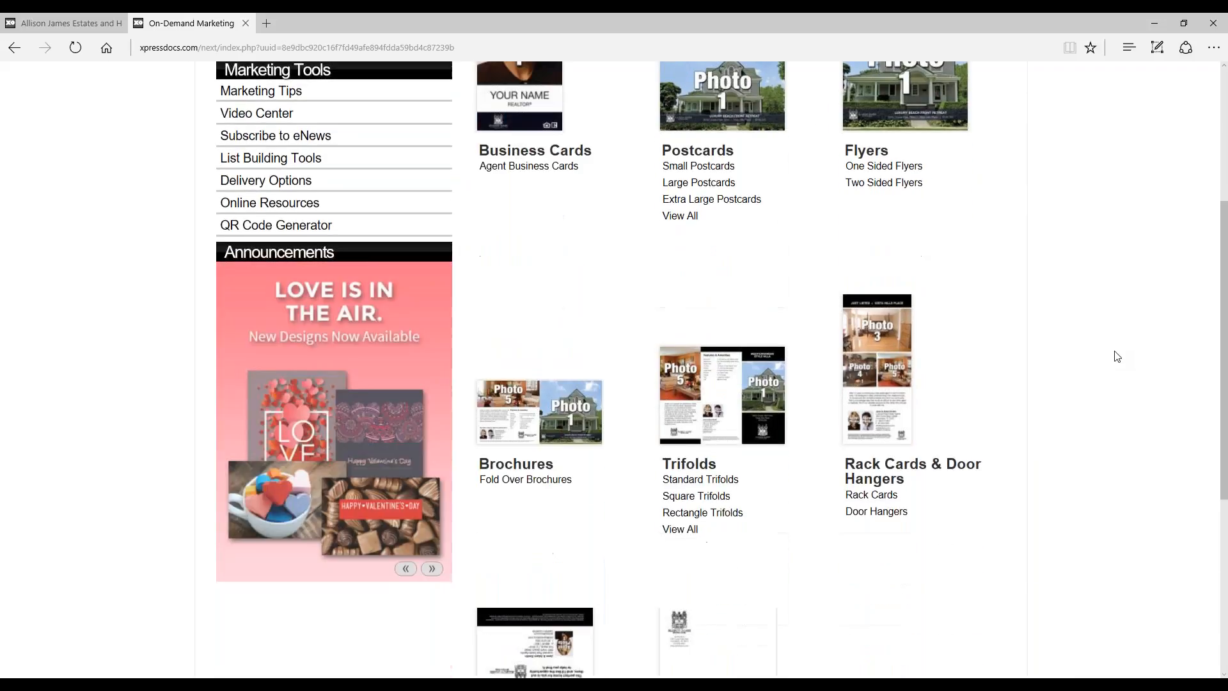
scroll(1117, 356, up, 6)
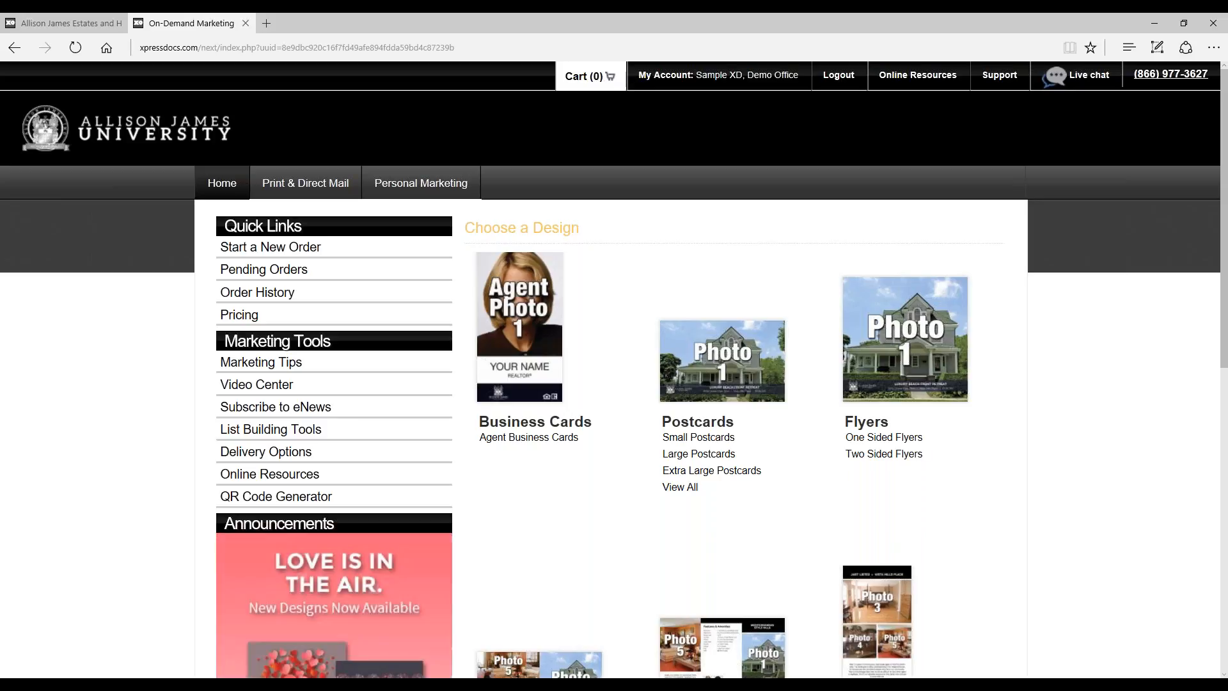
Step: Open the My Account page and review its sections, from general information through to the credit card settings
click(740, 82)
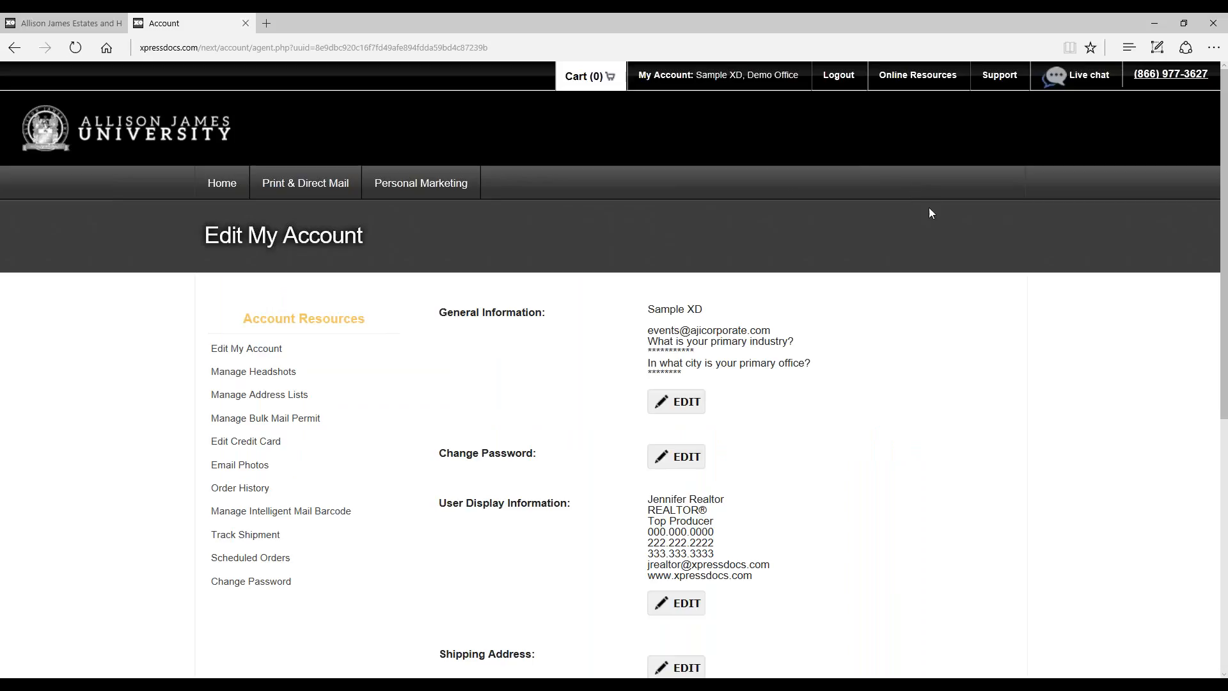
scroll(930, 247, down, 1)
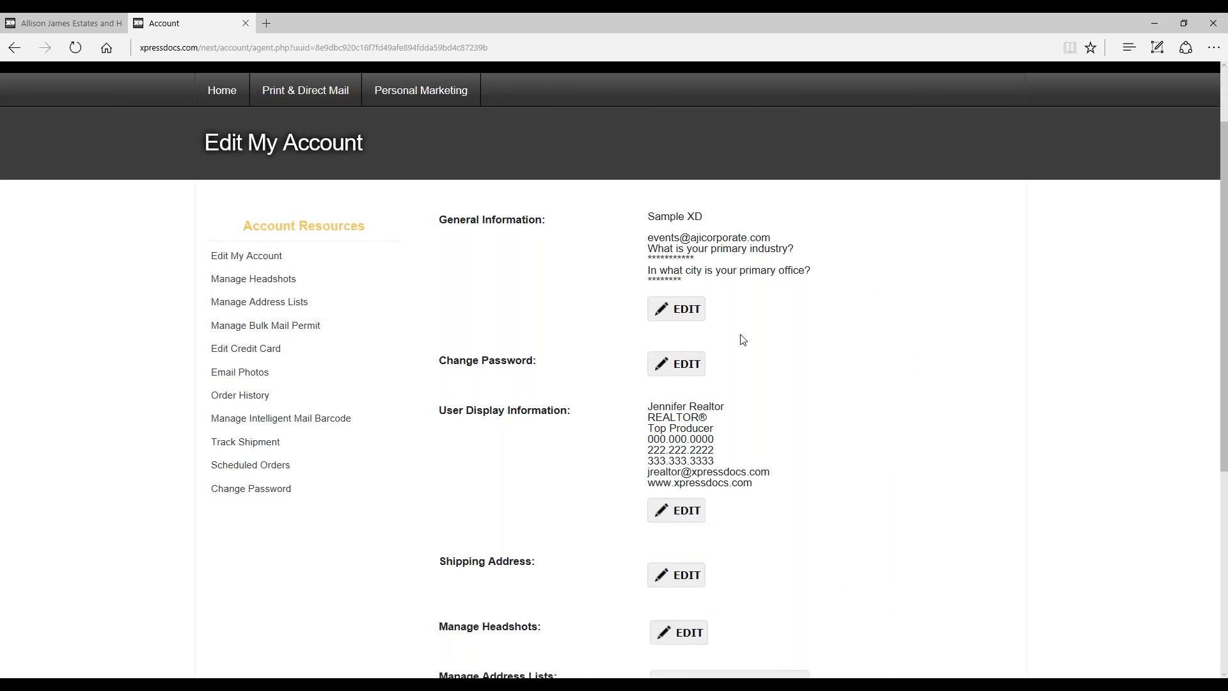
scroll(701, 376, down, 1)
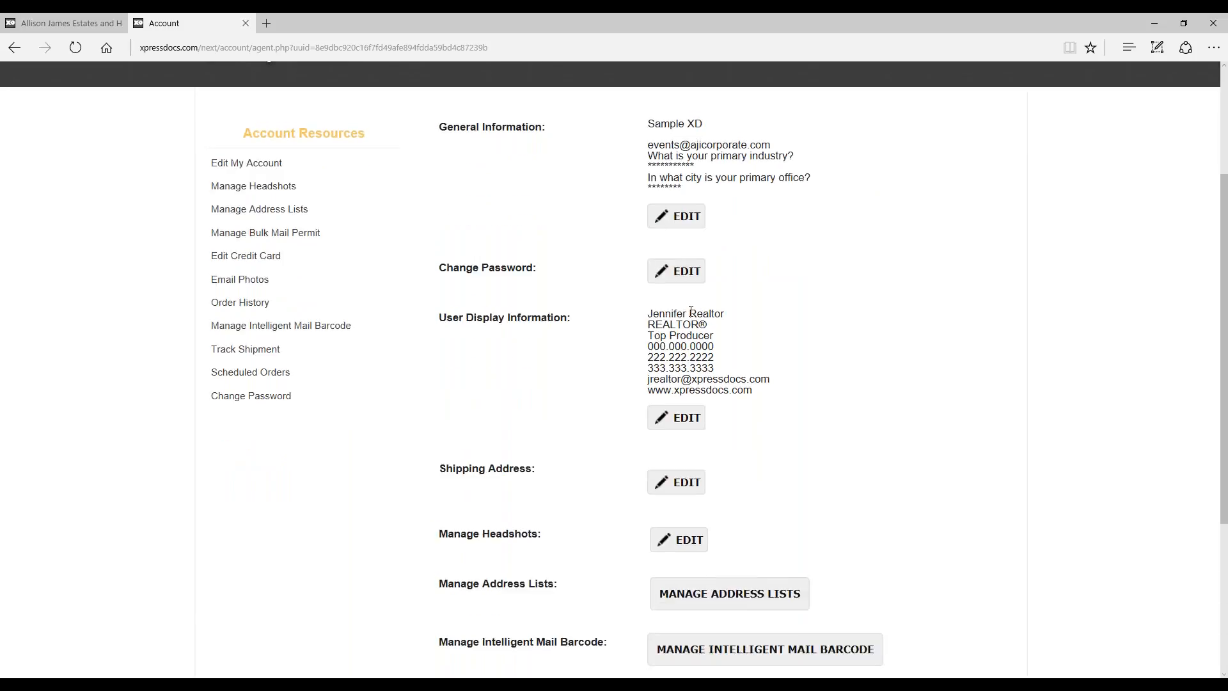
scroll(815, 348, down, 1)
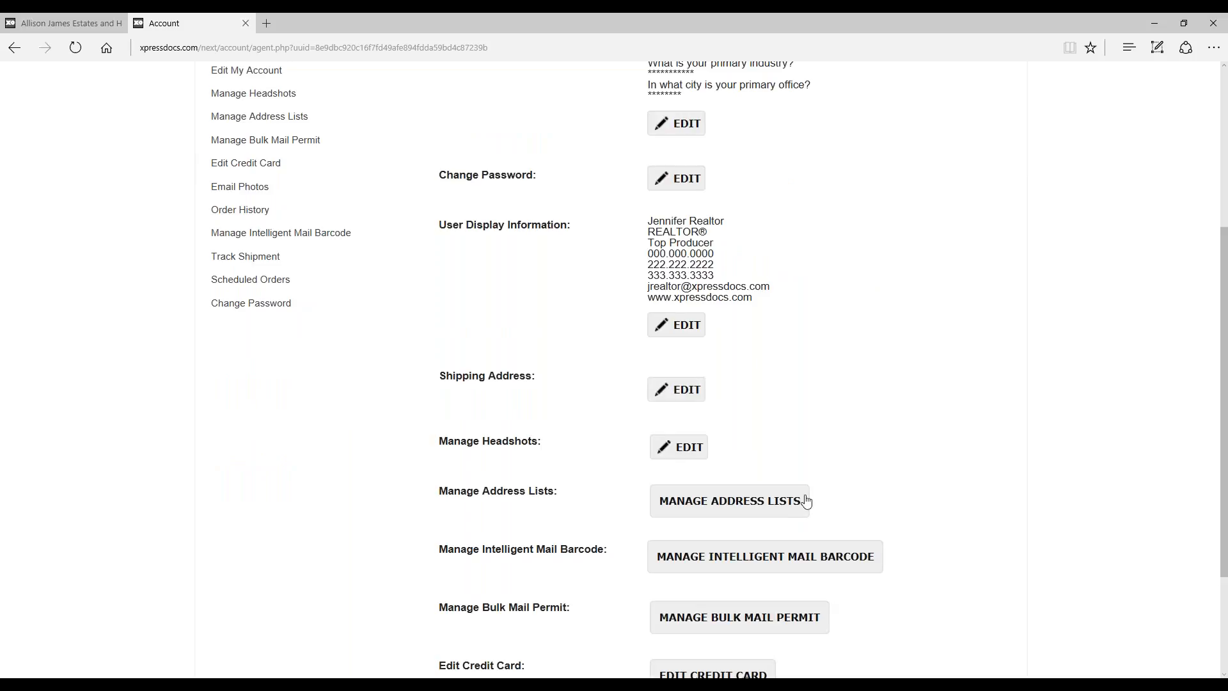
scroll(867, 543, down, 1)
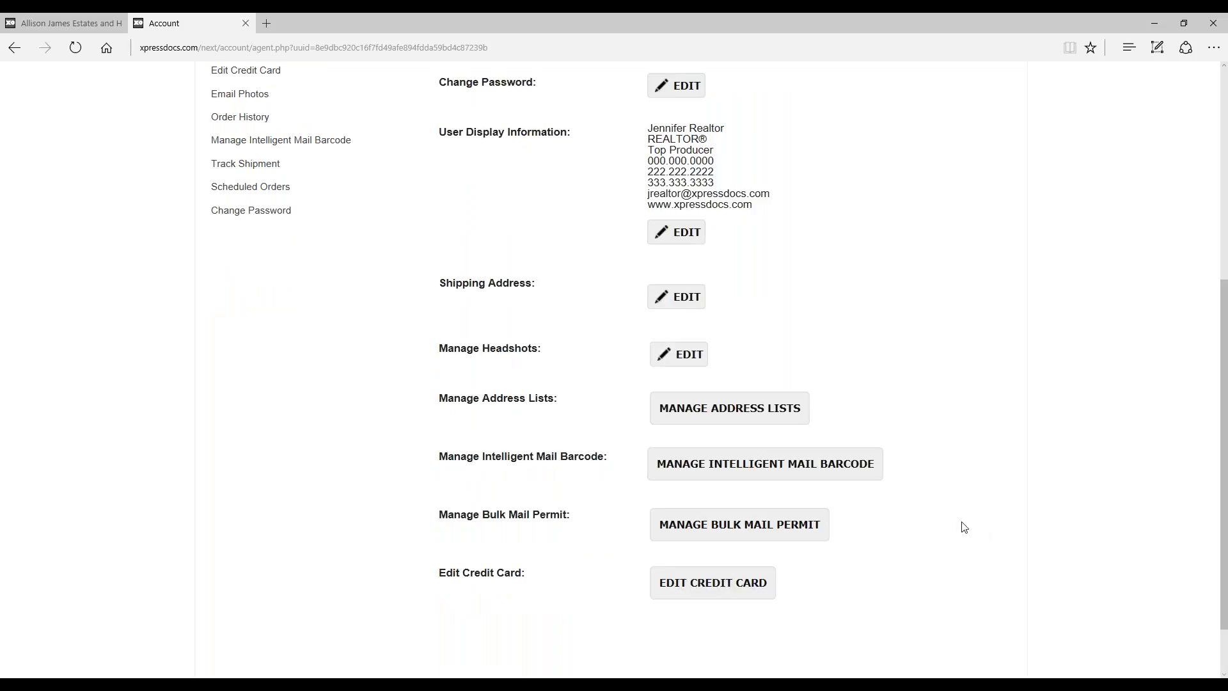
scroll(1021, 501, up, 4)
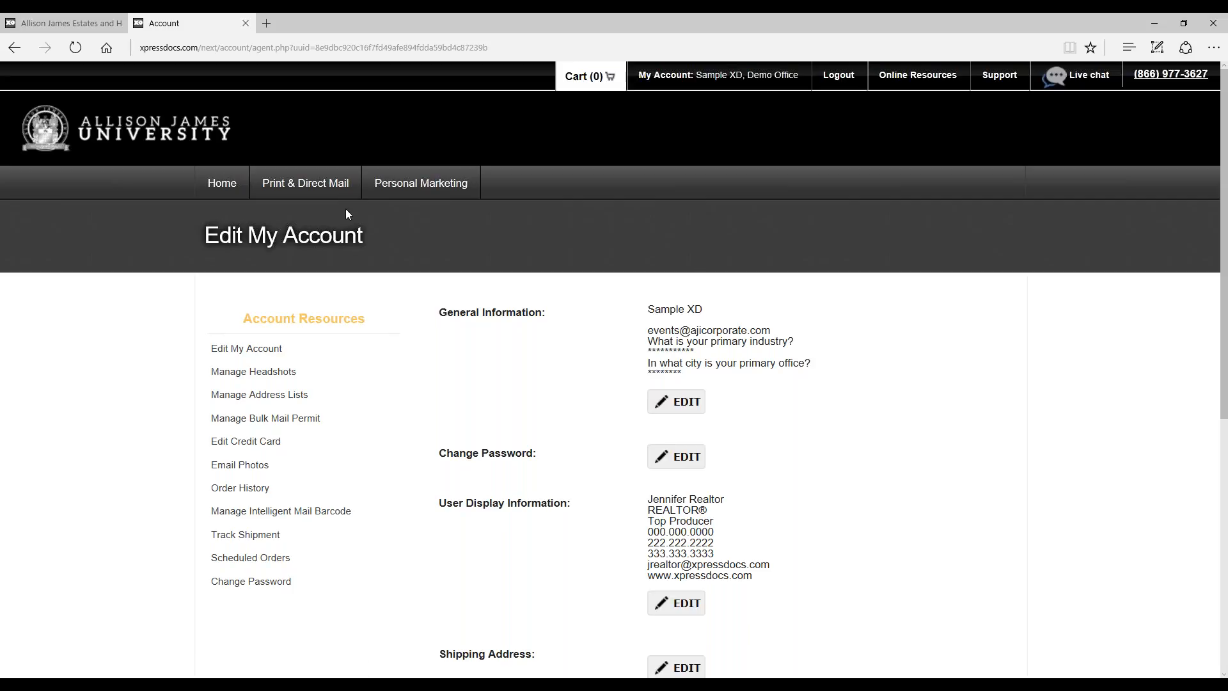
Step: Return to the home page and browse the Choose a Design product categories
click(238, 195)
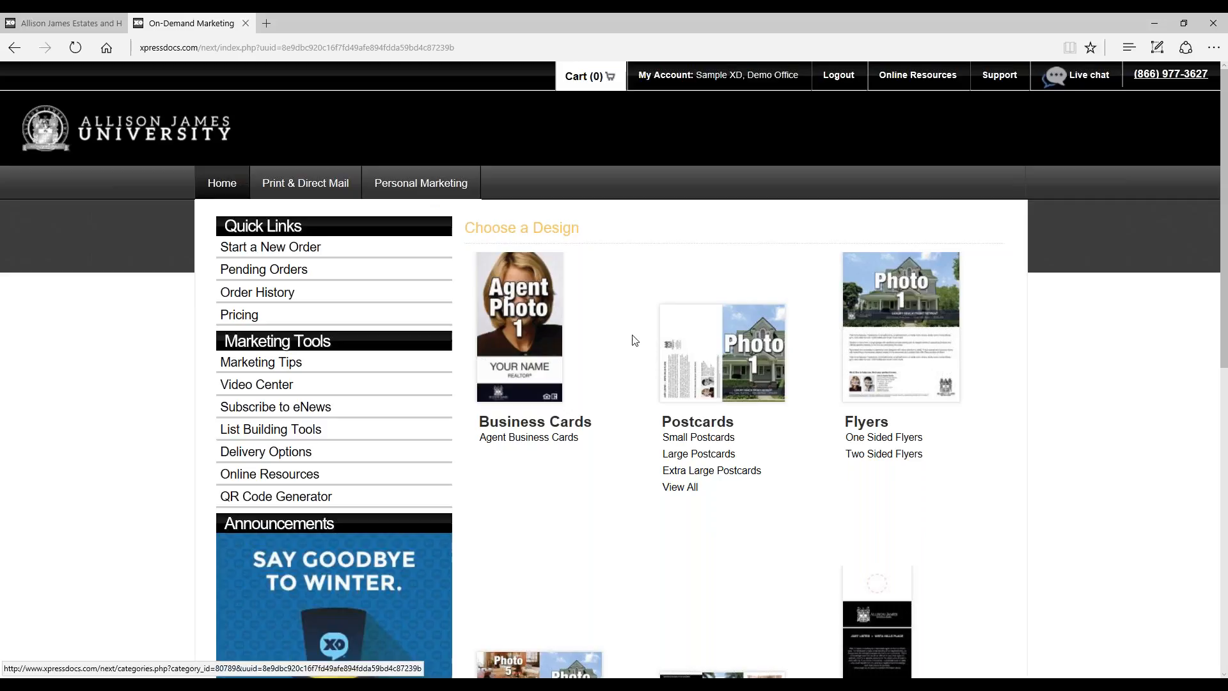
scroll(631, 340, down, 2)
scroll(900, 302, down, 2)
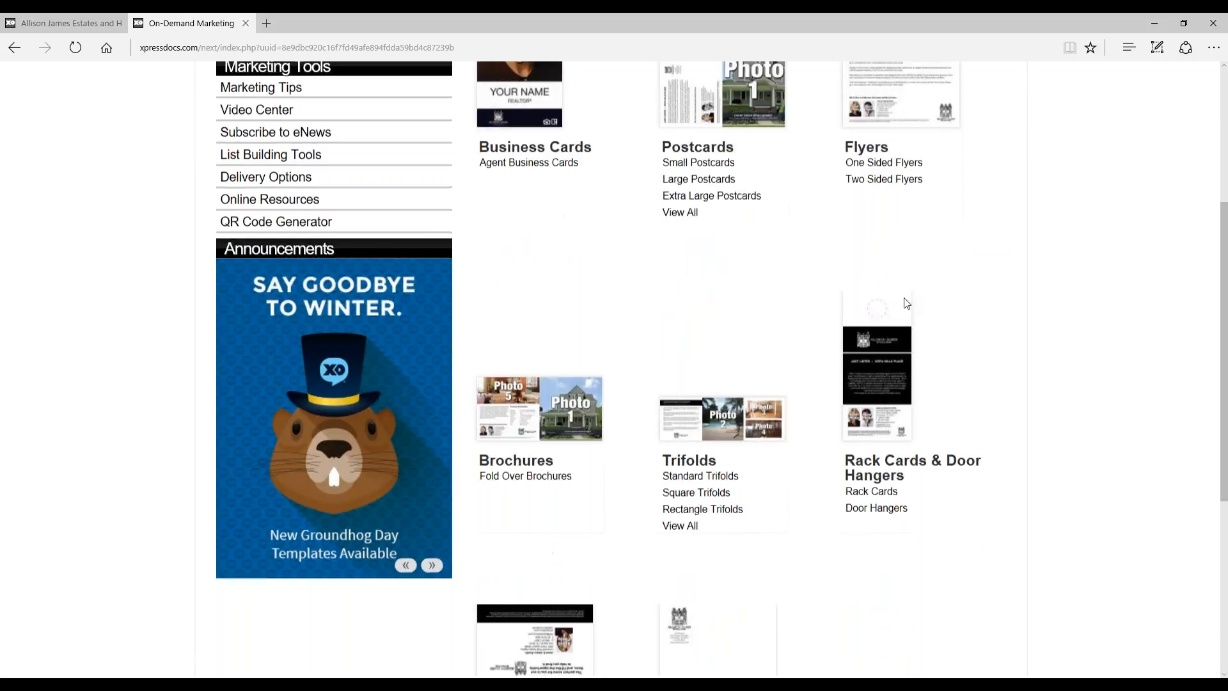
scroll(991, 316, up, 3)
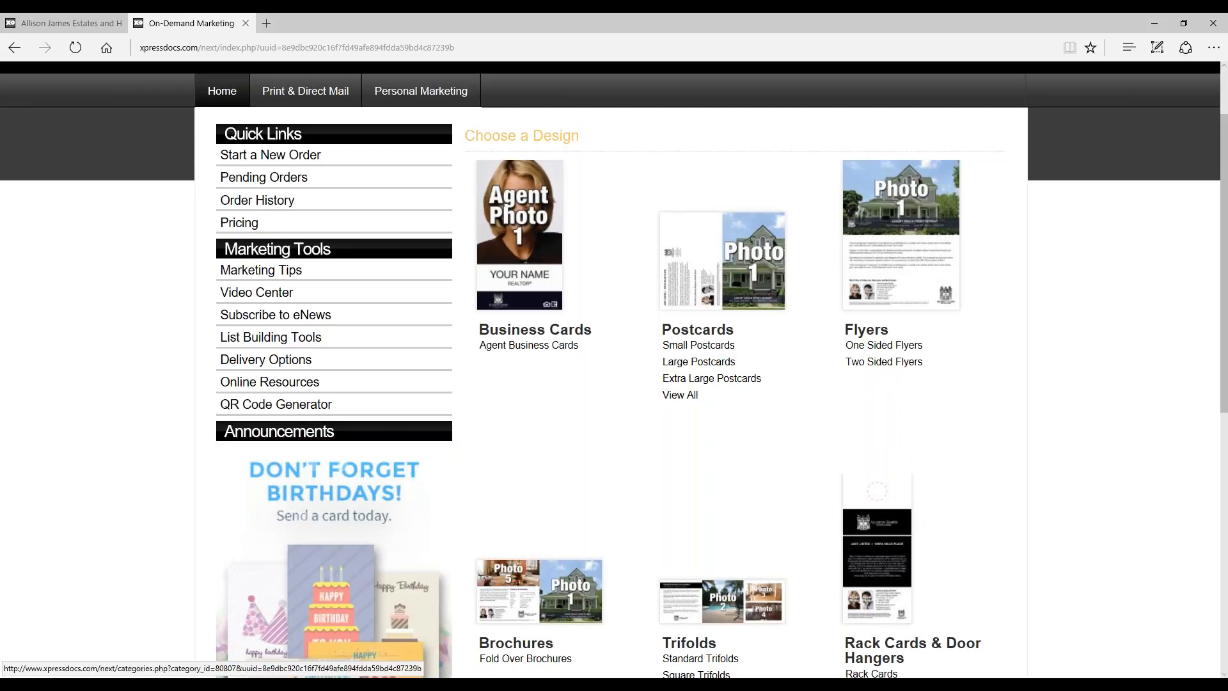
Step: Look through the remaining design categories on the home page, down to Wallet Brochures and Stationery
scroll(1023, 241, down, 6)
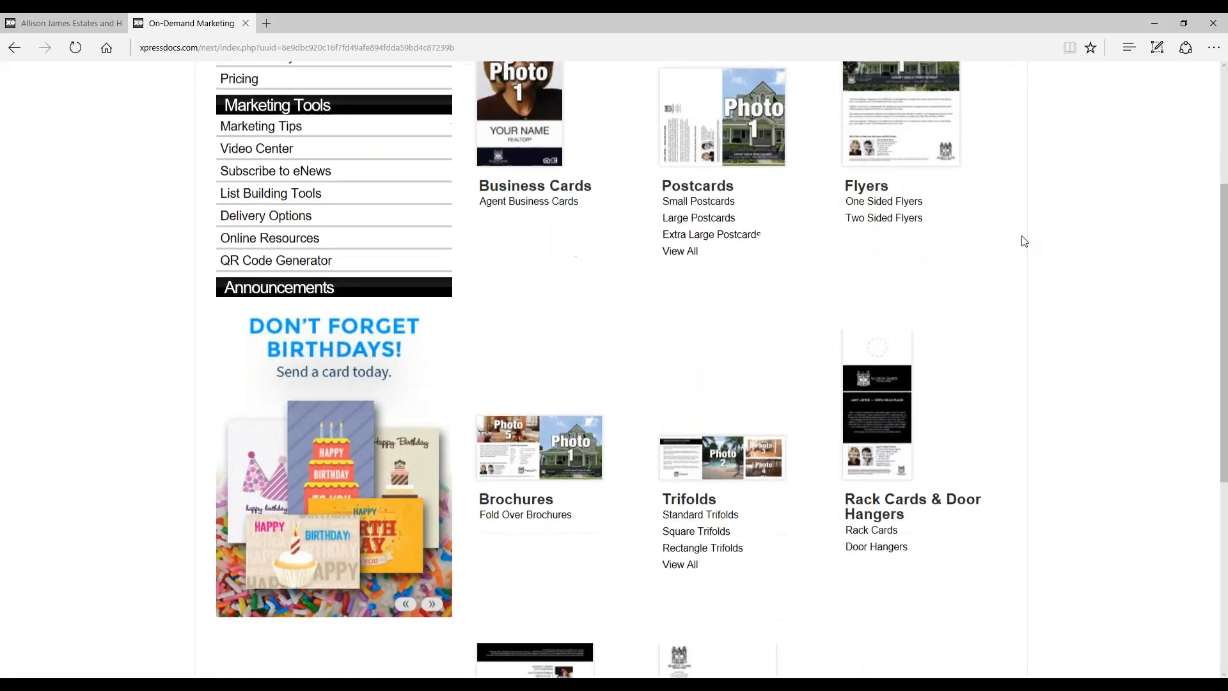
scroll(1027, 241, down, 2)
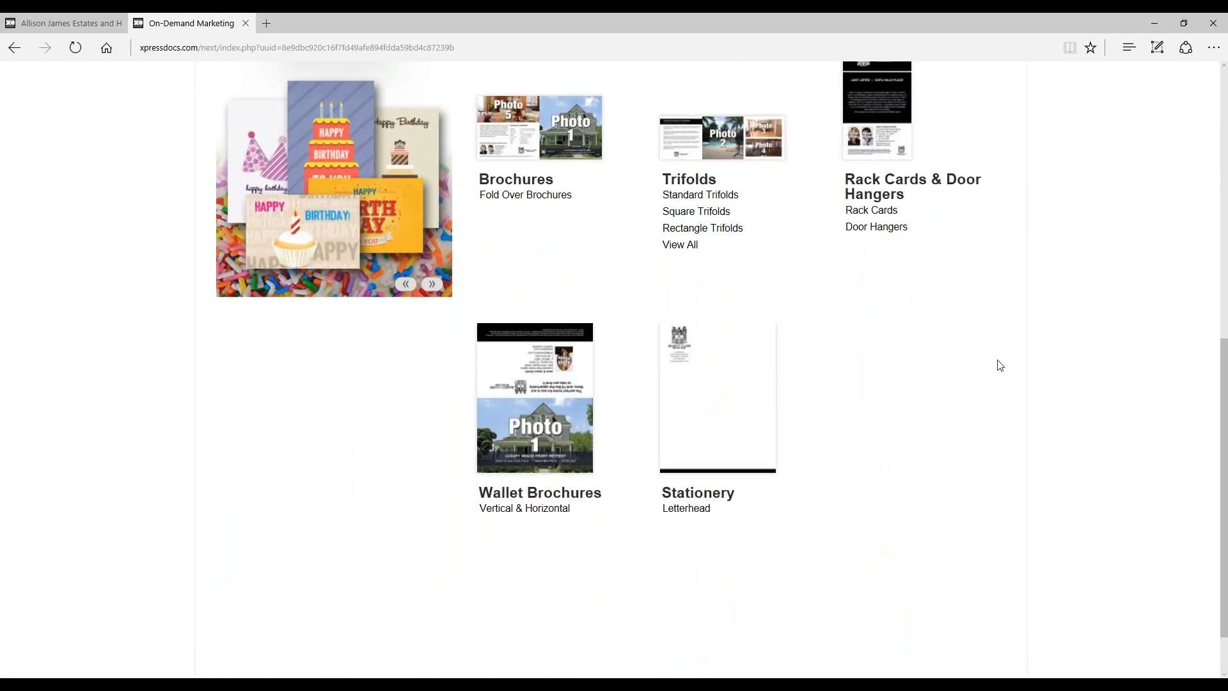
scroll(1001, 362, up, 3)
scroll(1002, 365, up, 6)
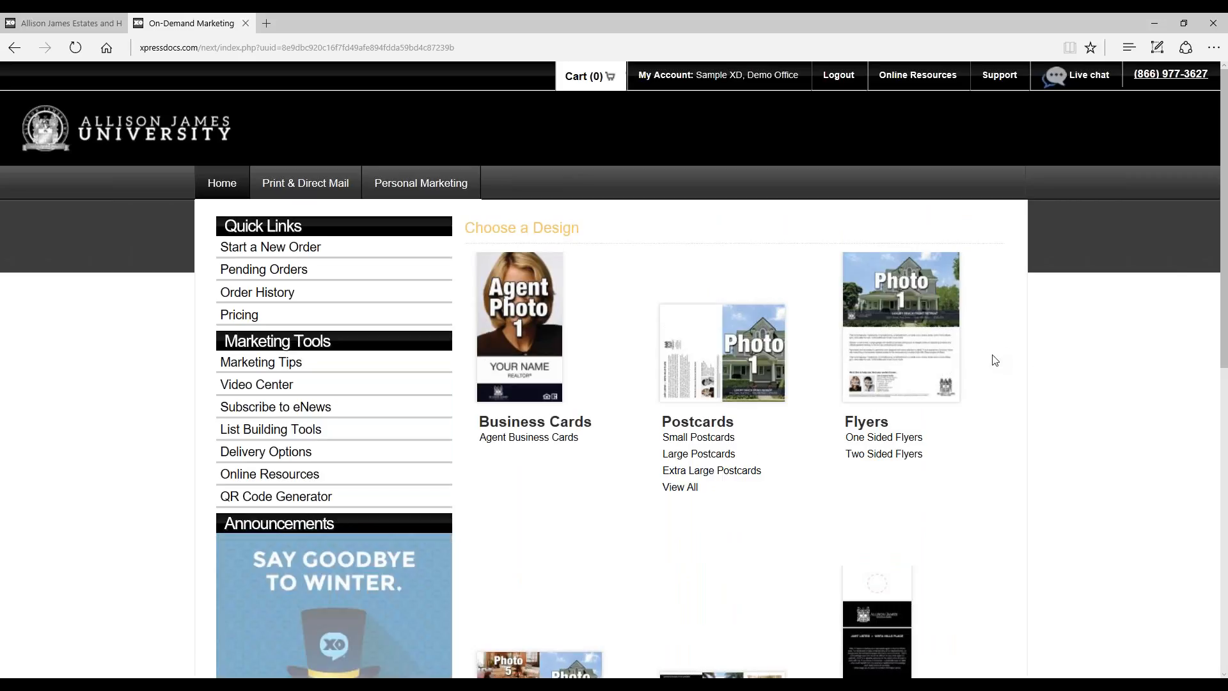
Step: Open the Personal Marketing page and browse its categories, from Newsletters and Seasonal through to Events & Occasions
click(442, 186)
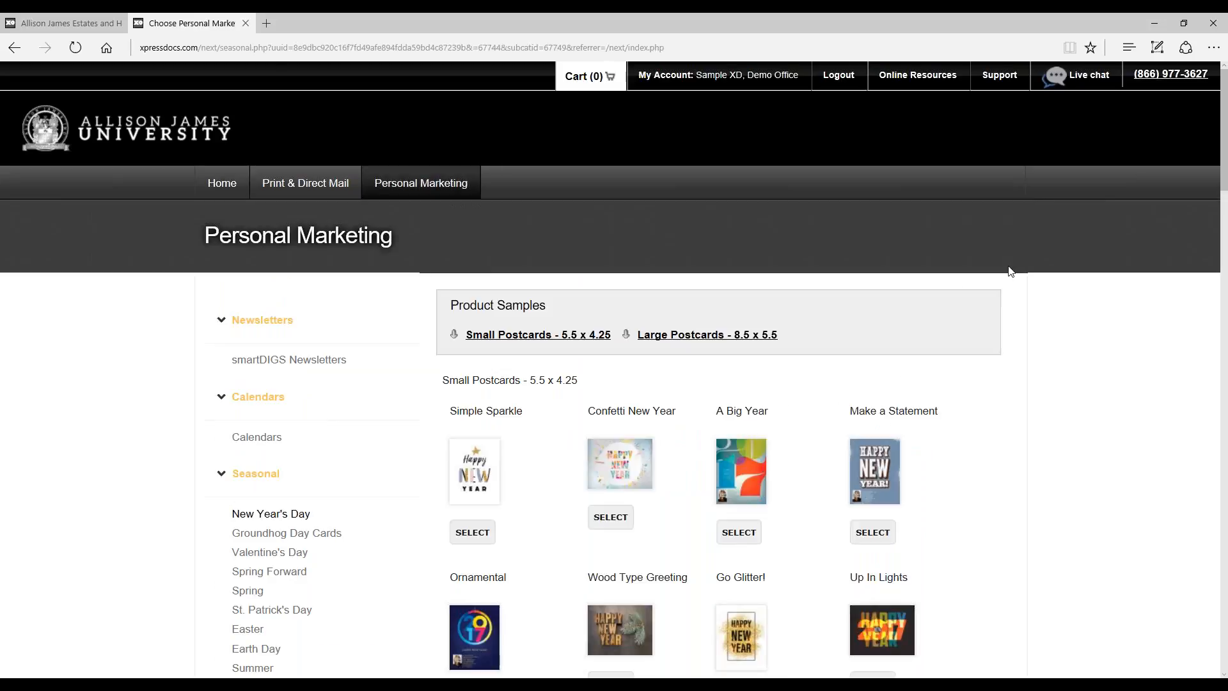
scroll(1010, 269, down, 2)
scroll(1012, 271, down, 1)
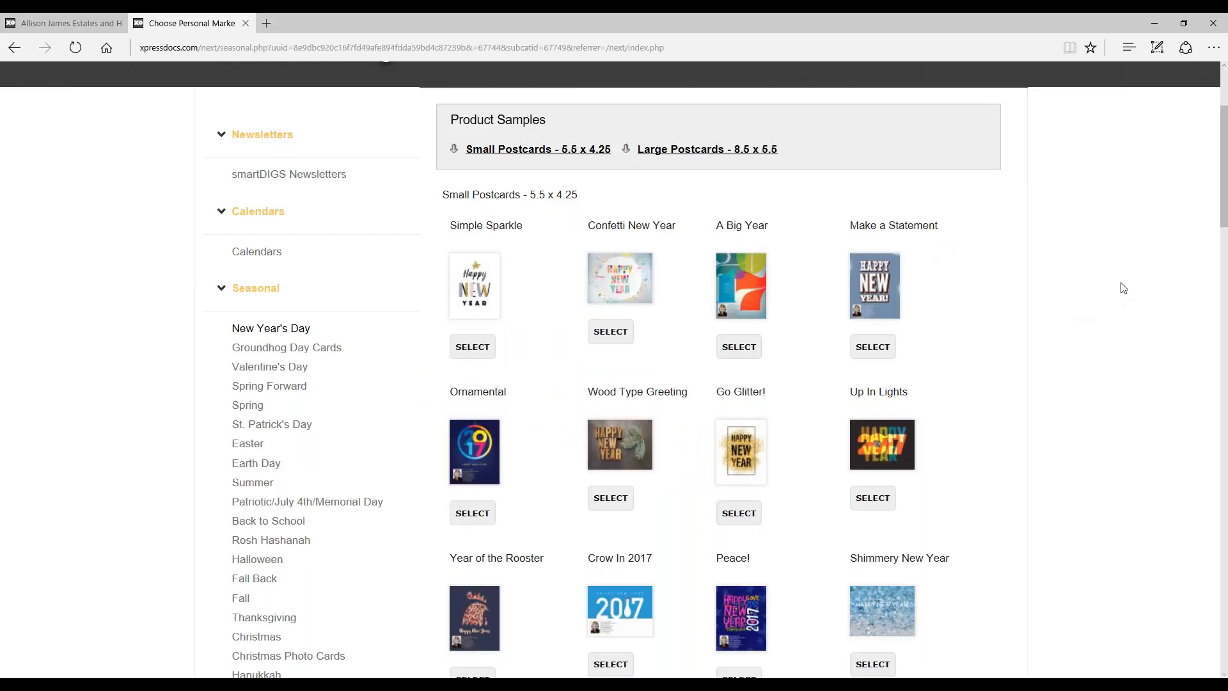
scroll(1085, 301, down, 2)
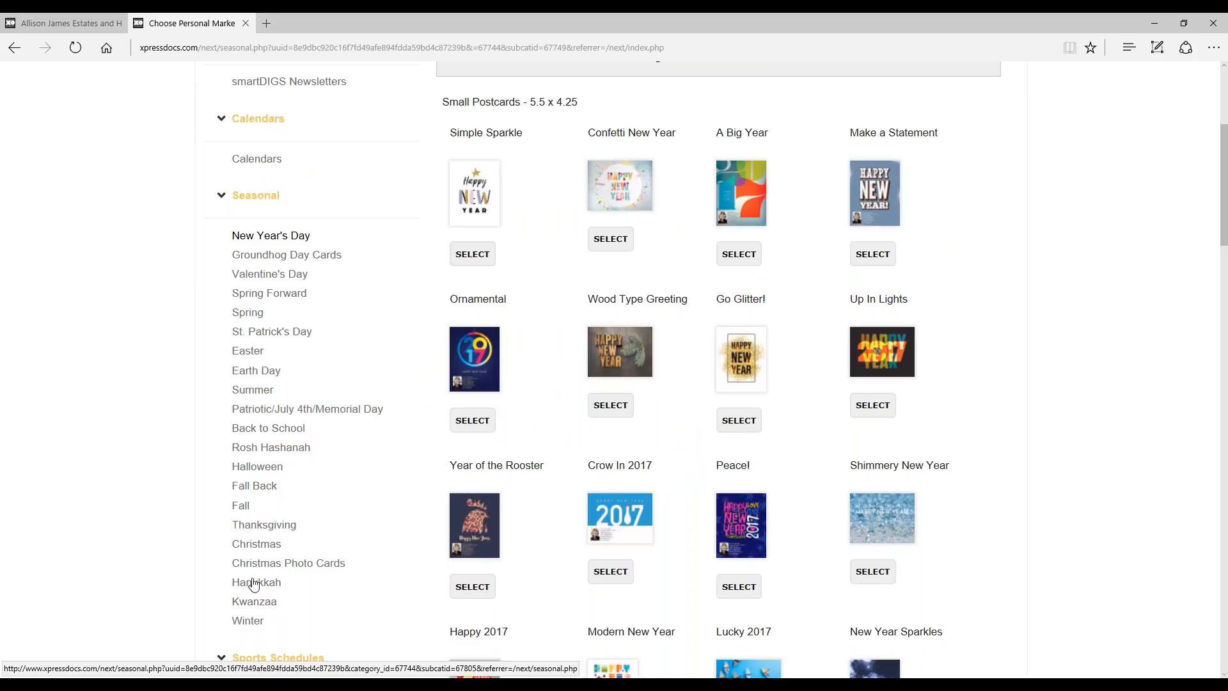
scroll(616, 298, down, 5)
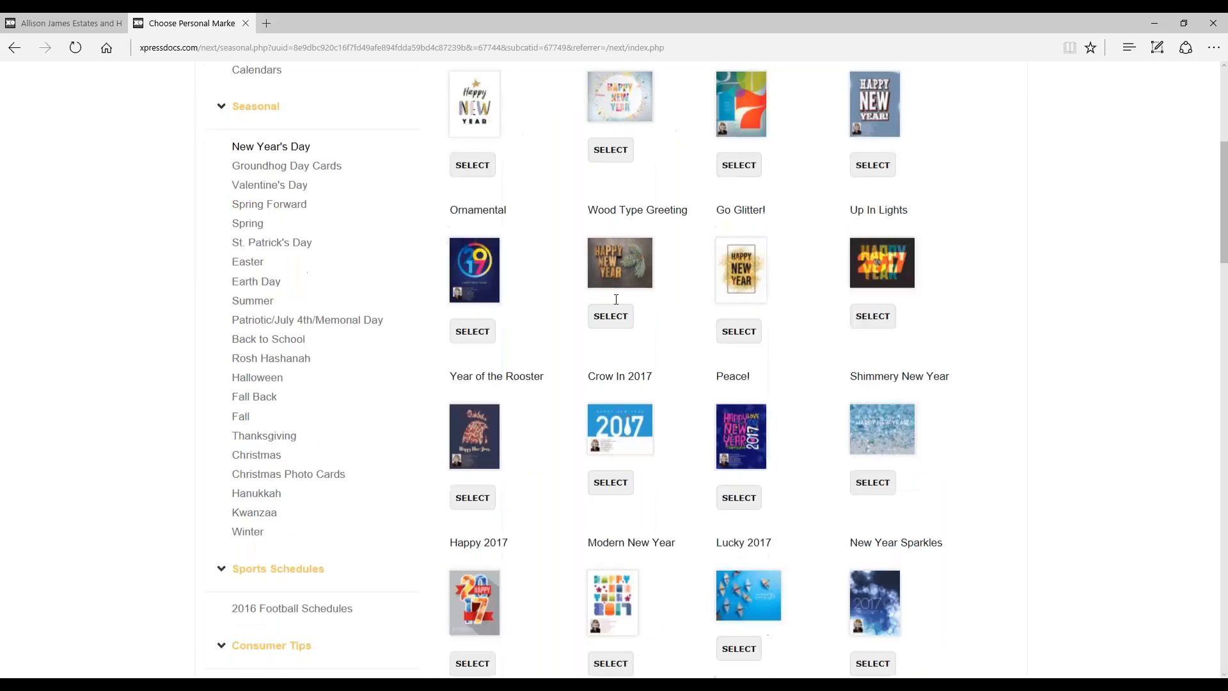
scroll(819, 361, down, 3)
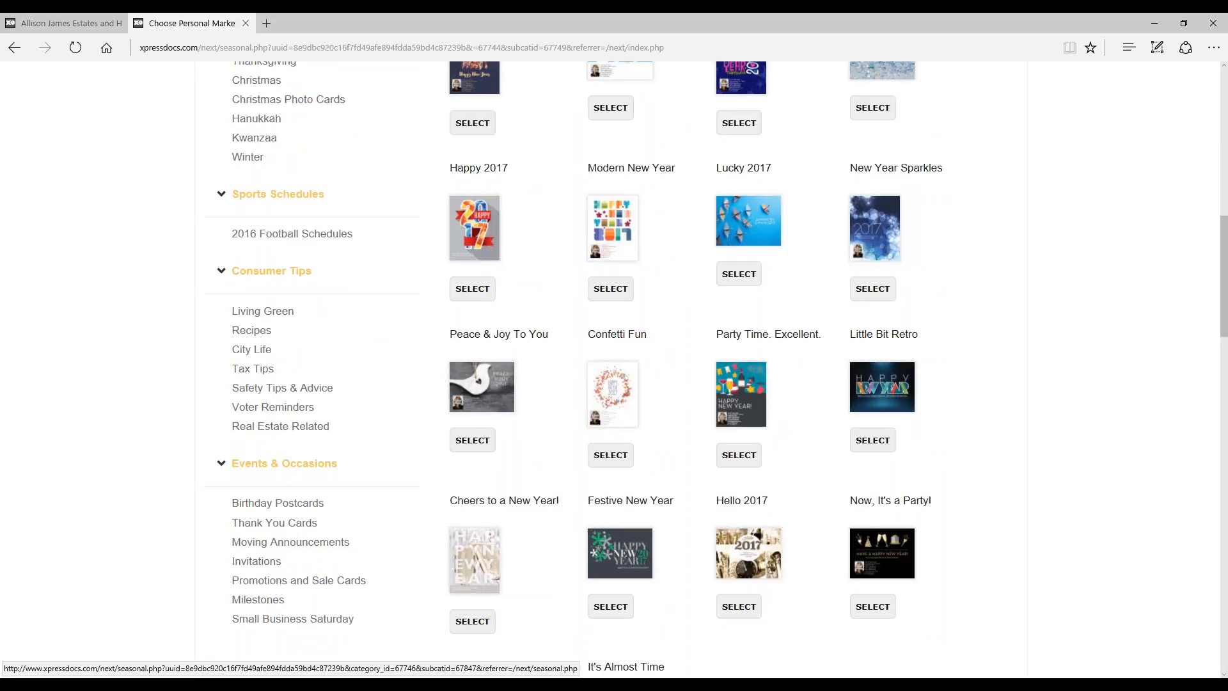
scroll(471, 314, down, 2)
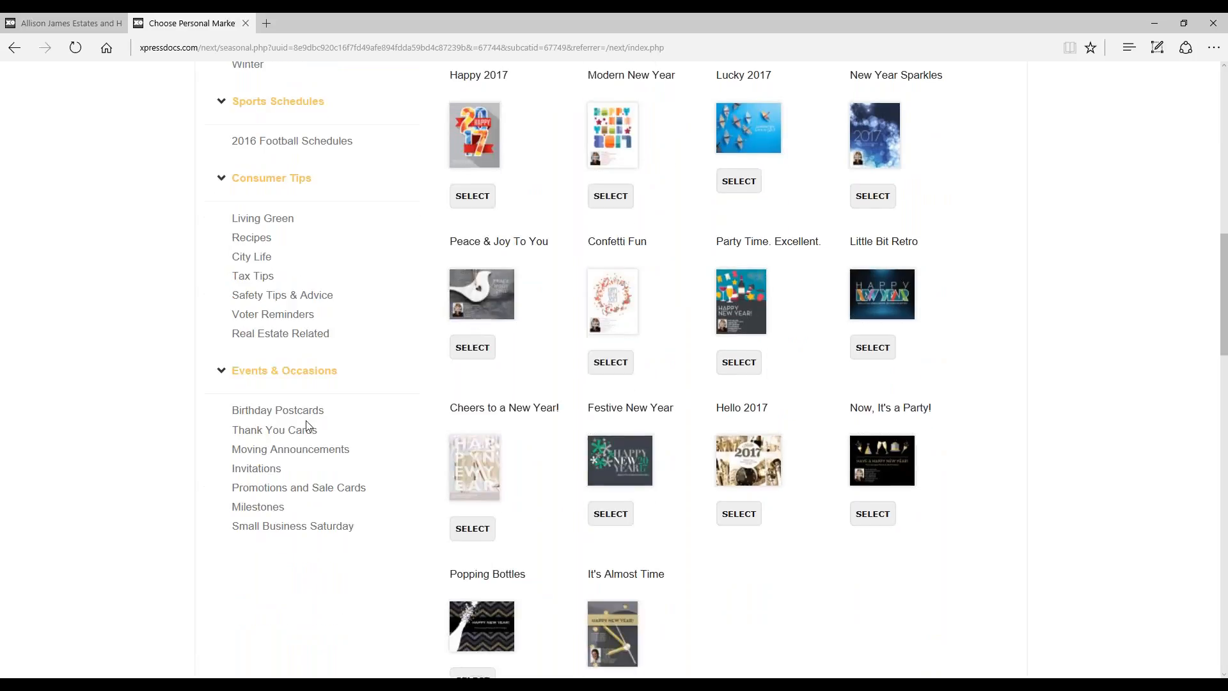
scroll(672, 425, up, 10)
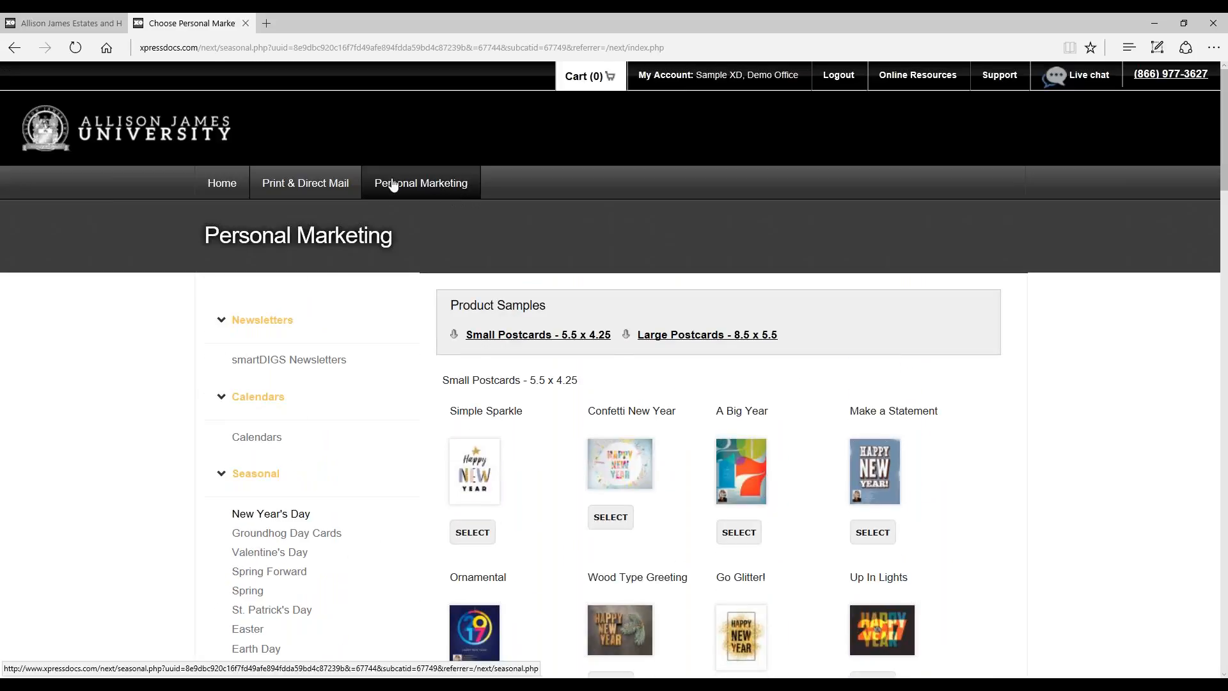
Step: Return to the home page, then open Pending Orders and look through the list of unfinished orders
click(234, 191)
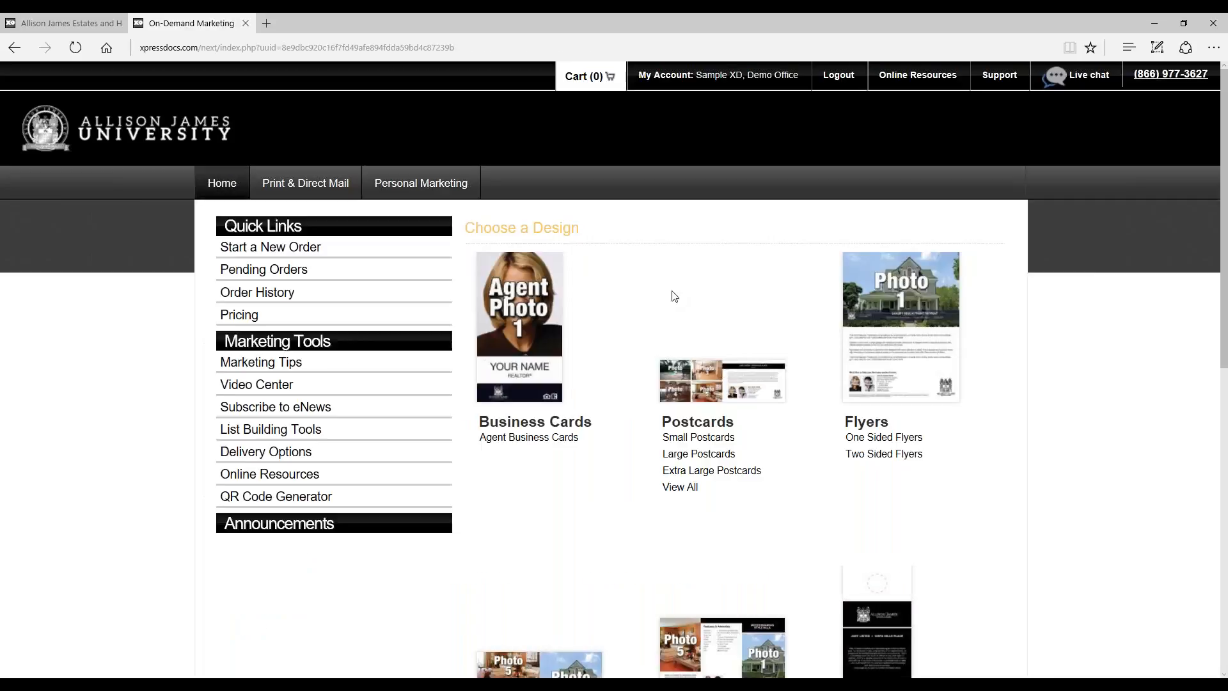
scroll(675, 295, down, 1)
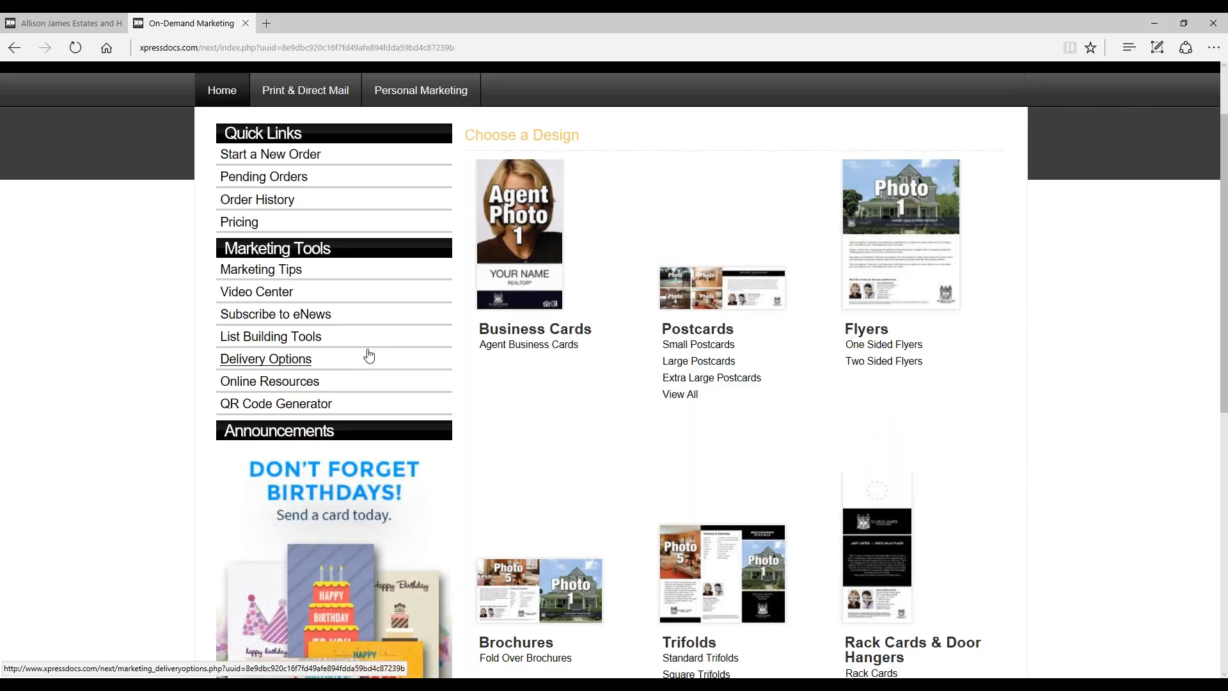
click(324, 185)
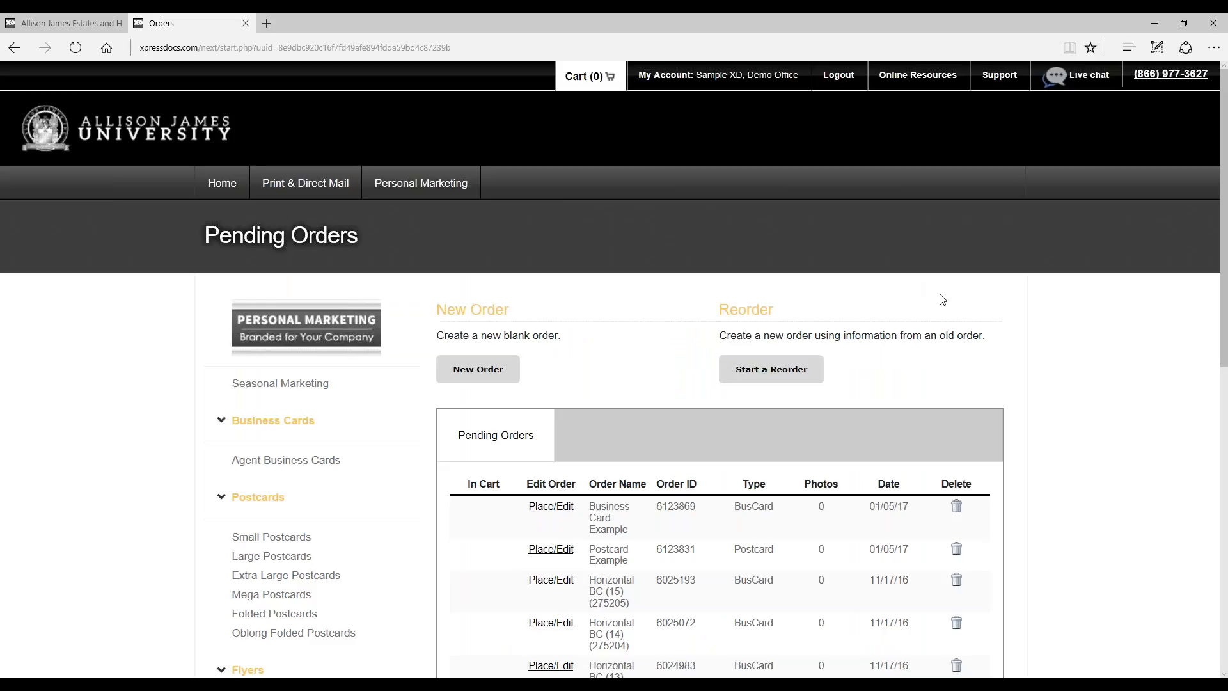
scroll(995, 284, down, 3)
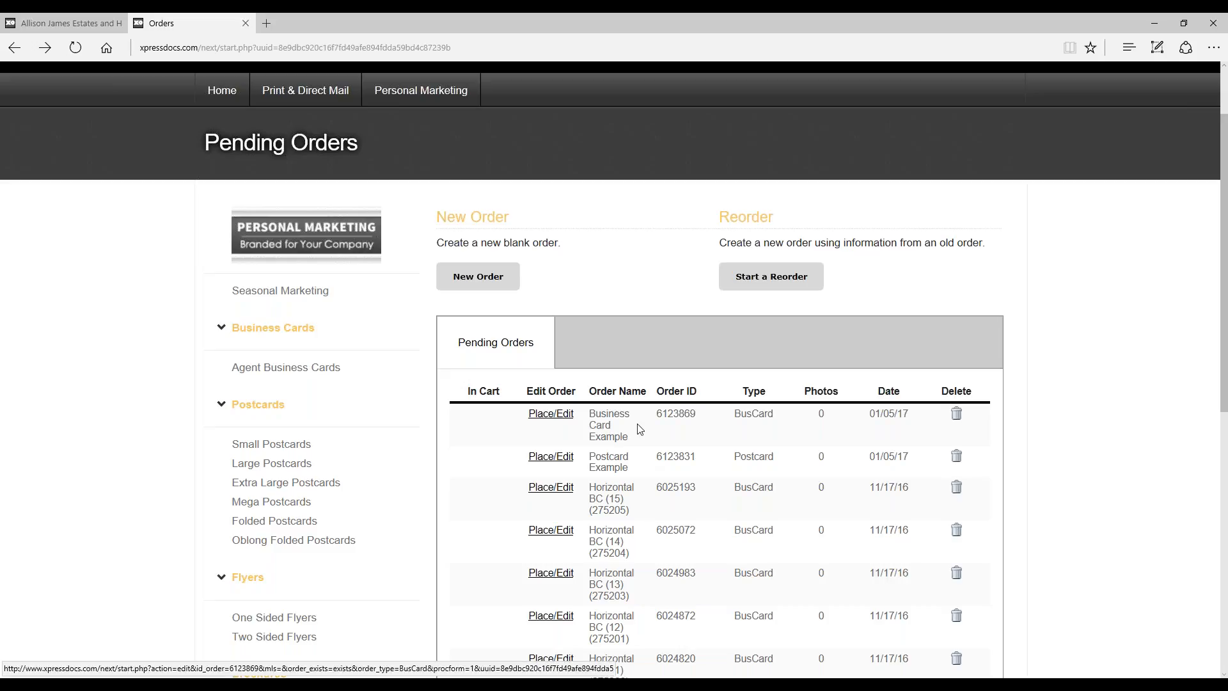
scroll(823, 491, down, 2)
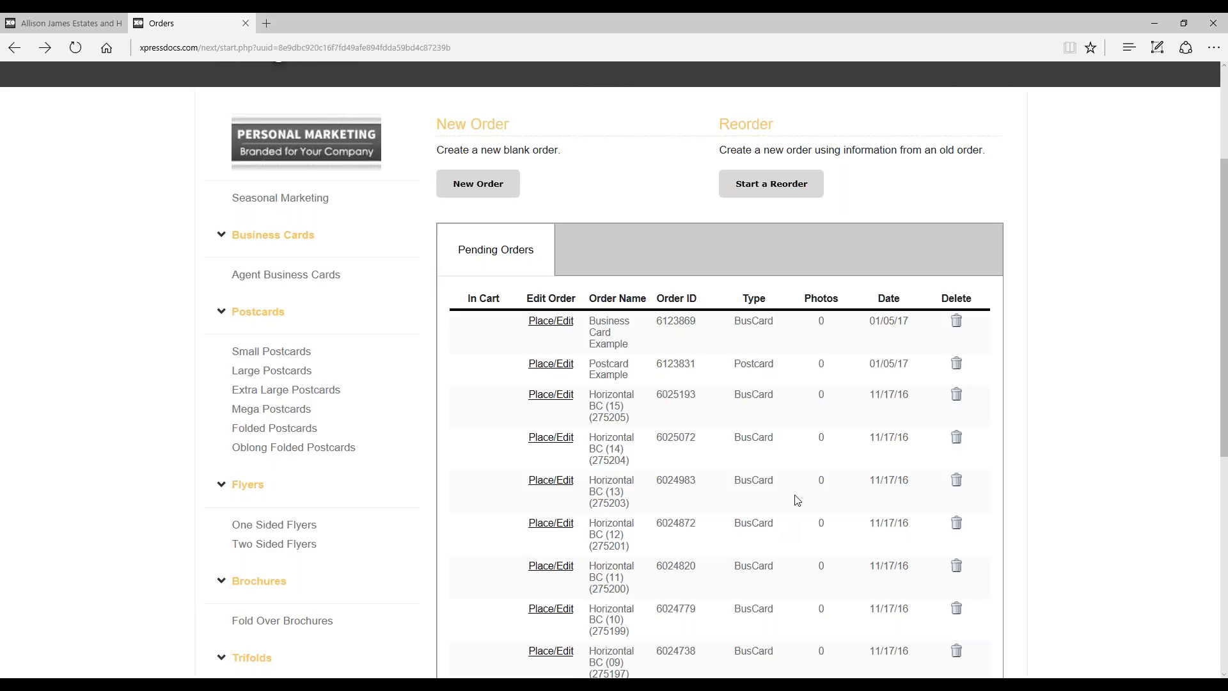
scroll(825, 521, up, 3)
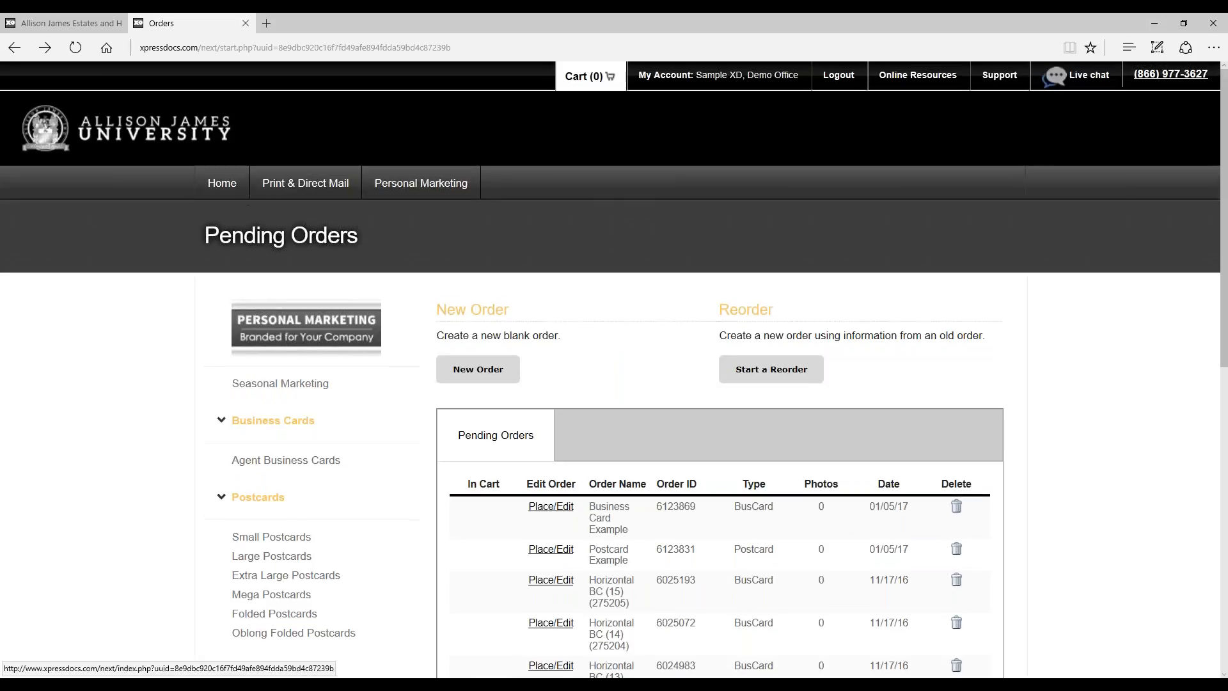
Step: Return to the home page and open the Order History page from the quick links
click(222, 182)
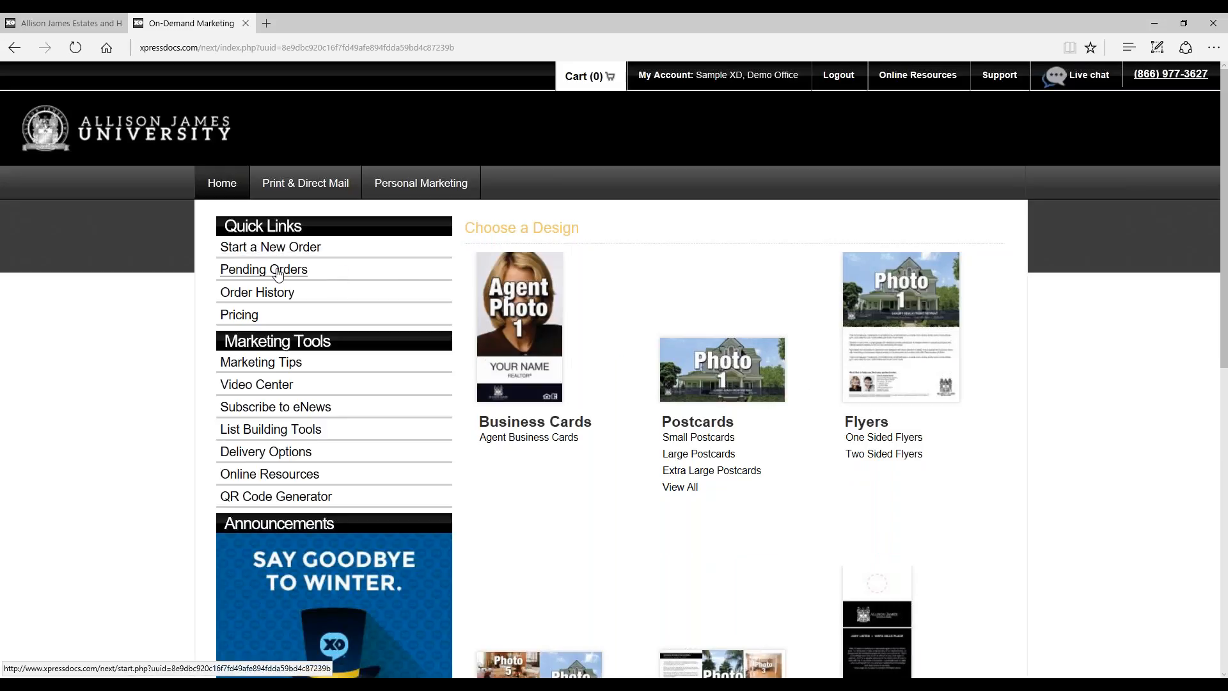
click(276, 293)
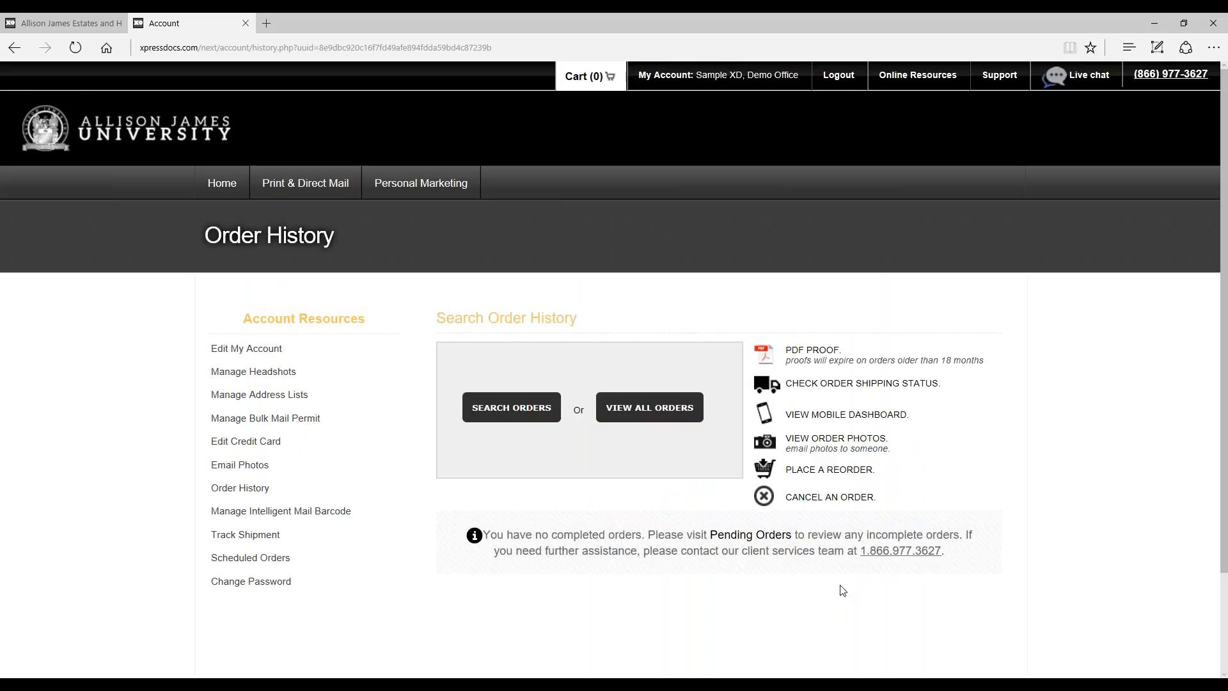
scroll(1000, 575, down, 2)
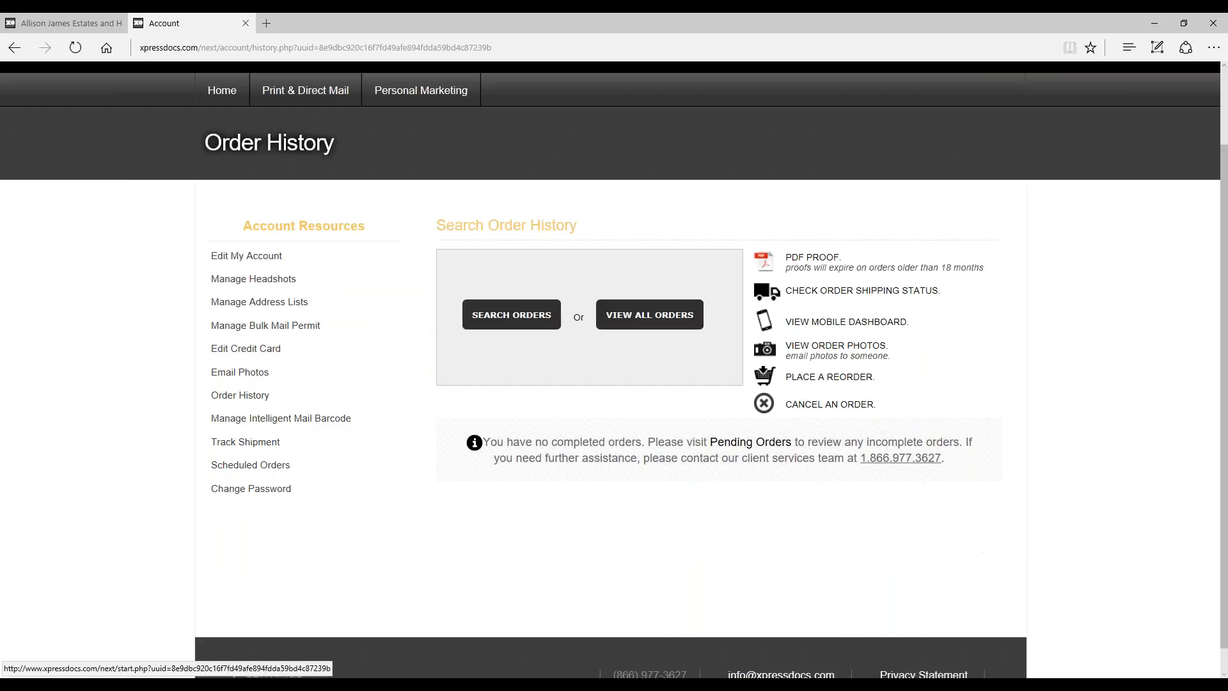
Step: Bring up the order search form in Order History and review its search fields, from Order Name to Date Range
click(527, 318)
scroll(593, 357, down, 2)
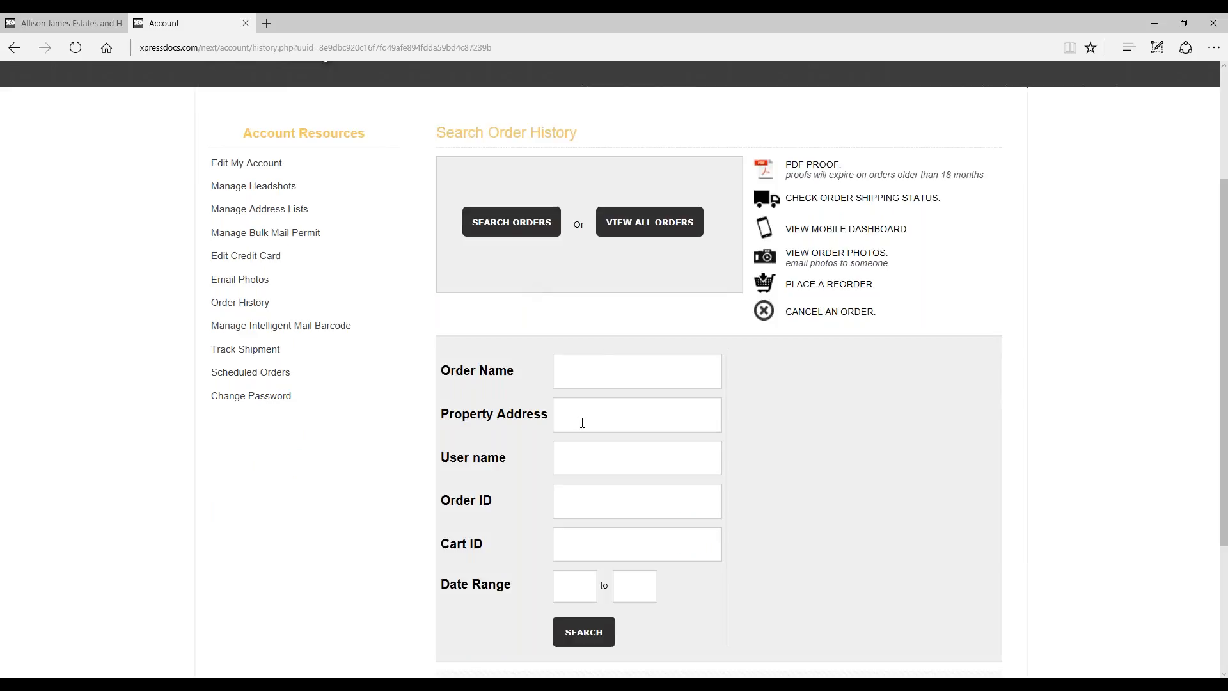
scroll(810, 444, down, 2)
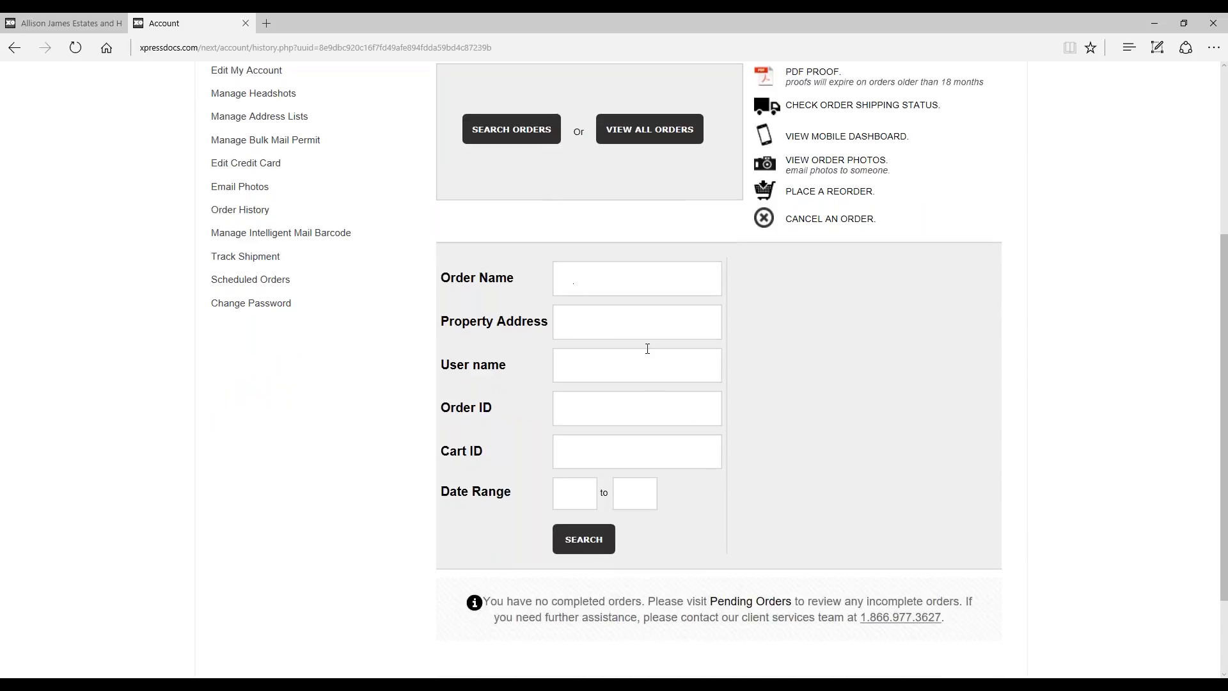
scroll(722, 353, down, 2)
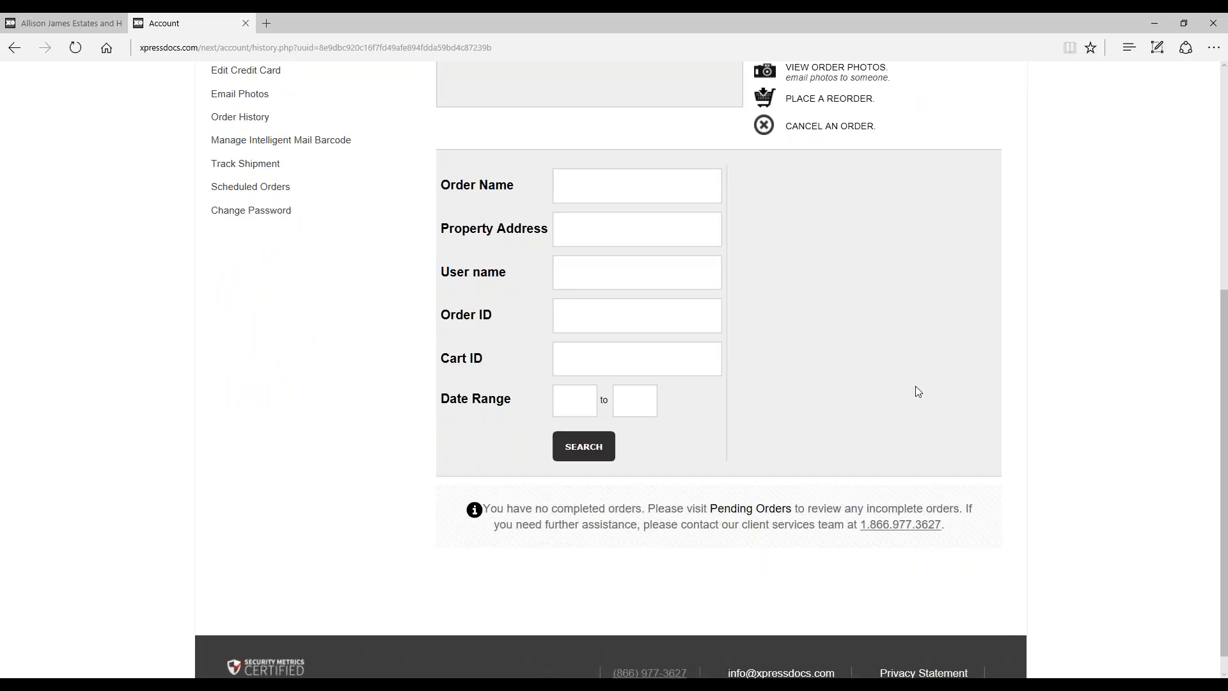
scroll(1041, 408, up, 3)
scroll(1041, 409, up, 1)
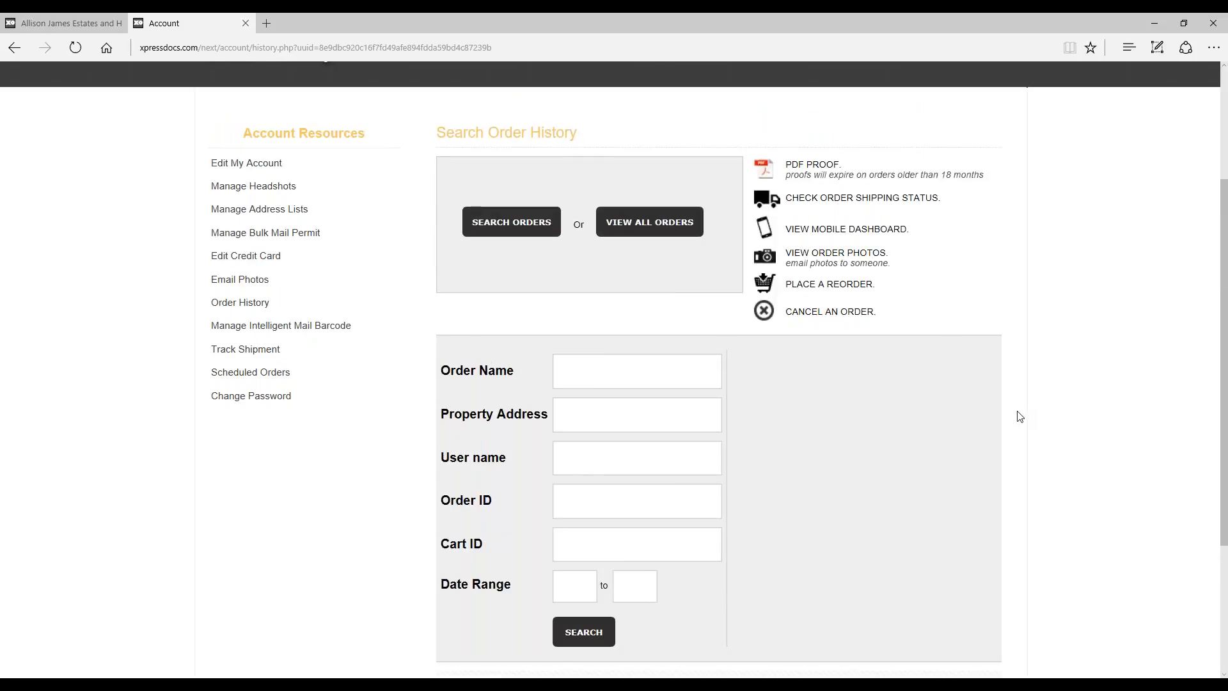
scroll(1093, 333, down, 3)
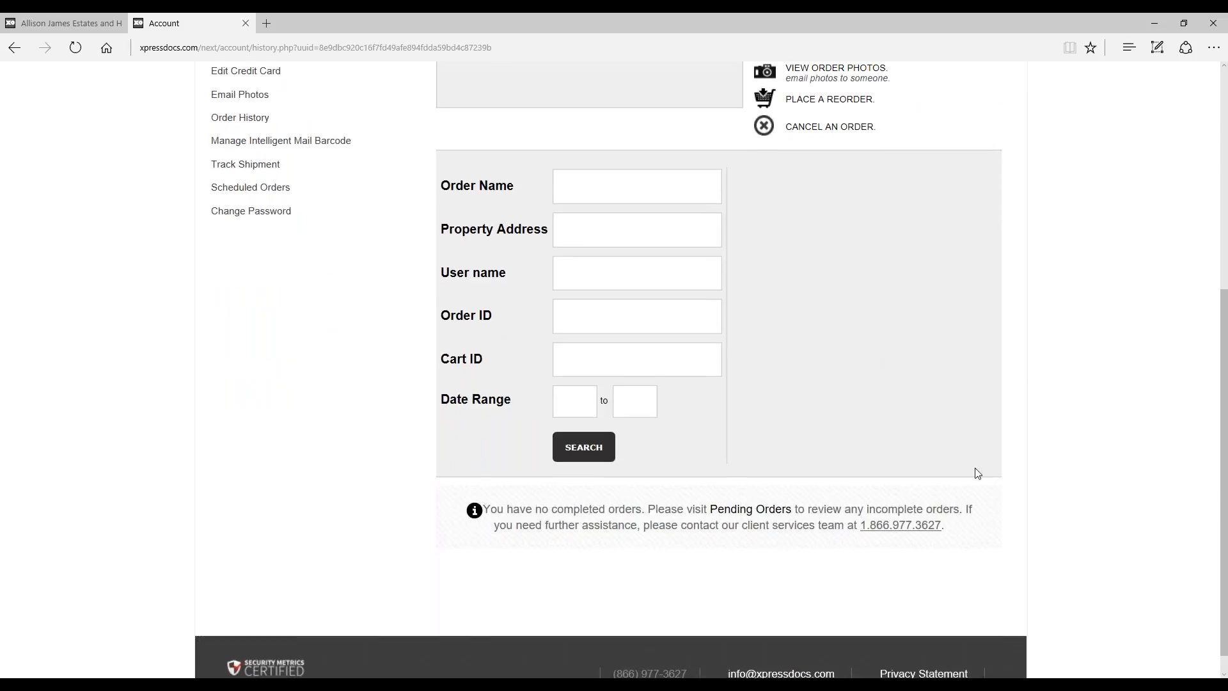
scroll(1047, 482, up, 2)
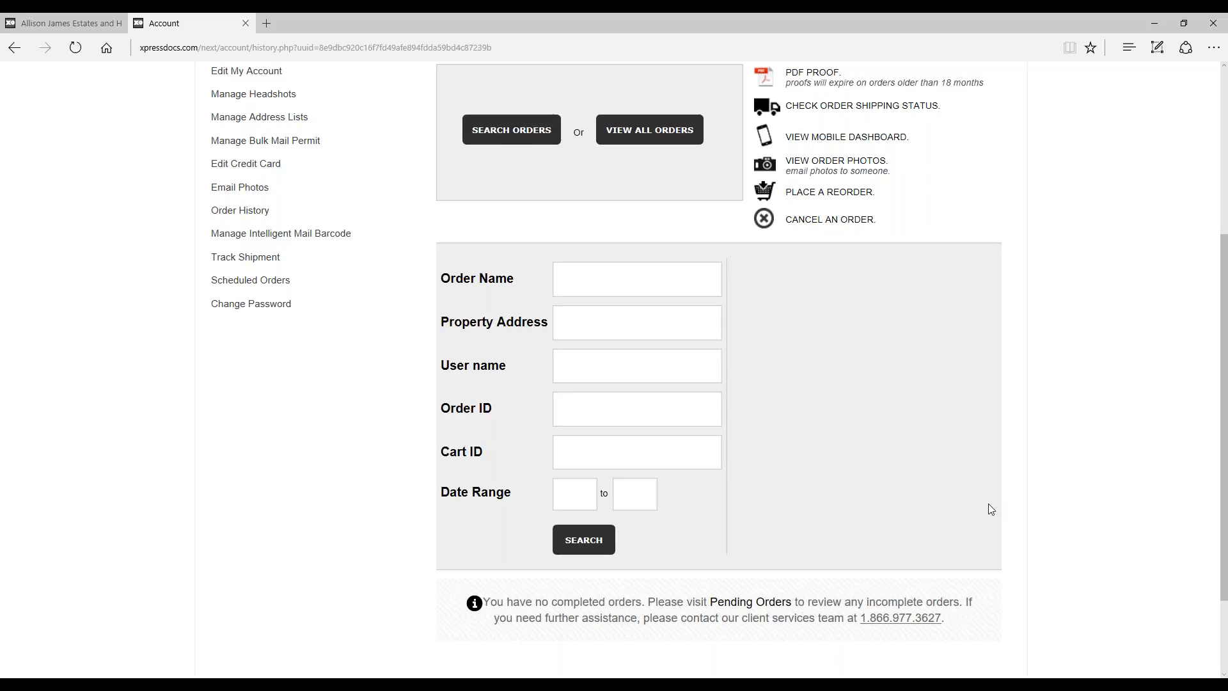
scroll(795, 440, down, 1)
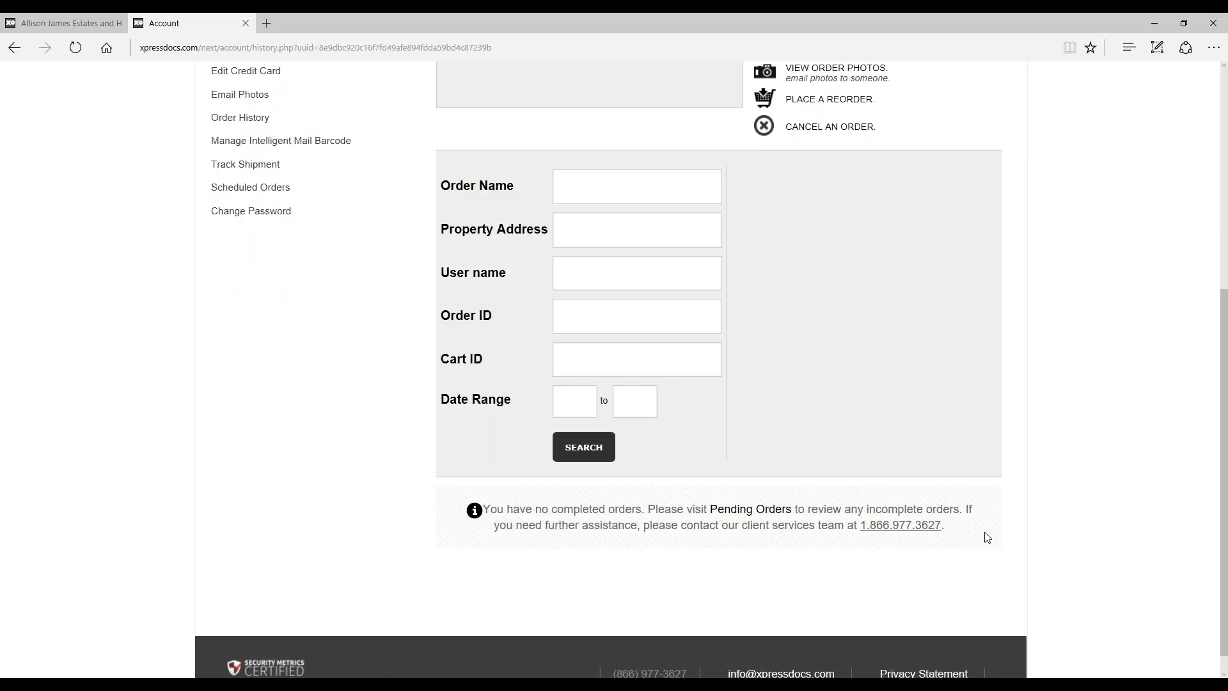
scroll(904, 472, up, 1)
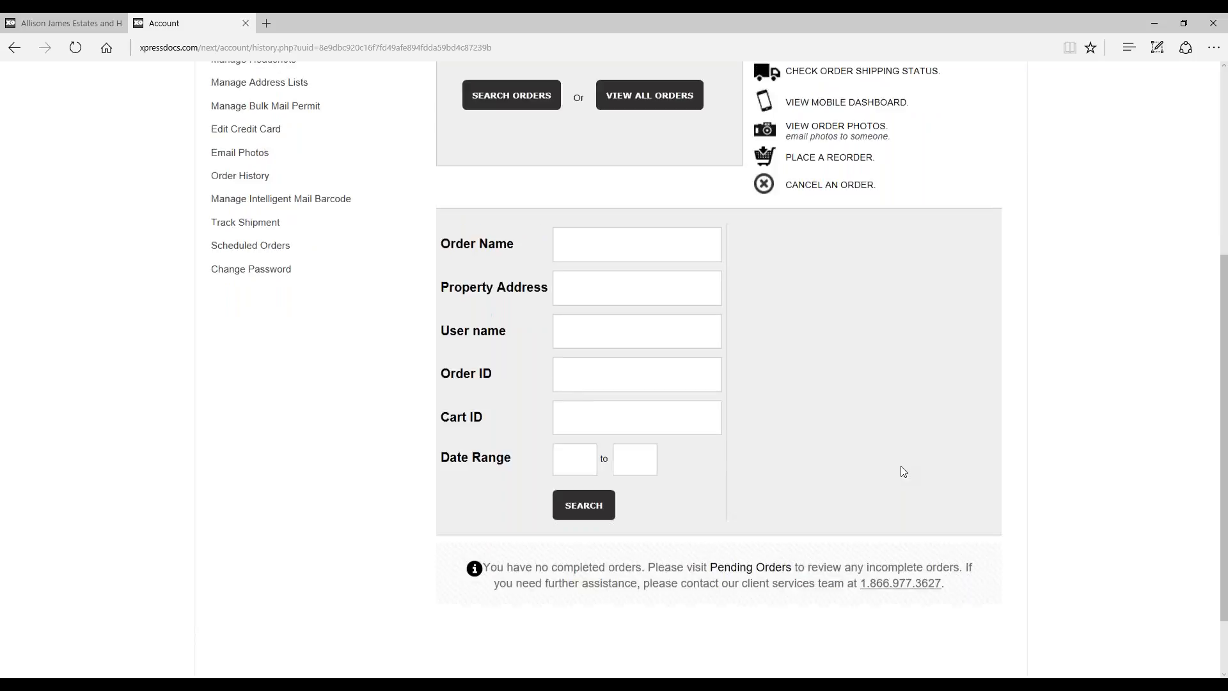
Step: Go back from Order History to the home page and review the full range of design categories
scroll(902, 470, up, 5)
click(242, 194)
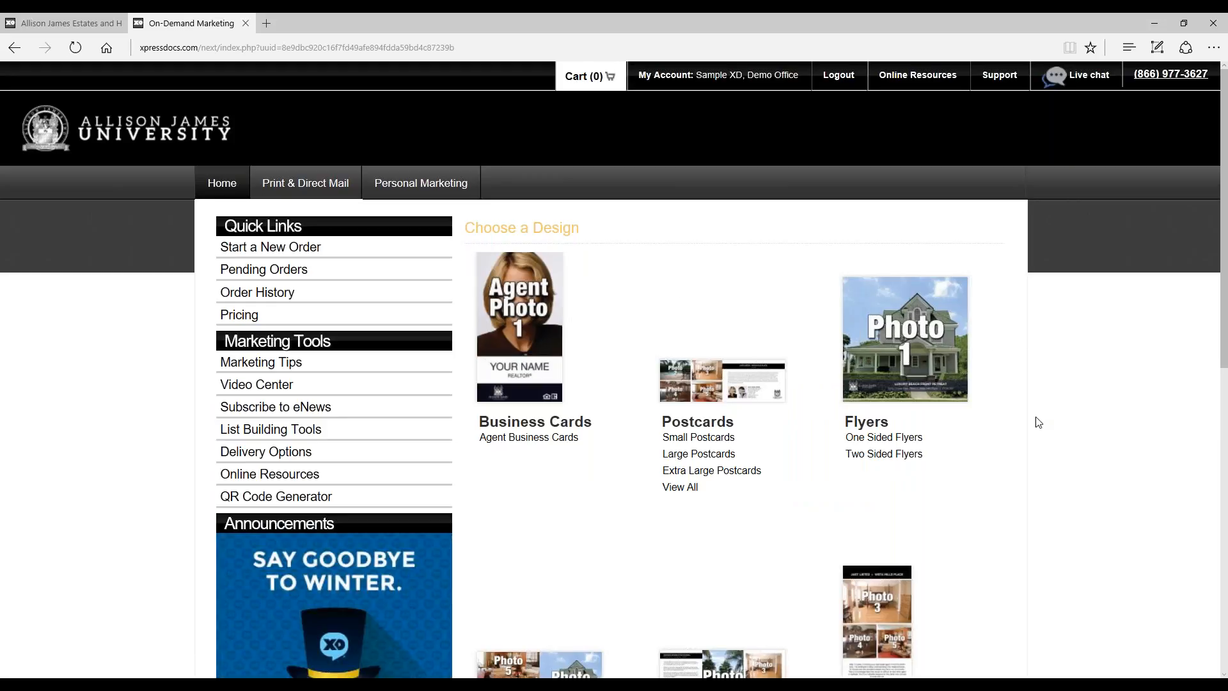
scroll(1031, 438, down, 2)
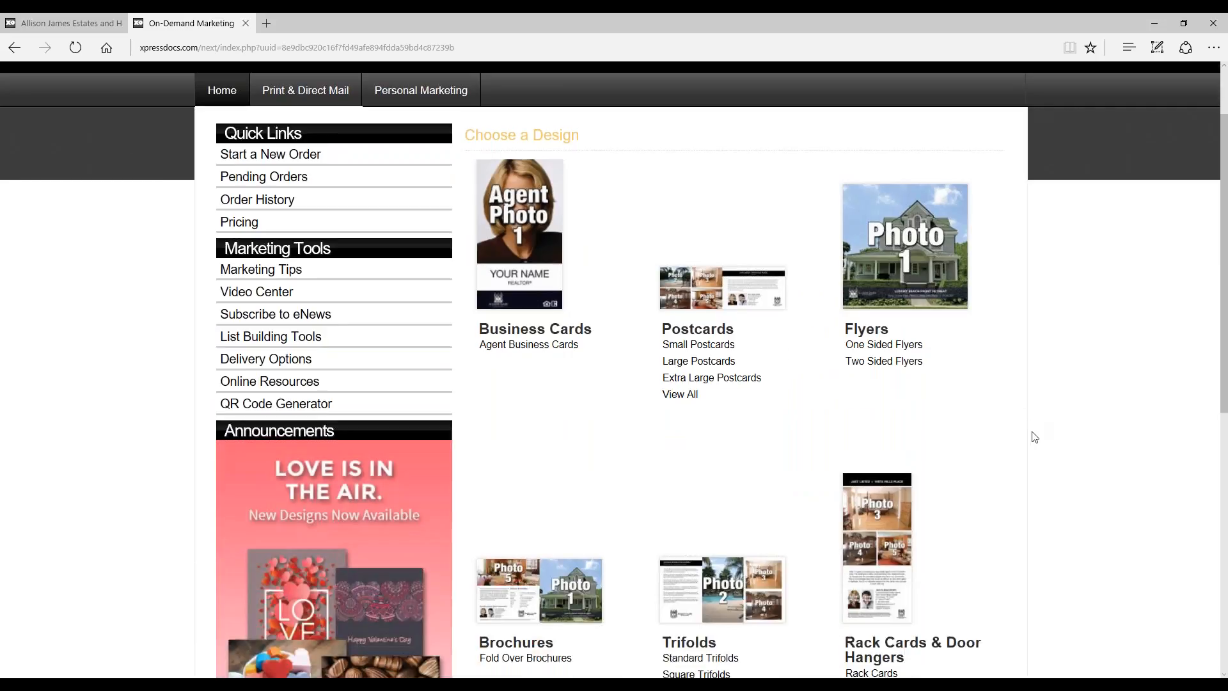
scroll(908, 339, down, 2)
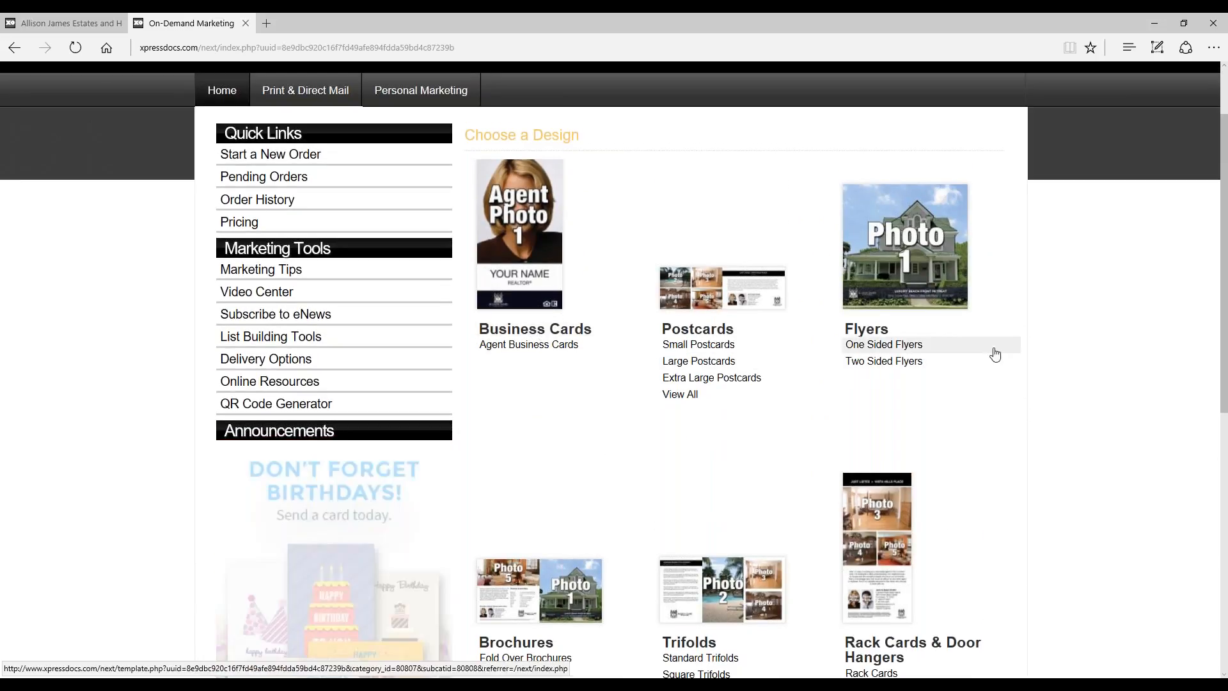
scroll(995, 354, down, 5)
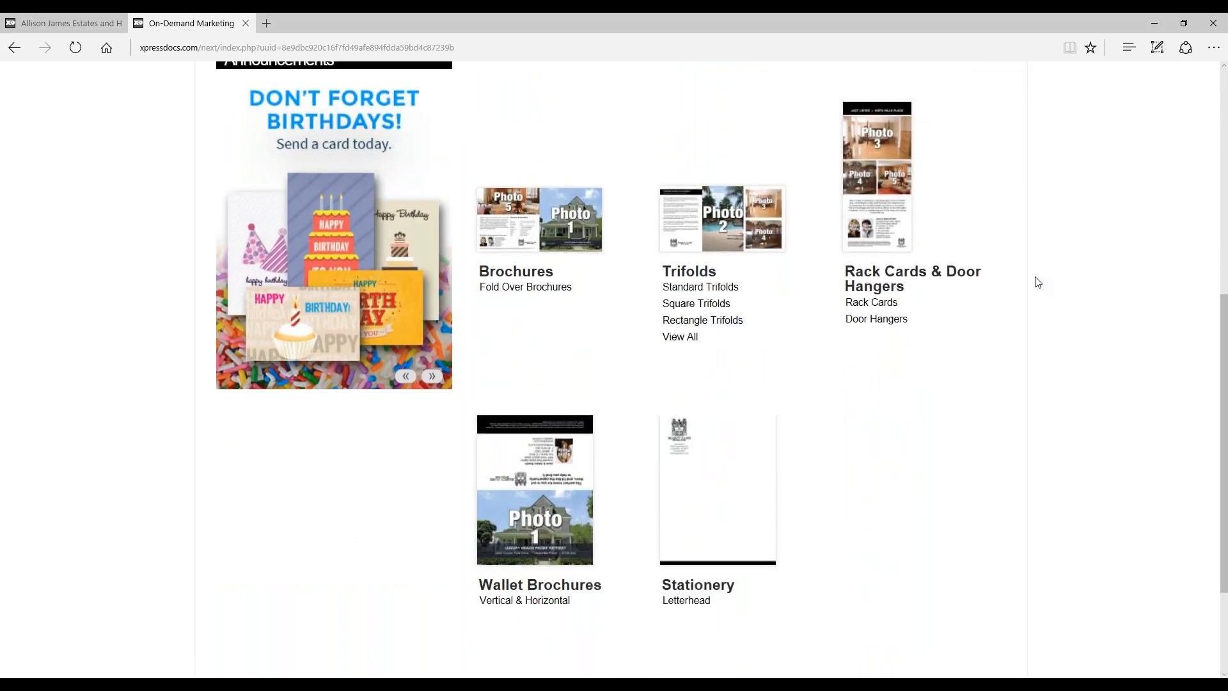
Step: Open the Postcards product category and look over the available postcard formats
scroll(1037, 283, up, 5)
click(718, 328)
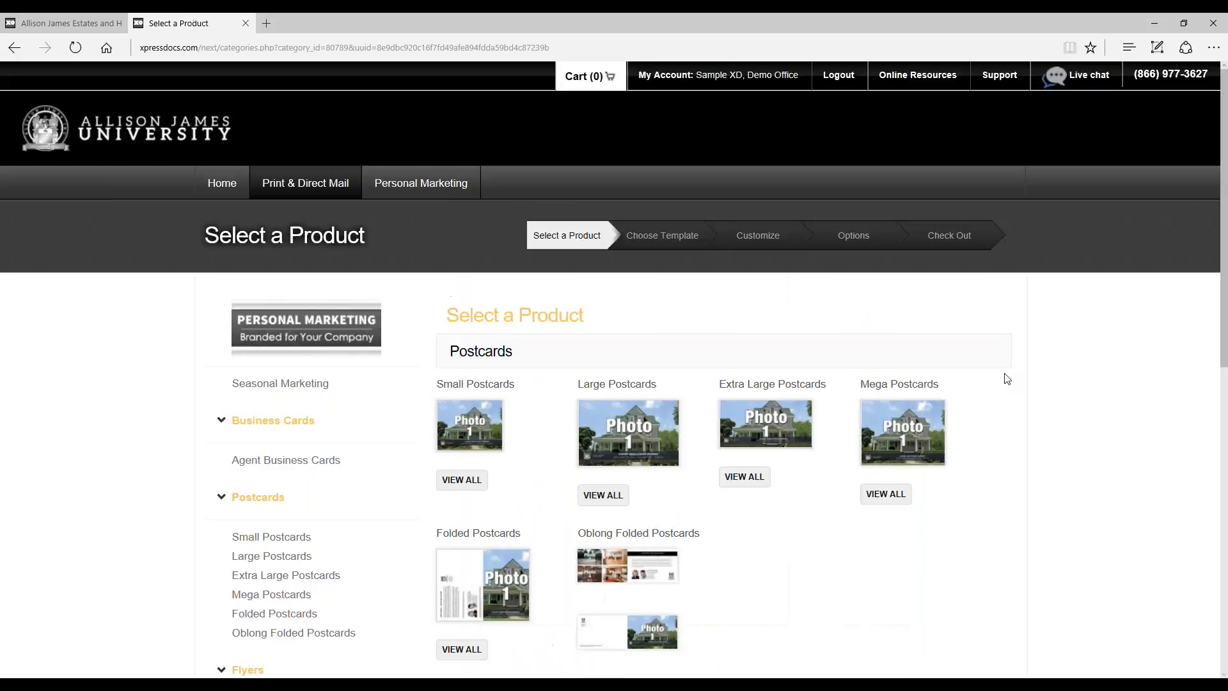
scroll(1032, 333, down, 1)
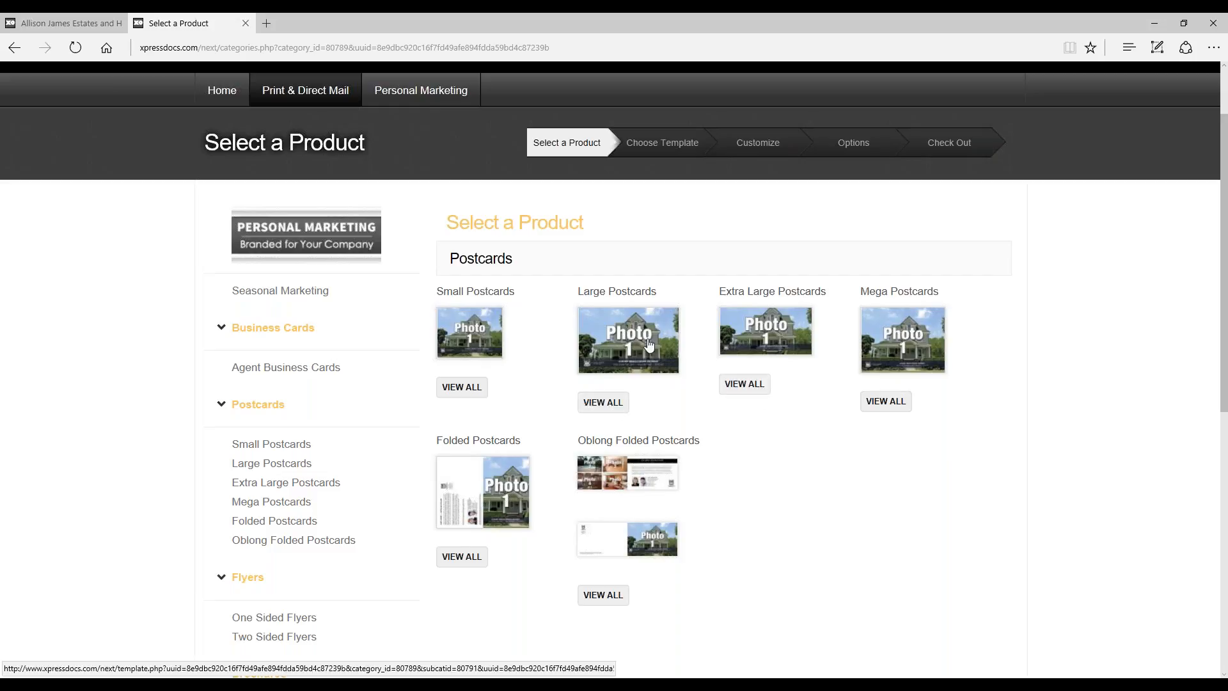
Step: View all Large Postcards templates and open the preview of the 1 Photo (C01) template
click(598, 407)
scroll(1079, 505, down, 1)
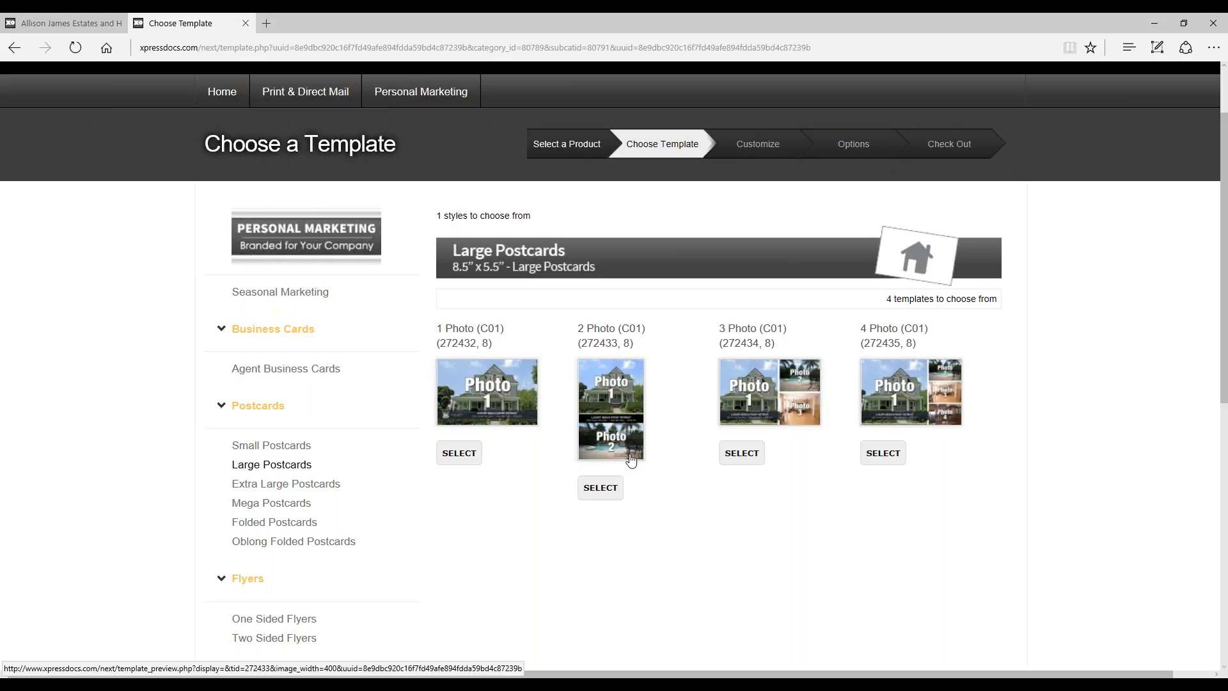
click(518, 373)
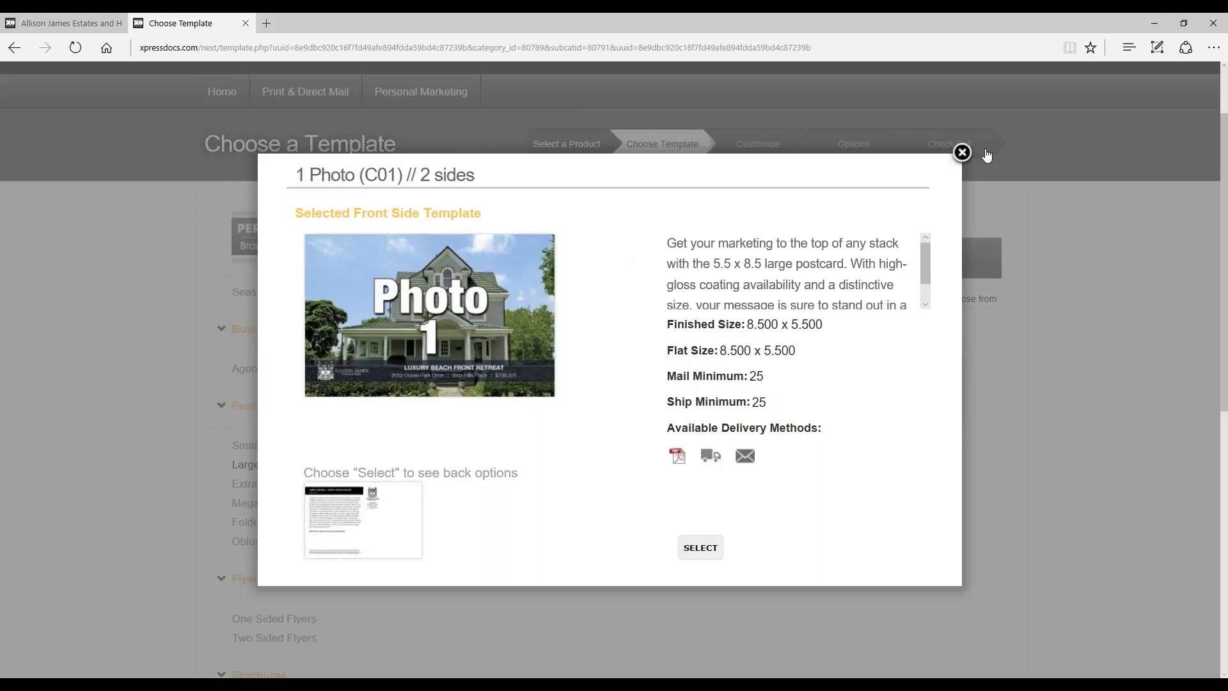
Step: Close the open template preview and look at the preview of the 2 Photo (C01) large postcard template
click(964, 155)
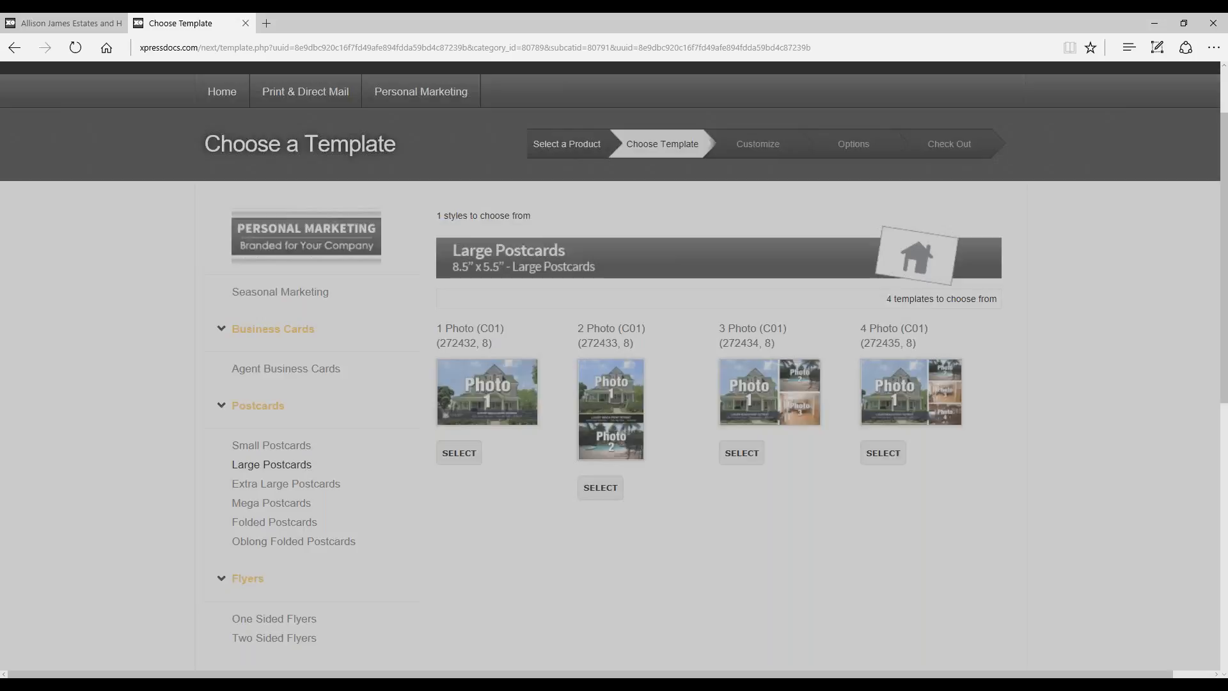
click(610, 368)
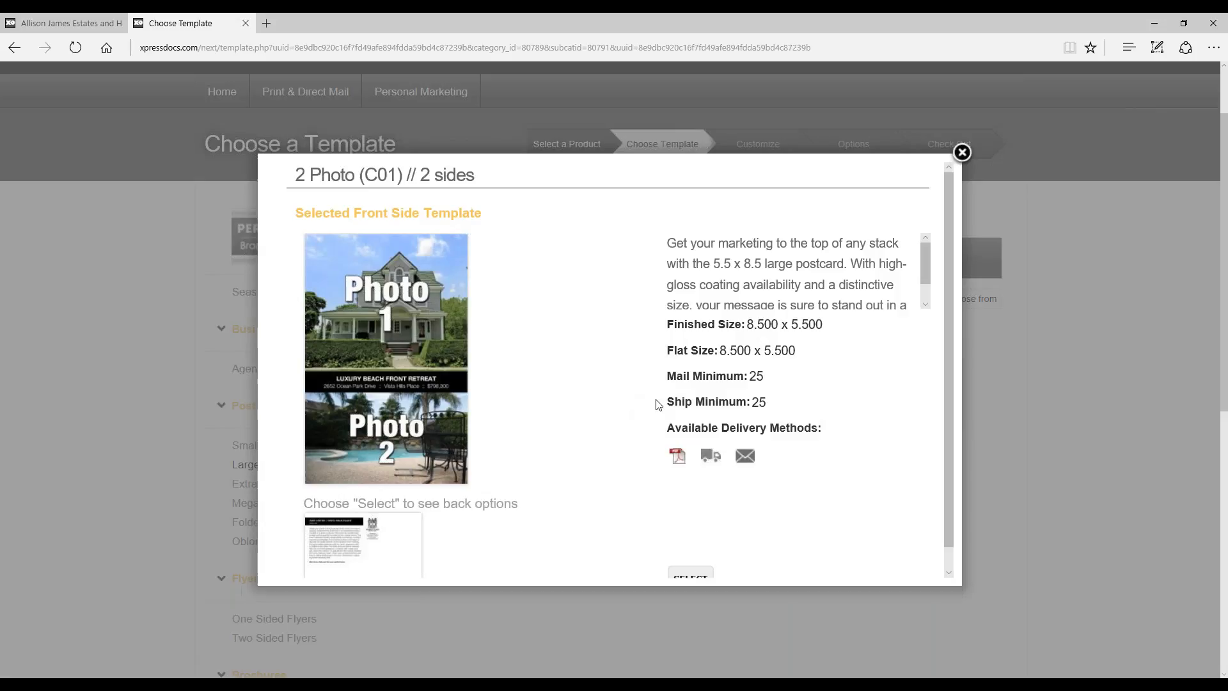
click(962, 152)
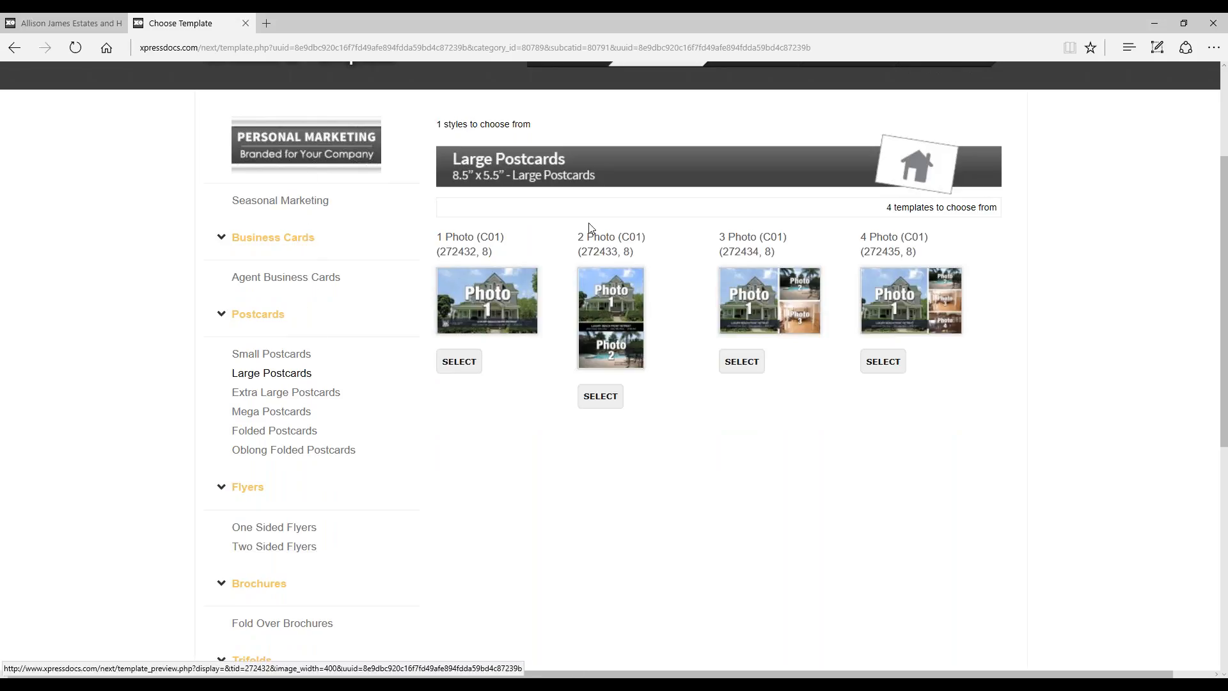
Step: Look over the templates for Extra Large Postcards and for One Sided Flyers
click(315, 401)
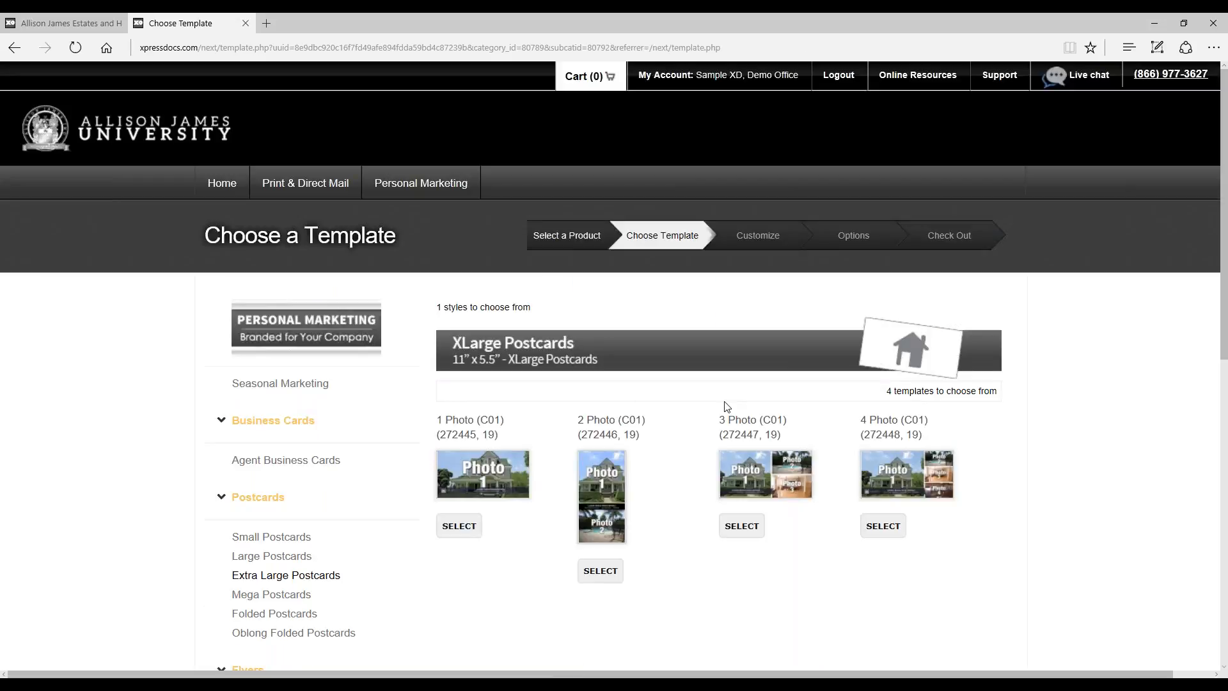
scroll(727, 407, down, 4)
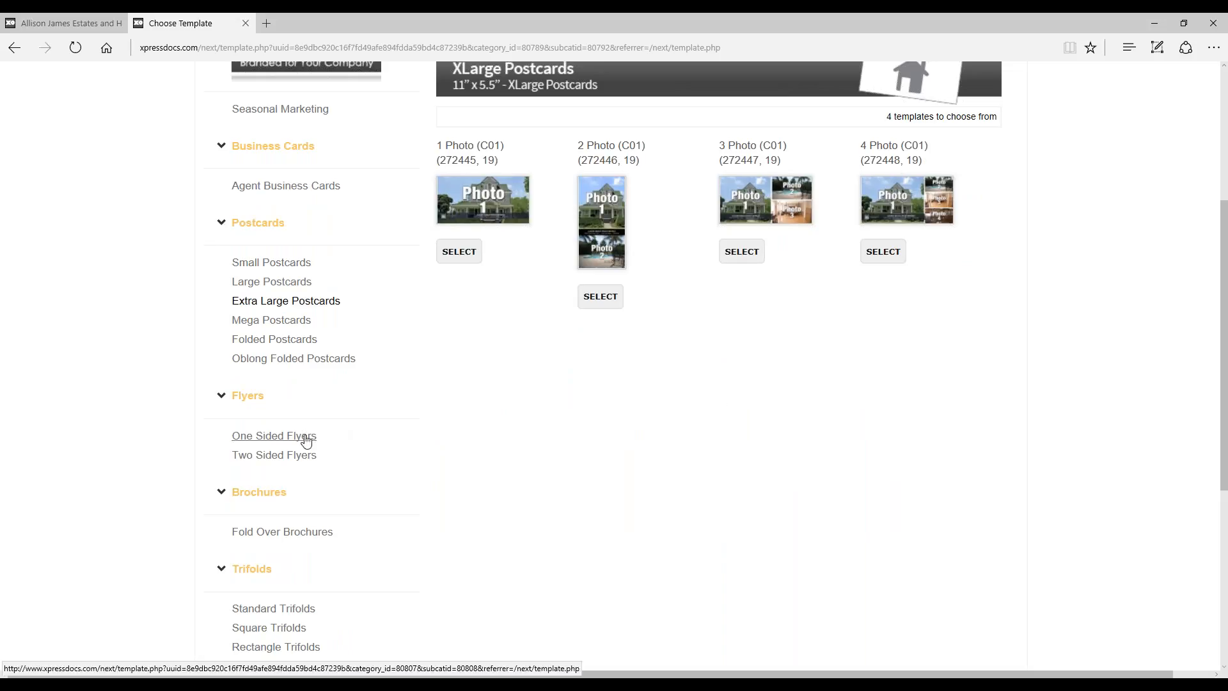
click(305, 440)
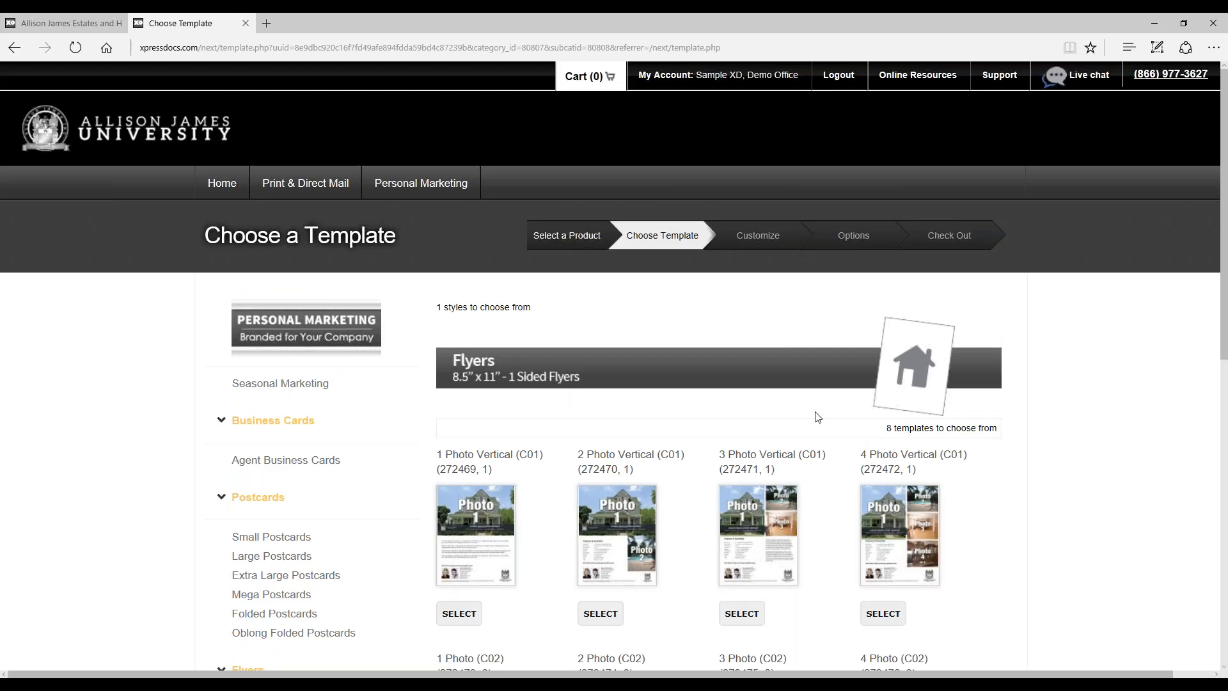
scroll(816, 417, down, 3)
scroll(818, 417, down, 1)
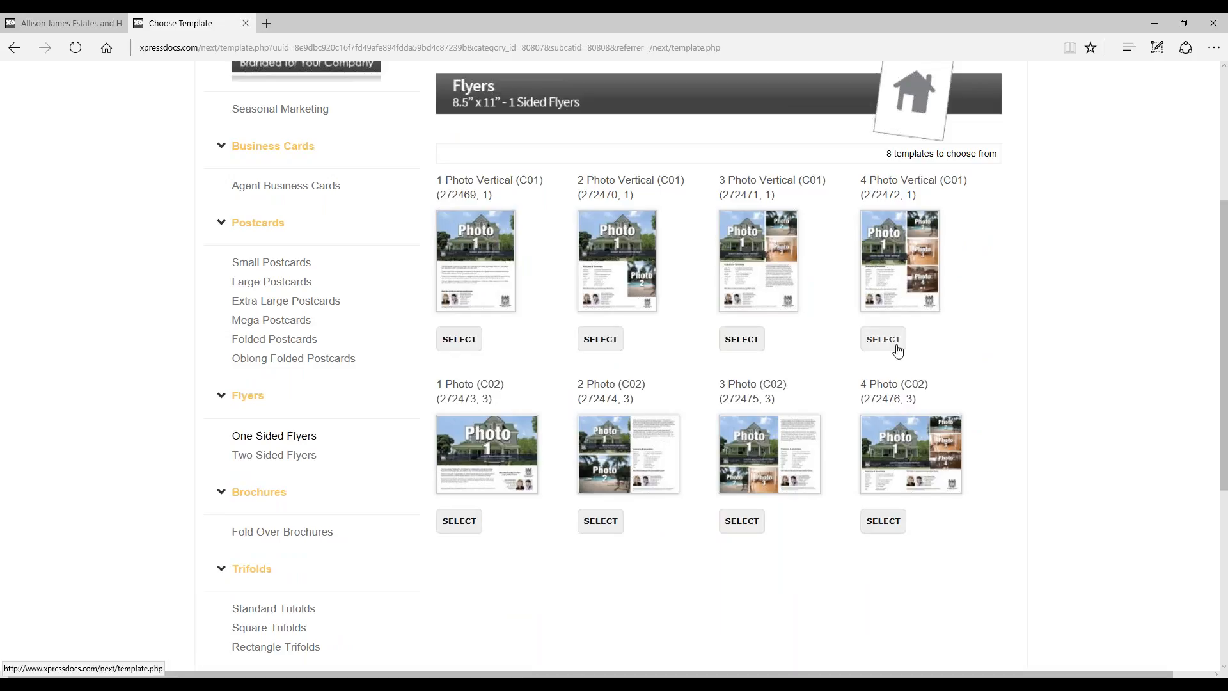
scroll(898, 350, down, 1)
scroll(876, 349, up, 3)
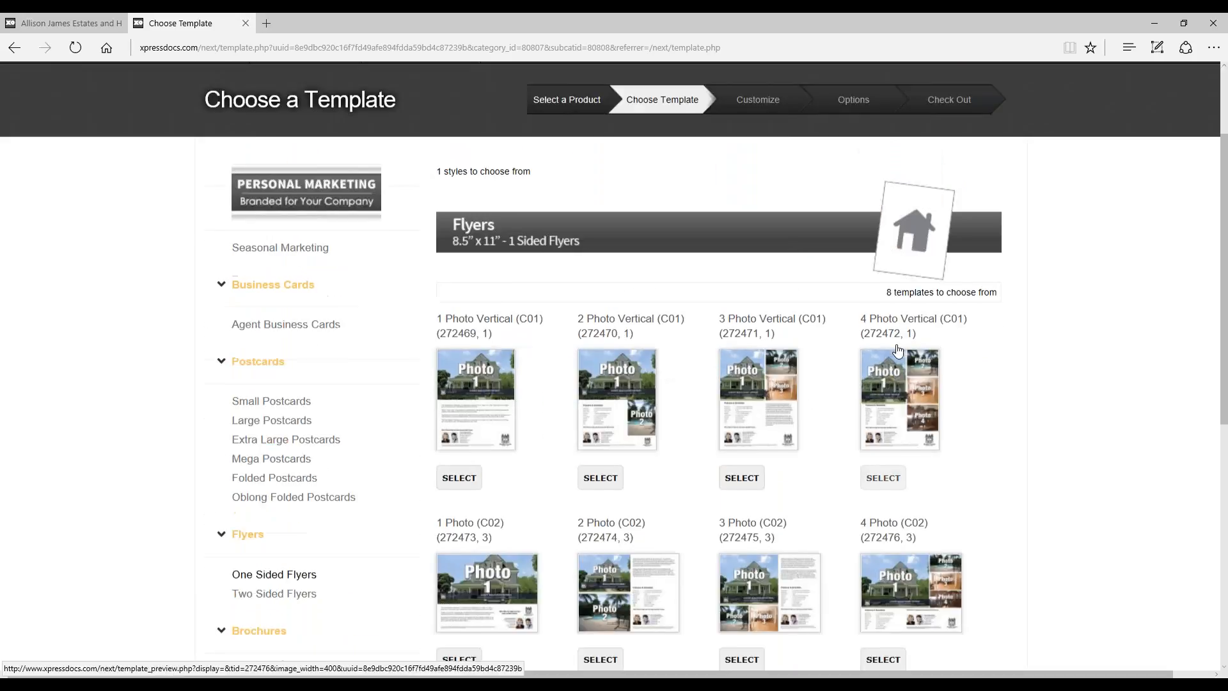
Step: Return to the home page and bring up the list of Pending Orders
click(224, 92)
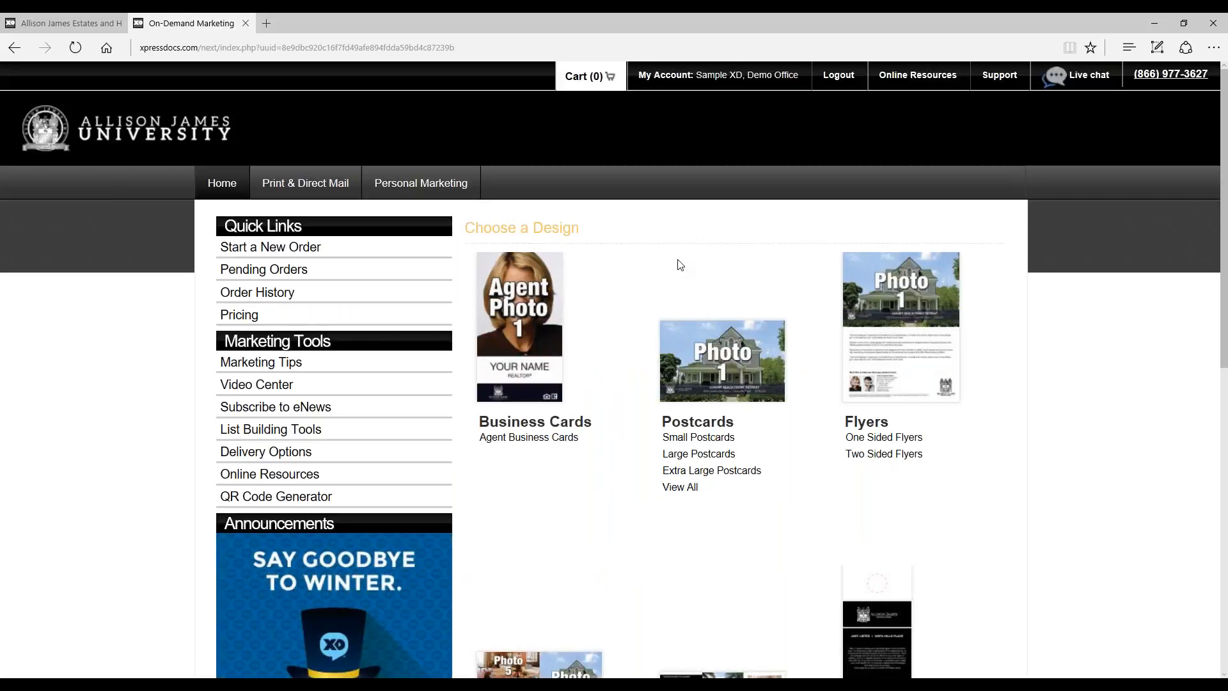
click(307, 269)
scroll(752, 330, down, 2)
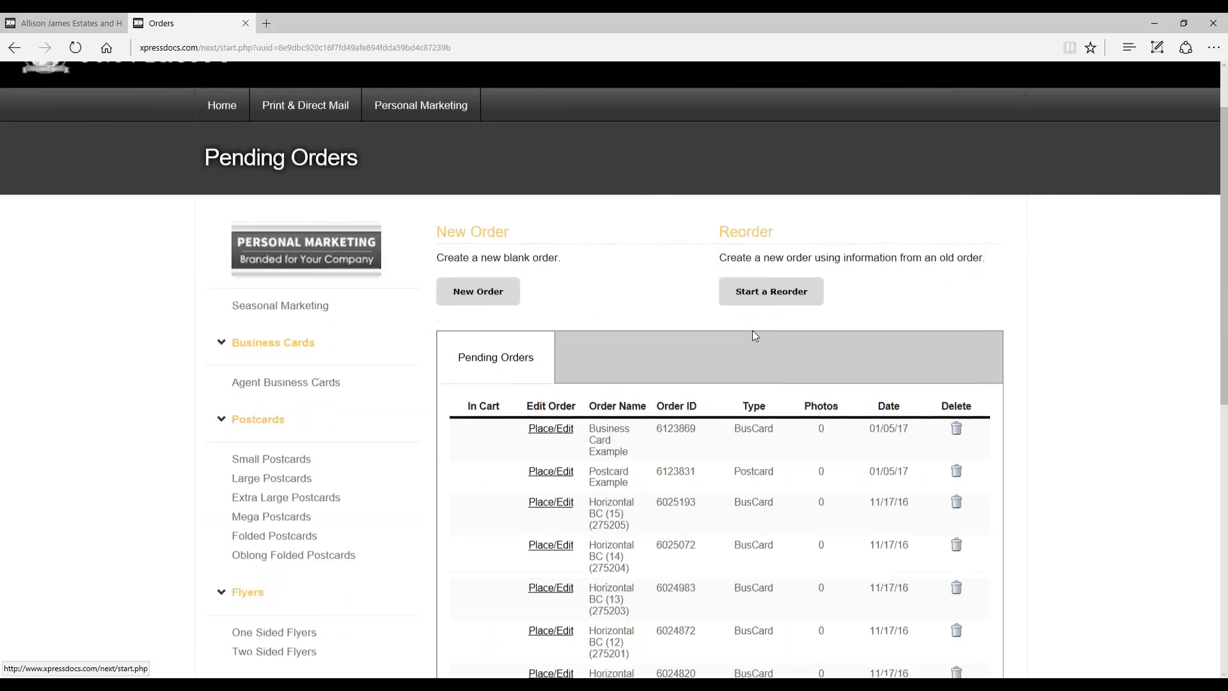
Step: Open the Business Card Example pending order for editing and review its order name, selected templates and headshots
click(552, 416)
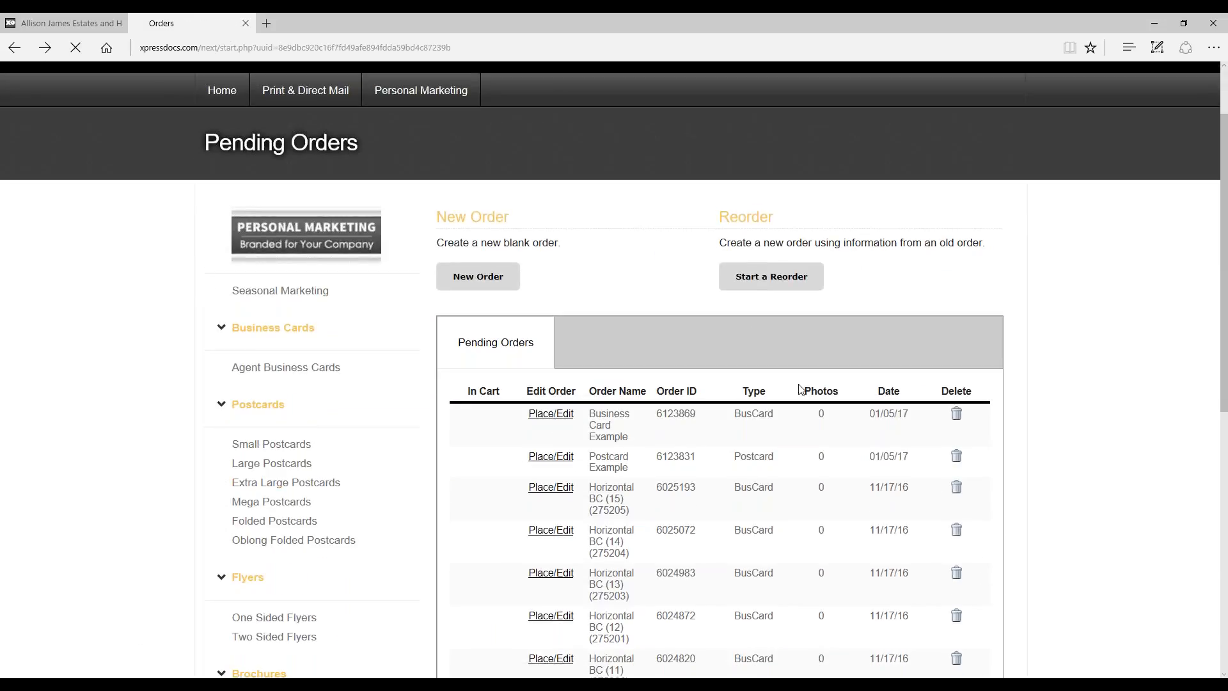
scroll(829, 327, down, 4)
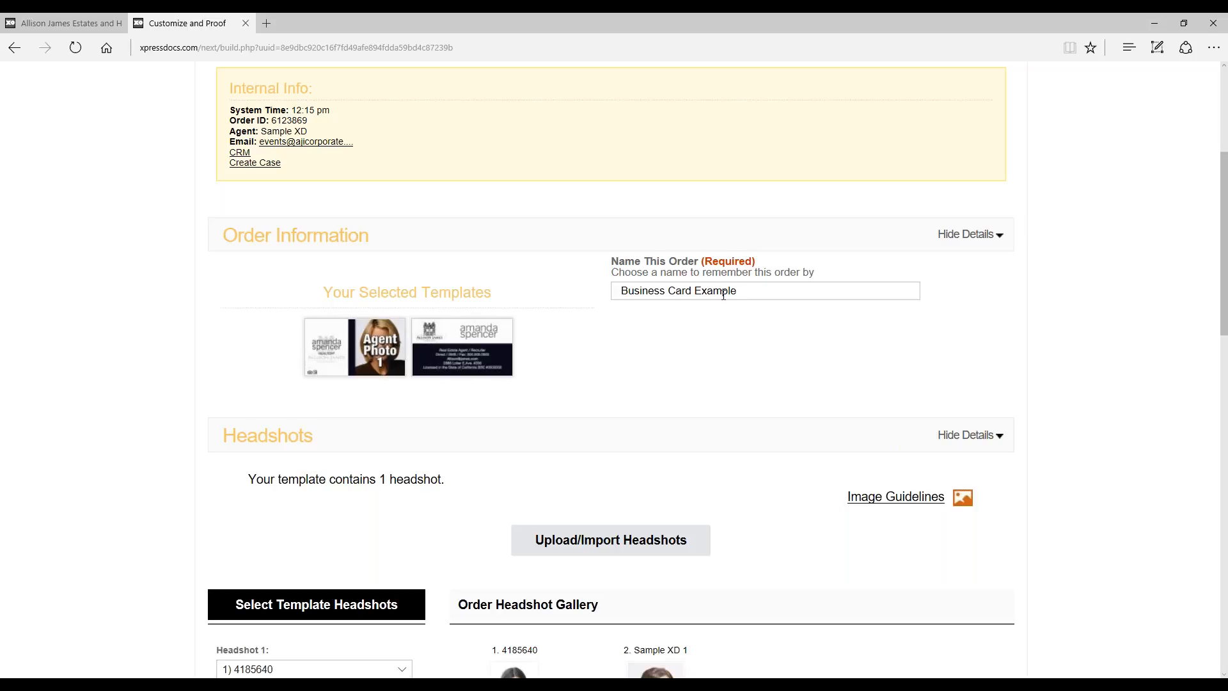
scroll(829, 294, down, 2)
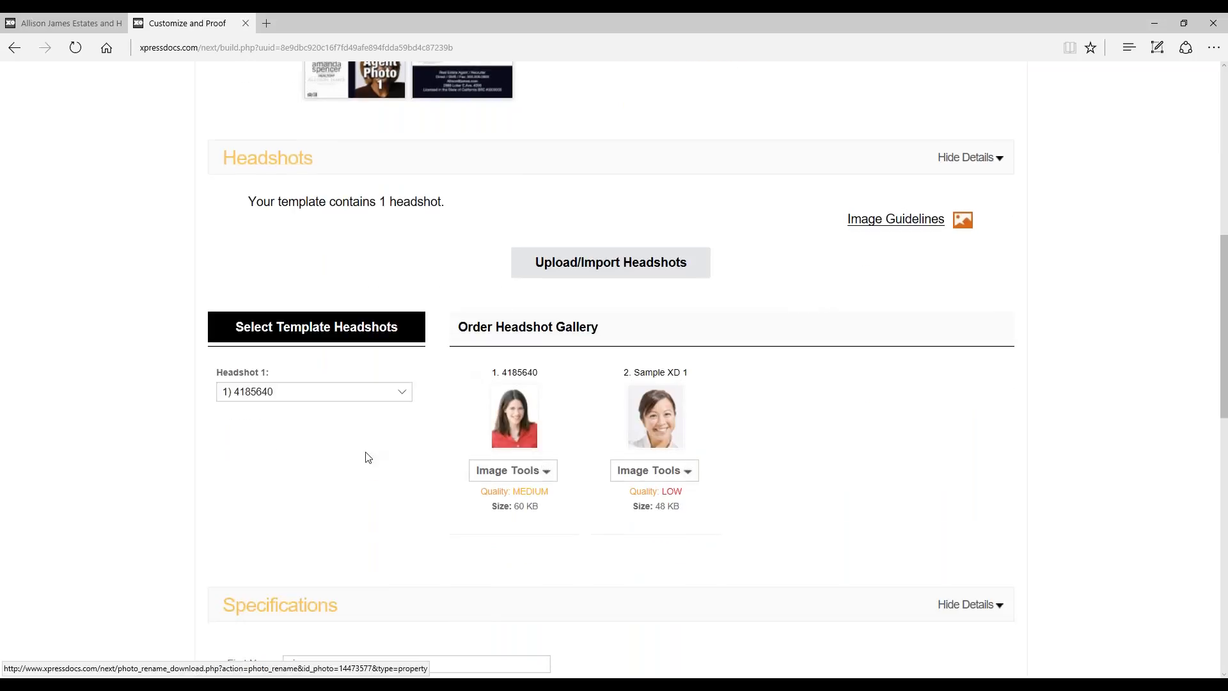
scroll(791, 381, up, 1)
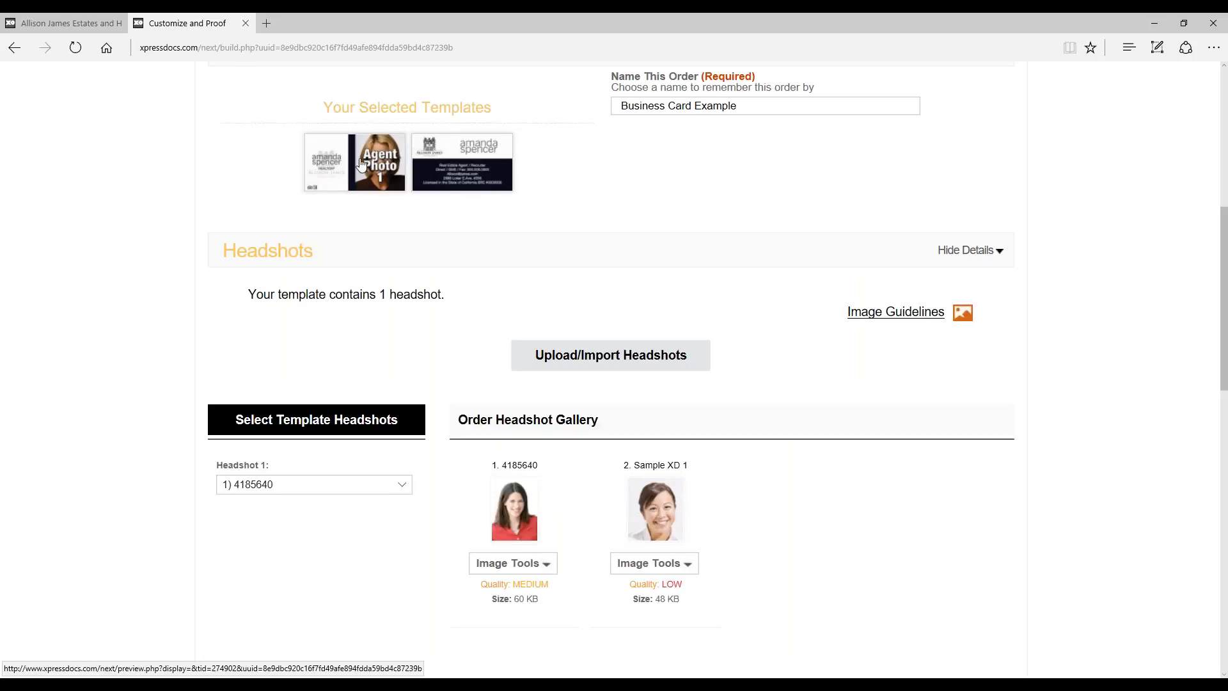
scroll(786, 384, down, 1)
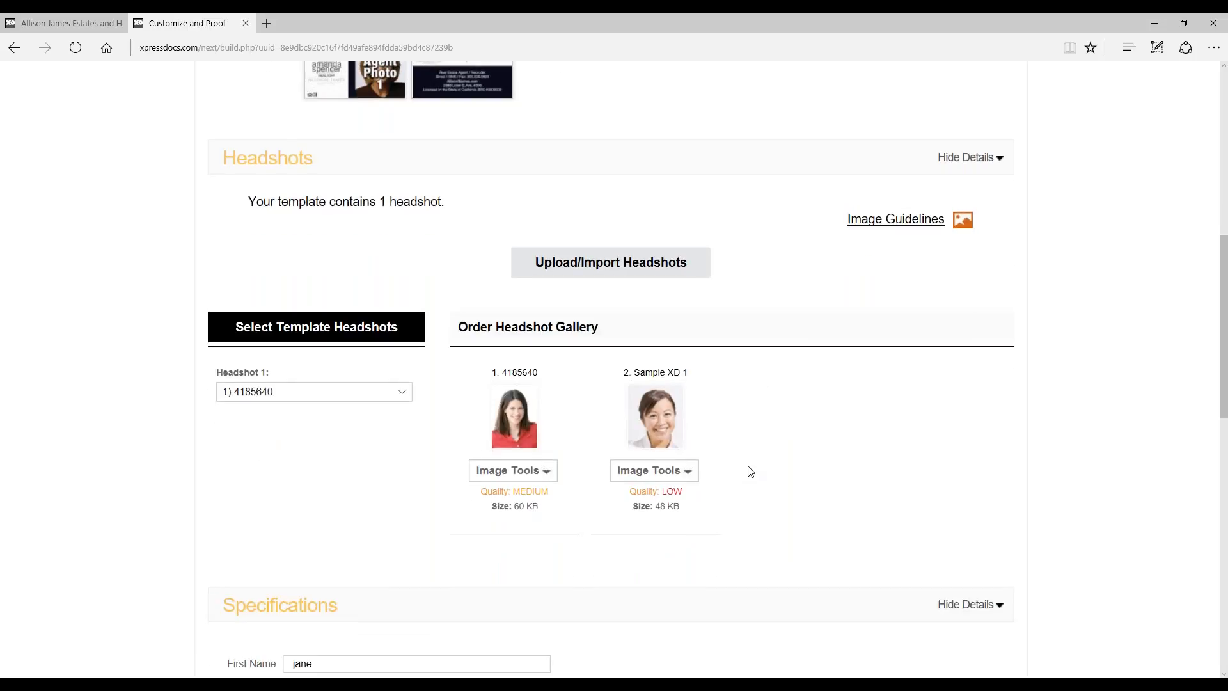
Step: Upload 1Headshot.jpg from the Sample Pics & Headshots folder to the order's headshots
click(696, 479)
click(574, 276)
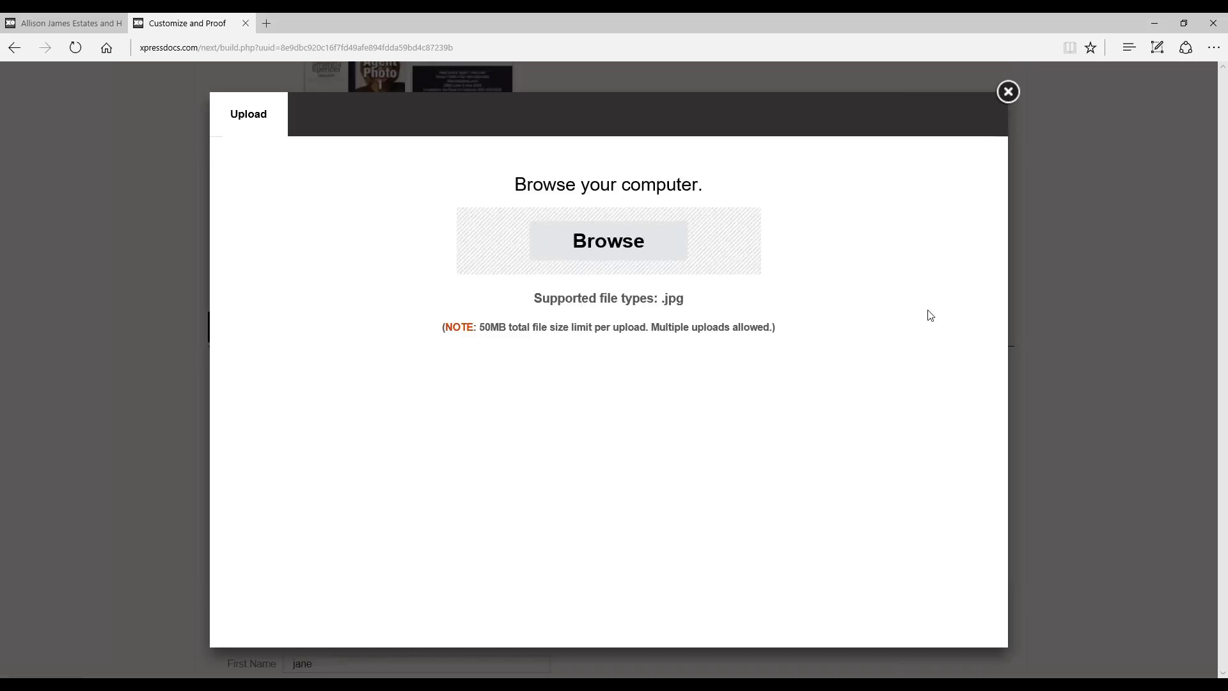
click(623, 239)
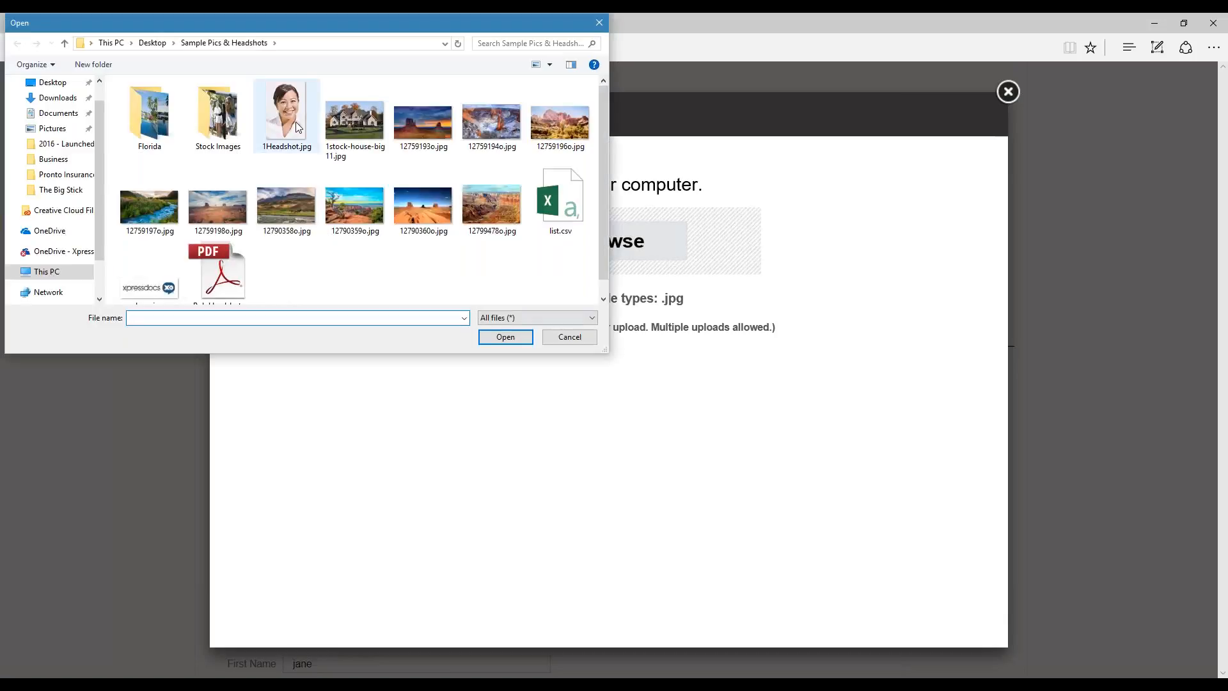
double_click(296, 122)
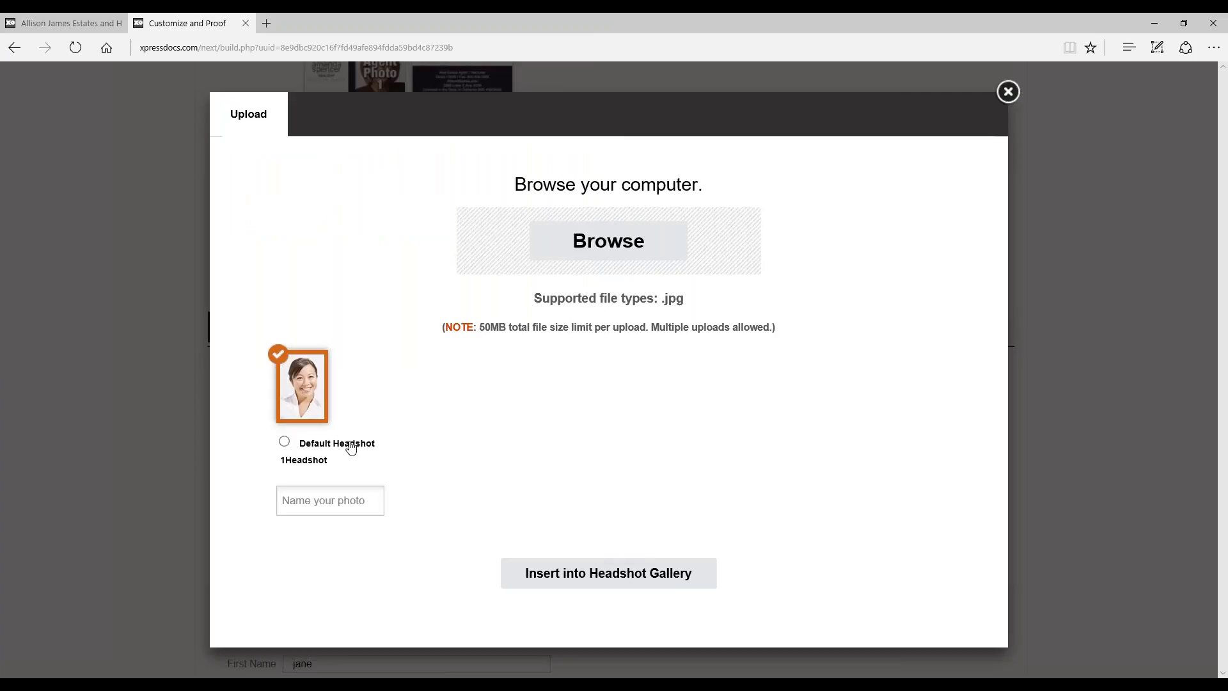
Step: Make the uploaded photo the default headshot, name it New Headshot and insert it into the Headshot Gallery
click(285, 443)
click(305, 494)
text(New Headshot)
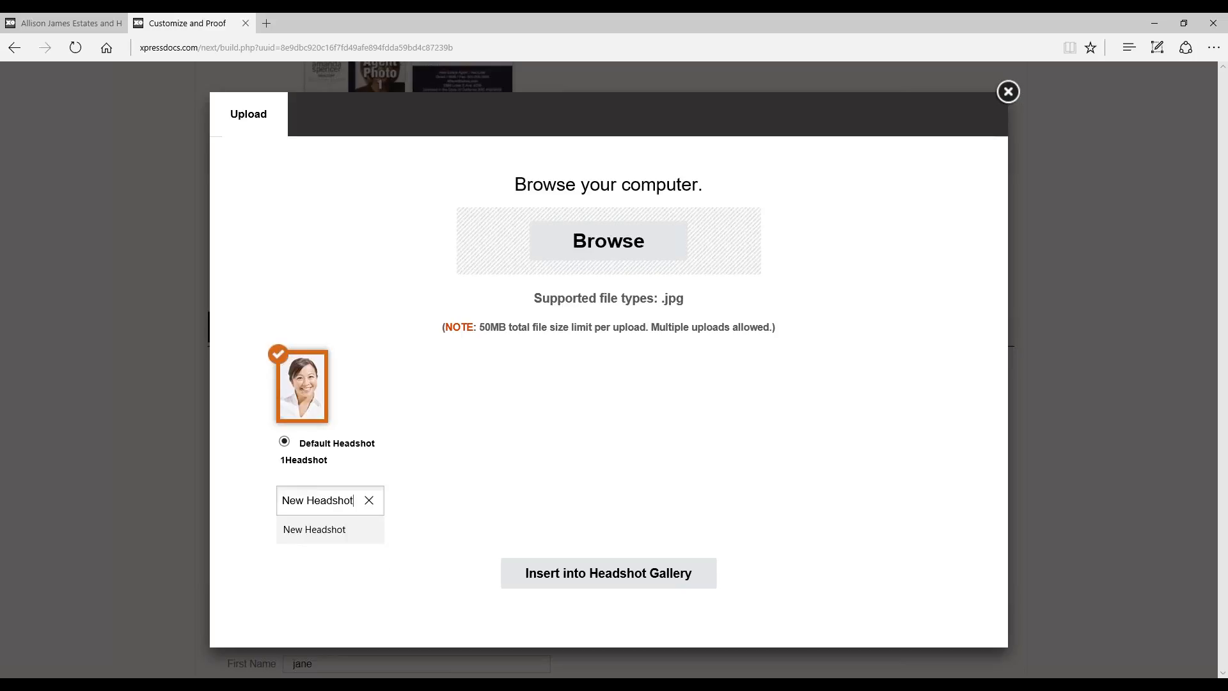
click(647, 579)
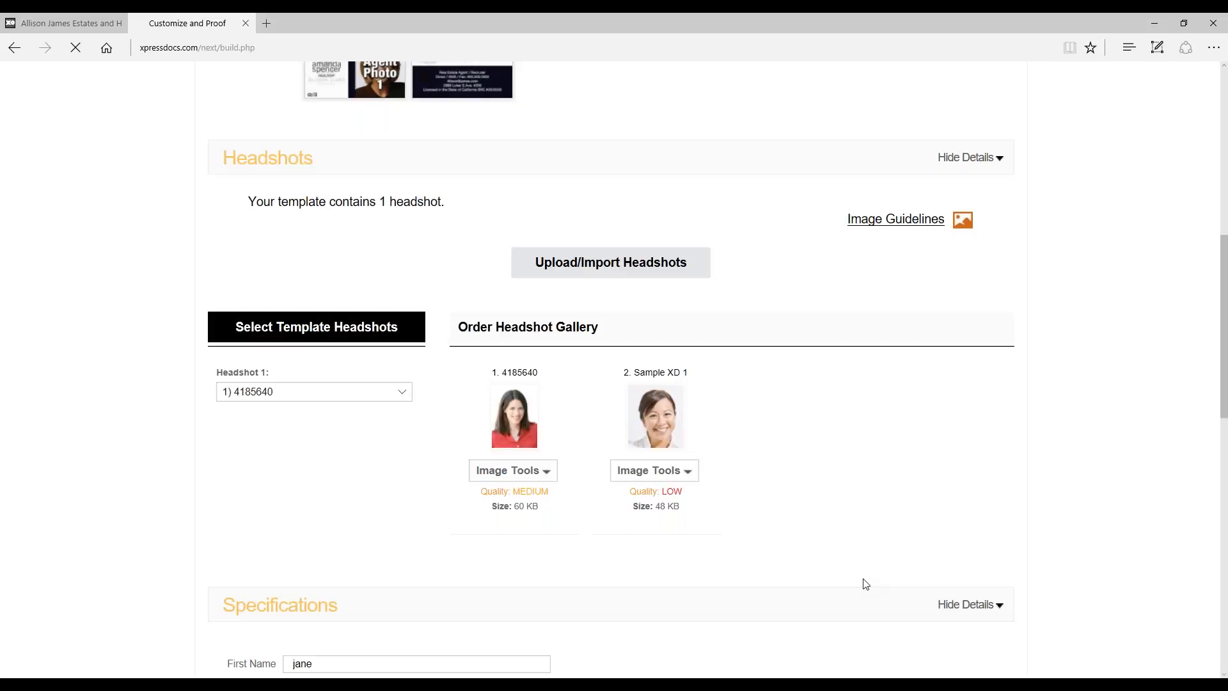
Step: Examine the New Headshot entry in the Order Headshot Gallery and the image tools offered for it
scroll(871, 553, down, 5)
scroll(873, 489, down, 3)
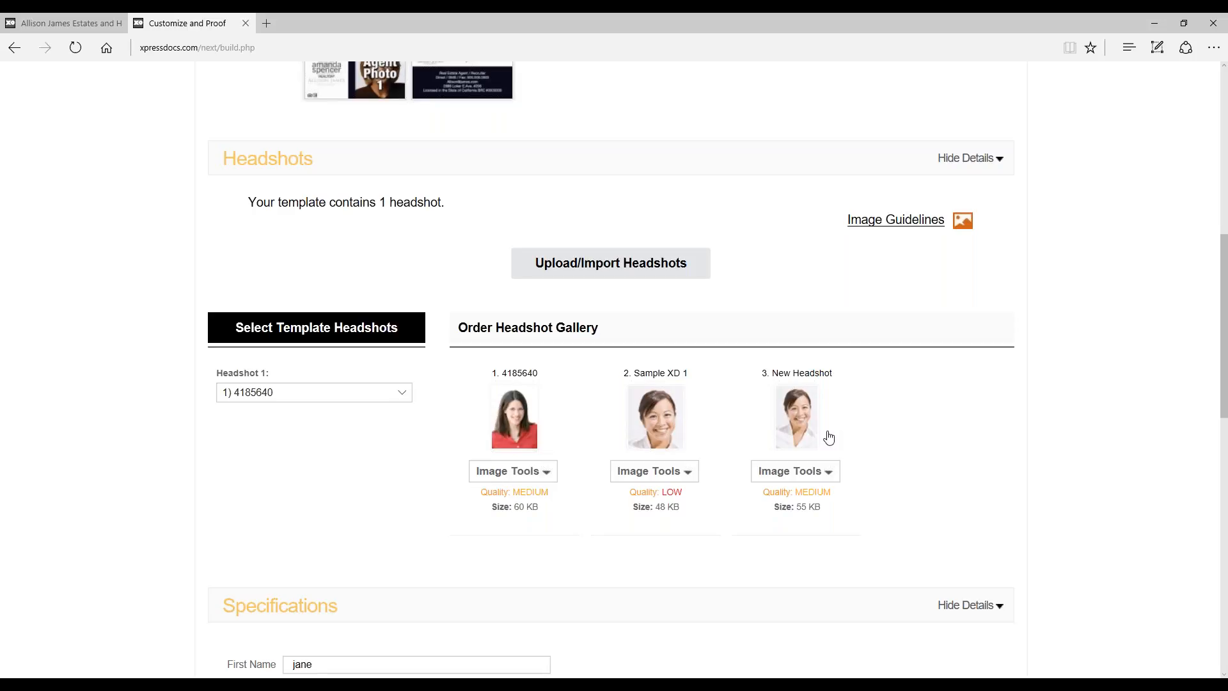
click(793, 472)
scroll(968, 497, down, 2)
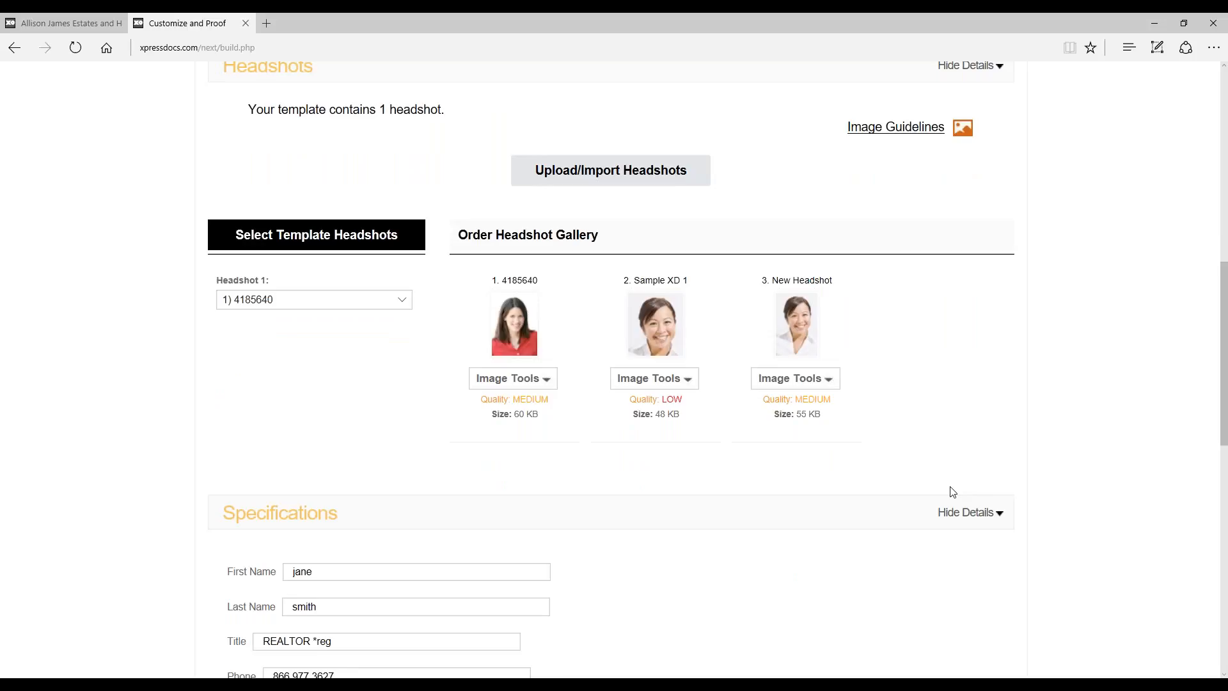
Step: Set Headshot 1 of the template to Sample XD 1 and agree to use the low-quality image
click(307, 300)
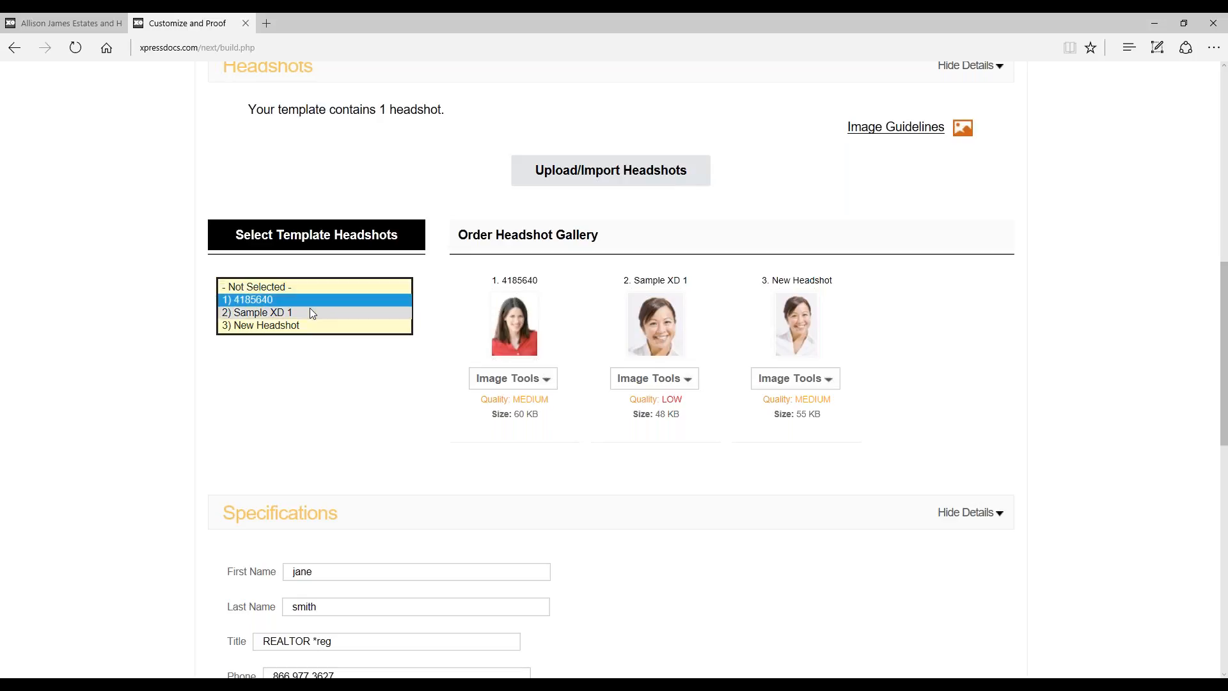
click(729, 358)
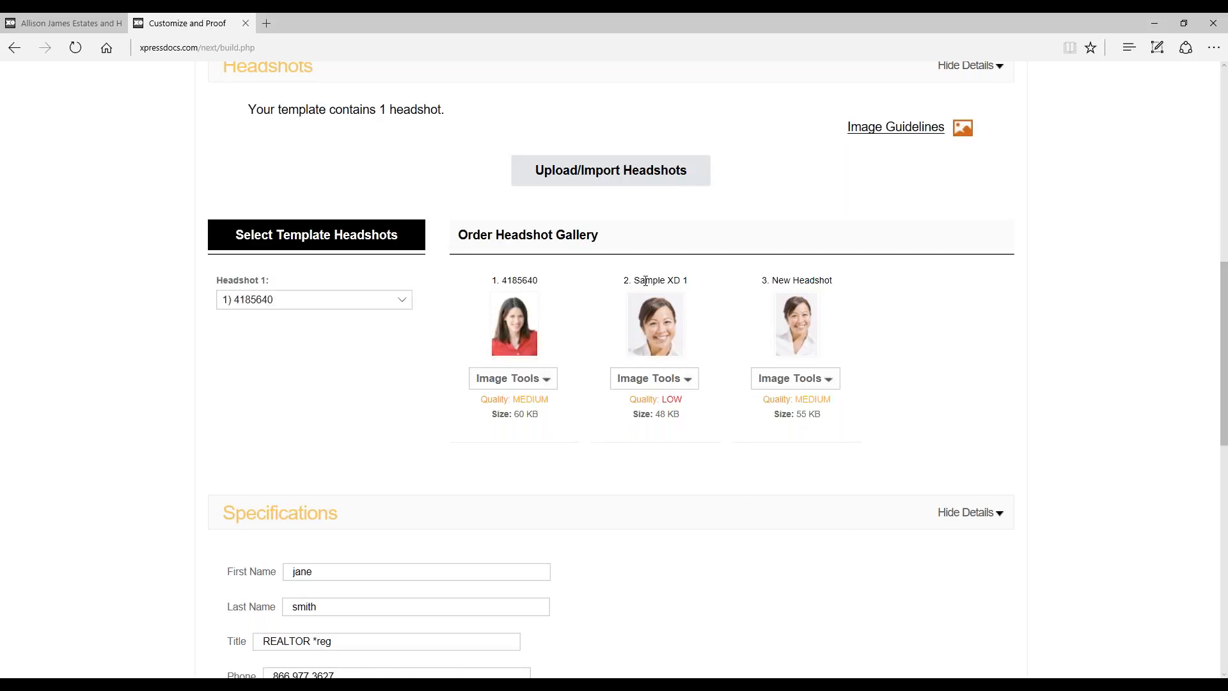
click(310, 301)
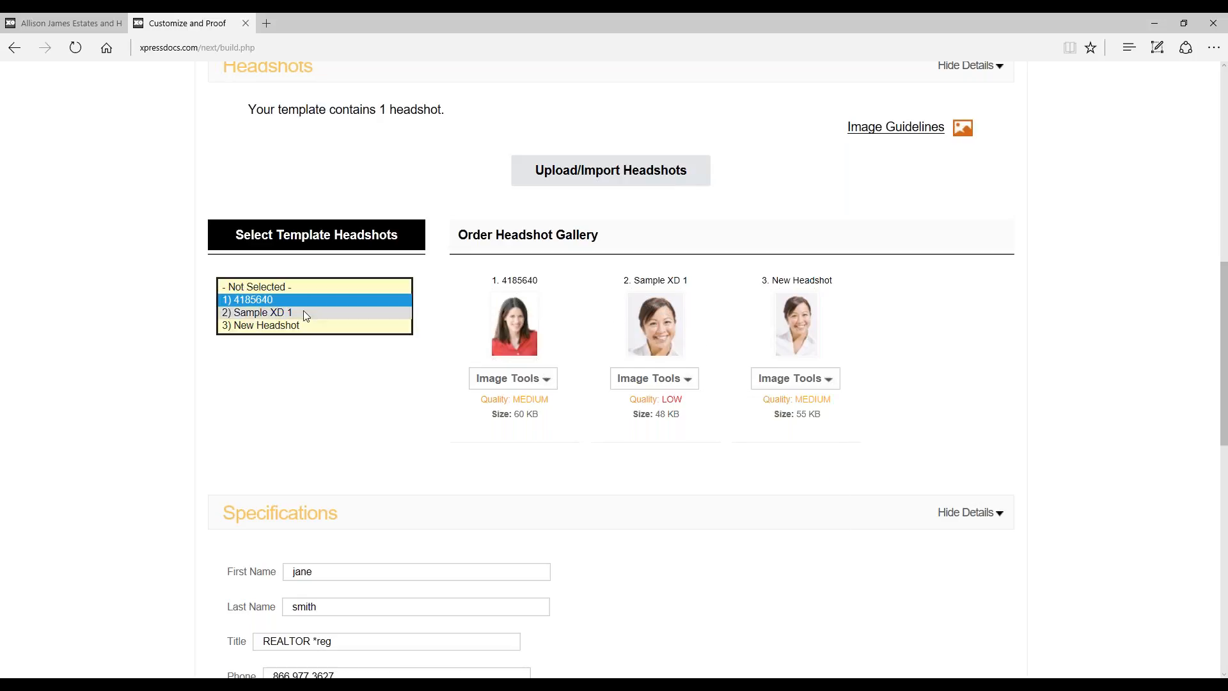
click(303, 311)
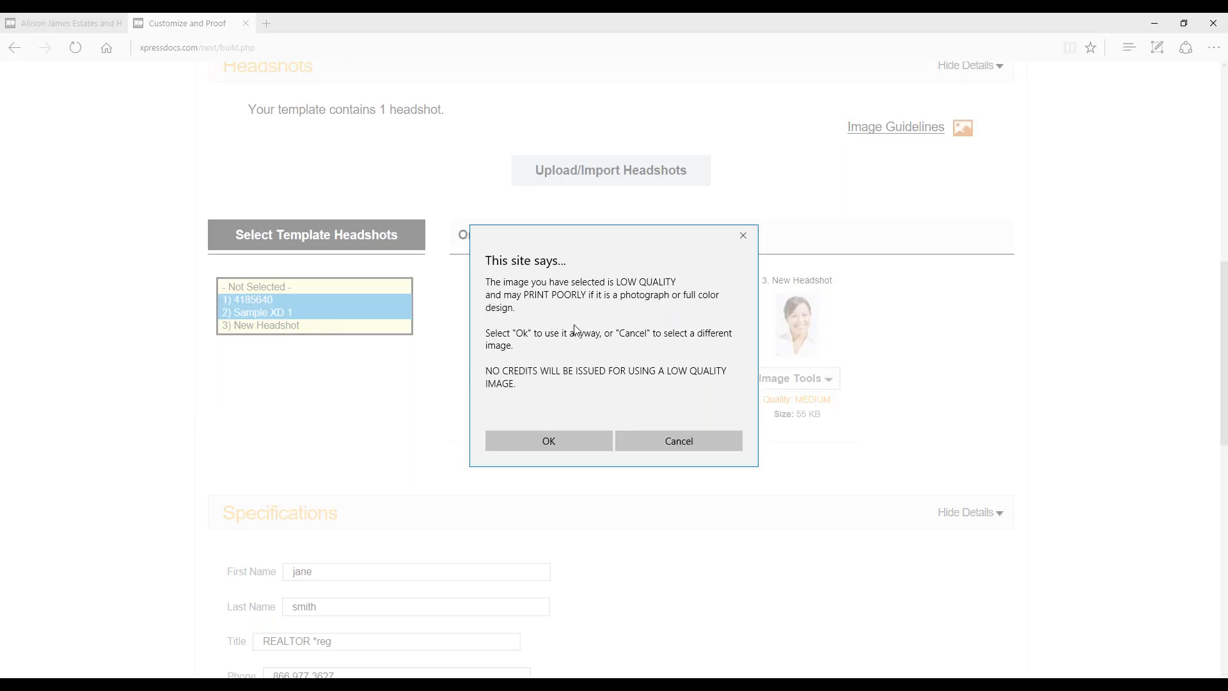
click(554, 440)
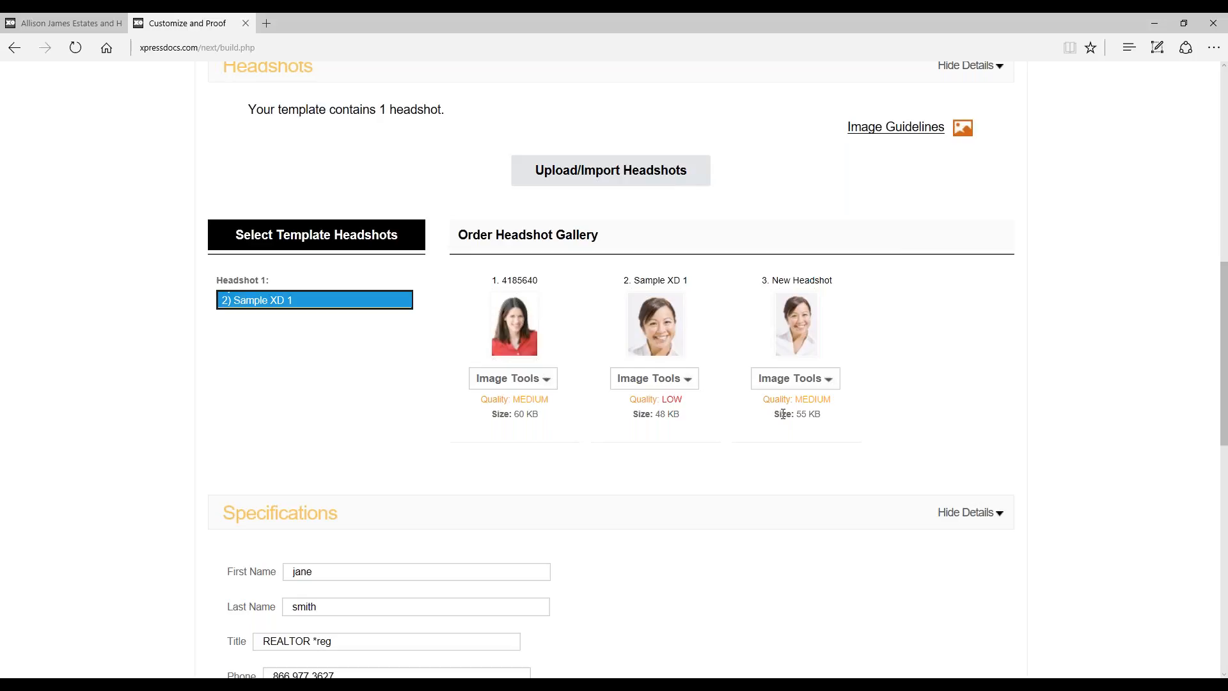
Step: Review the business card's Specifications fields, from First Name to License Info
scroll(1225, 351, down, 2)
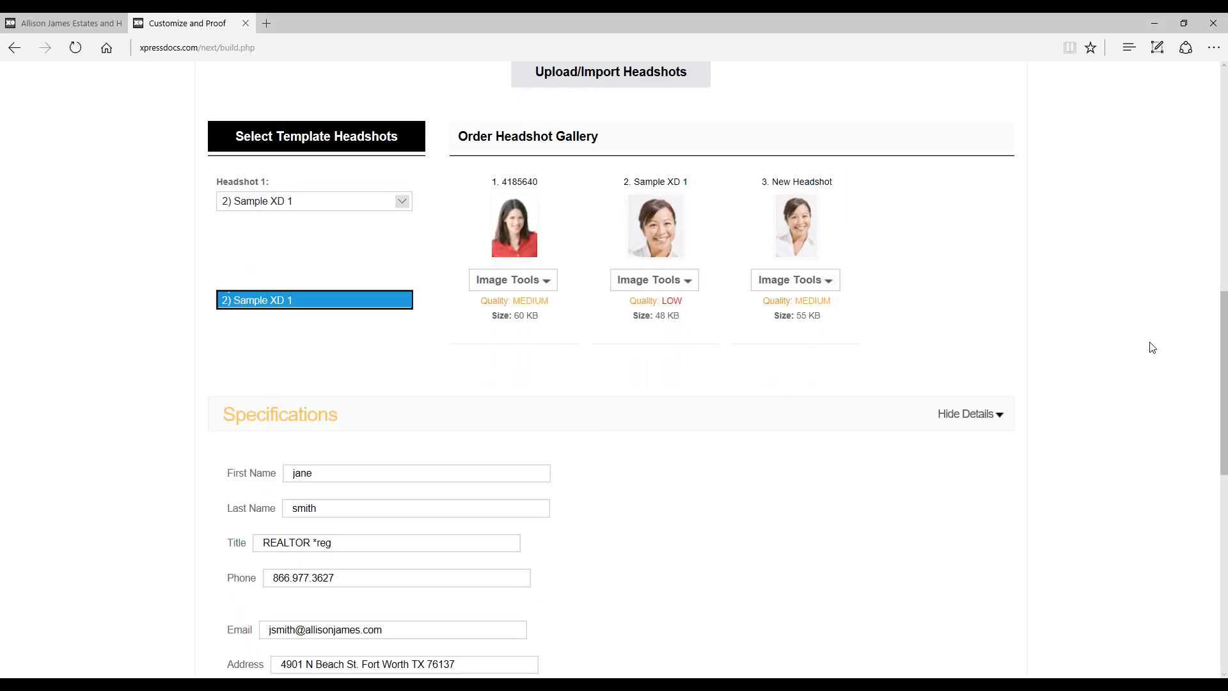
drag(1224, 320, 1225, 357)
click(329, 344)
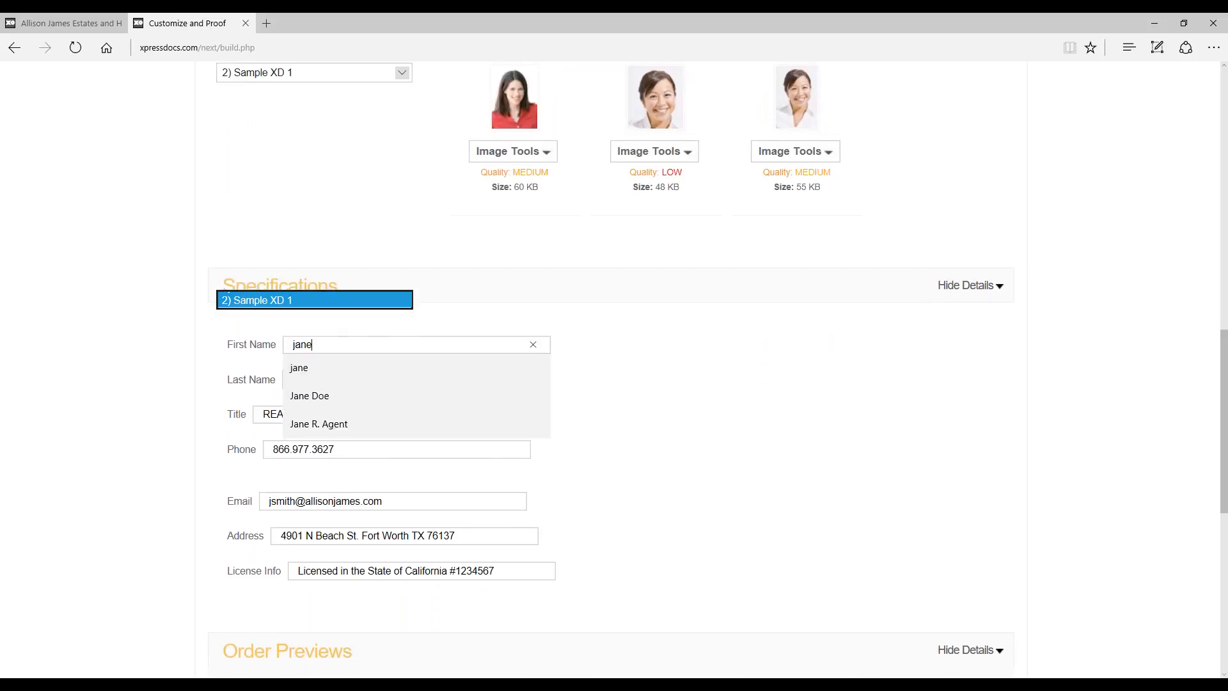
click(646, 377)
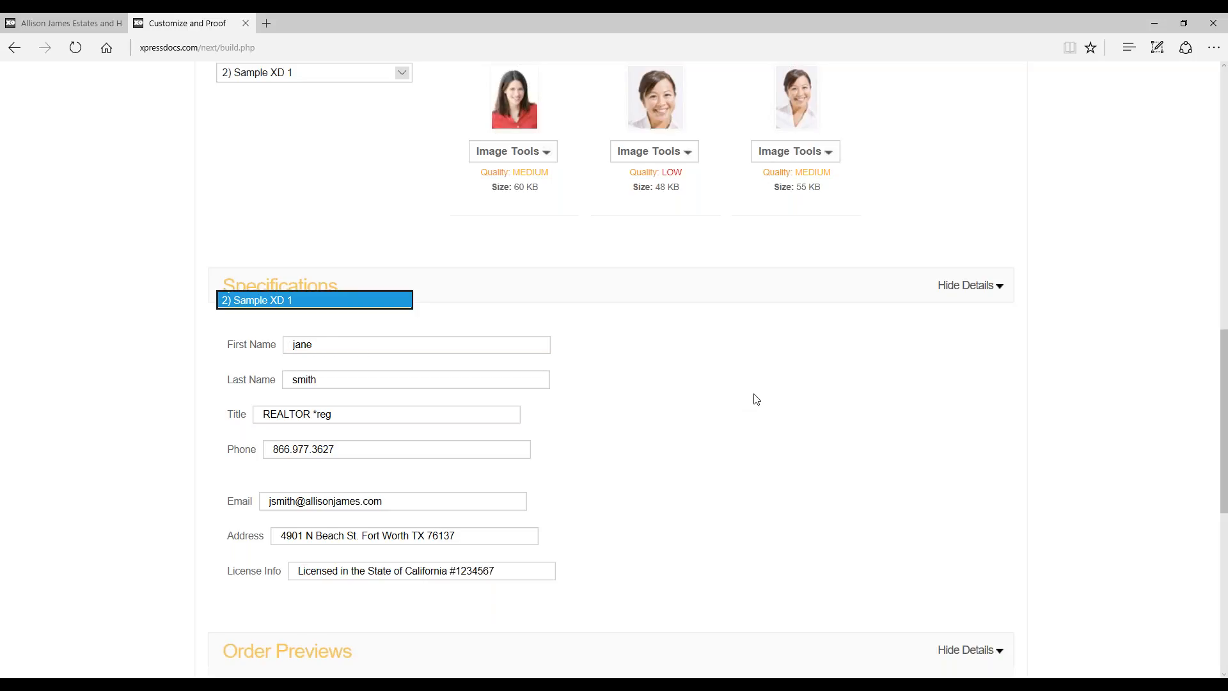
Step: Check the front and back order previews and continue to the Proofing Summary
drag(1226, 422, 1226, 563)
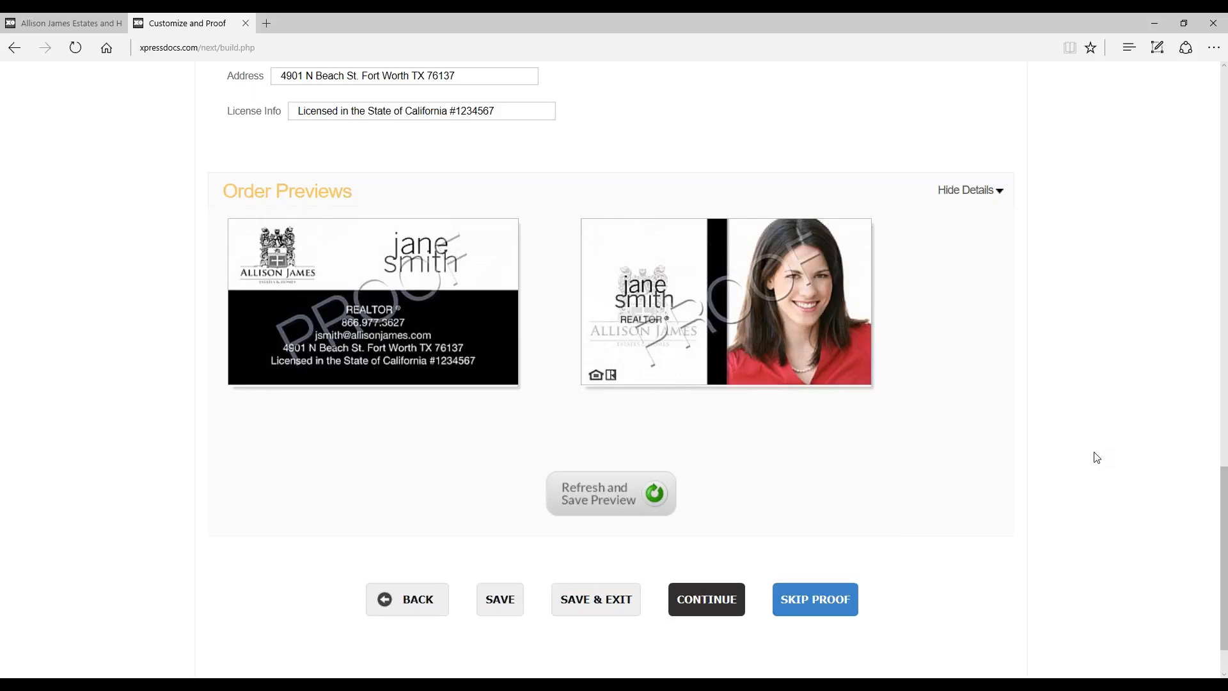
click(729, 600)
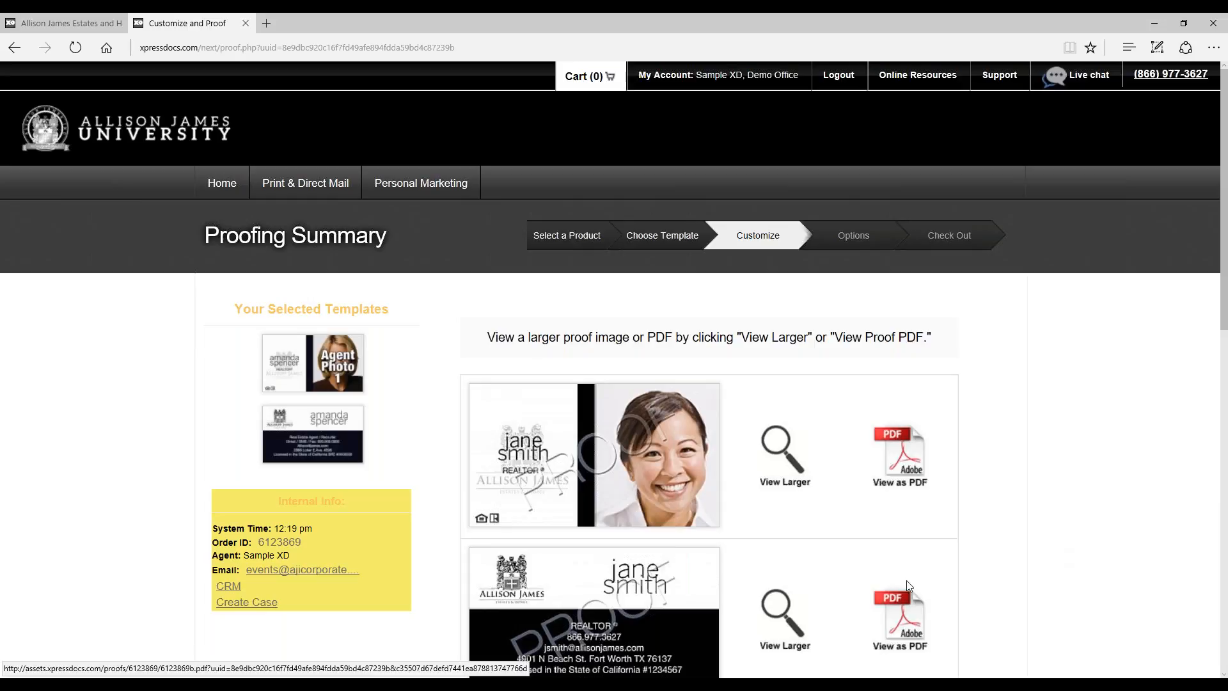
Step: Review both business card proofs and view the proof of the headshot side as a PDF
scroll(1024, 559, down, 2)
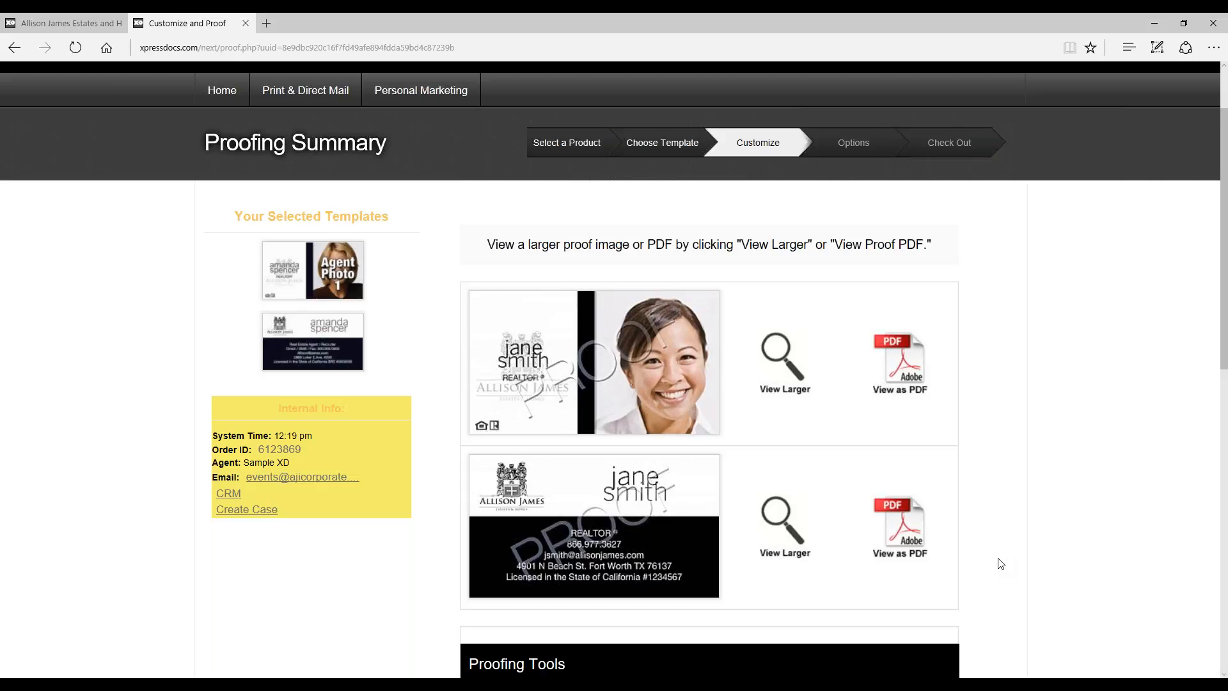
scroll(924, 348, down, 2)
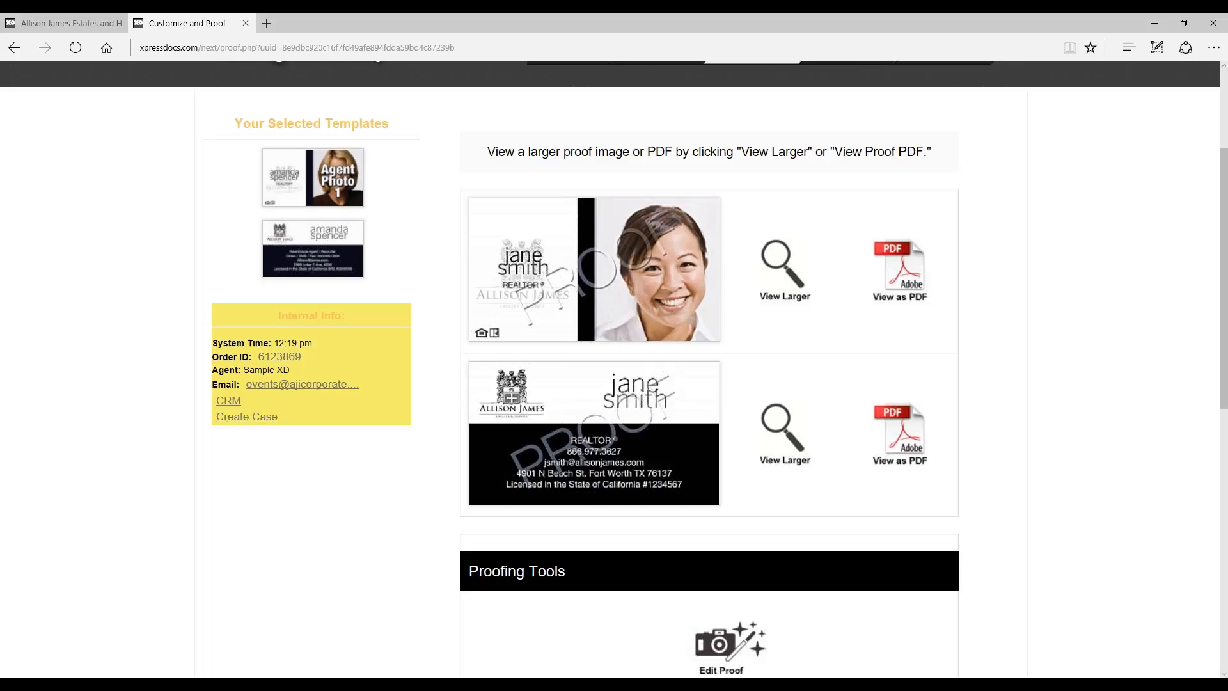
drag(0, 154, 623, 130)
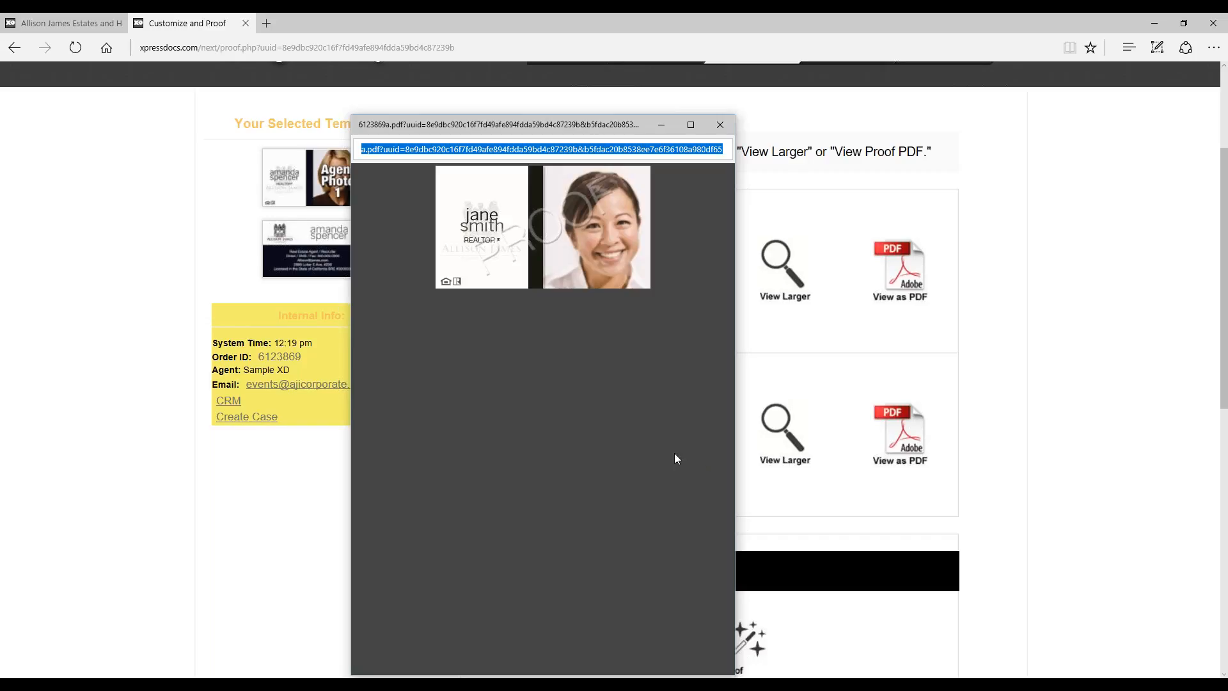
Step: Inspect the headshot side's PDF proof at larger and smaller zoom levels and close the proof window
click(681, 401)
click(601, 183)
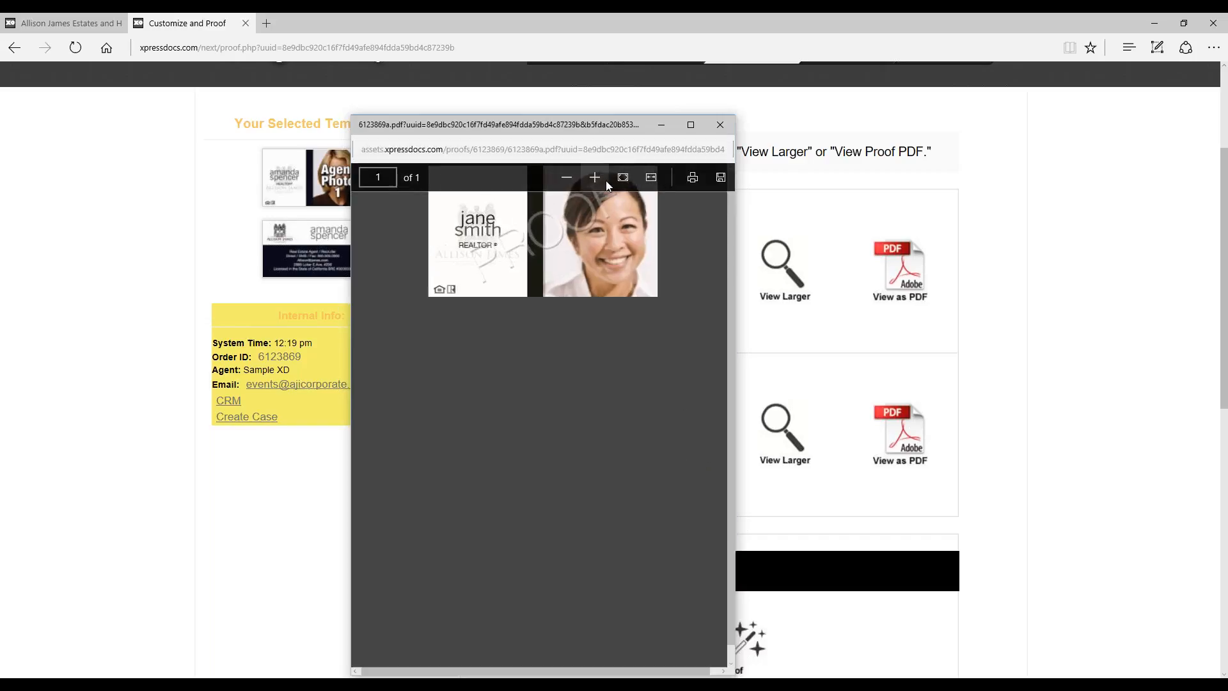
click(601, 183)
click(599, 182)
click(568, 178)
click(569, 178)
click(569, 178)
click(721, 125)
Step: Accept all three Customer Agreement statements below the business card proofs and continue to the Order Options
scroll(1042, 266, down, 2)
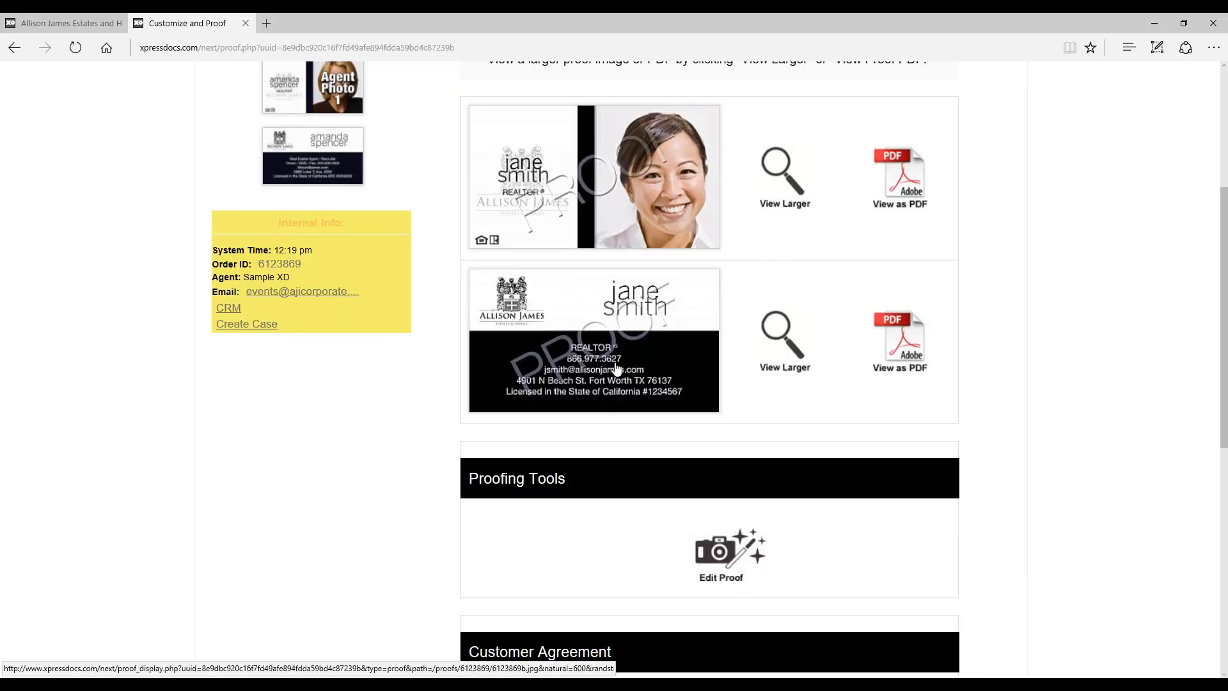
scroll(1020, 356, down, 2)
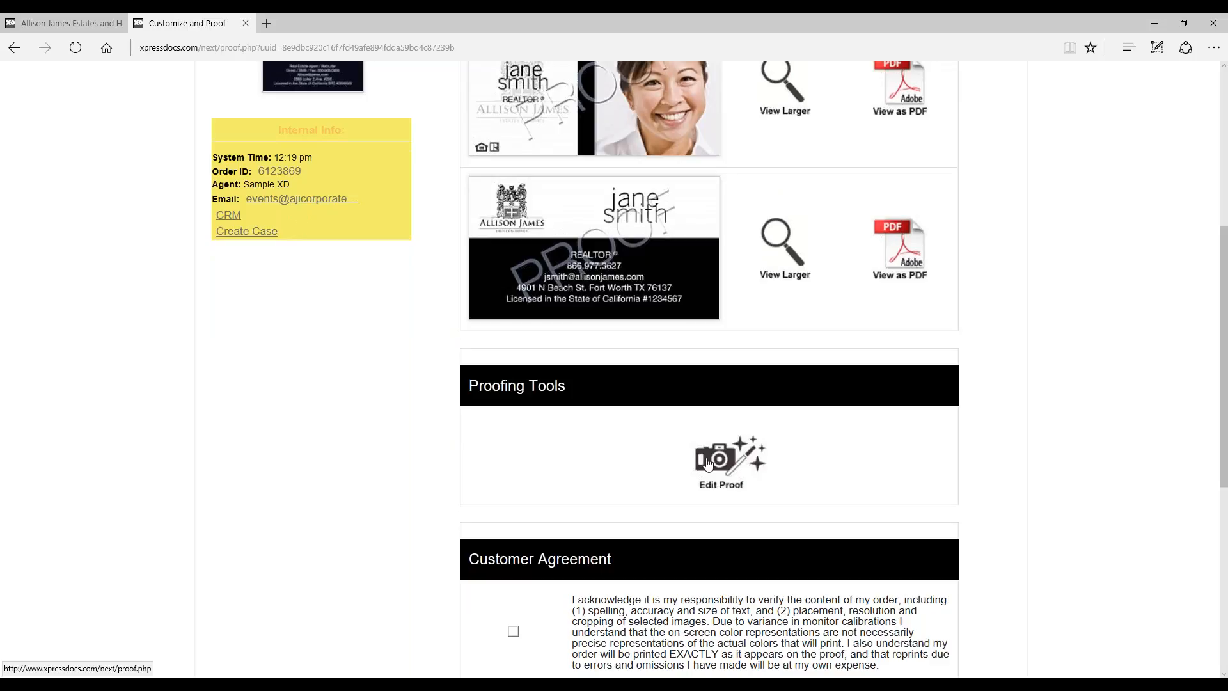
scroll(1077, 343, up, 2)
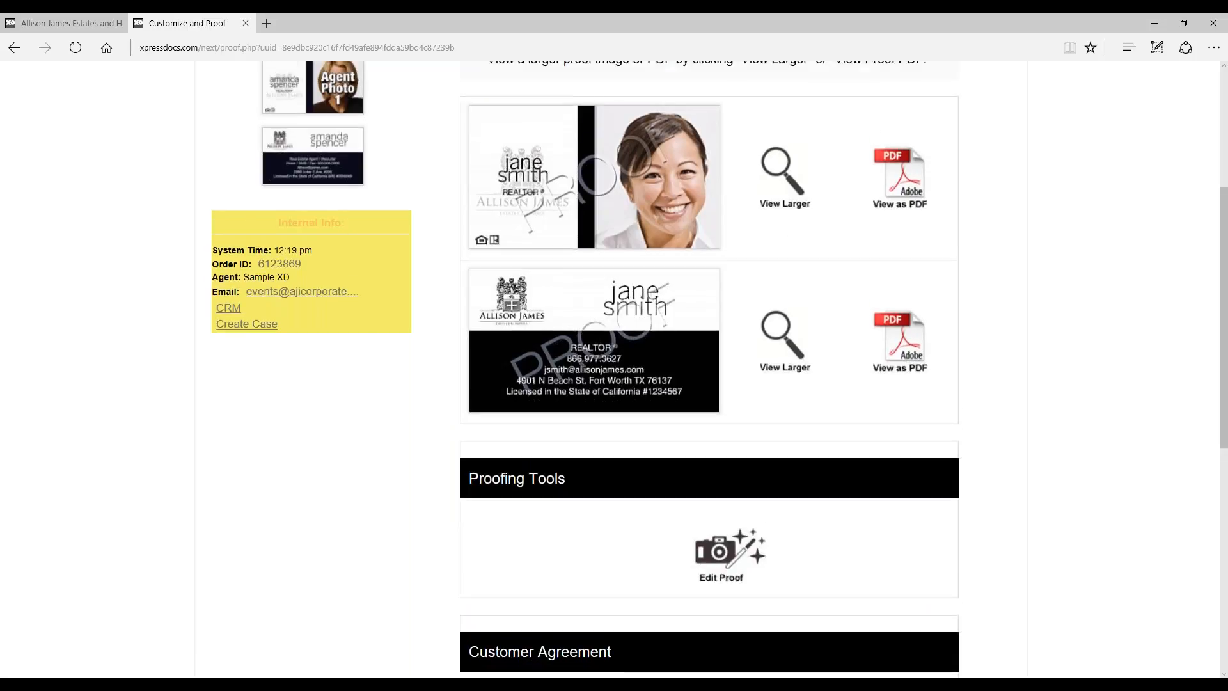
scroll(1063, 255, down, 1)
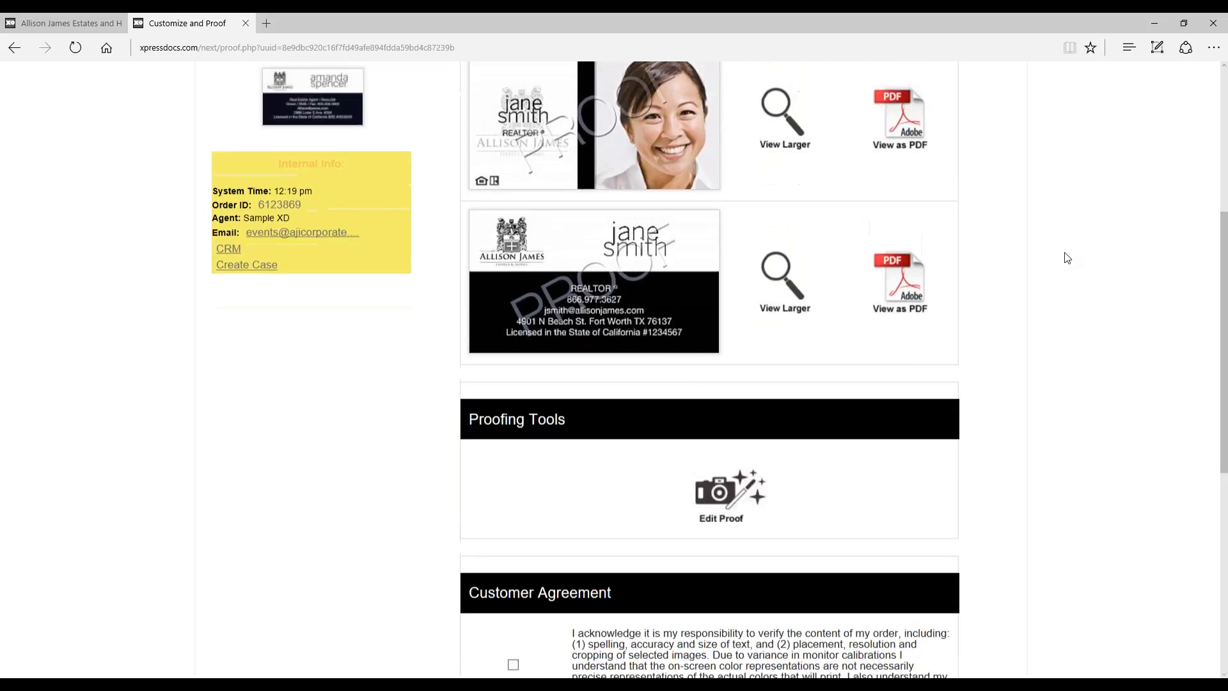
scroll(1067, 257, up, 1)
scroll(1023, 271, down, 2)
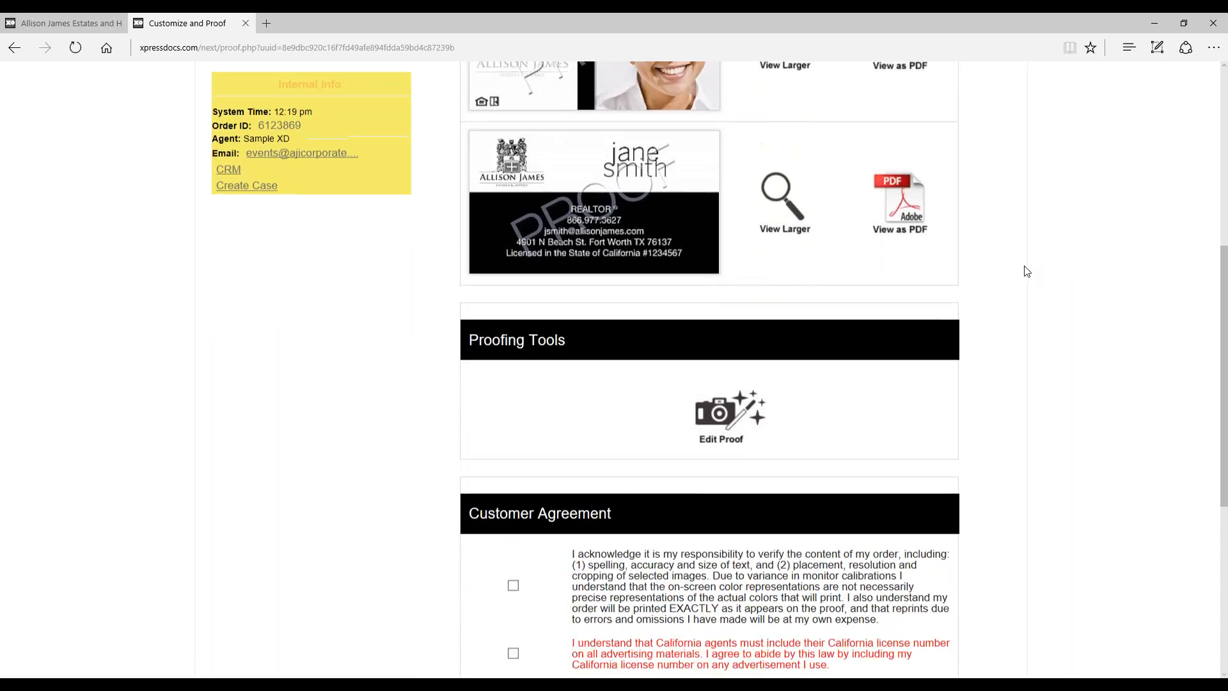
scroll(1026, 272, down, 4)
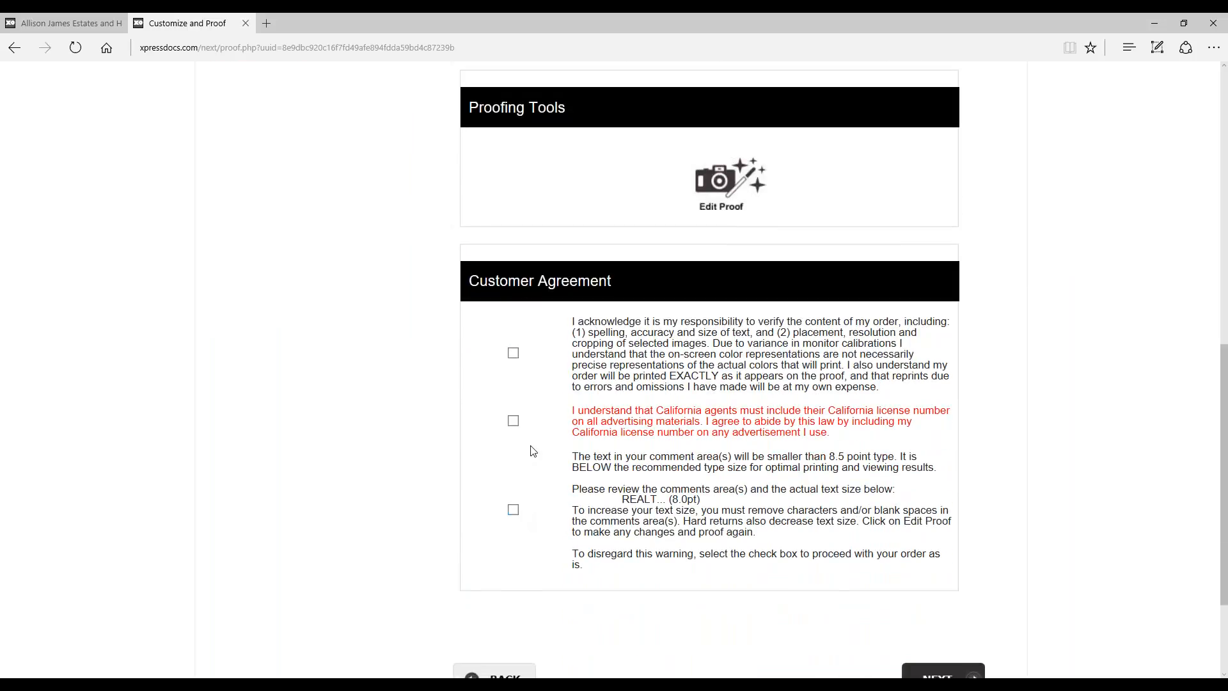
click(516, 357)
click(515, 510)
click(513, 422)
scroll(896, 315, down, 2)
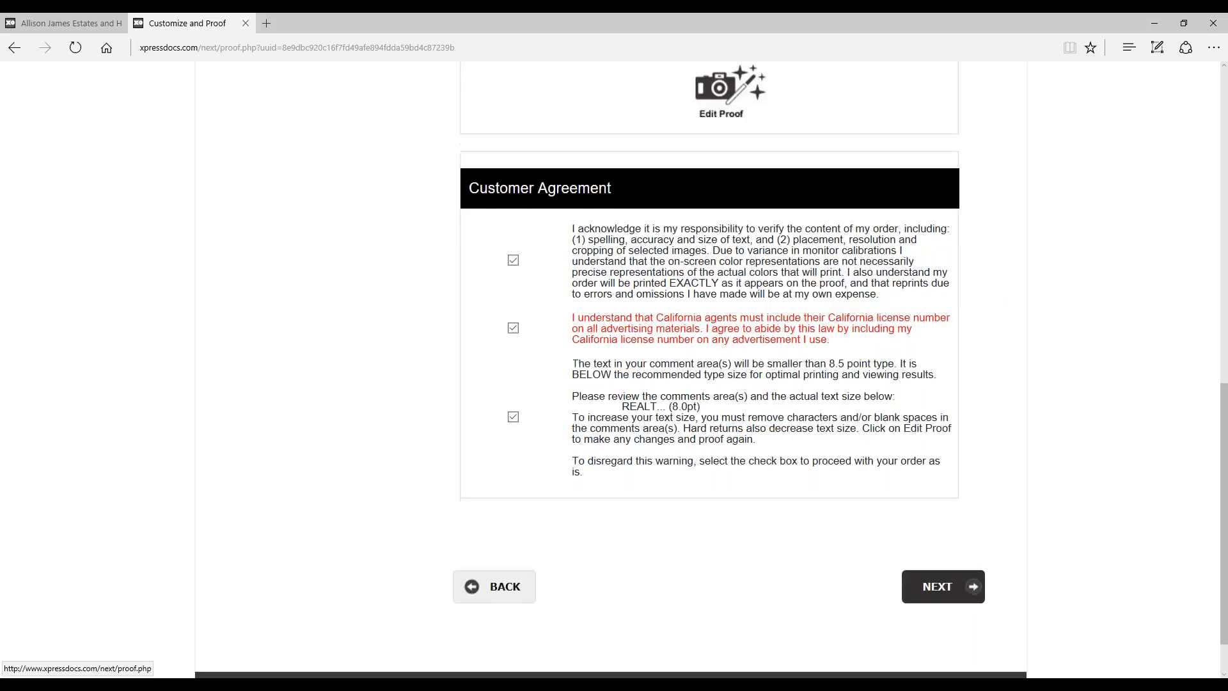
click(937, 585)
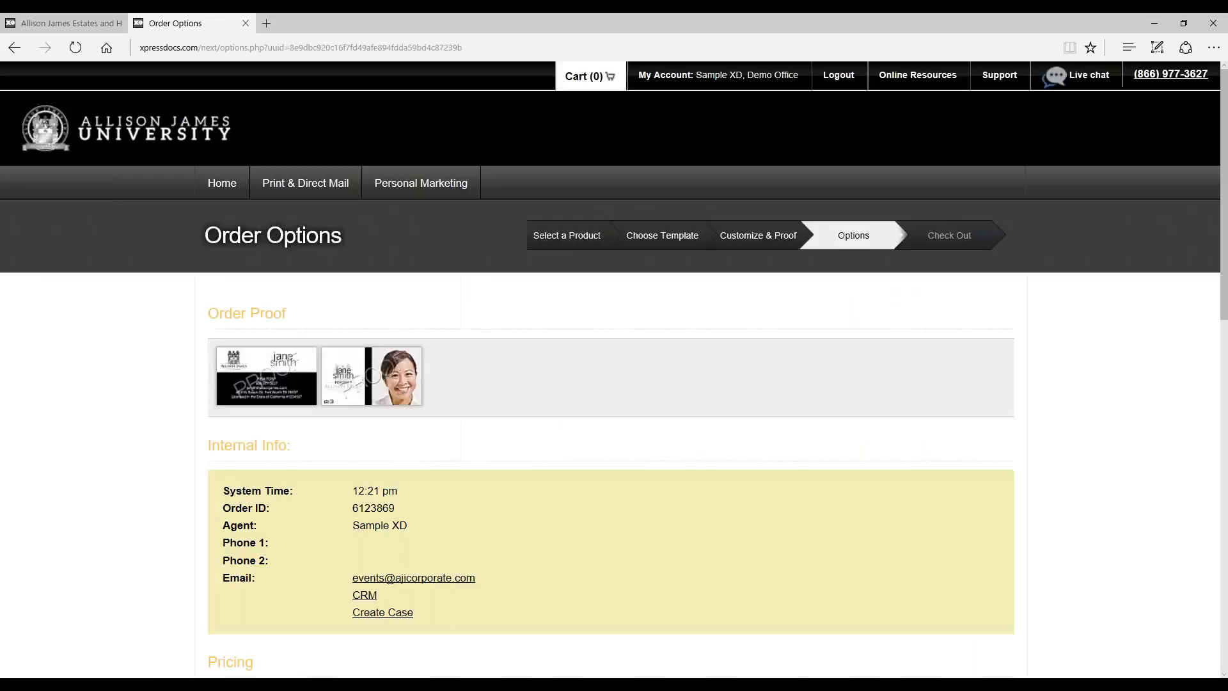
Step: Keep the business card order at a quantity of 100 with no enhanced coating and continue to the Shipping Options
scroll(1211, 543, down, 7)
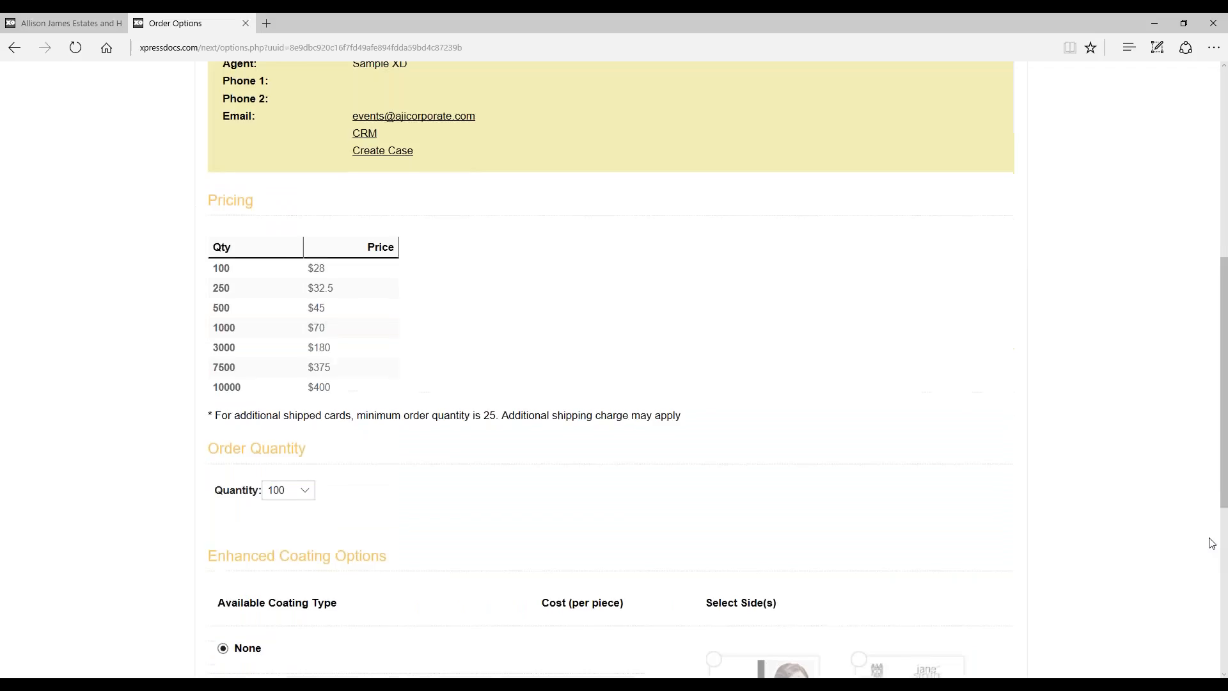
scroll(1211, 543, down, 2)
scroll(1206, 543, up, 1)
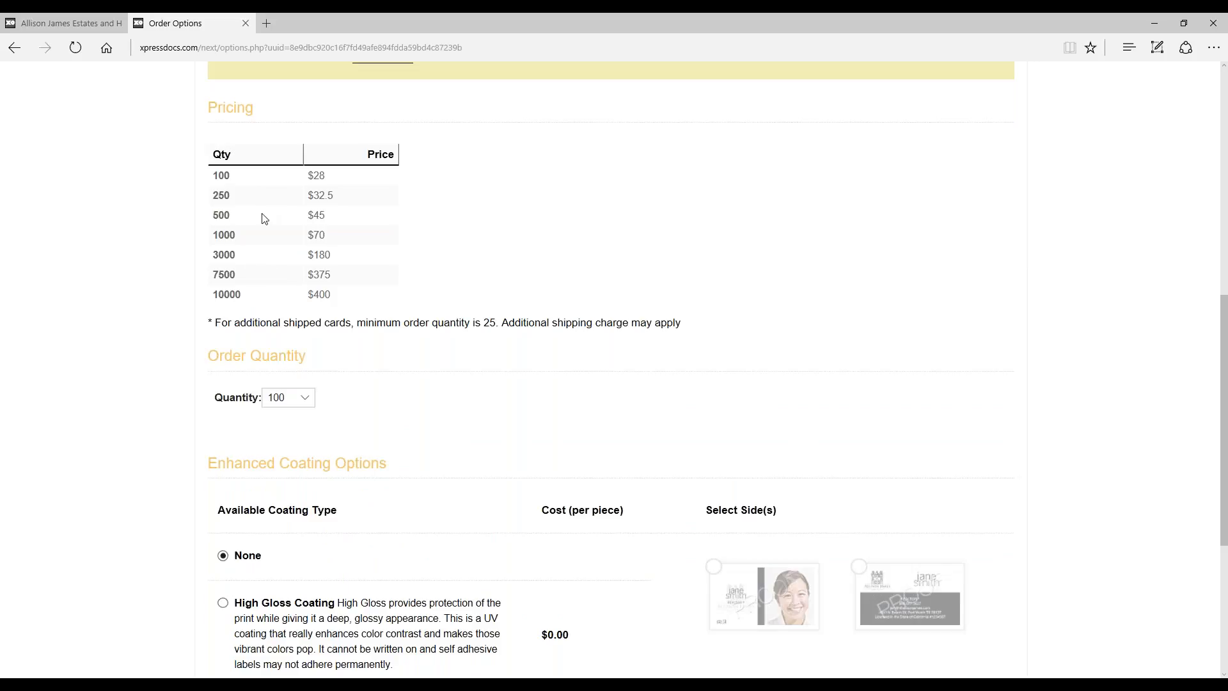
click(305, 398)
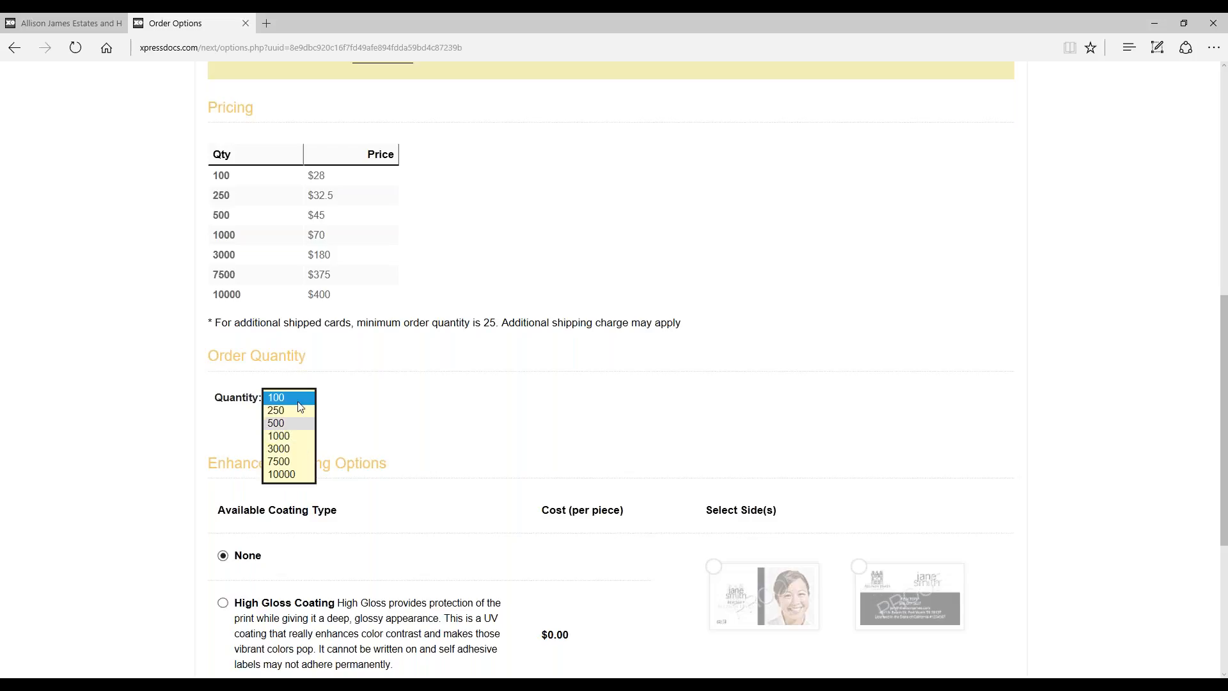
click(297, 397)
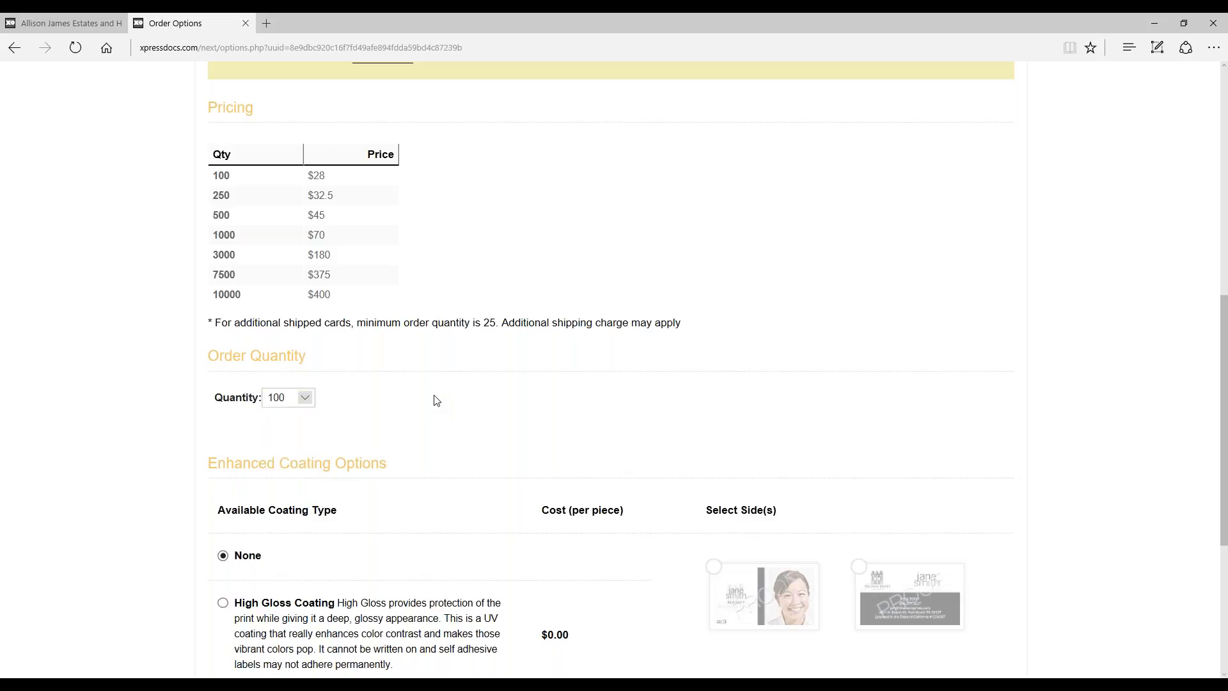
scroll(733, 362, down, 1)
scroll(734, 363, down, 3)
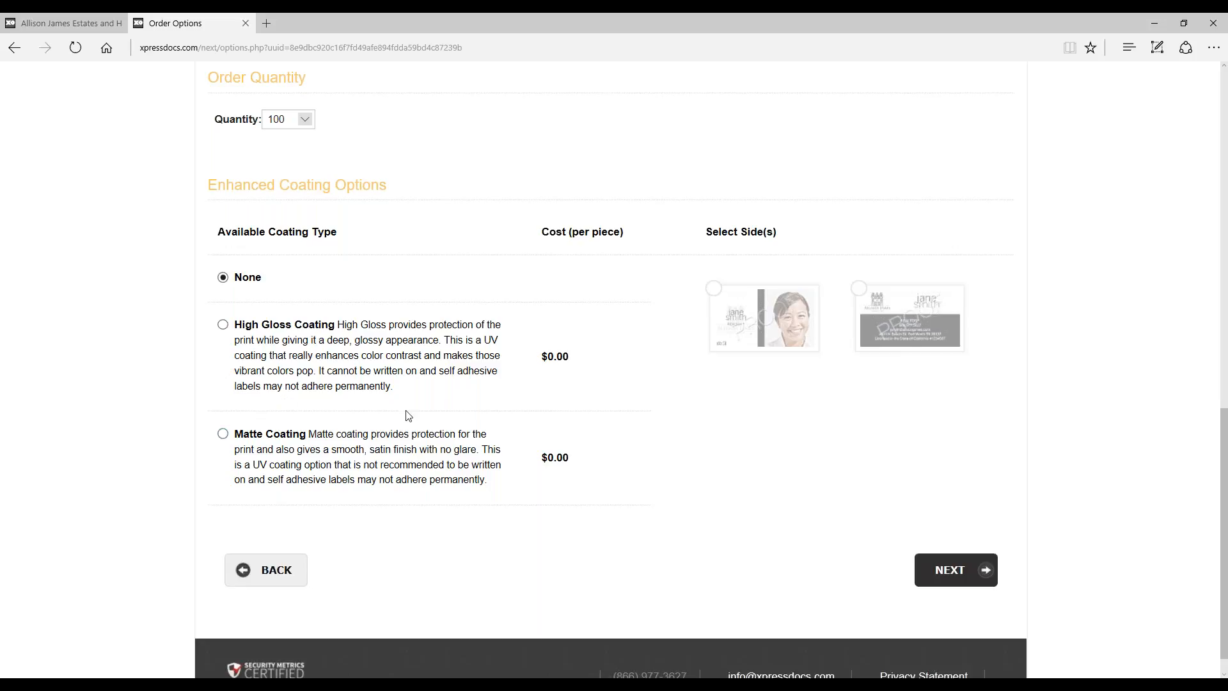
click(976, 571)
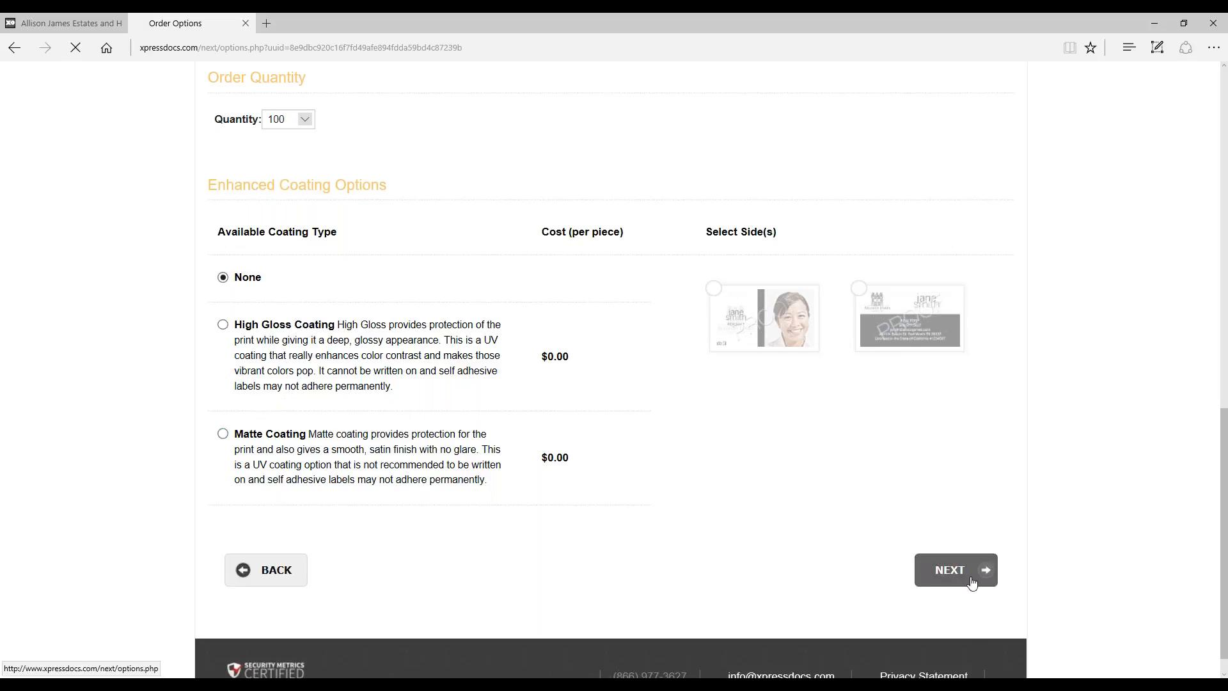
Step: Review the shipping methods and service levels, keep Ship to my OFFICE with FedEx SmartPost, and continue to the Order Summary
scroll(940, 433, down, 8)
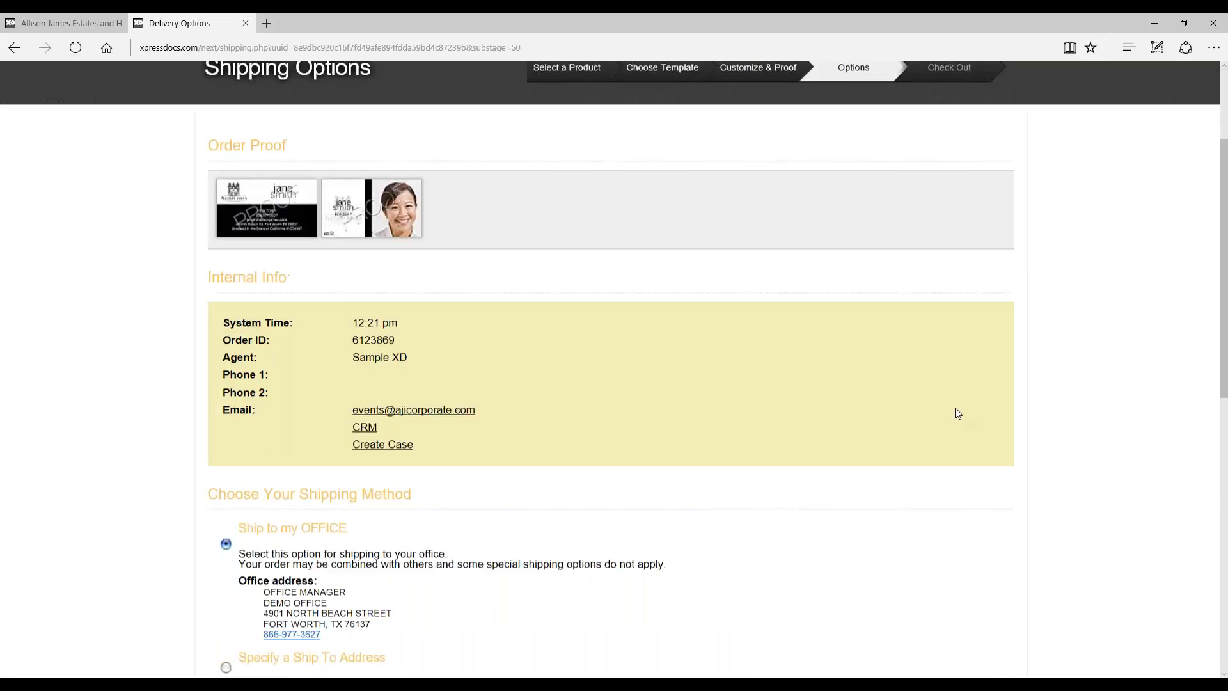
scroll(962, 392, down, 5)
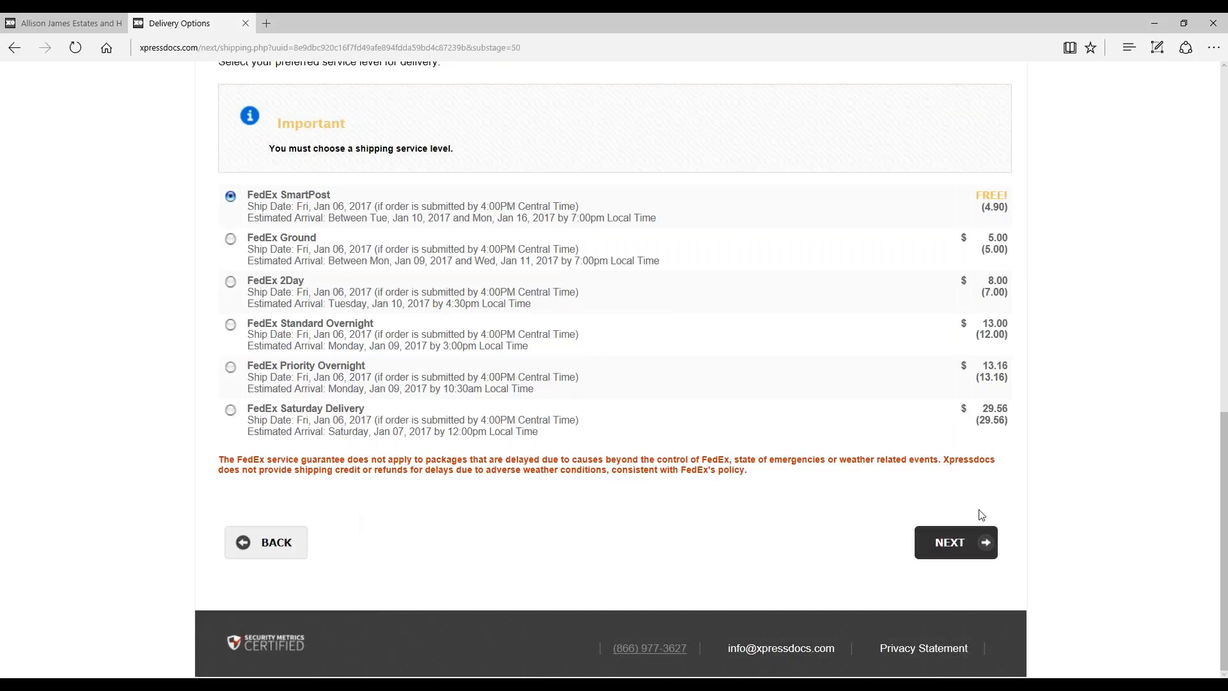
scroll(995, 511, up, 7)
scroll(1000, 512, down, 3)
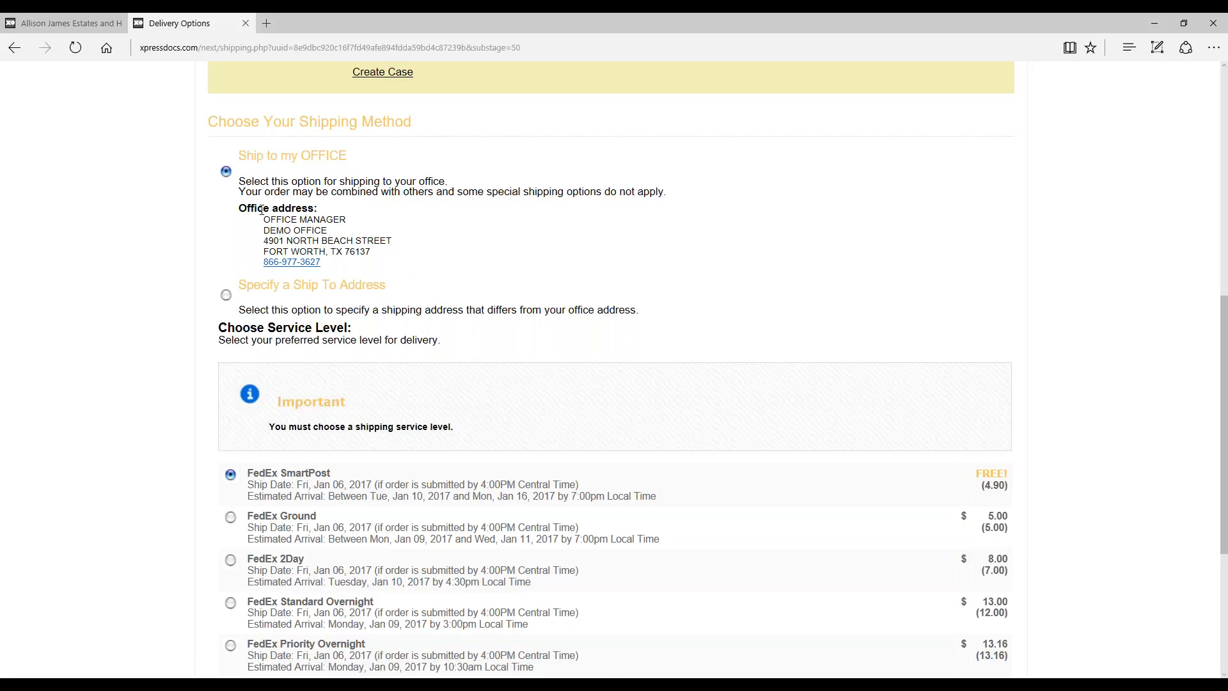
scroll(800, 254, down, 3)
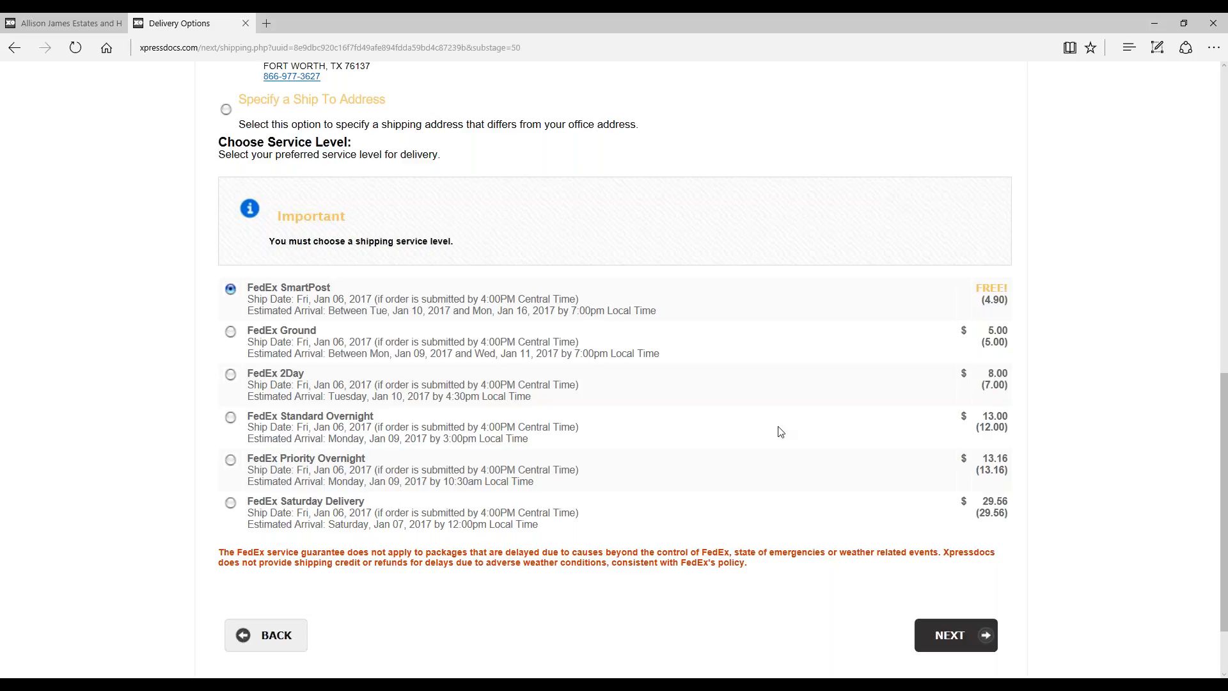
scroll(937, 506, down, 2)
scroll(1022, 502, up, 2)
click(944, 632)
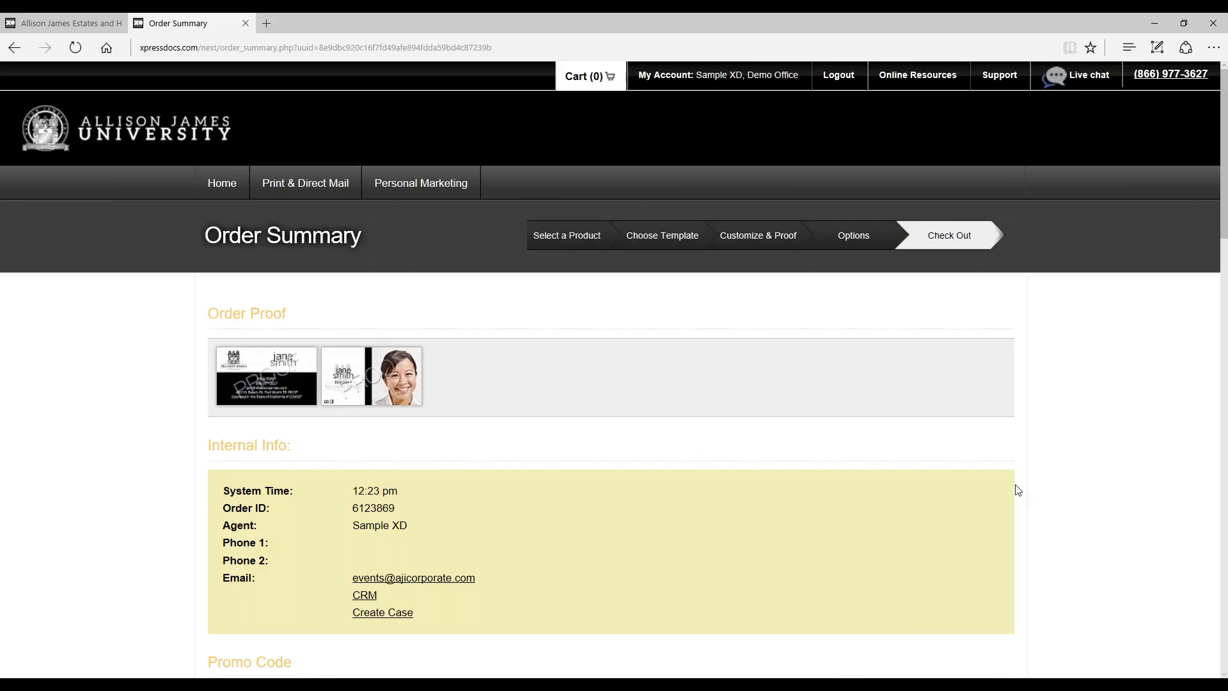
Step: Review the Order Summary's promo code, store credit, shipping address and price breakdown sections
scroll(1018, 461, down, 3)
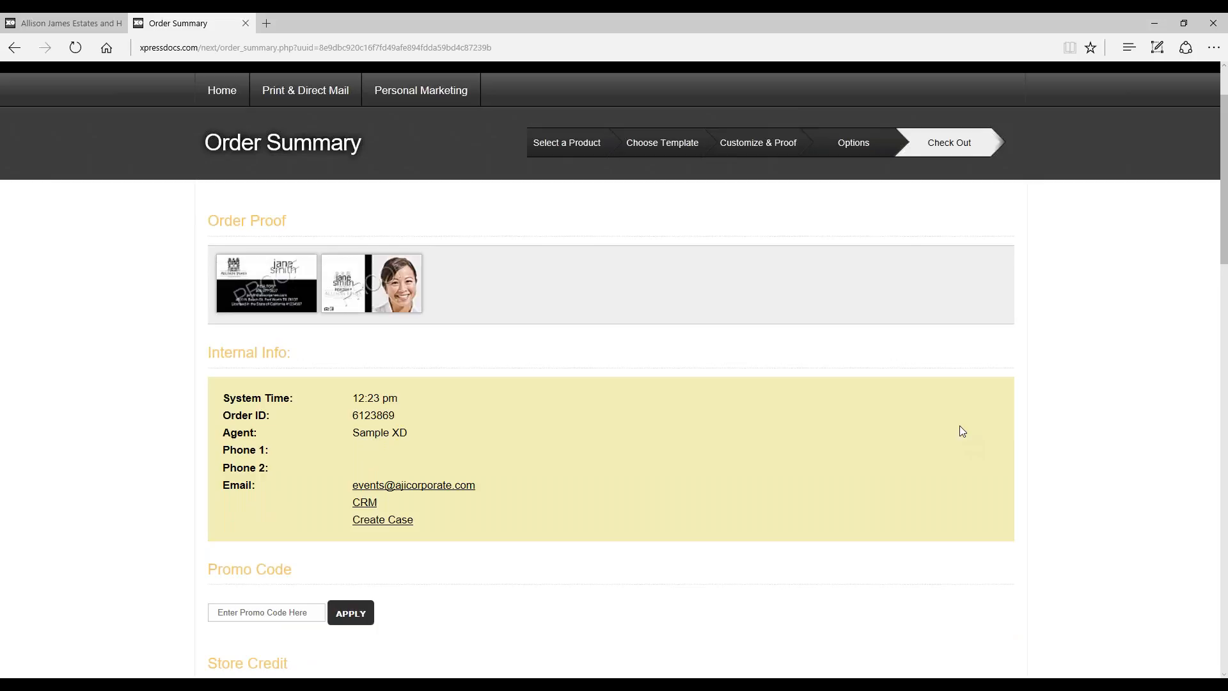
scroll(1023, 349, down, 2)
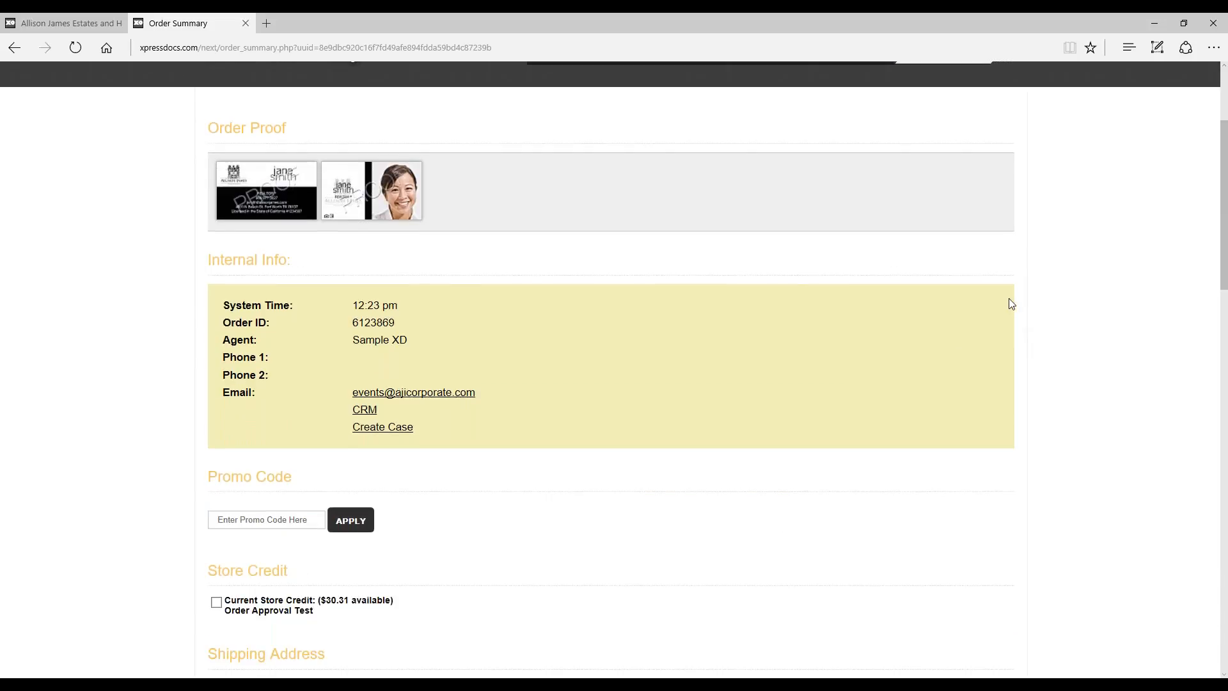
scroll(1006, 304, down, 5)
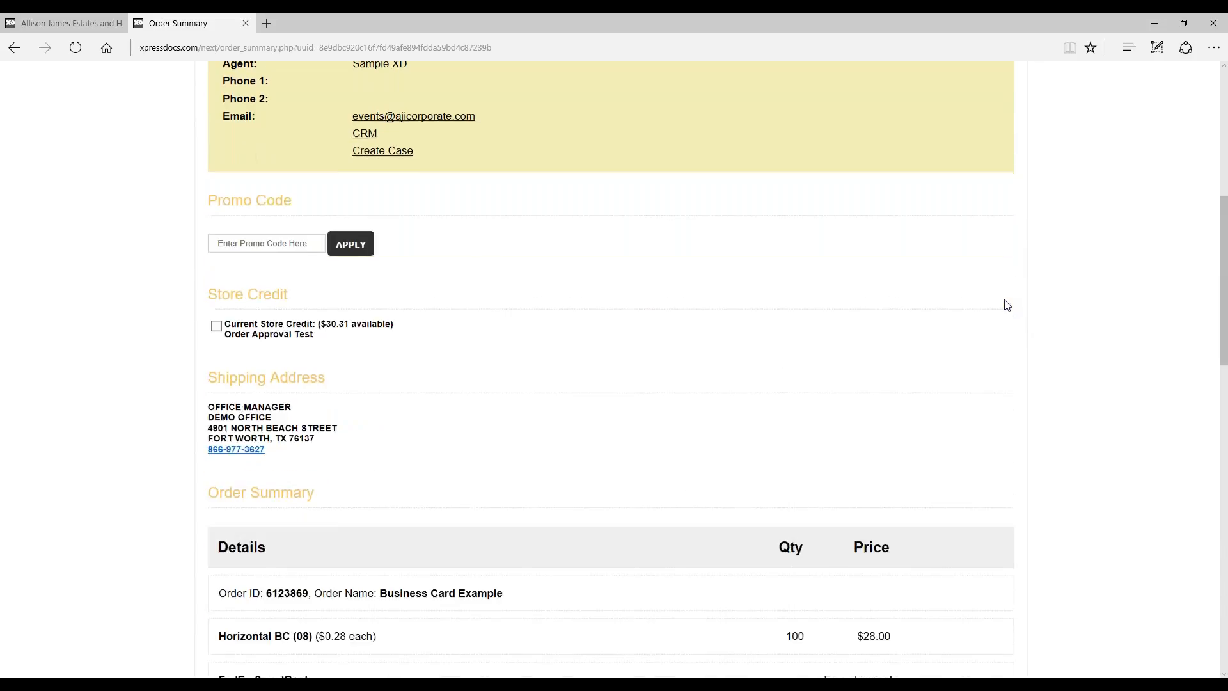
scroll(955, 288, down, 5)
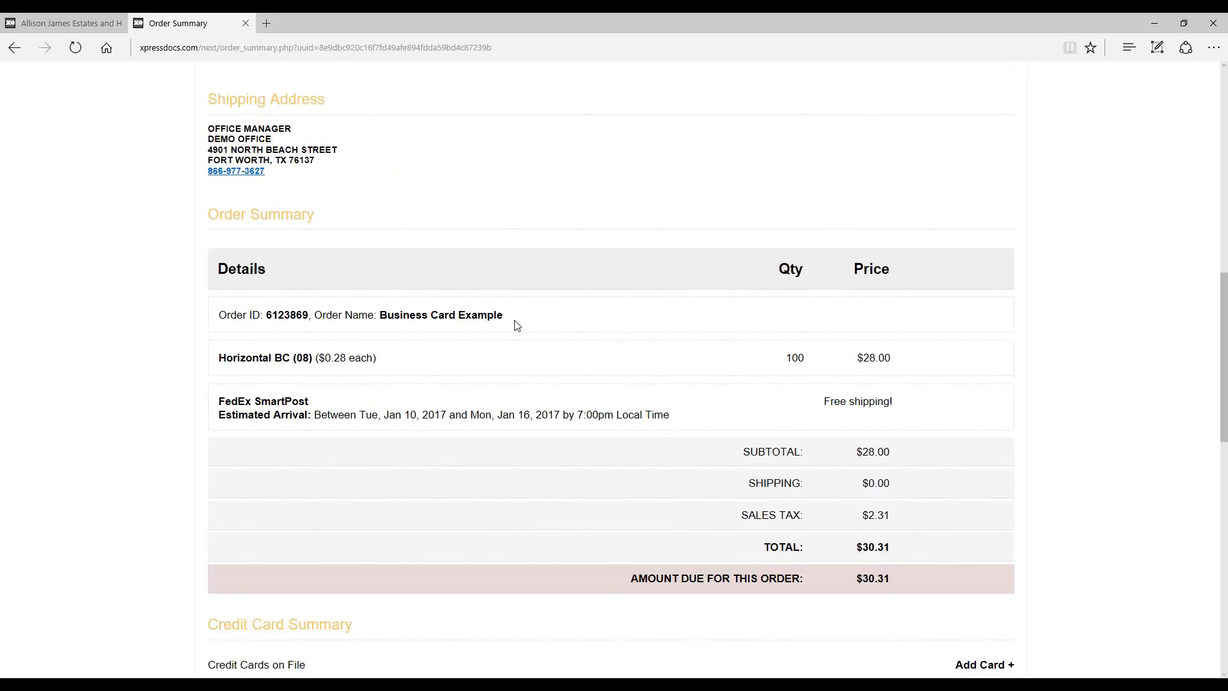
scroll(705, 301, up, 1)
scroll(704, 305, down, 5)
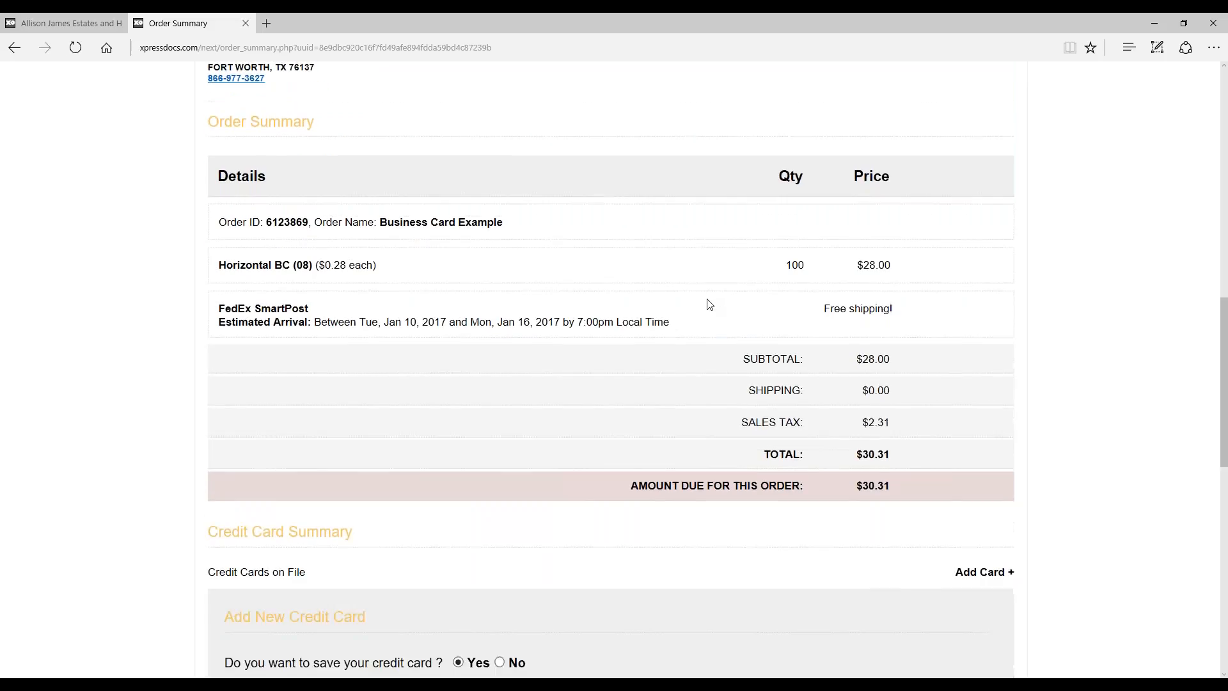
scroll(885, 291, down, 3)
scroll(877, 296, up, 3)
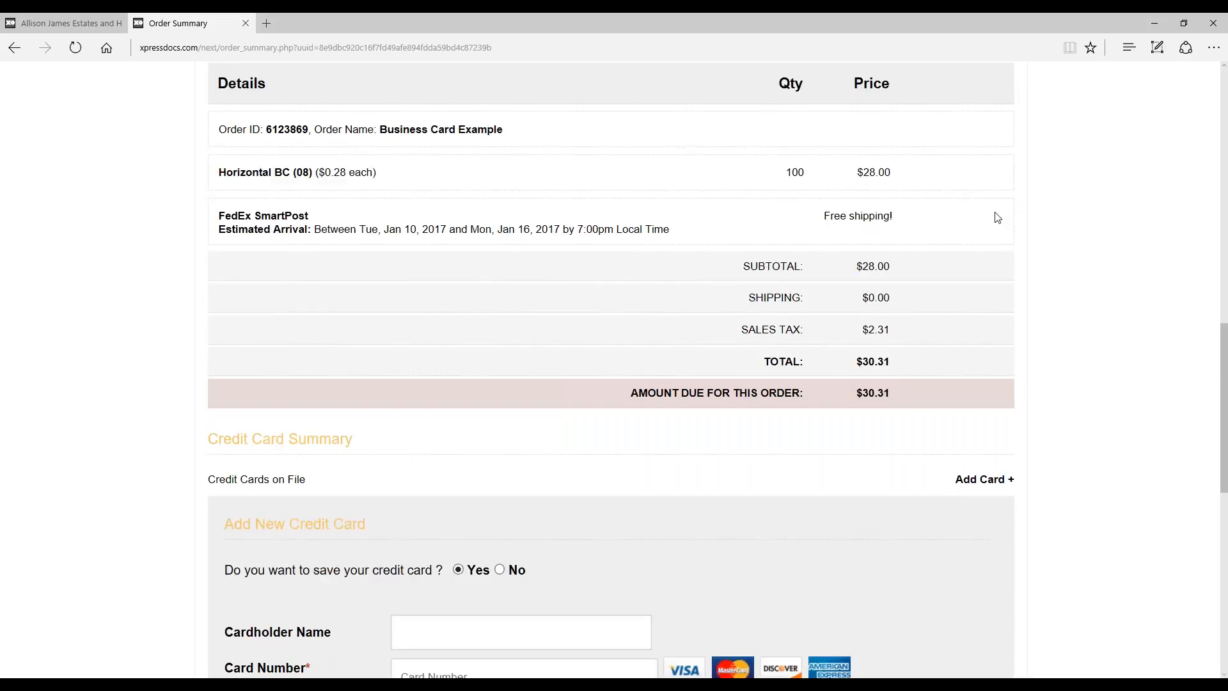
Step: Examine the Add New Credit Card form, the billing address fields and the Submit for Approval option
scroll(1001, 214, down, 2)
scroll(809, 301, down, 3)
scroll(773, 305, down, 3)
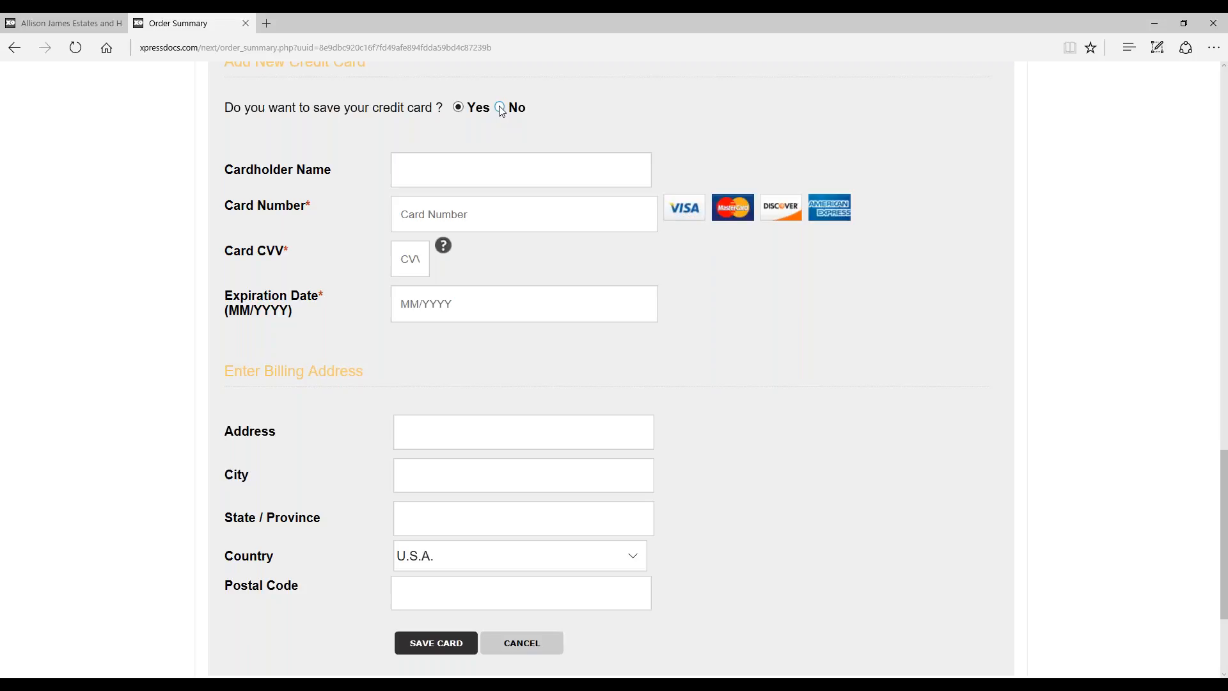
scroll(994, 256, down, 3)
scroll(996, 259, up, 7)
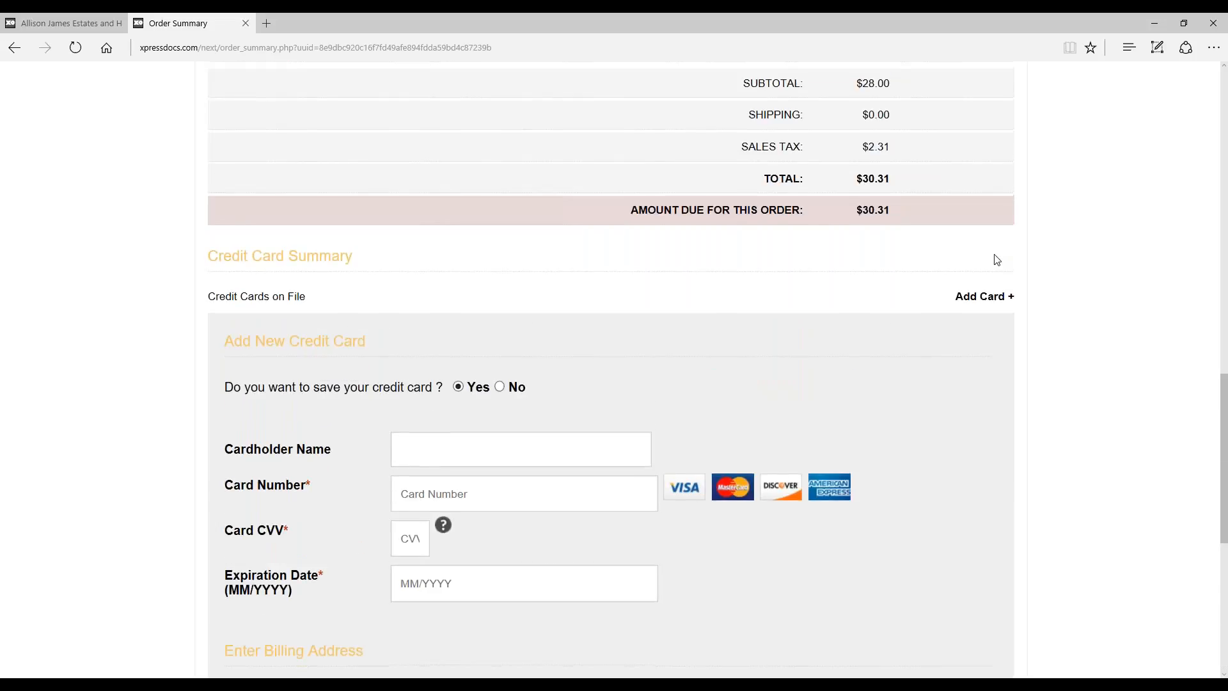
scroll(996, 259, down, 7)
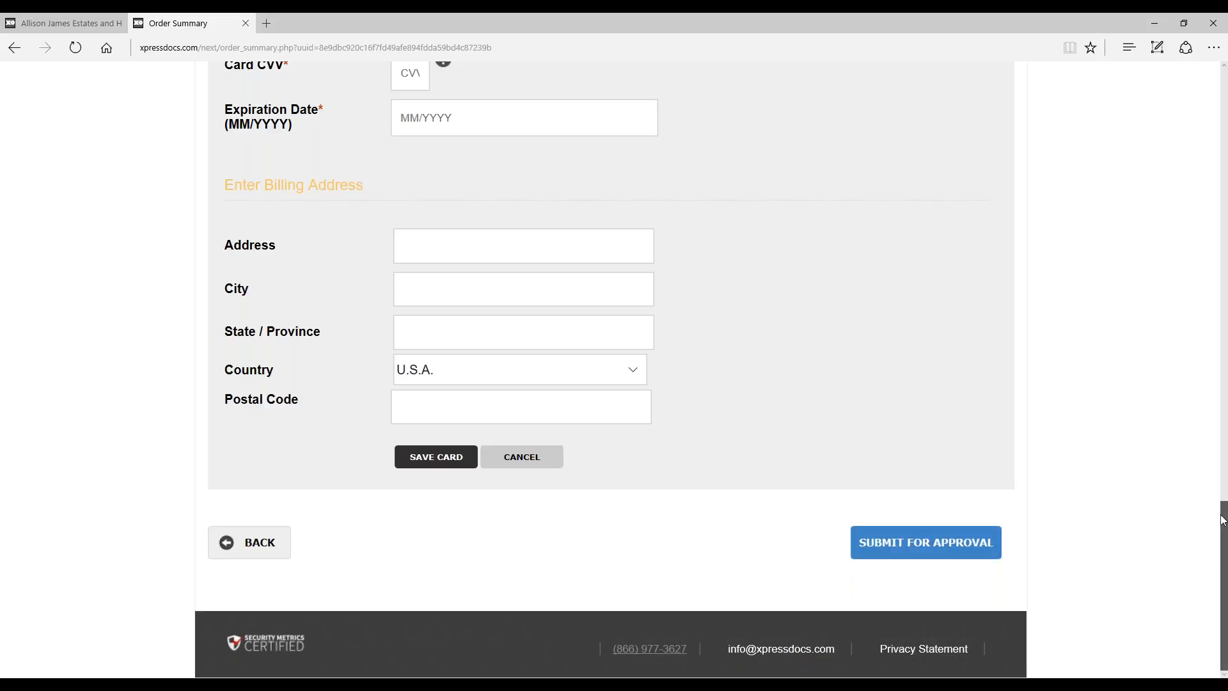
mouse_move(1223, 520)
mouse_down()
mouse_move(1223, 71)
mouse_move(1226, 511)
mouse_up()
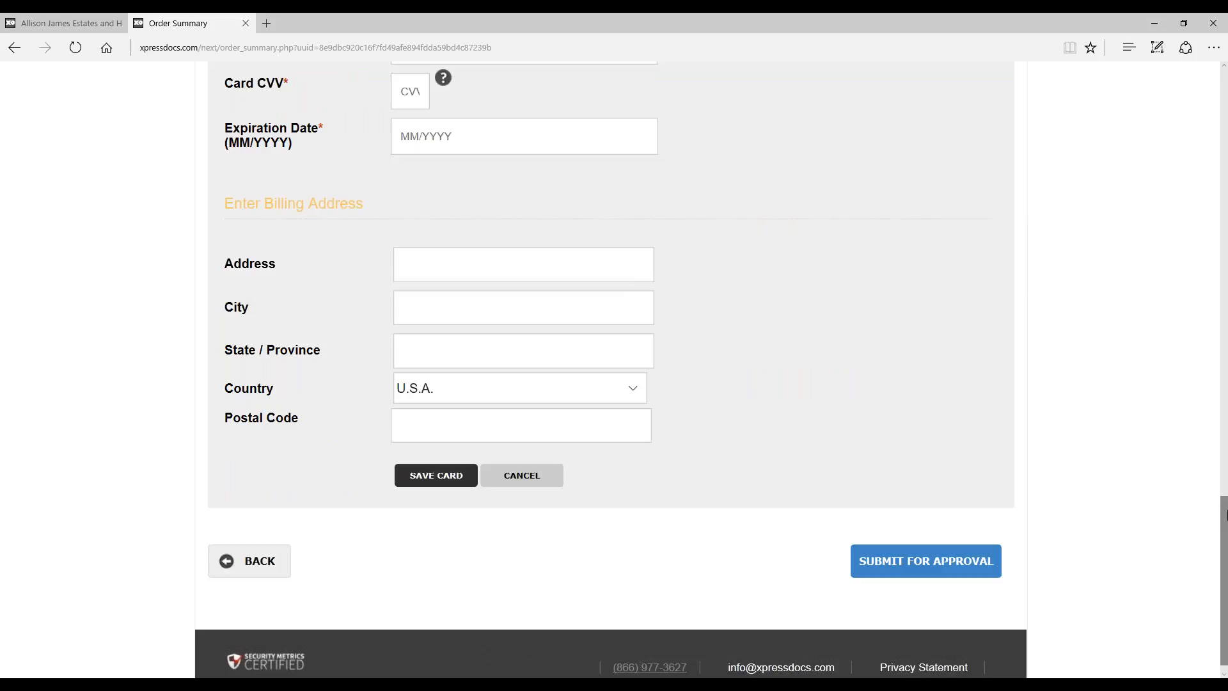
Step: Return to the home page, go to Pending Orders and open the Postcard Example order for editing
scroll(1107, 448, up, 10)
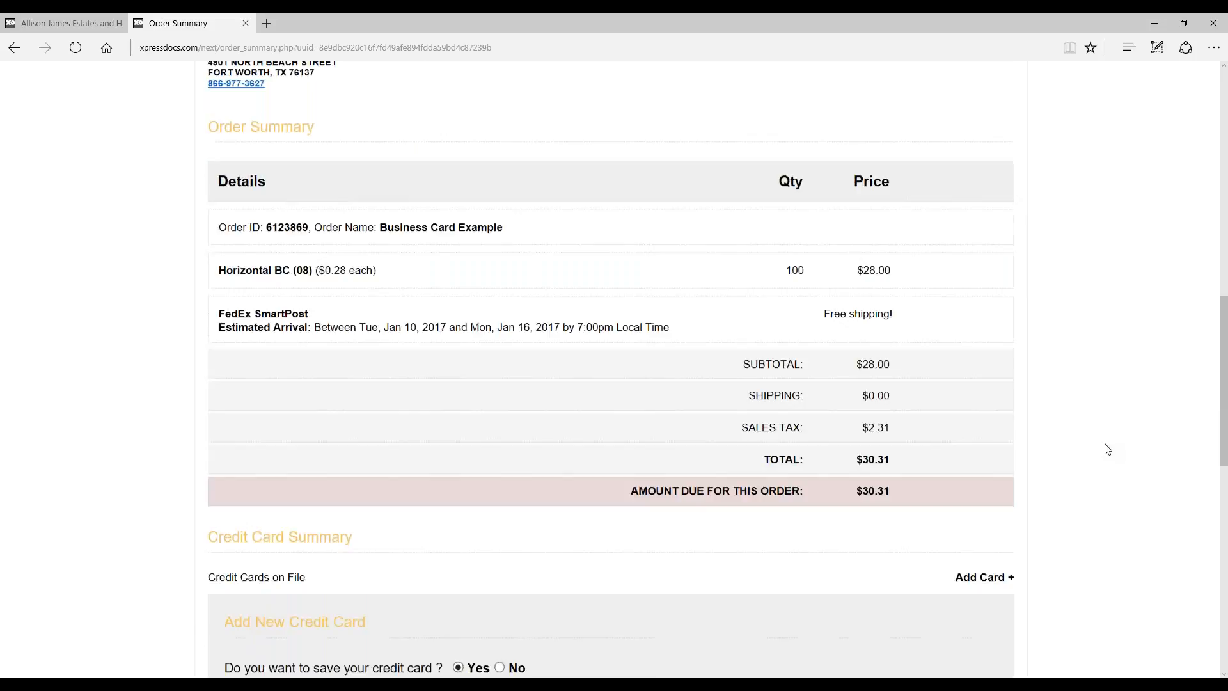
scroll(1107, 448, up, 10)
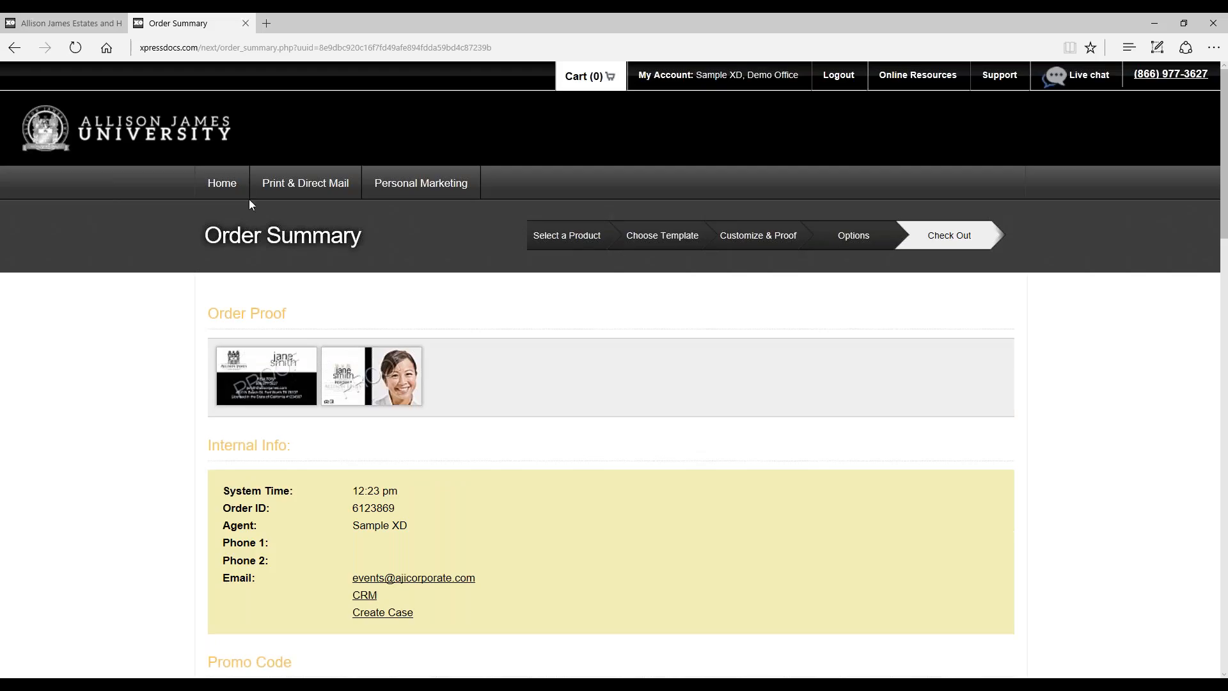
click(224, 194)
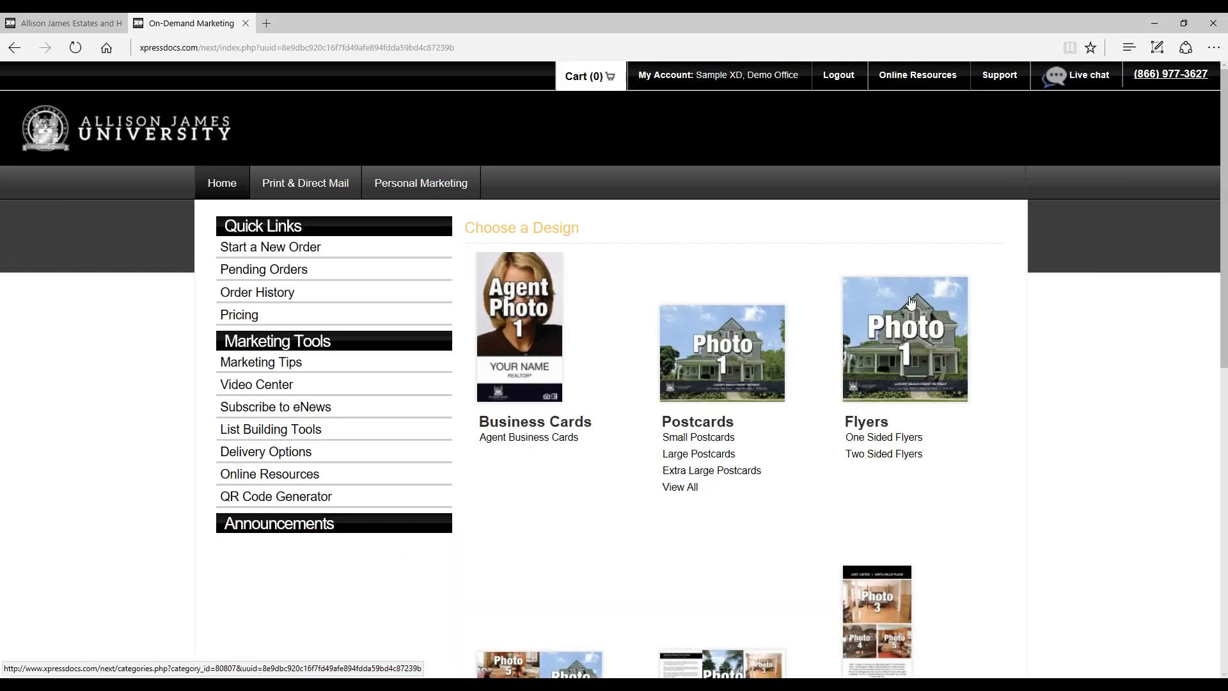
click(354, 282)
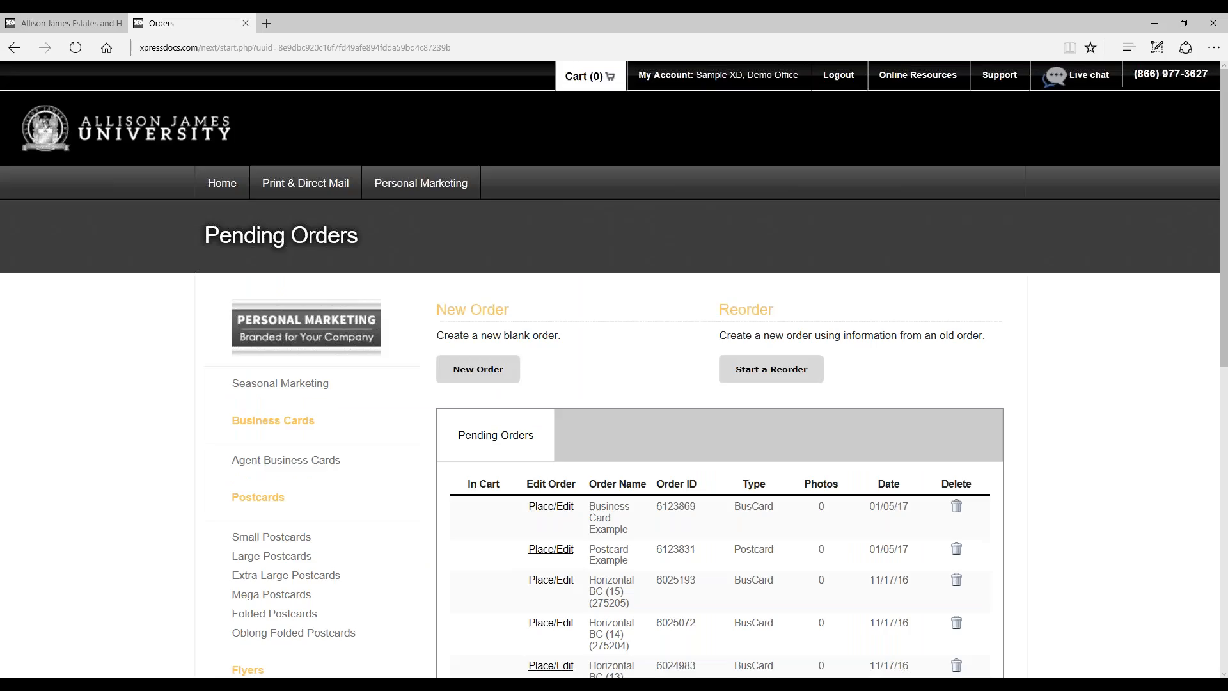
click(545, 548)
scroll(1100, 451, down, 4)
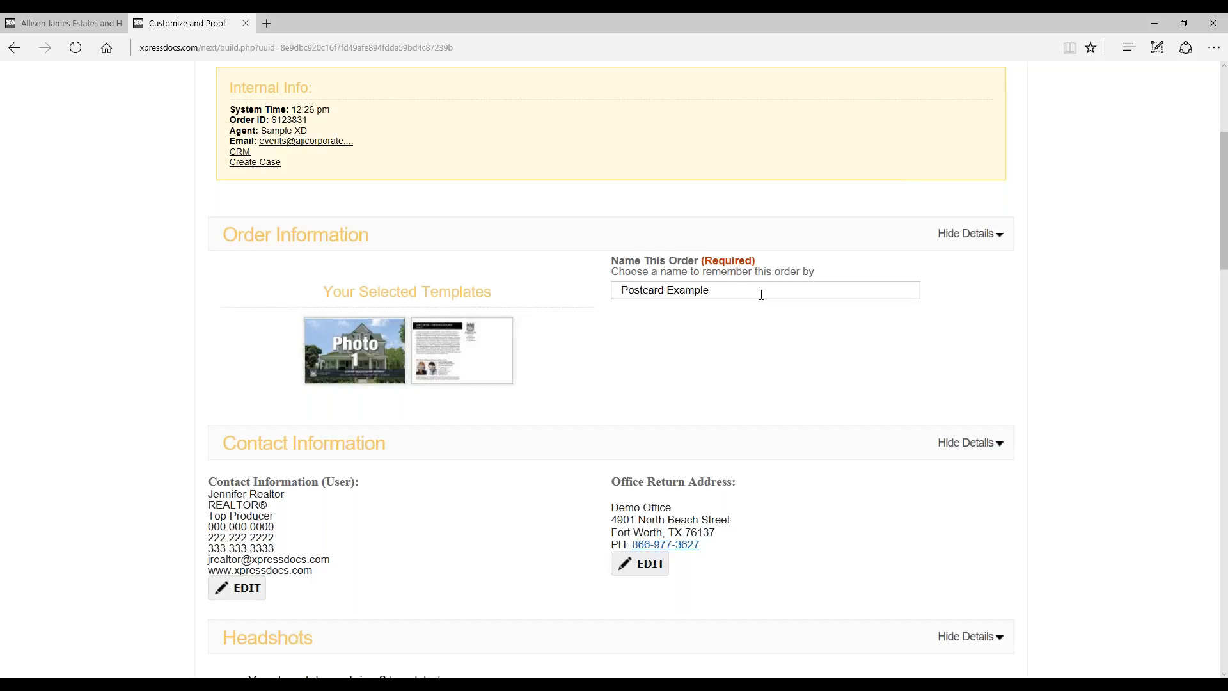
Step: Enlarge the preview of the postcard's back template to see its two headshot positions, and close the preview
scroll(761, 294, down, 7)
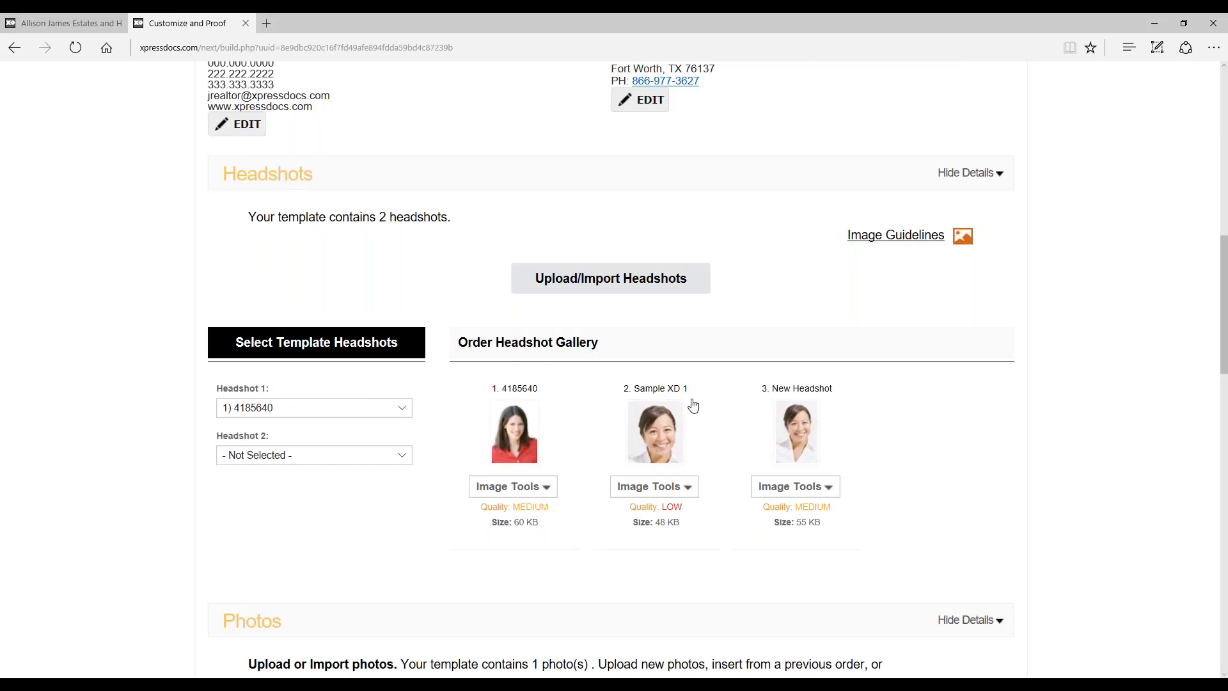
scroll(697, 405, up, 3)
scroll(703, 407, up, 1)
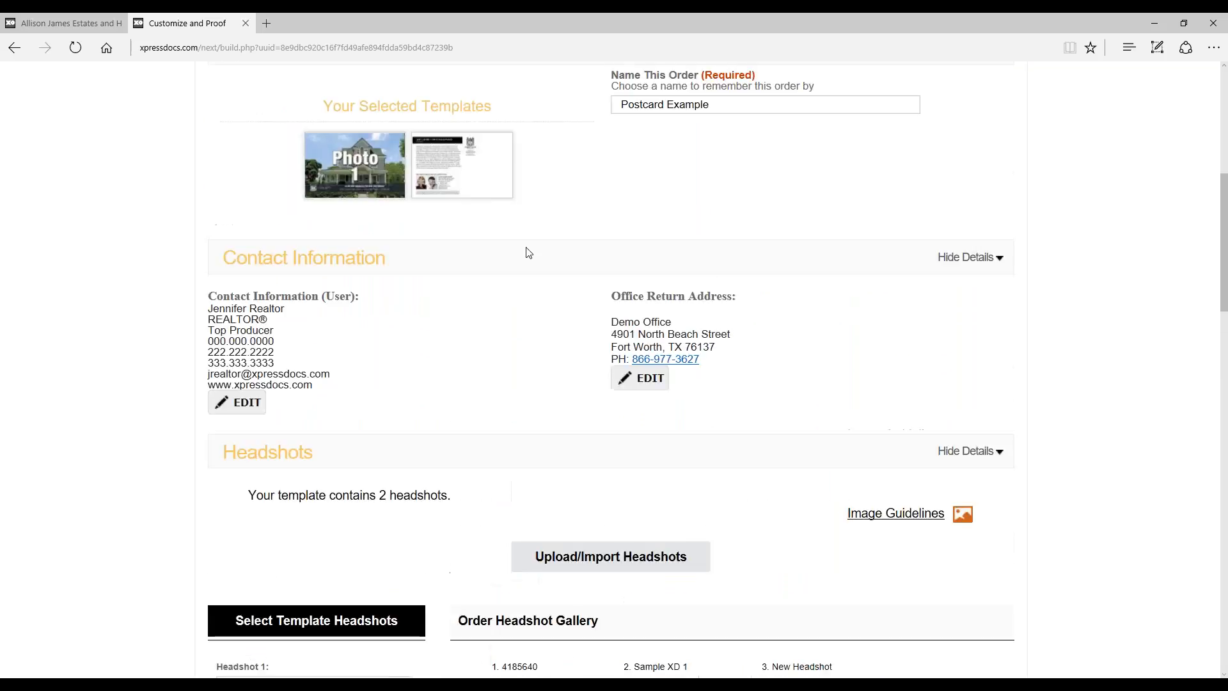
click(482, 191)
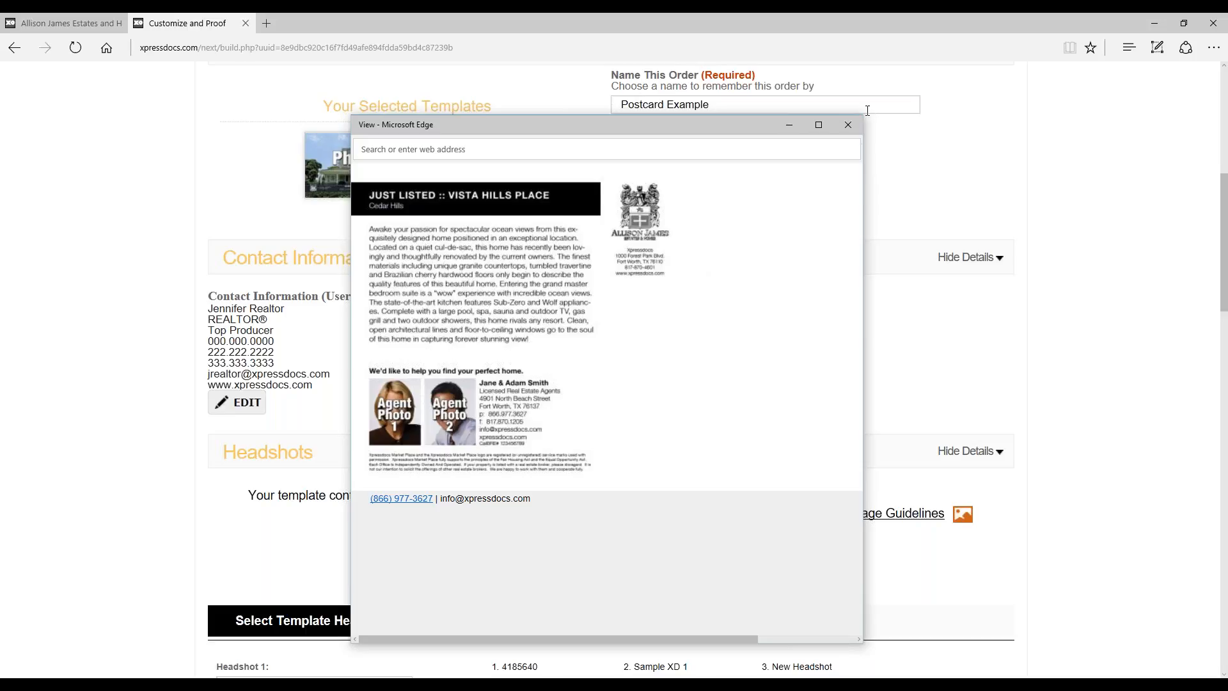
click(849, 125)
Step: Assign New Headshot to the template's Headshot 2 slot, keeping the first gallery headshot for Headshot 1
scroll(933, 192, down, 6)
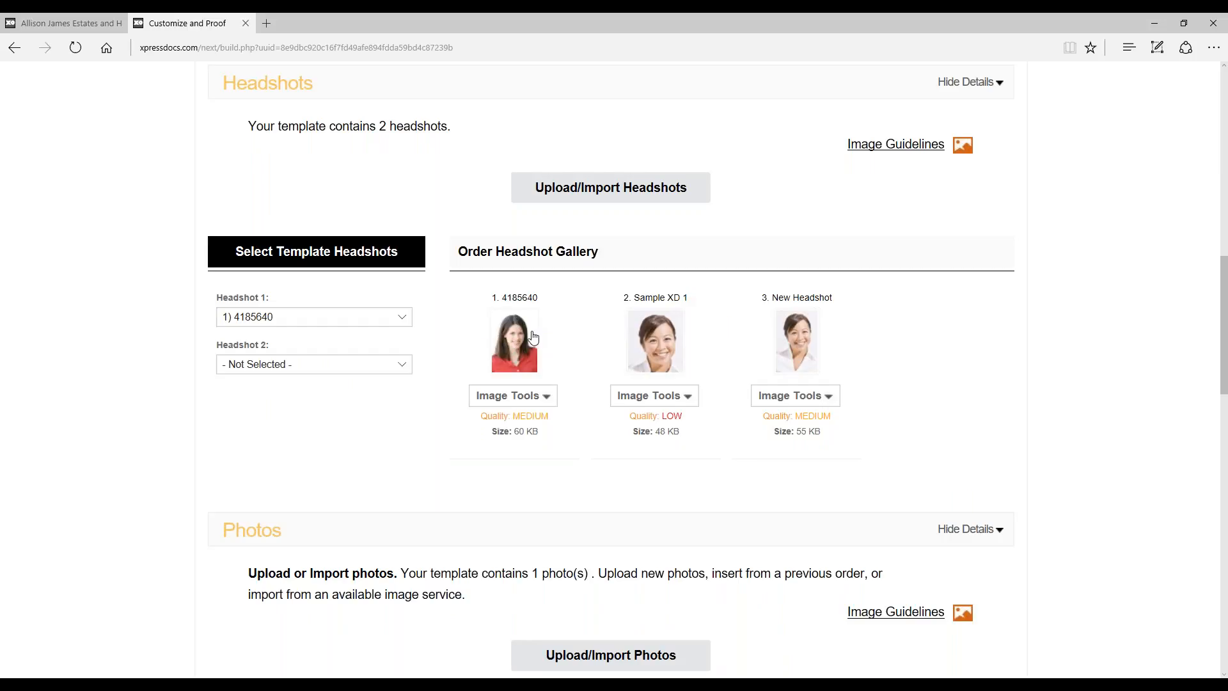
click(279, 317)
click(274, 316)
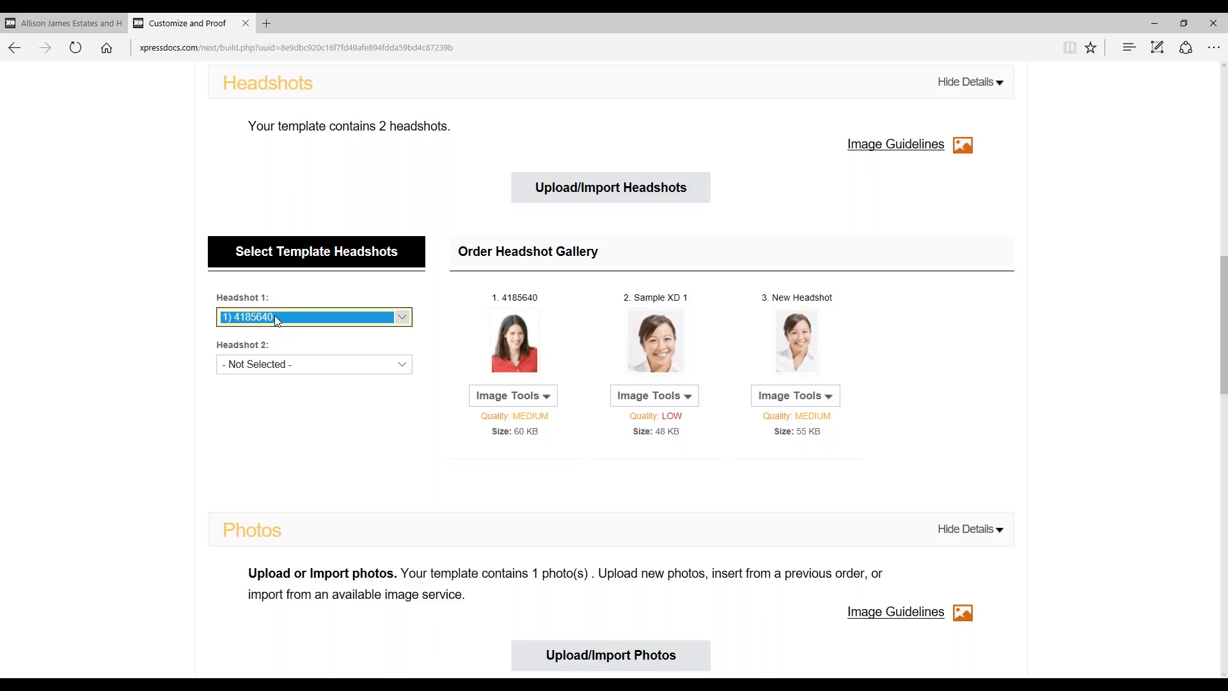
click(309, 372)
click(282, 403)
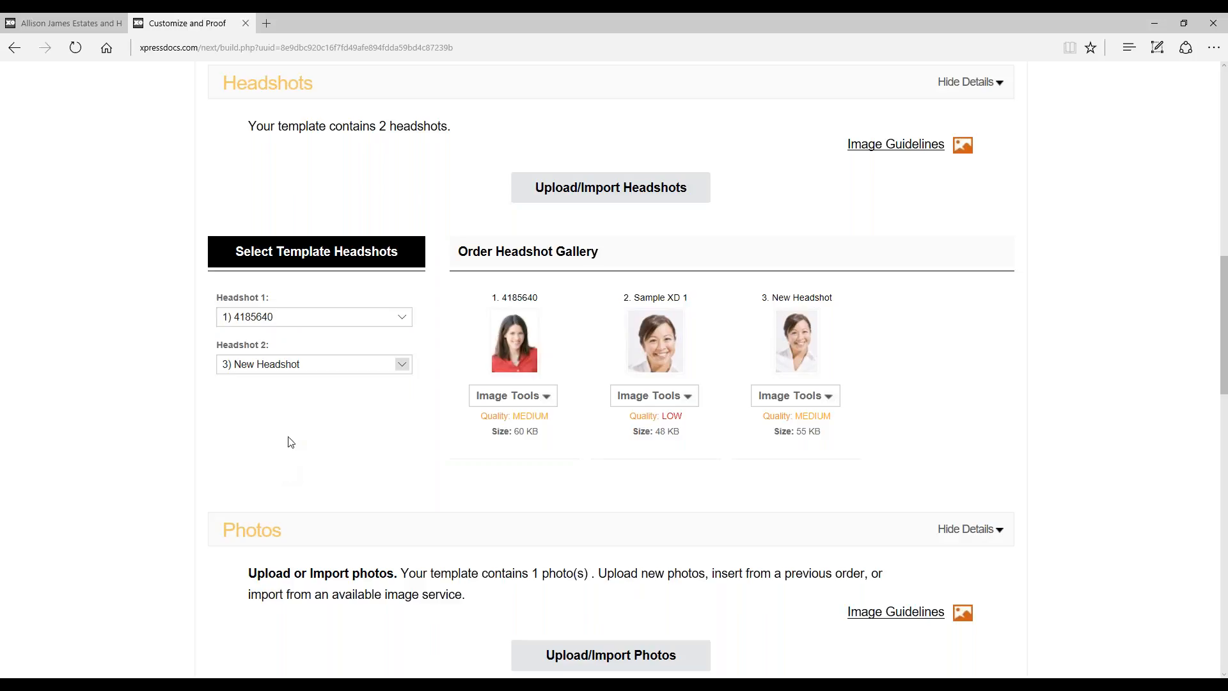
click(275, 366)
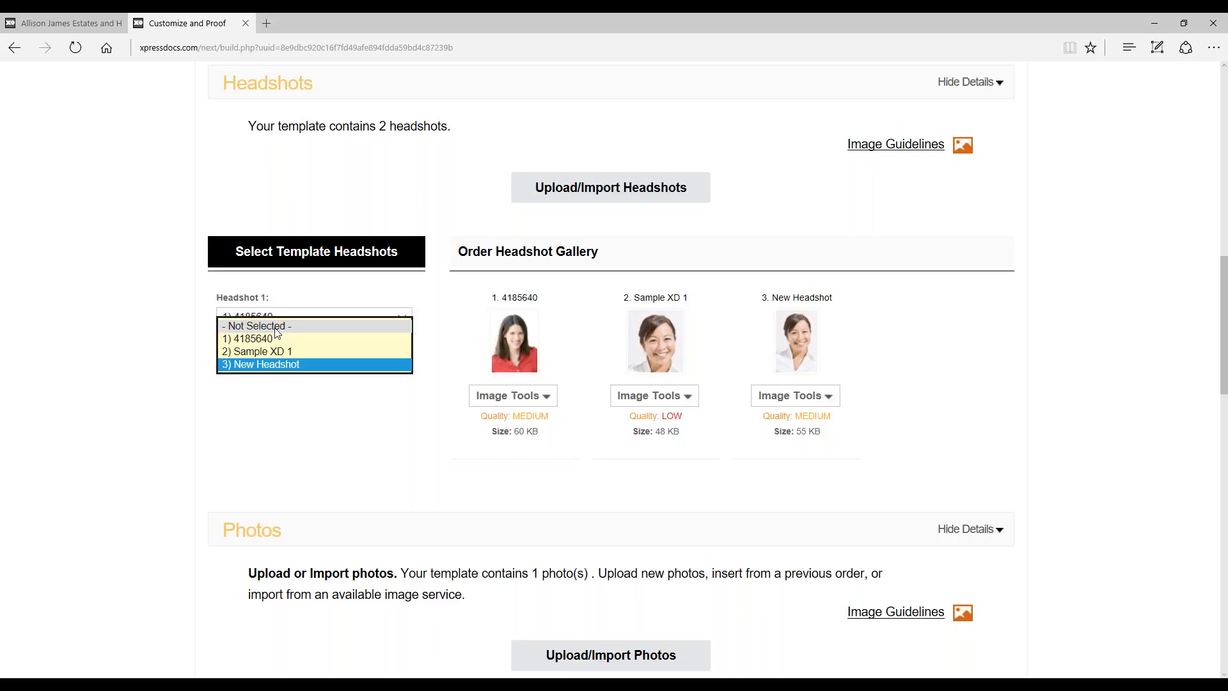
click(332, 425)
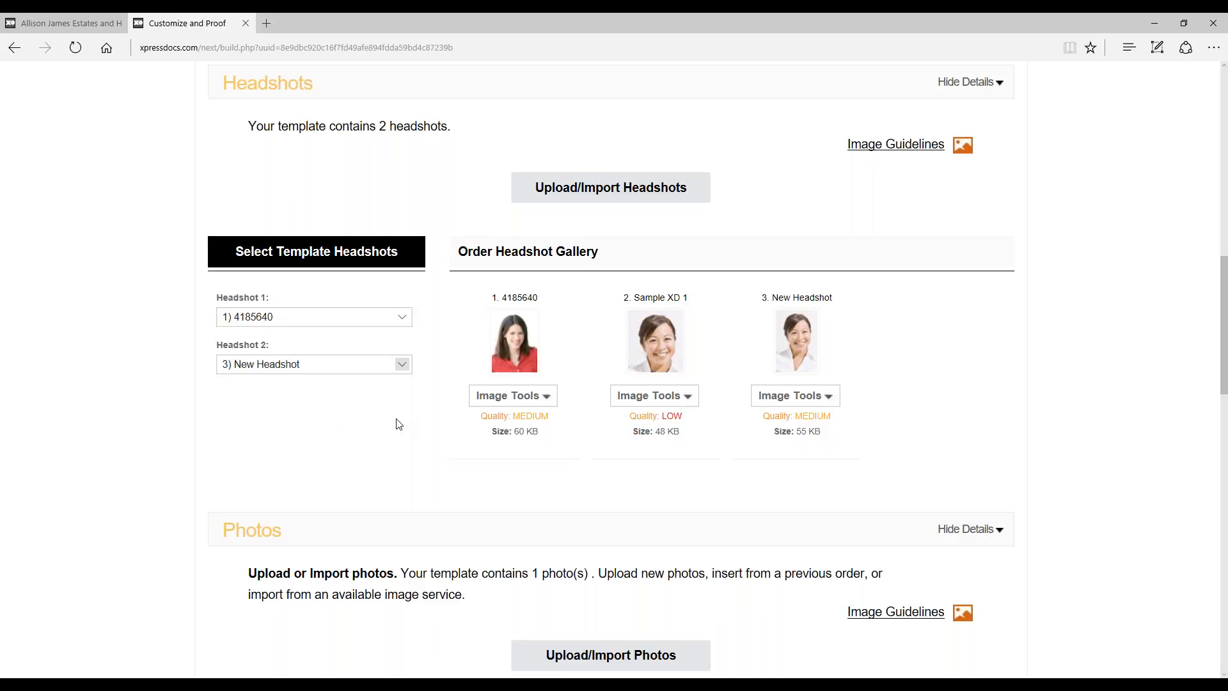
Step: Enlarge the preview of the postcard's front template to see its Photo 1 area, and close the preview
scroll(797, 333, down, 3)
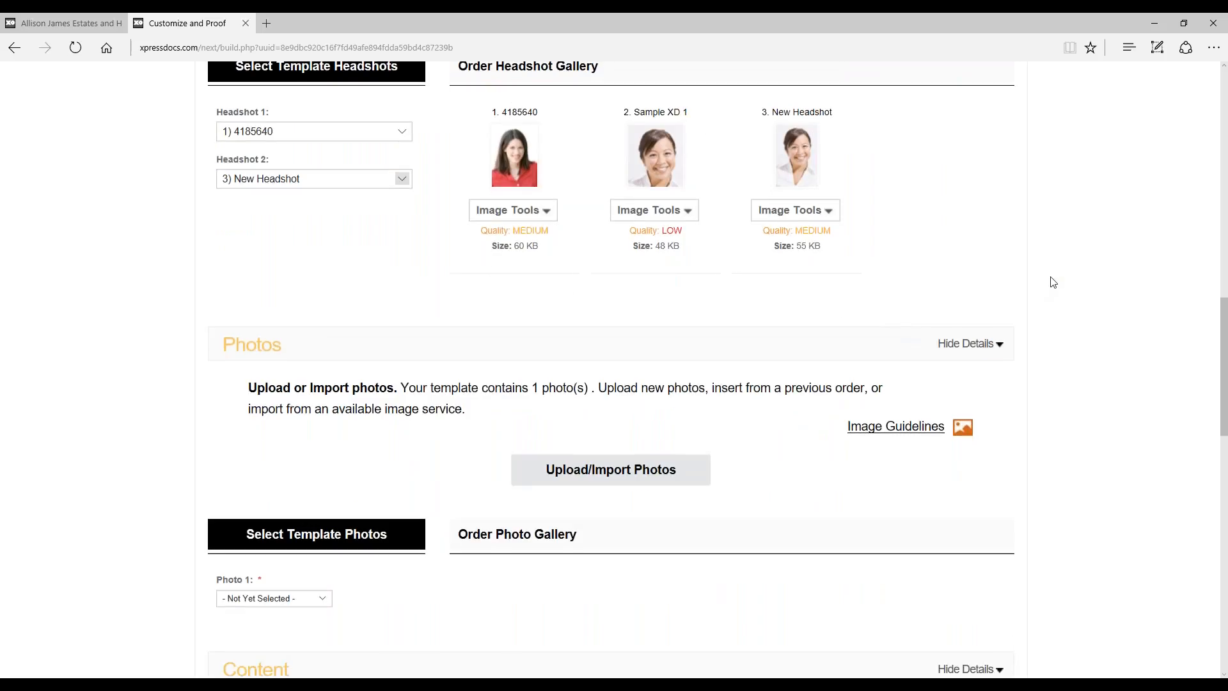
scroll(1098, 323, down, 2)
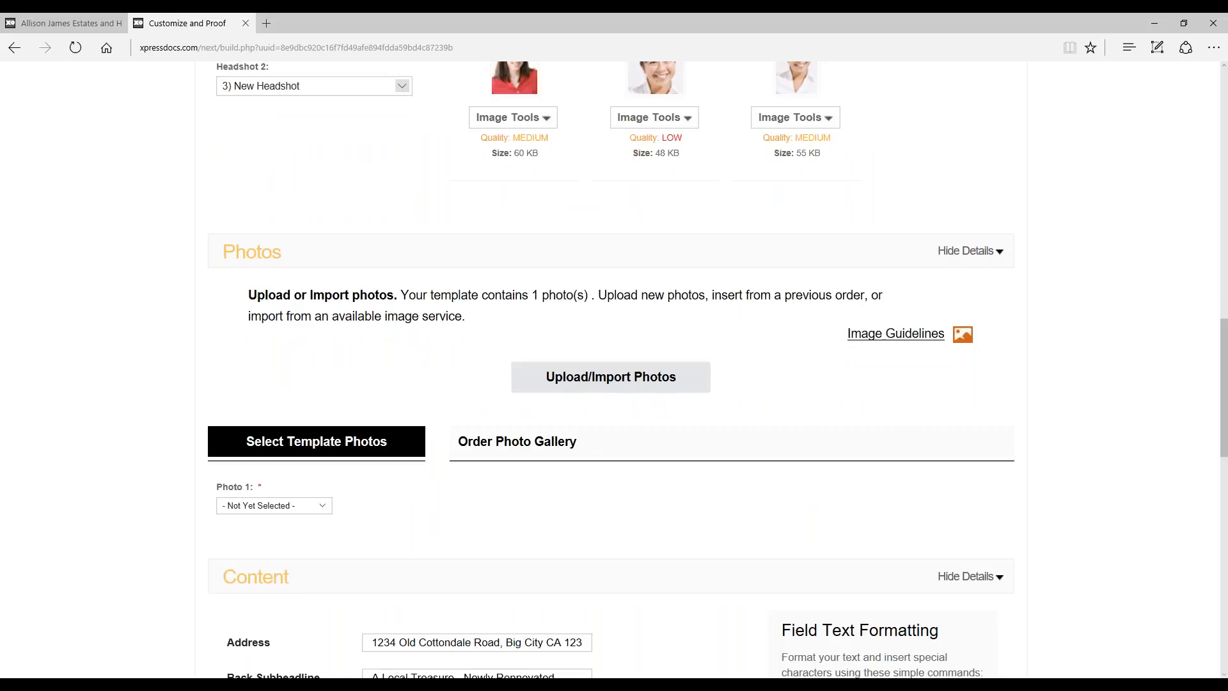
scroll(709, 330, up, 10)
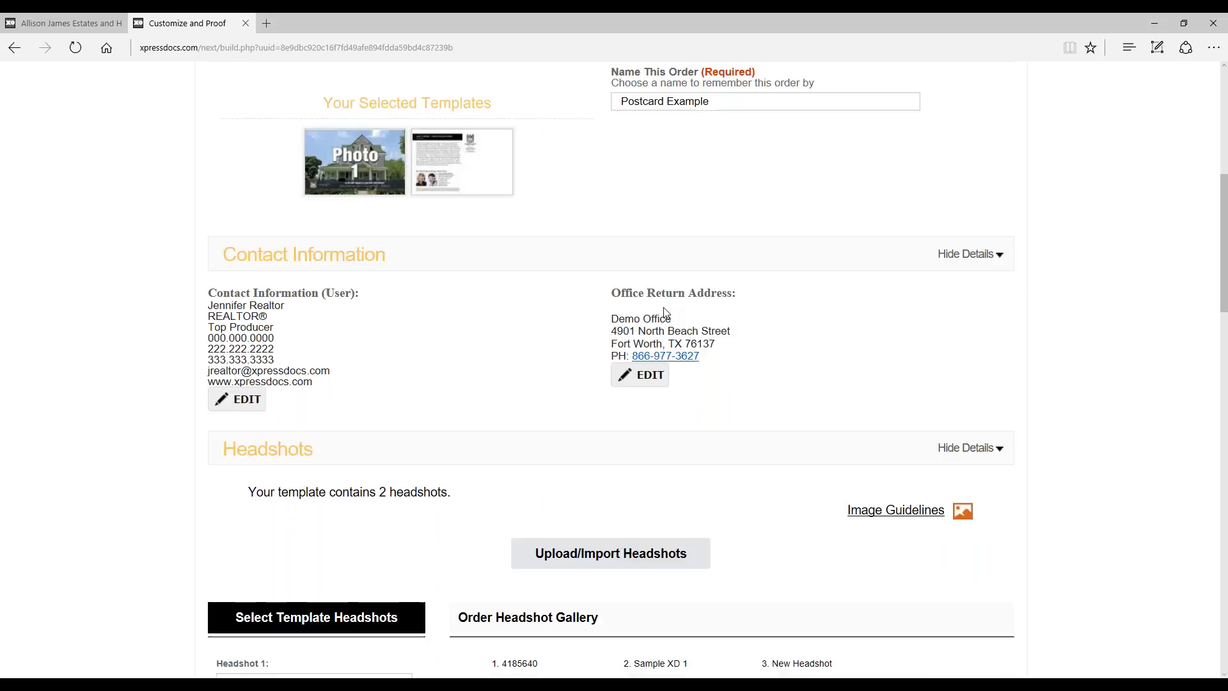
click(397, 278)
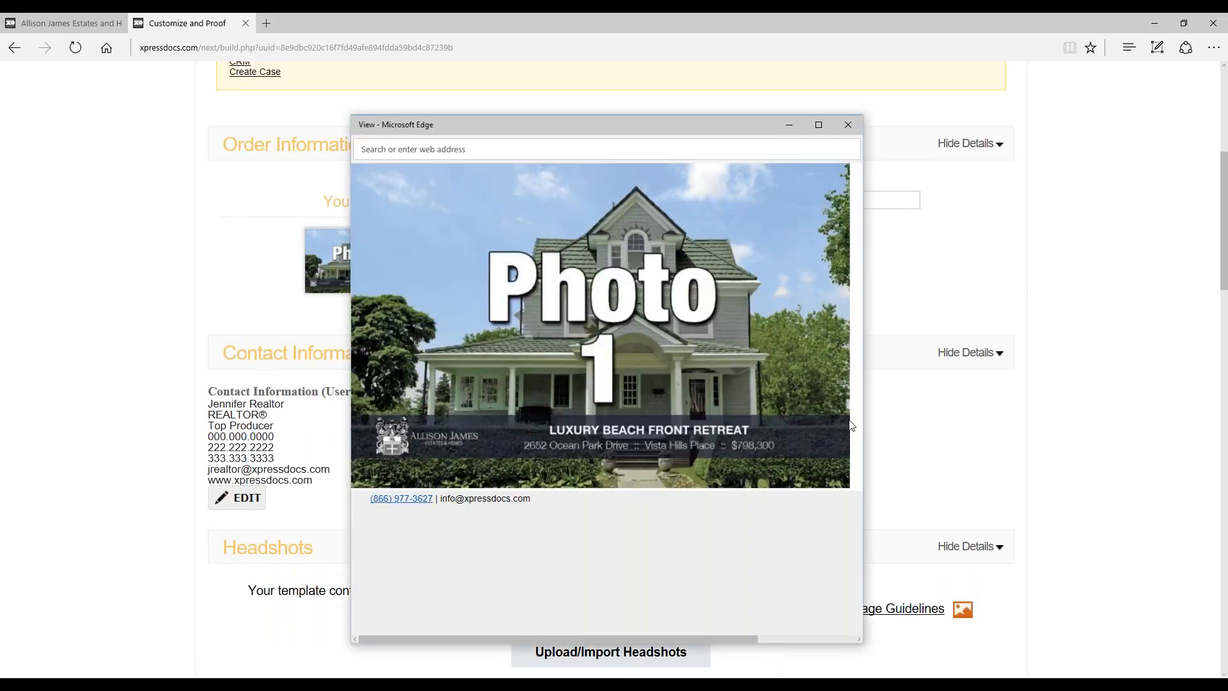
click(848, 125)
Step: Open the upload and import options for the order's photos
scroll(1139, 237, down, 10)
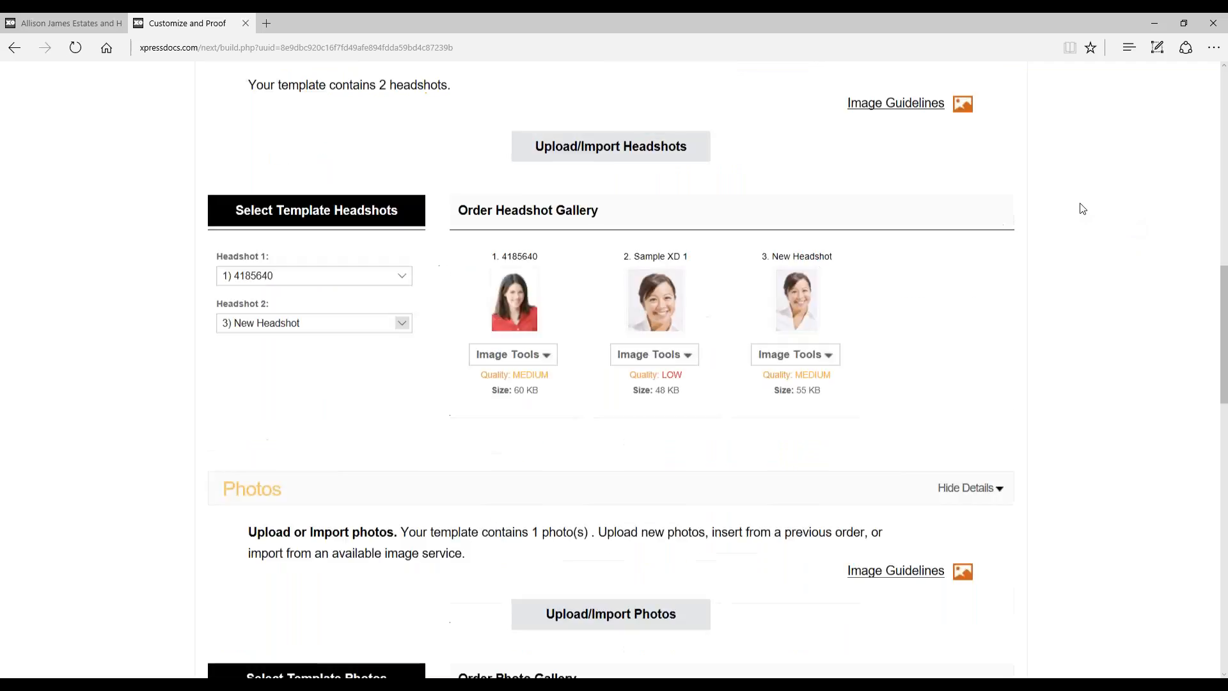
scroll(1082, 200, down, 3)
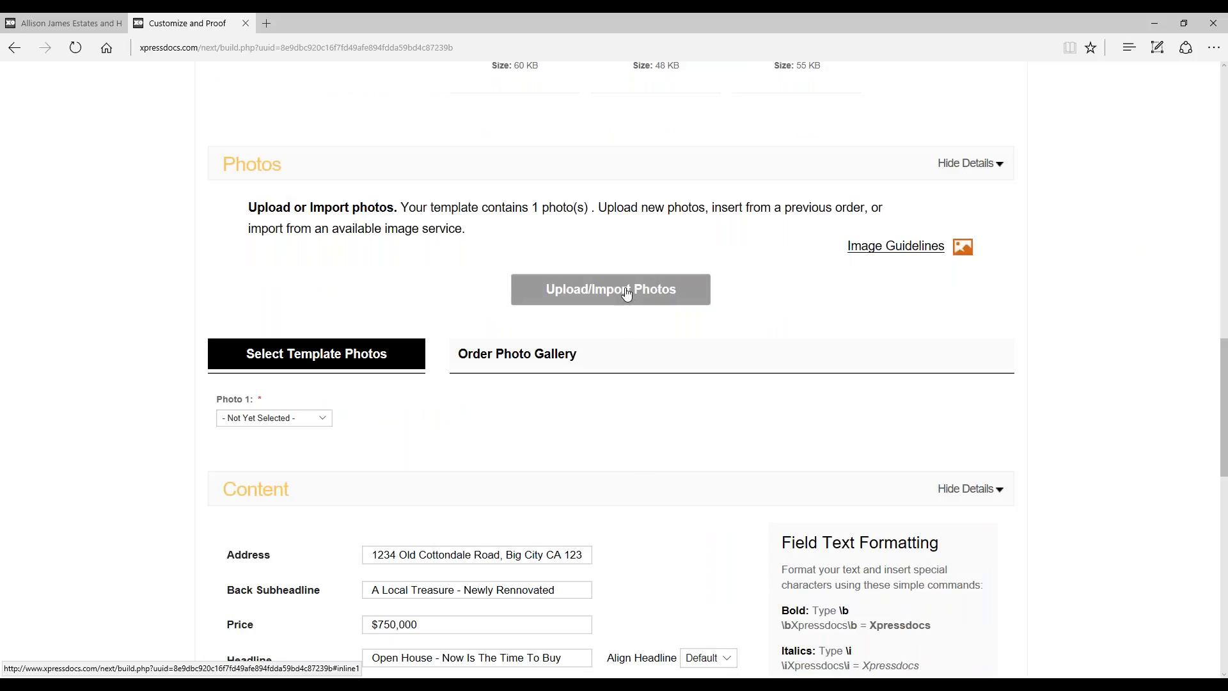
click(605, 294)
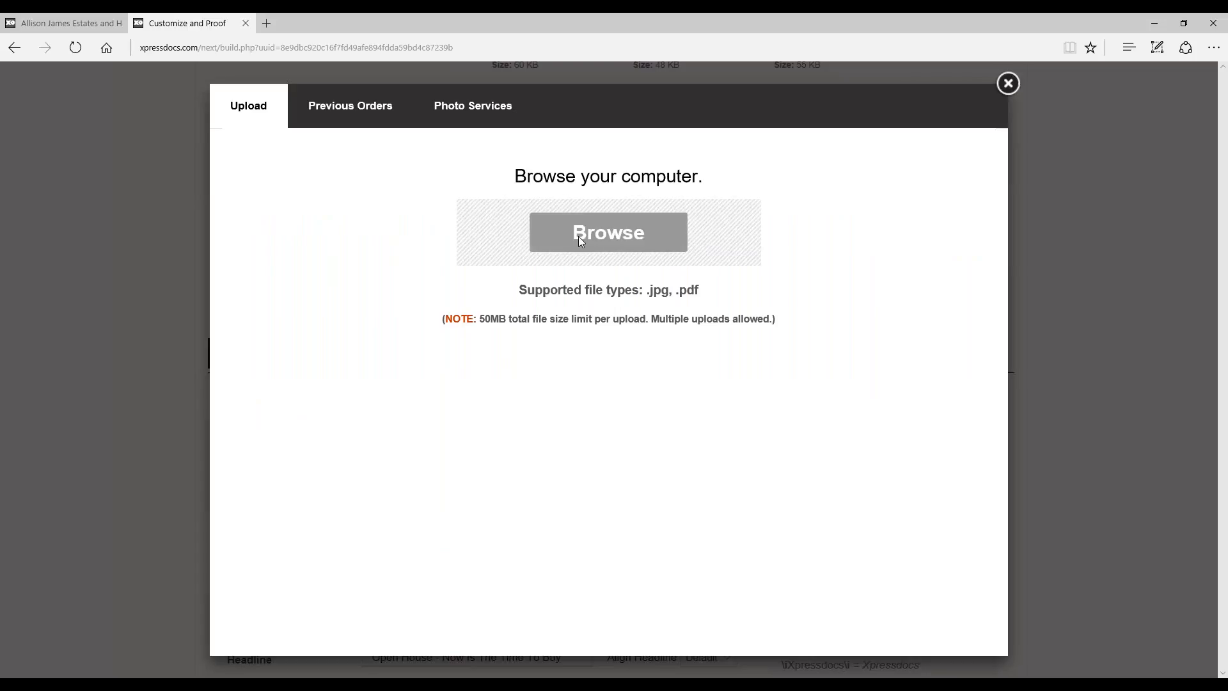
Step: Load the previous order "11/11/16 FOPC Test - 7 photos (pending)", select its Photo2 and Photo3, and clear both selections
click(357, 115)
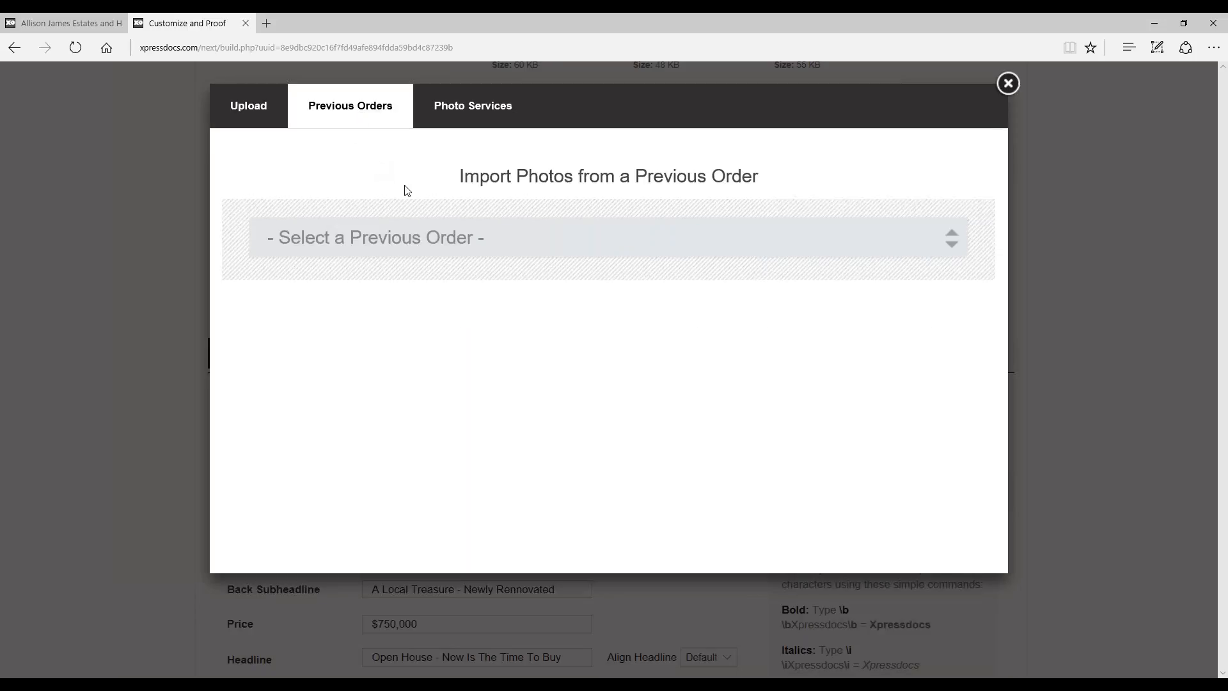
click(625, 249)
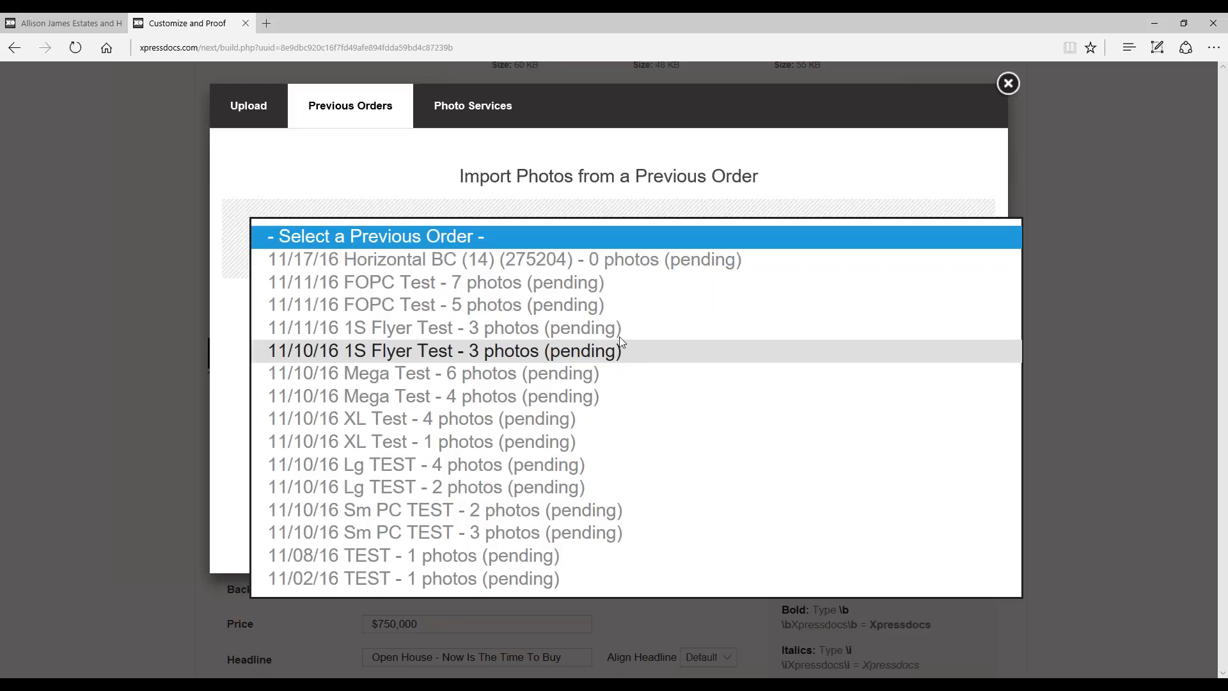
click(628, 282)
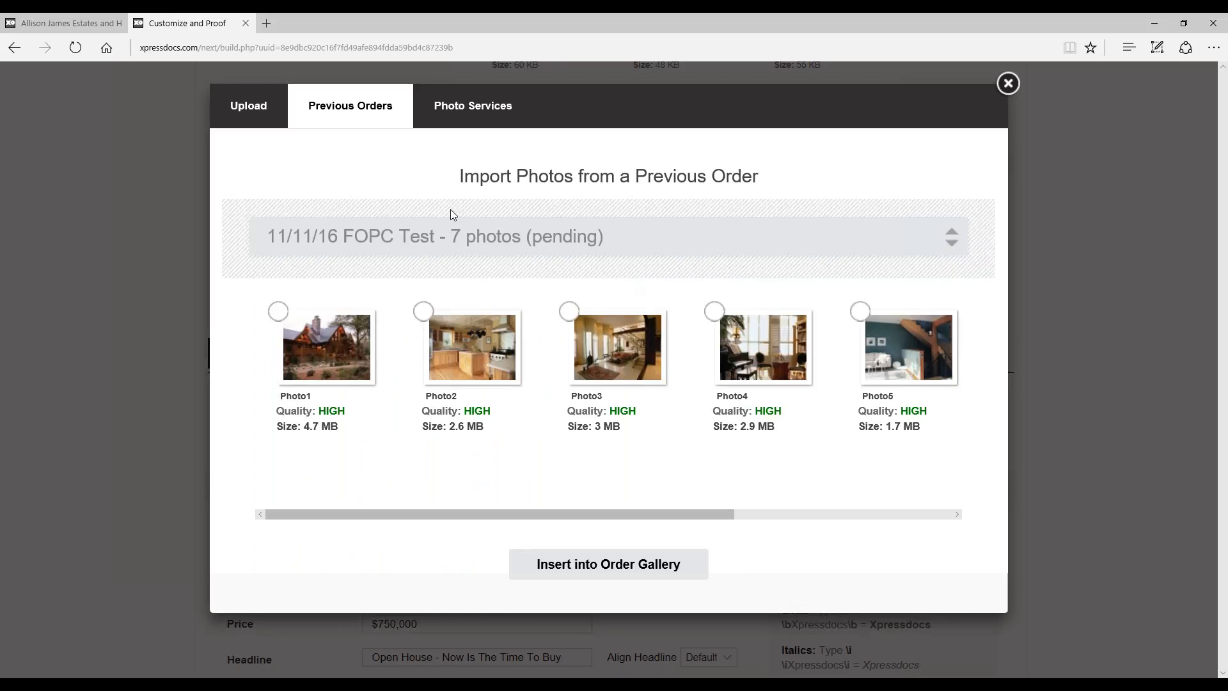
click(474, 363)
click(601, 362)
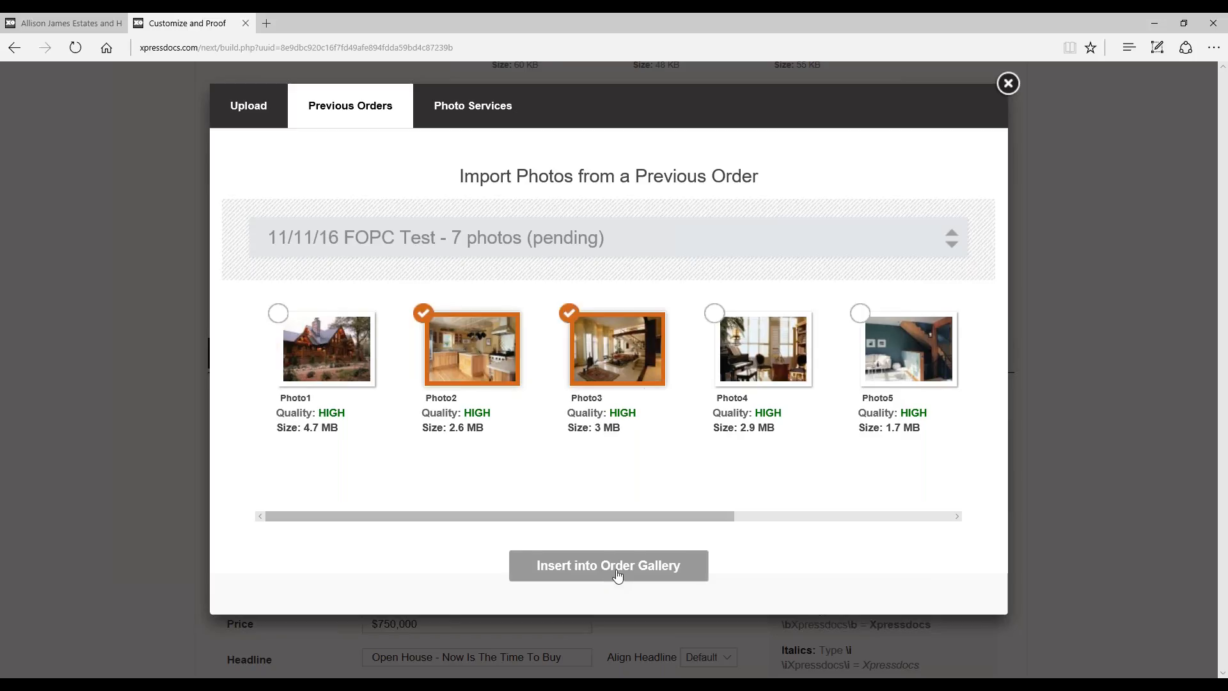
click(617, 334)
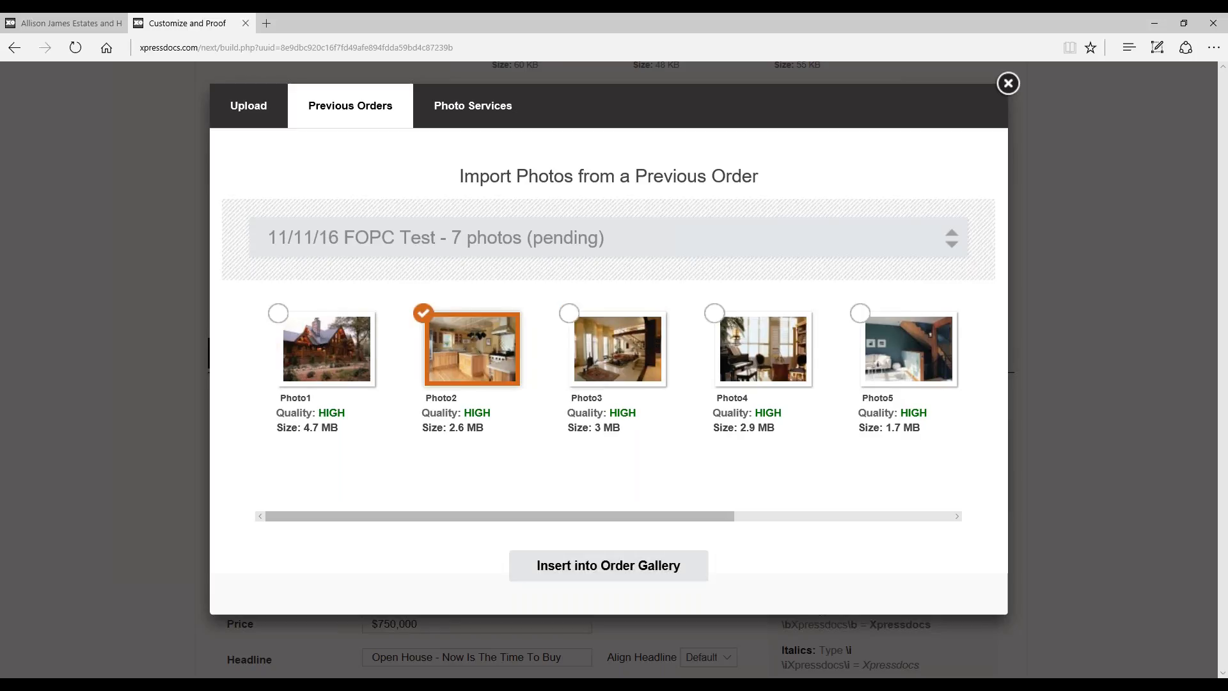
click(462, 340)
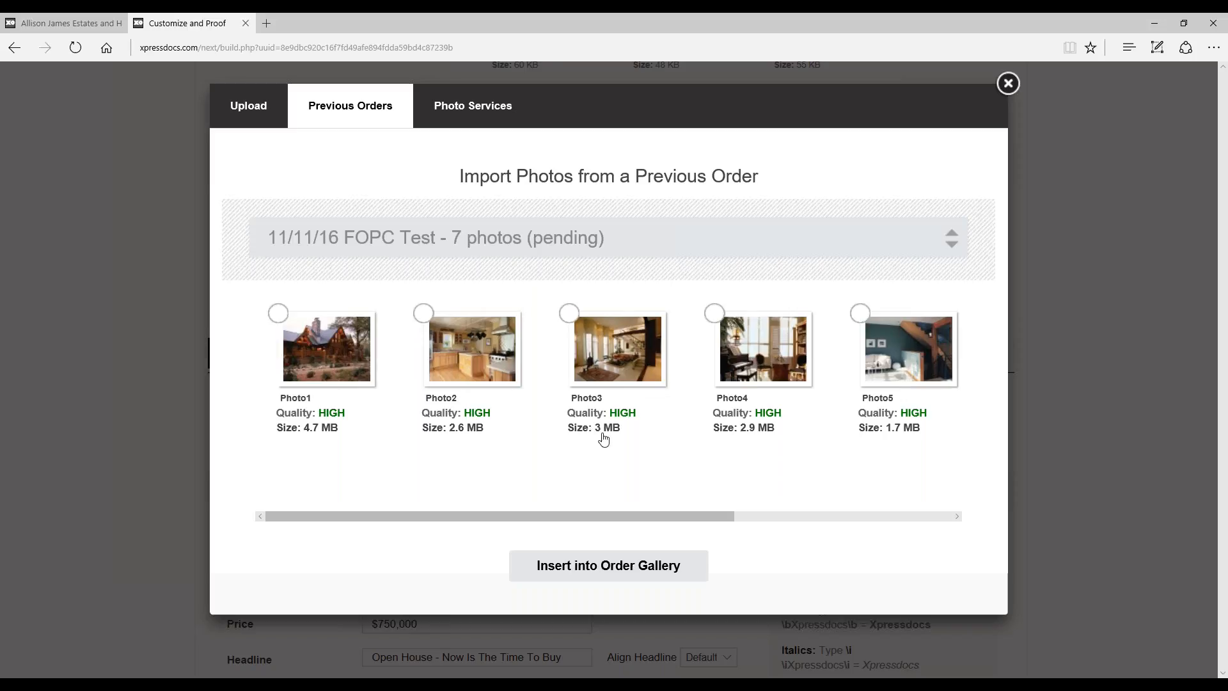
Step: Check which image services are available for importing photos
click(454, 102)
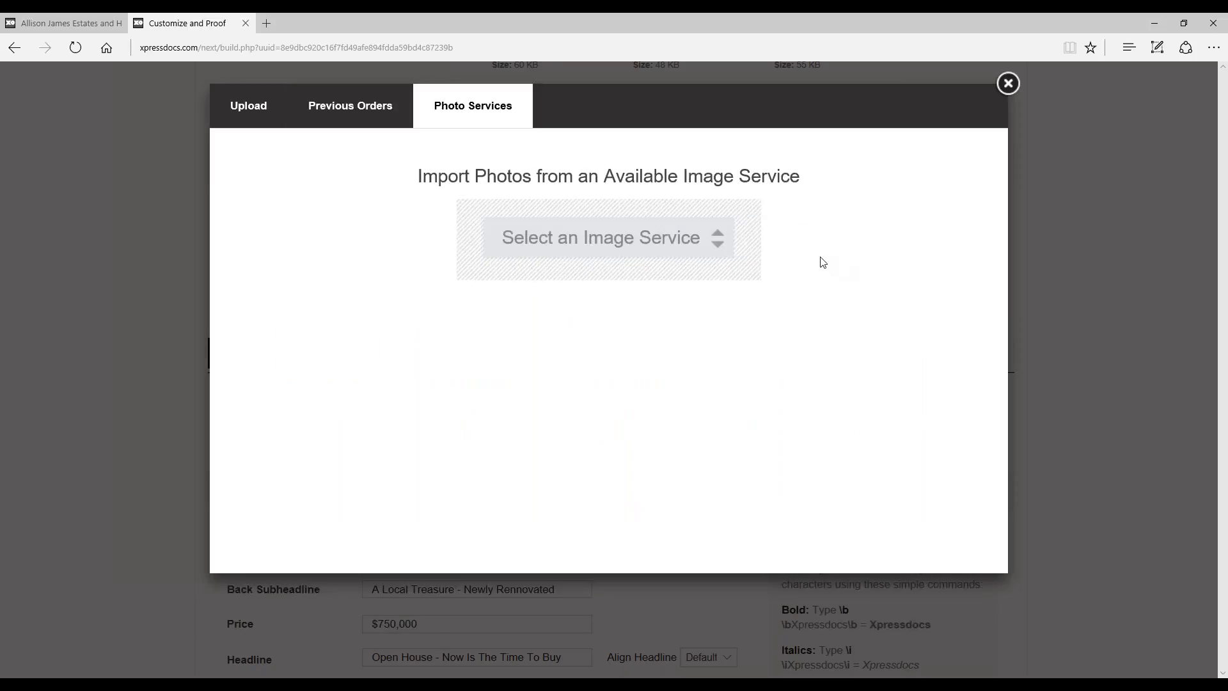
click(744, 237)
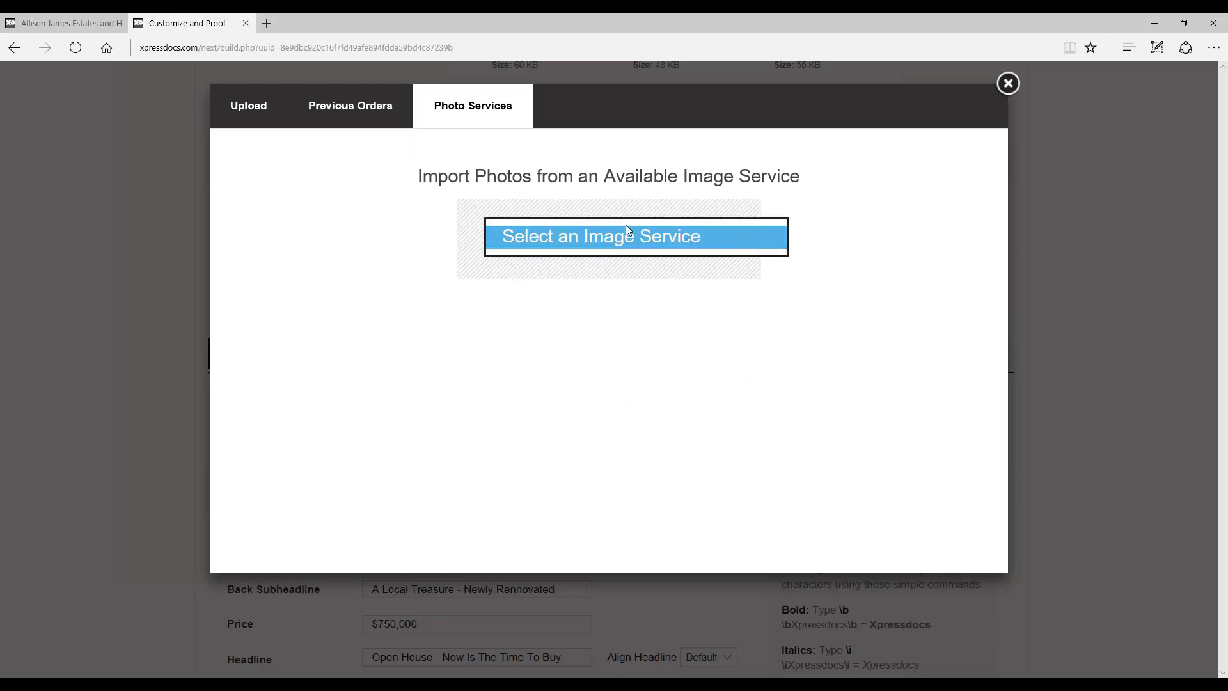
click(708, 286)
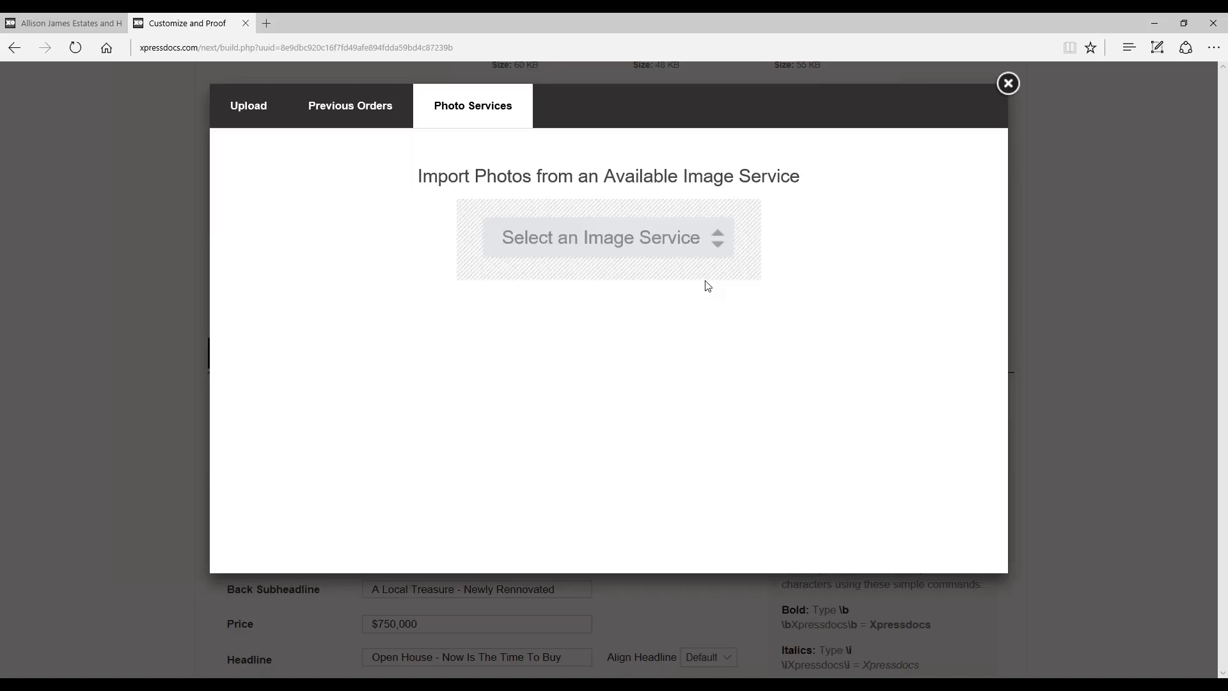
Step: Upload the house photo 1stock-house-big11 from the computer
click(253, 104)
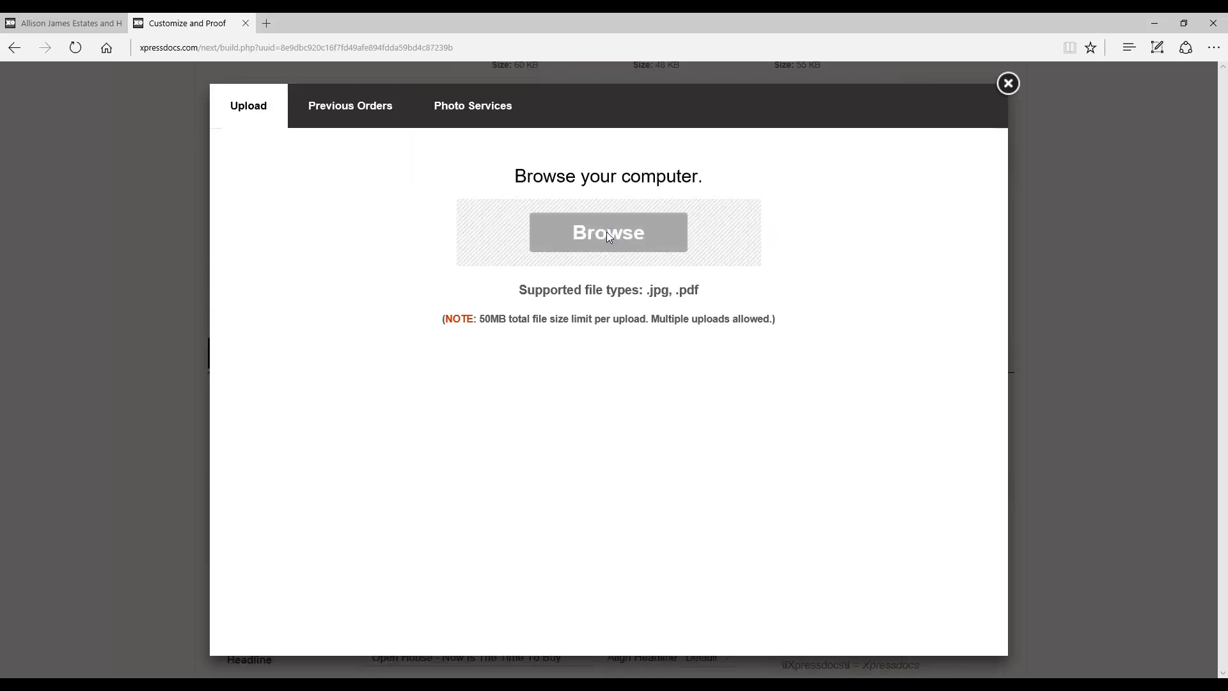
click(629, 254)
double_click(354, 121)
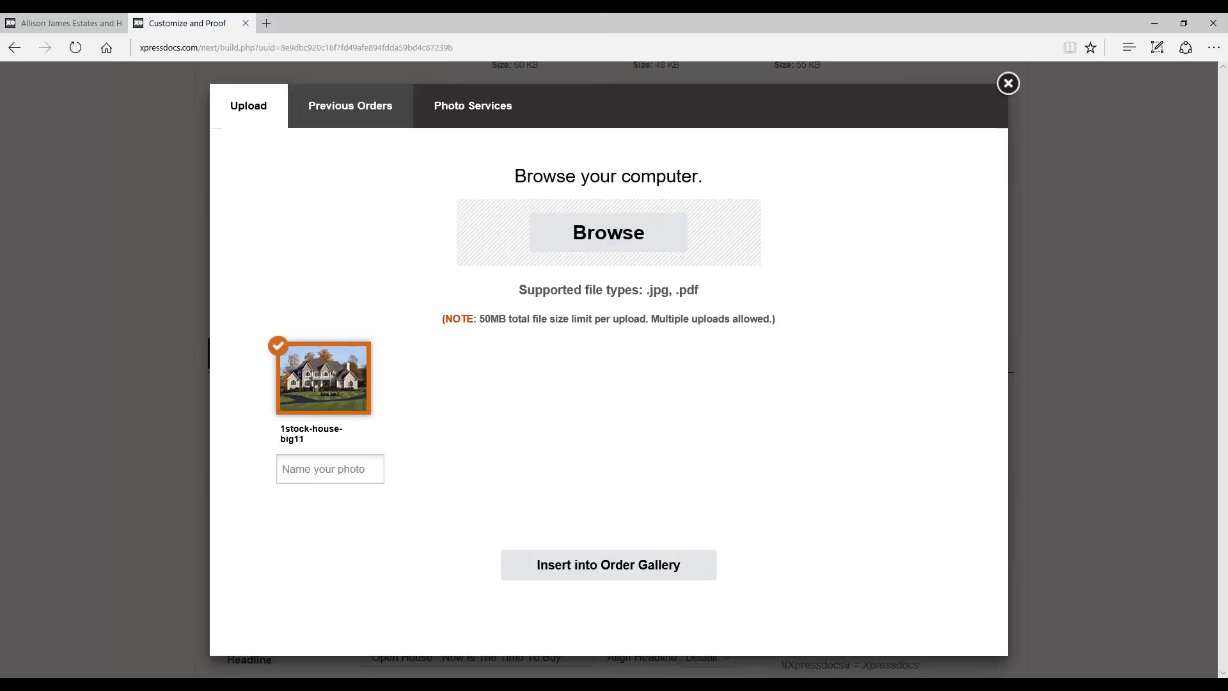
Step: Name the uploaded house photo Front and insert it into the order gallery
click(342, 466)
text(Front)
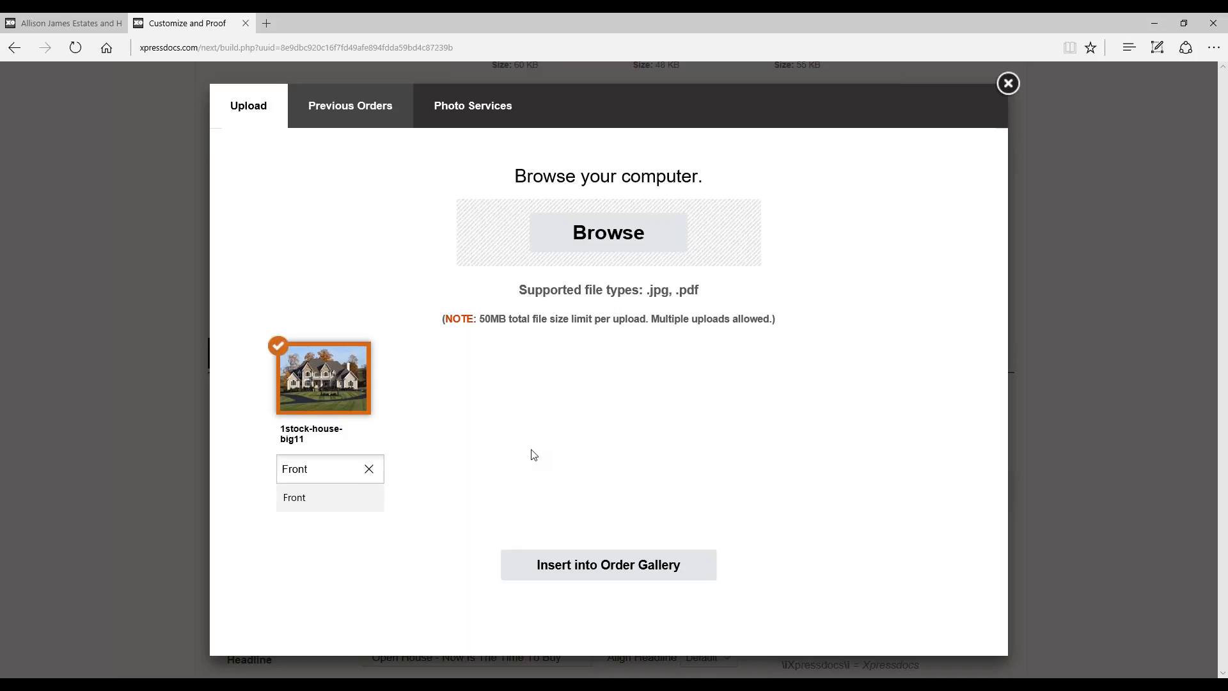
click(530, 455)
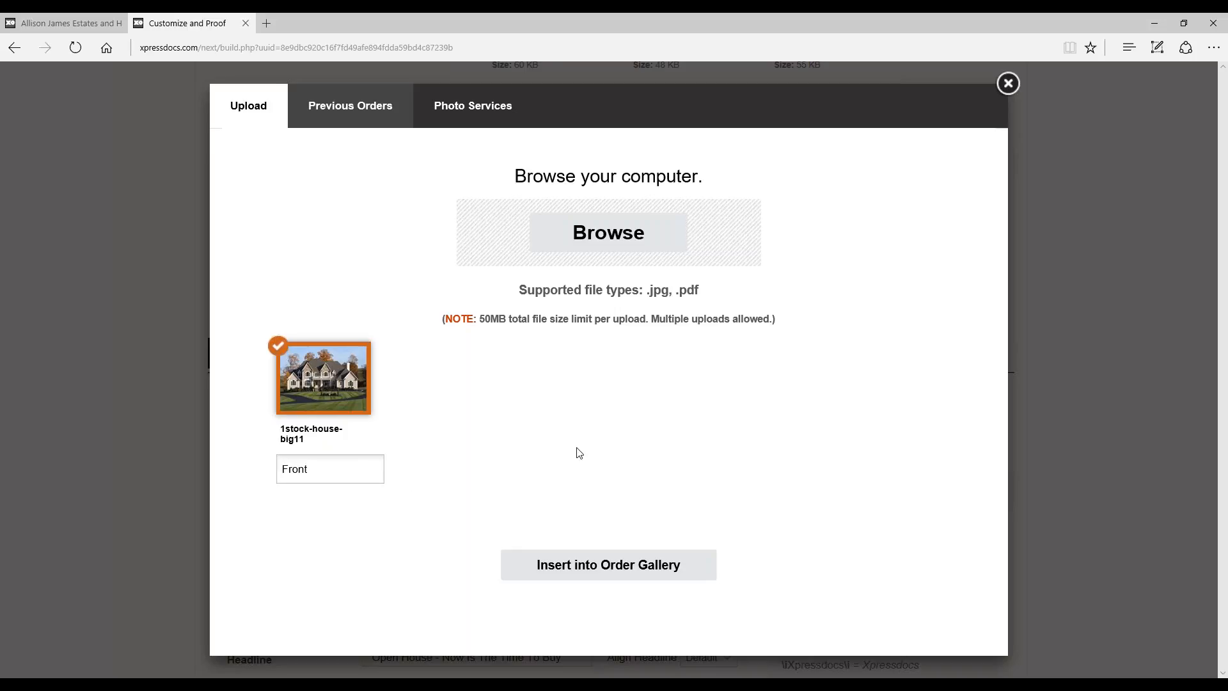
click(647, 571)
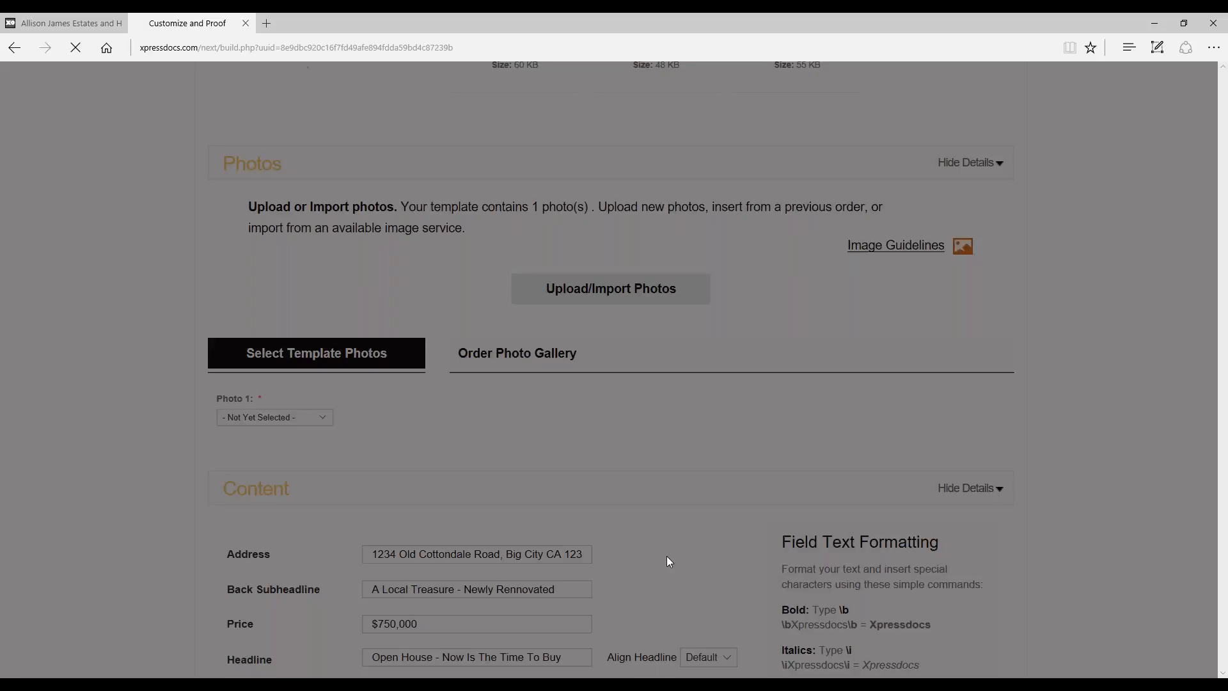
Step: Show the Image Tools options for the Front photo in the Order Photo Gallery
scroll(669, 560, down, 12)
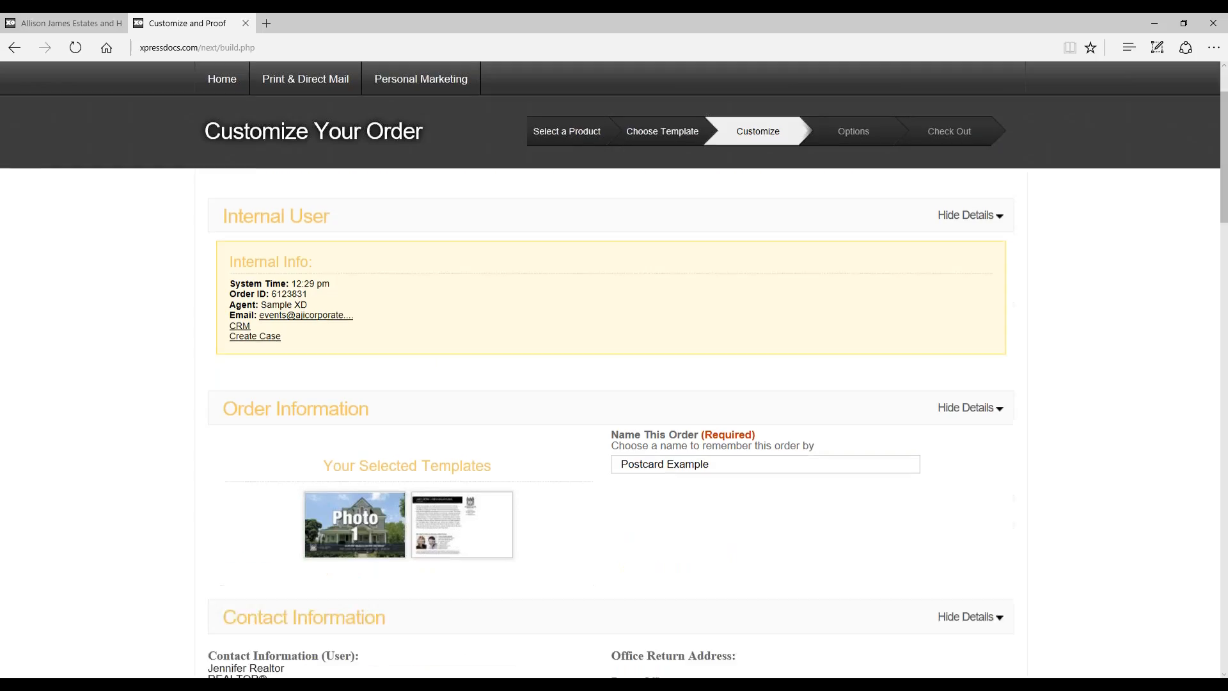
scroll(749, 451, down, 6)
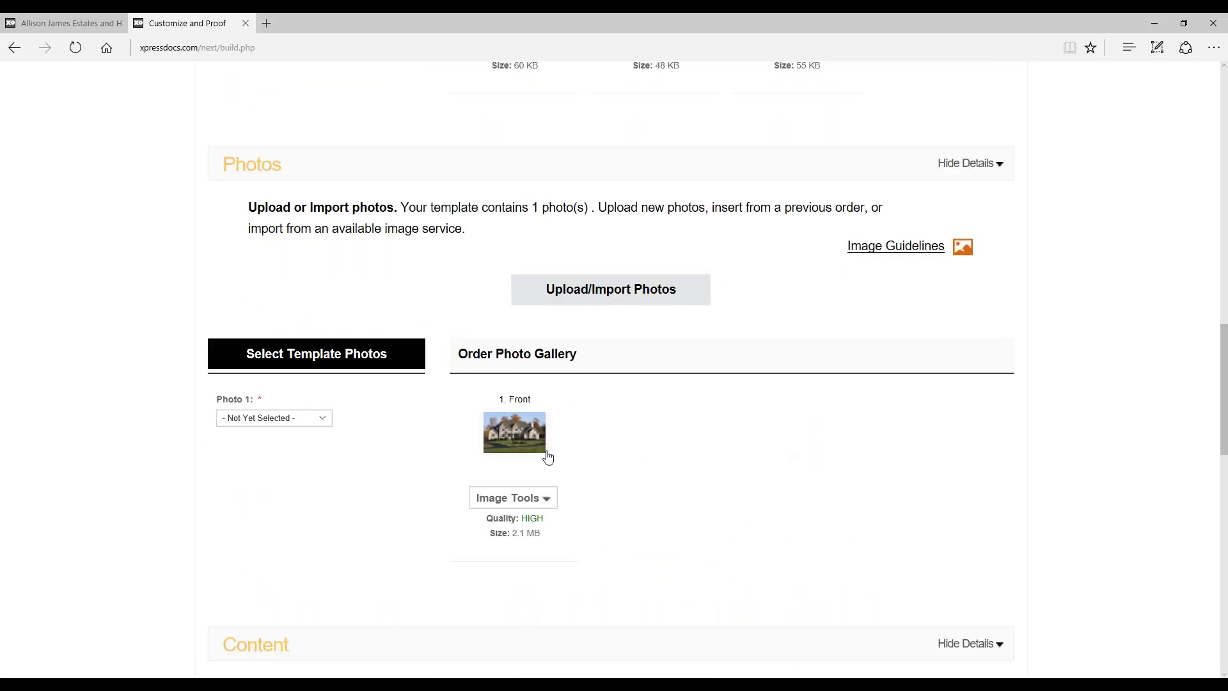
mouse_move(513, 497)
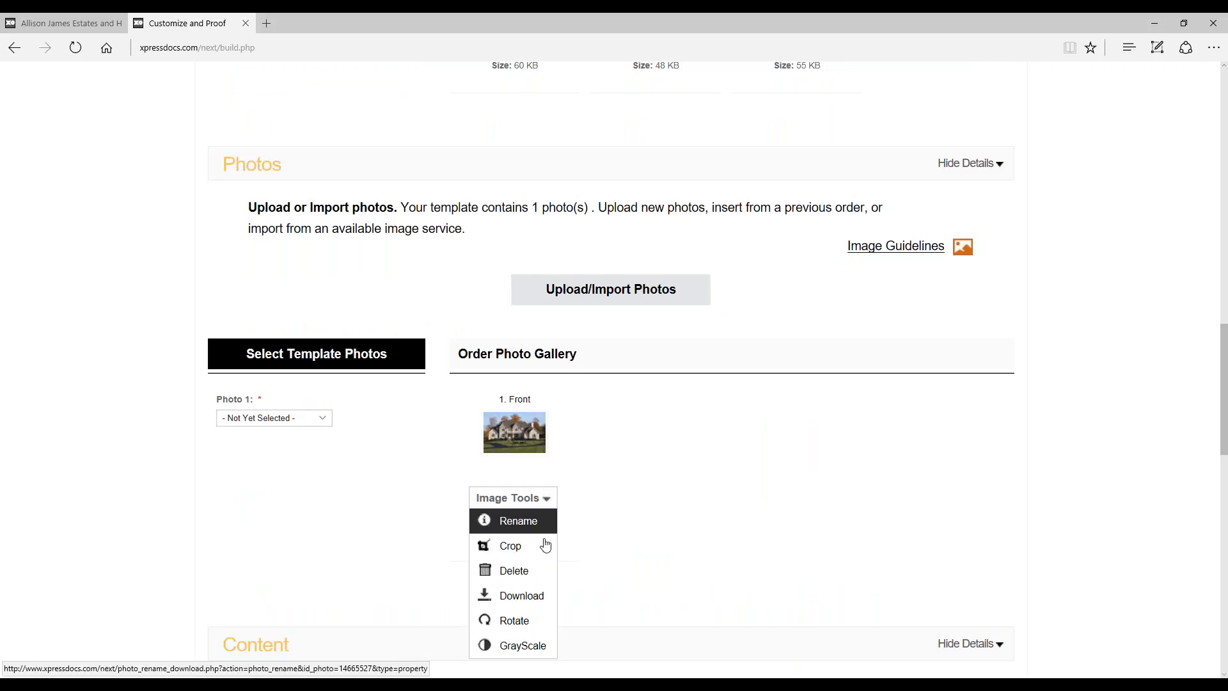
Step: Assign the Front photo to the template's Photo 1 slot
scroll(854, 481, up, 1)
scroll(853, 481, up, 1)
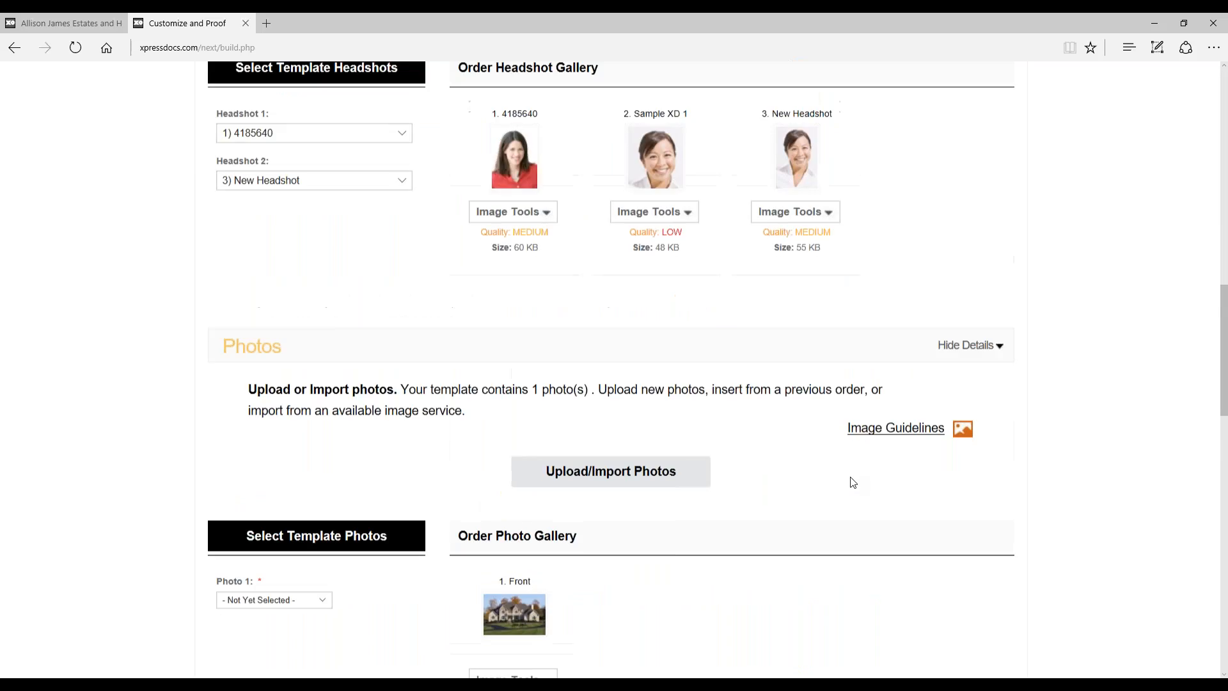
scroll(318, 496, down, 1)
click(290, 510)
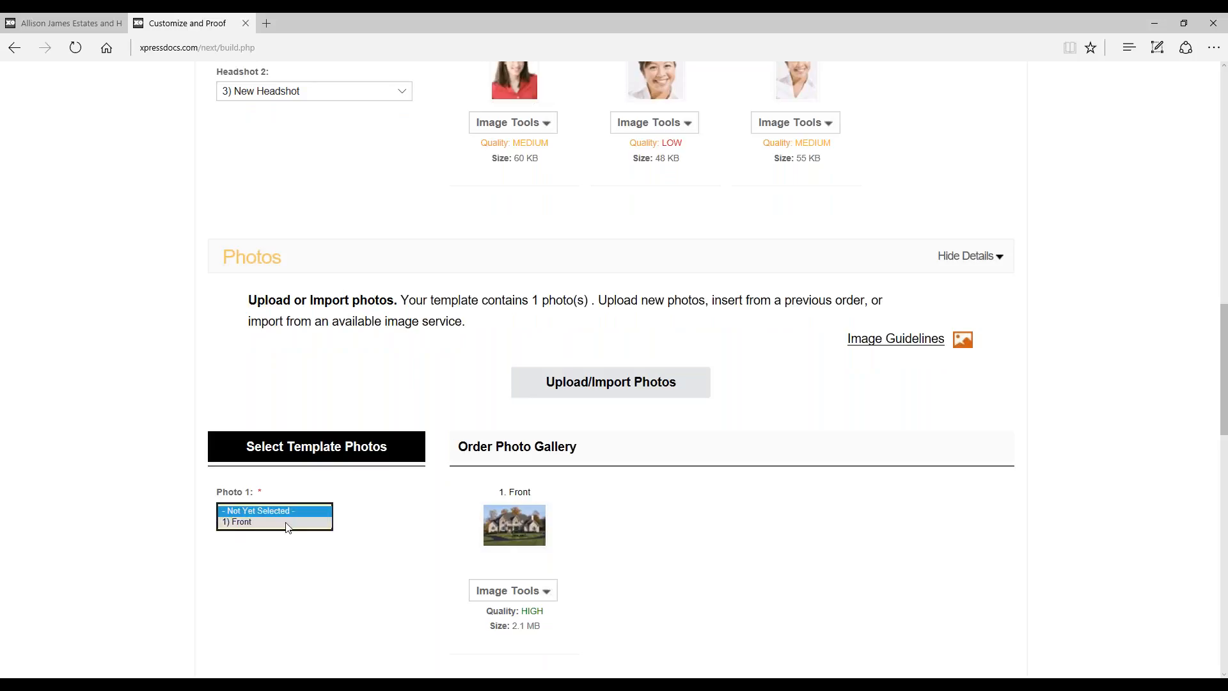
click(287, 524)
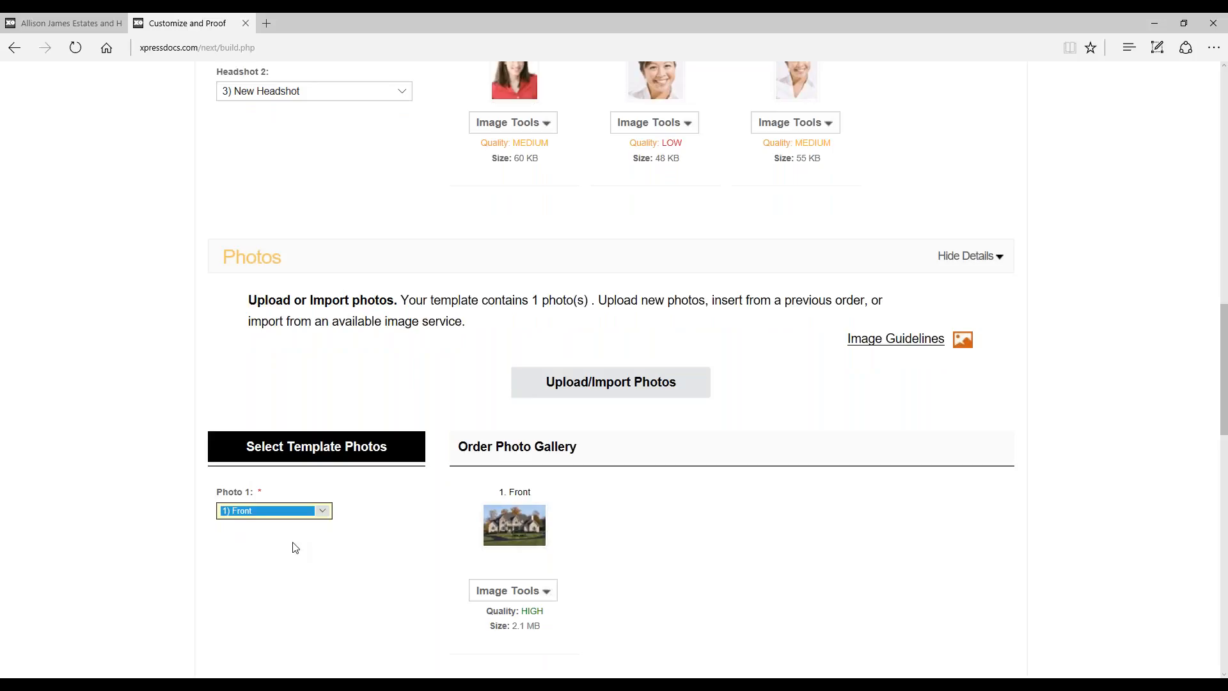
click(296, 547)
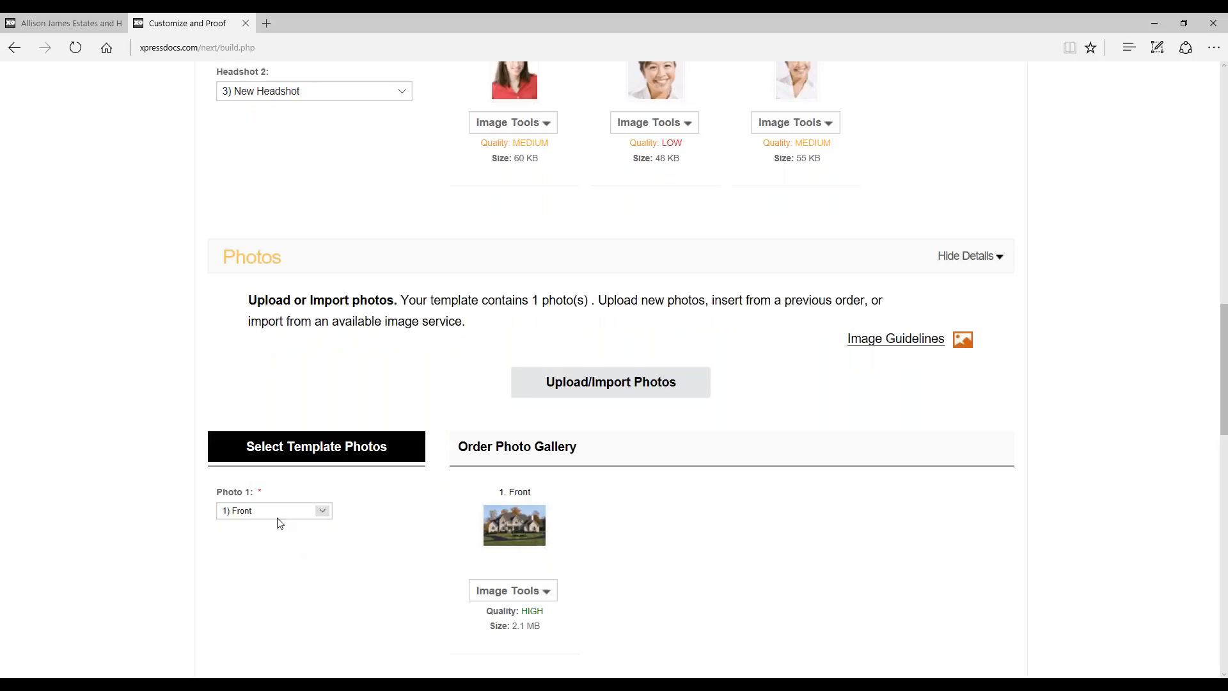
Step: Open the suggested copy for the postcard's Description field and look through the sample headlines
scroll(795, 477, down, 8)
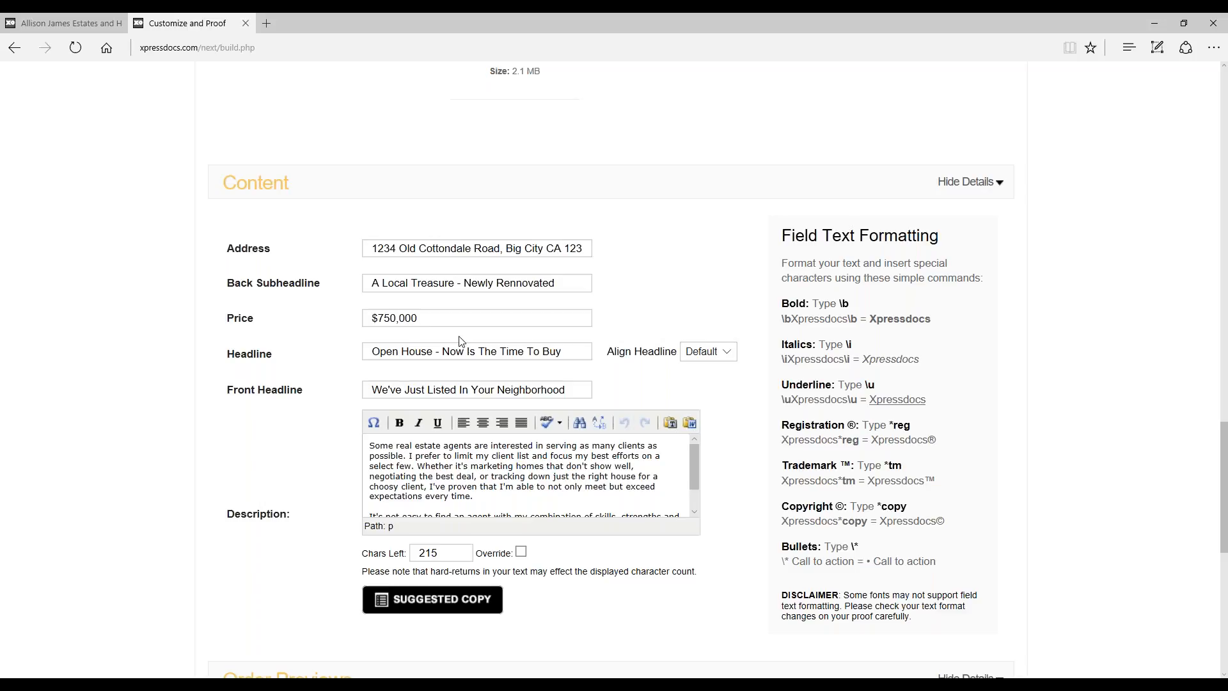
scroll(691, 384, down, 2)
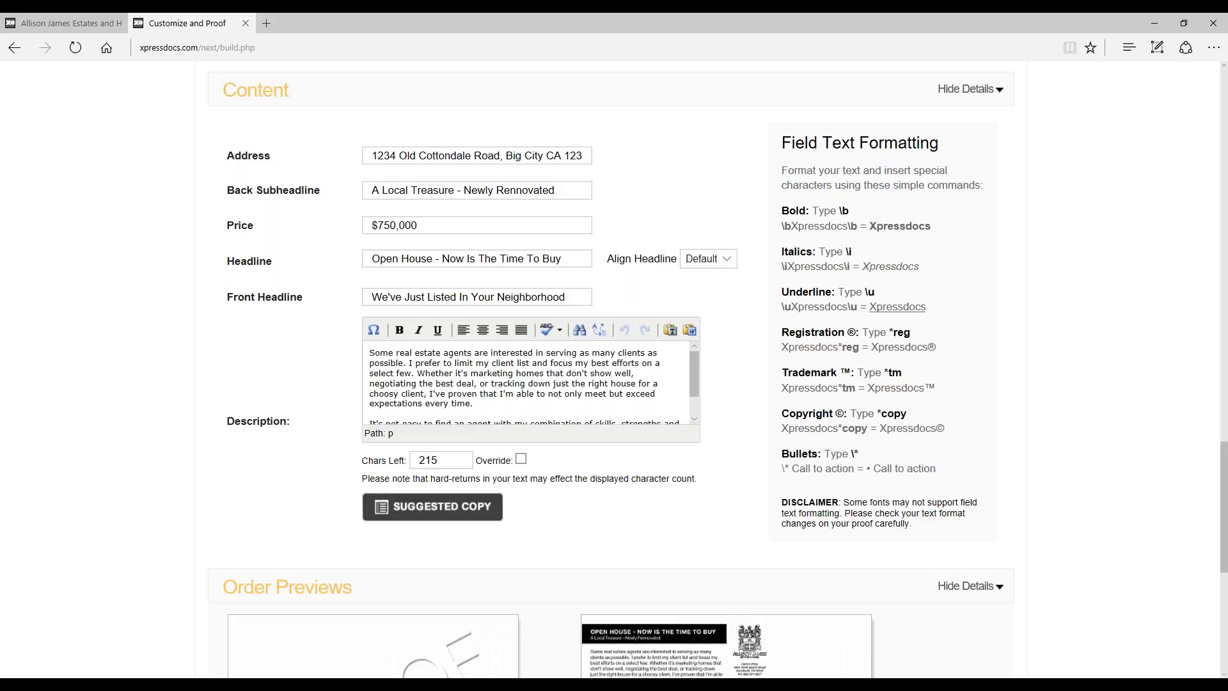
click(472, 510)
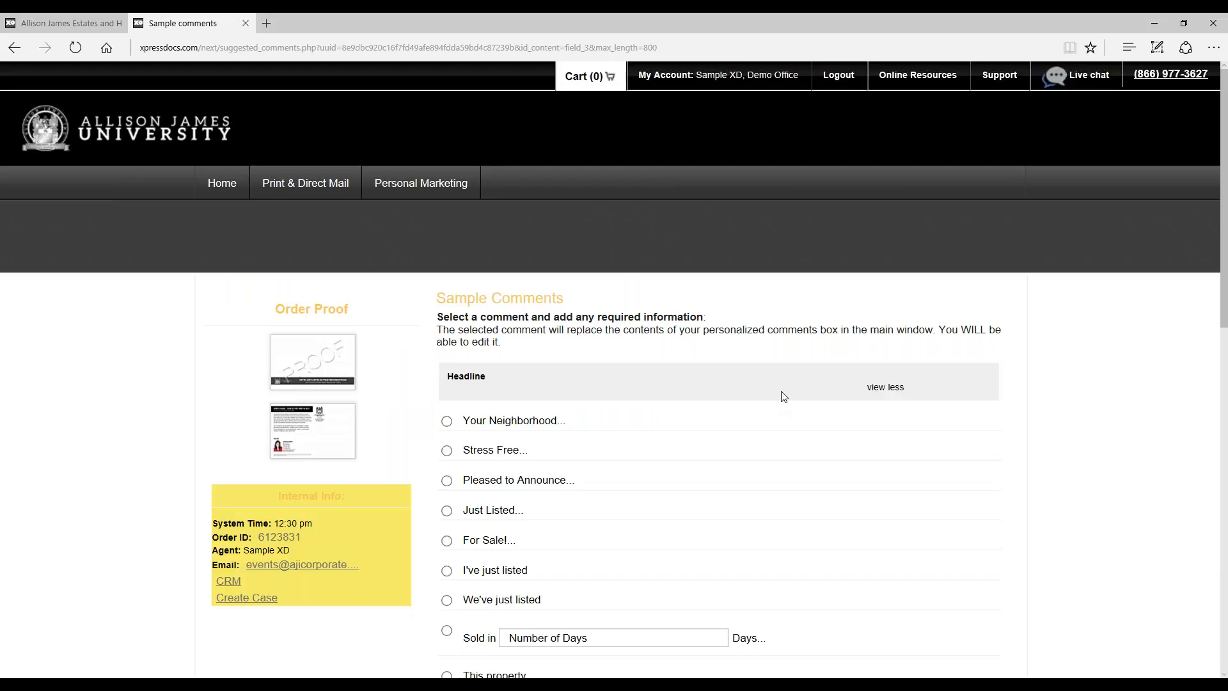
scroll(792, 392, down, 2)
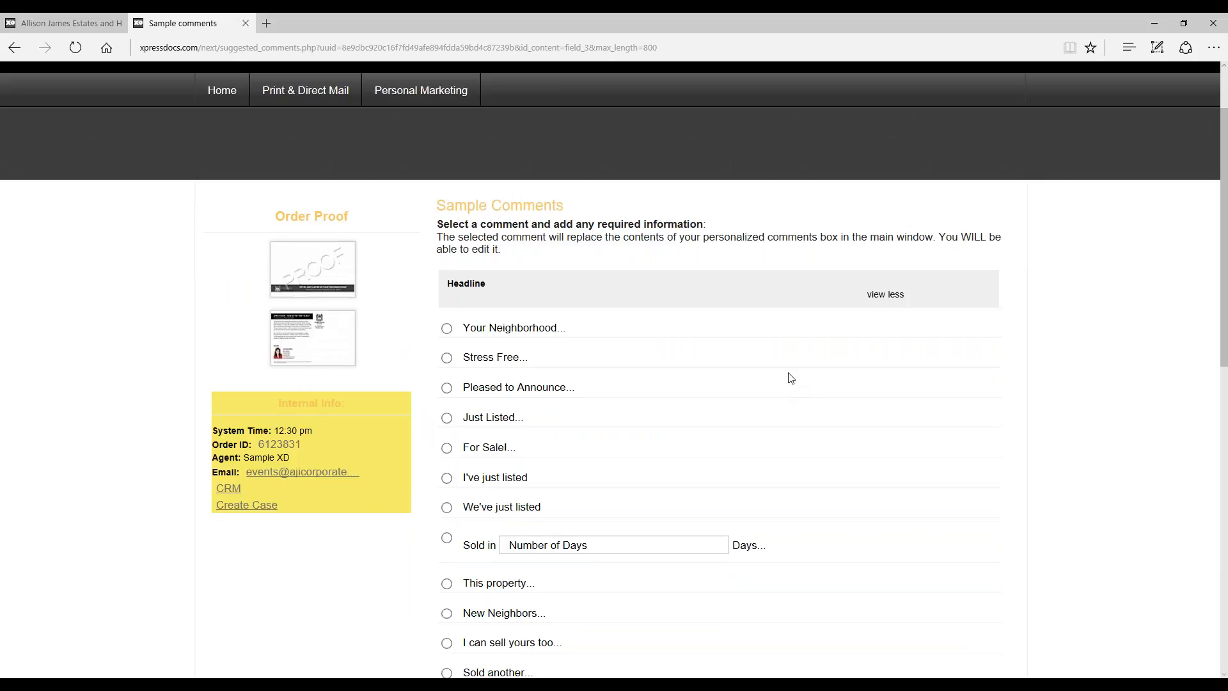
scroll(803, 350, down, 2)
scroll(803, 349, down, 12)
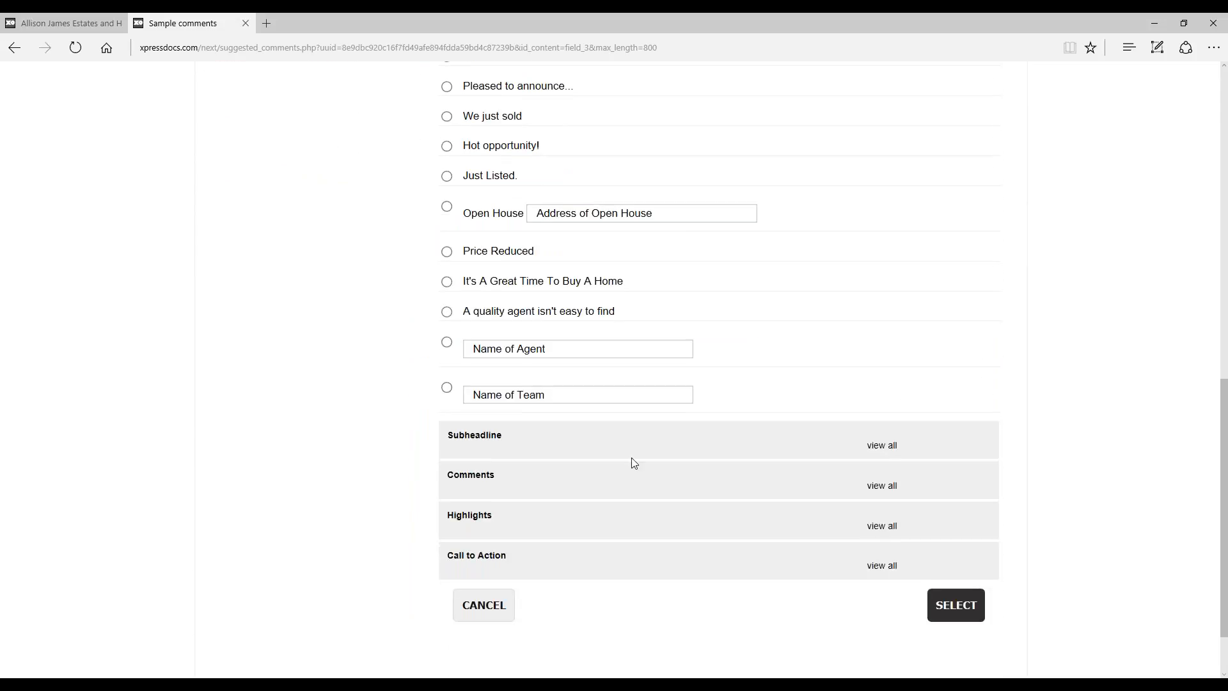
Step: Show all sample texts under Comments, browse them to the end and leave the suggested copy without applying any
click(873, 488)
scroll(1030, 352, down, 12)
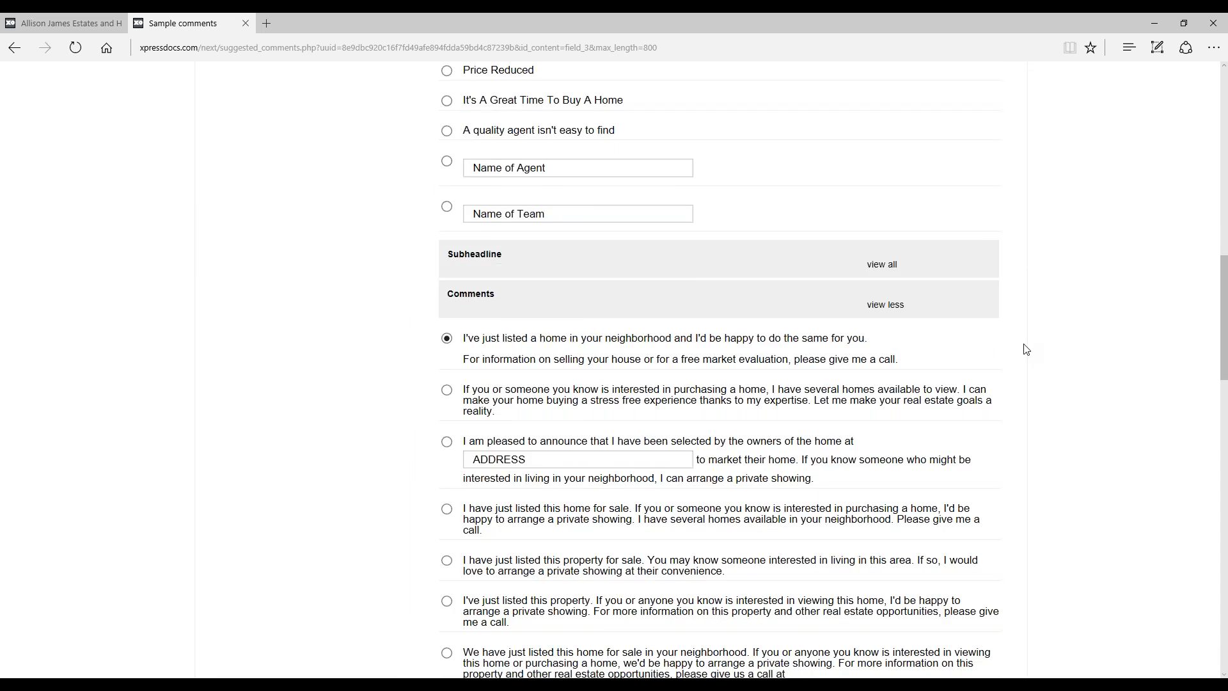
scroll(726, 371, down, 8)
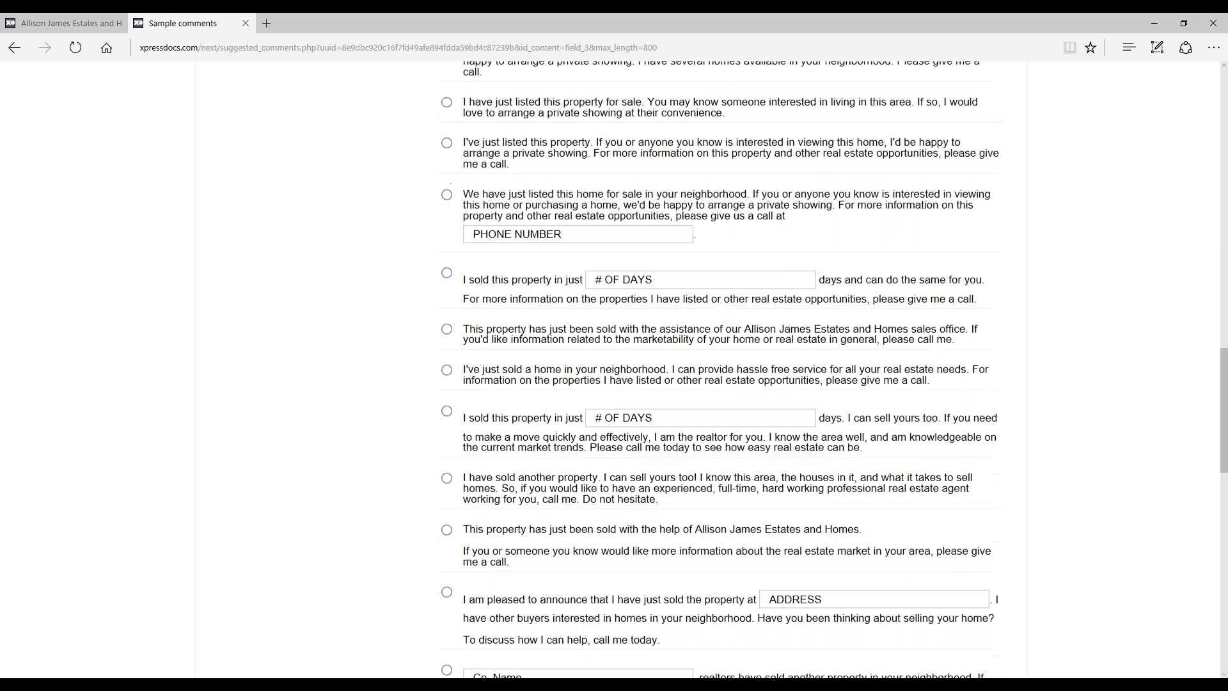
click(446, 467)
scroll(529, 255, down, 5)
scroll(529, 254, down, 1)
click(447, 345)
scroll(754, 350, down, 9)
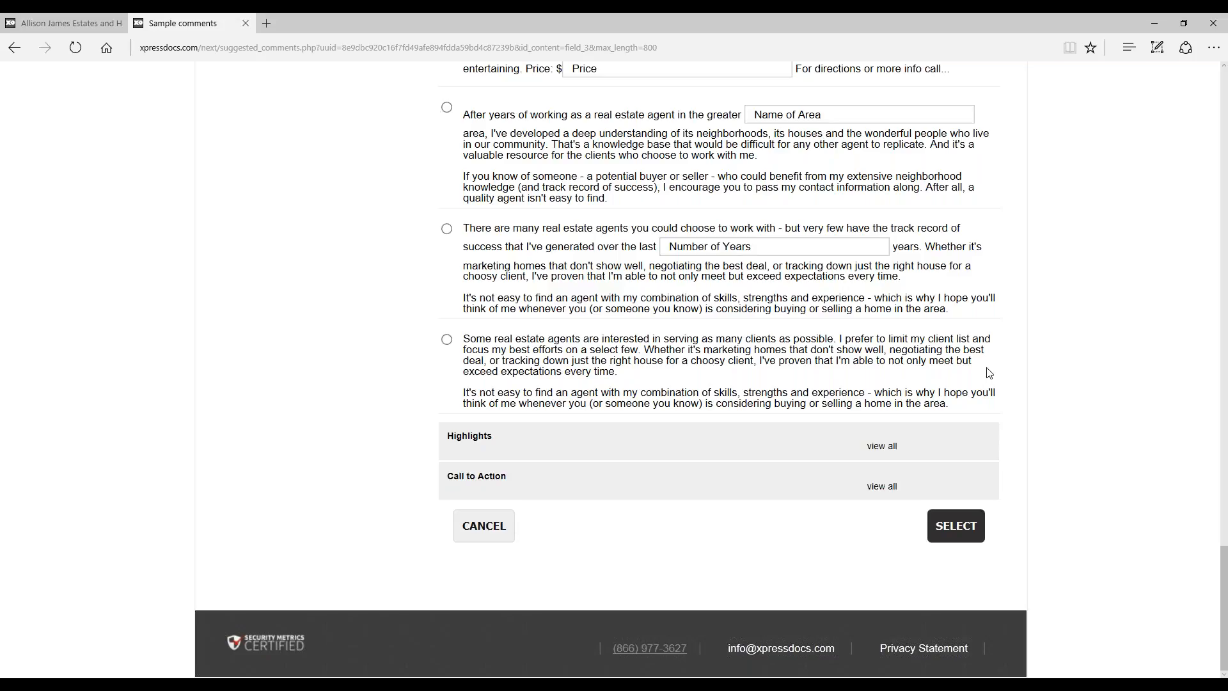
click(483, 528)
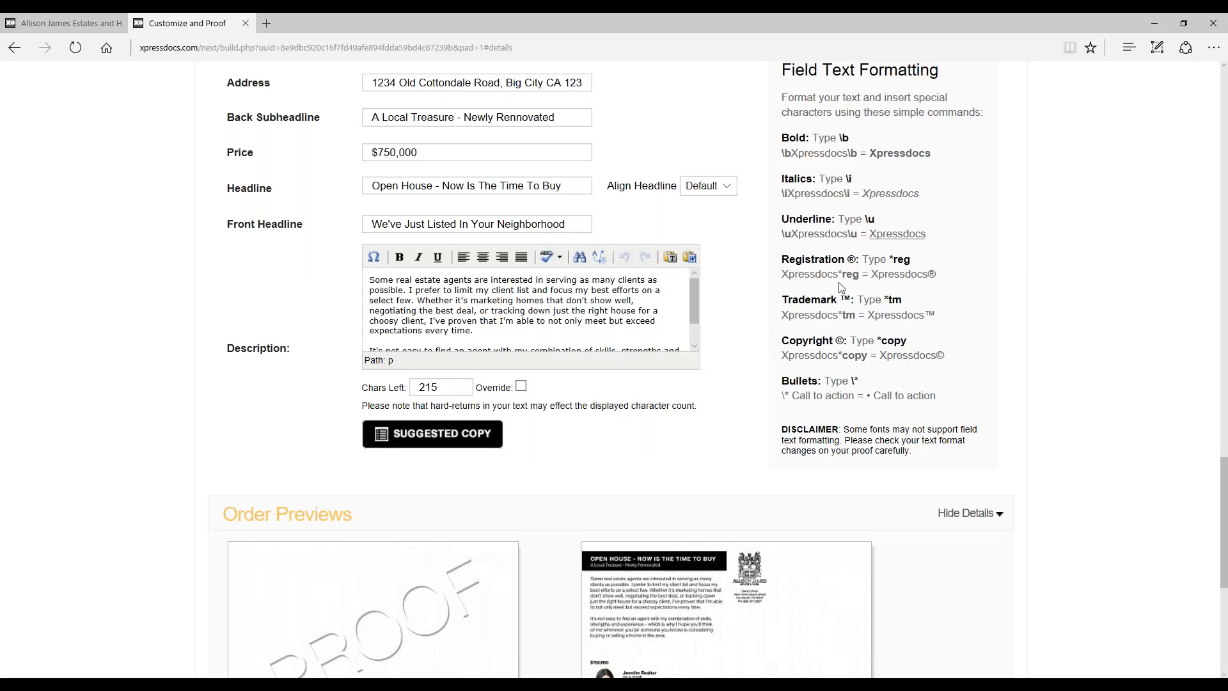
Step: Check the Content fields and Order Previews, and continue to the Proofing Summary
scroll(756, 320, up, 5)
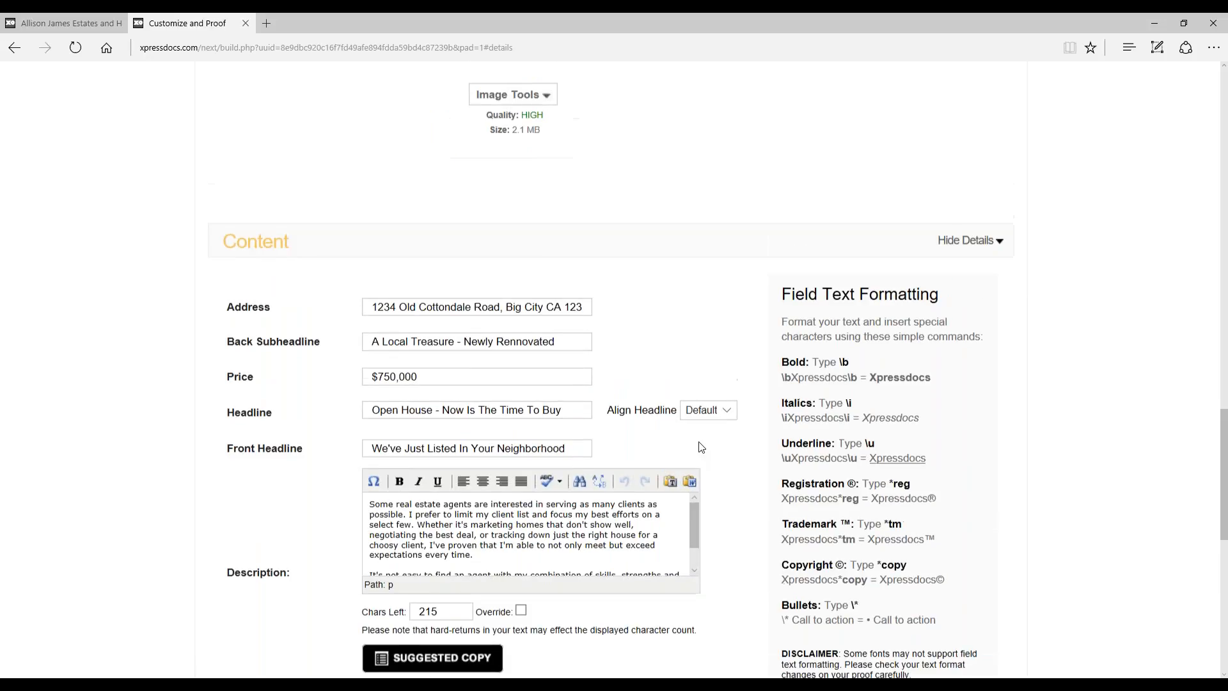
scroll(697, 334, down, 12)
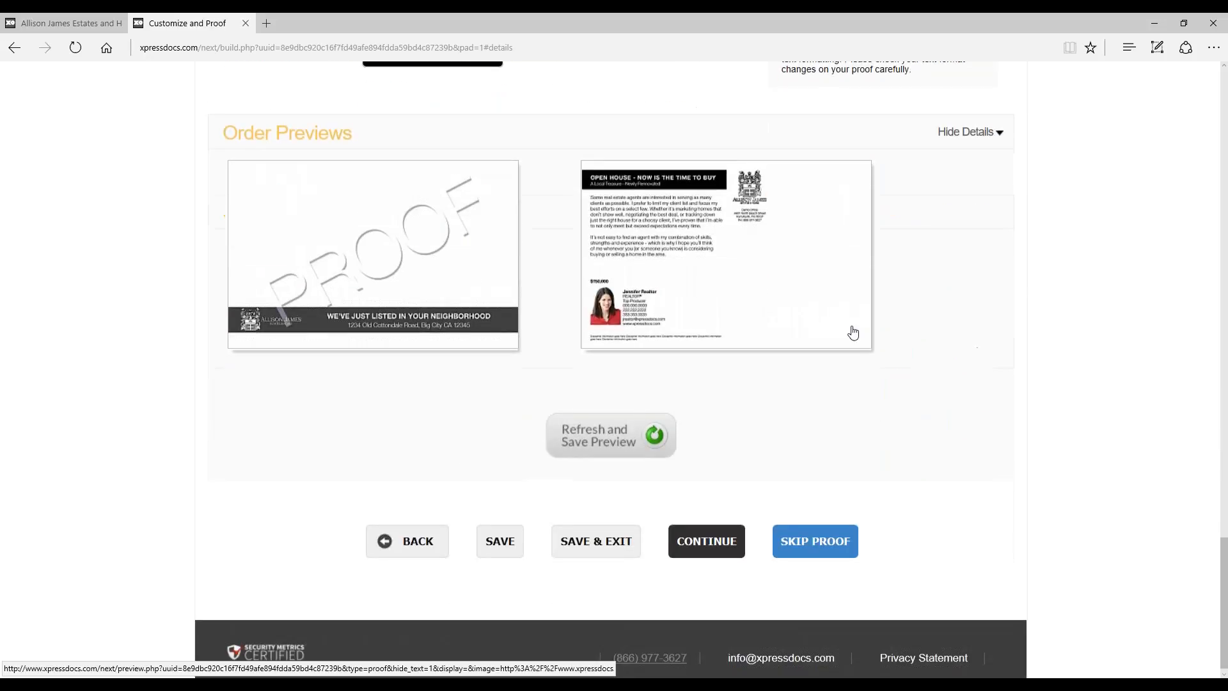
click(719, 534)
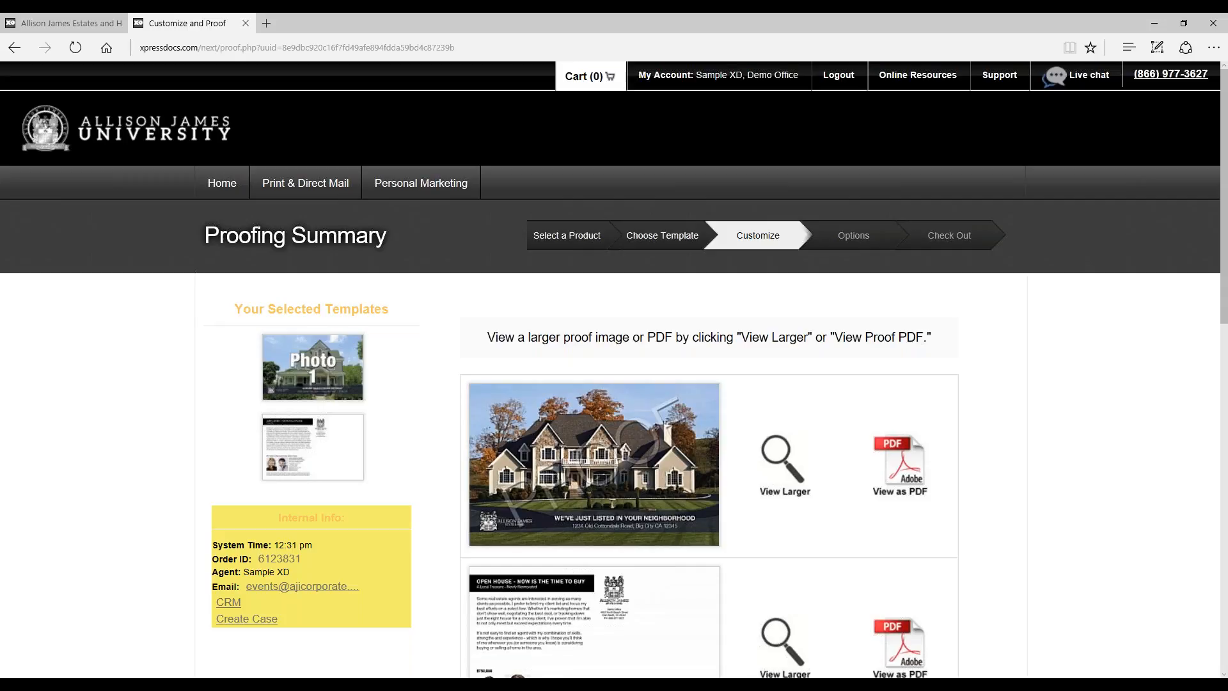
Step: View the front side's proof as a PDF, zoom in on it and maximize its window
scroll(927, 426, down, 3)
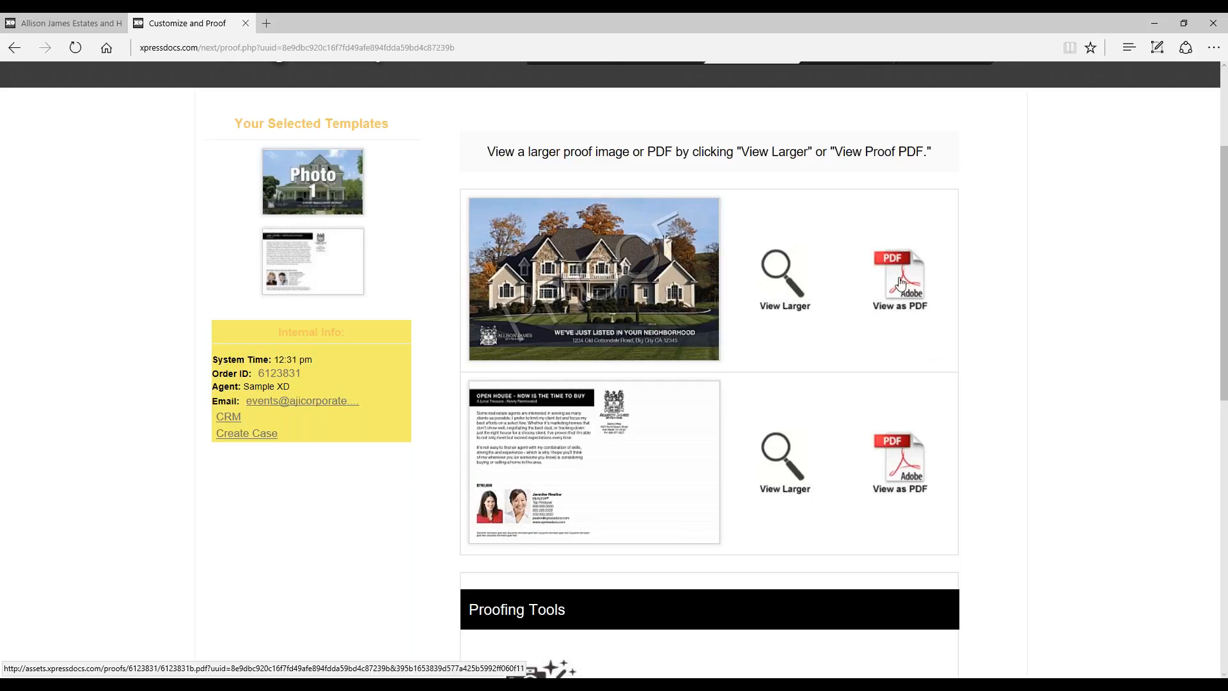
click(901, 284)
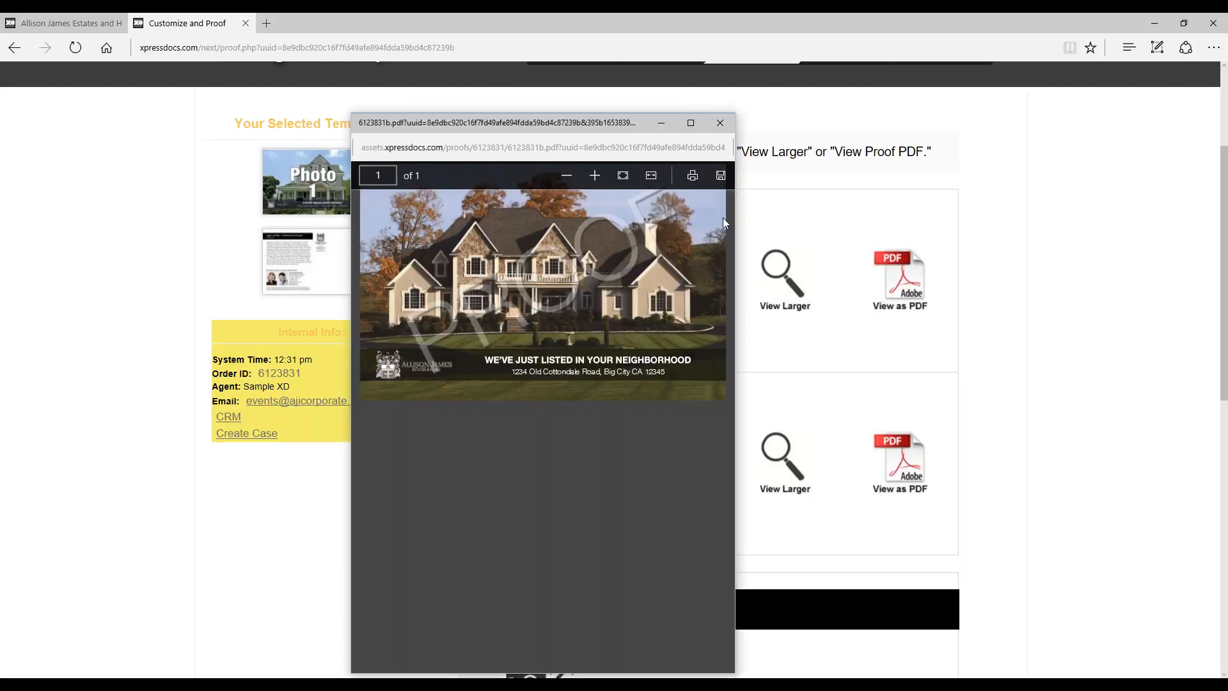
click(595, 175)
click(595, 175)
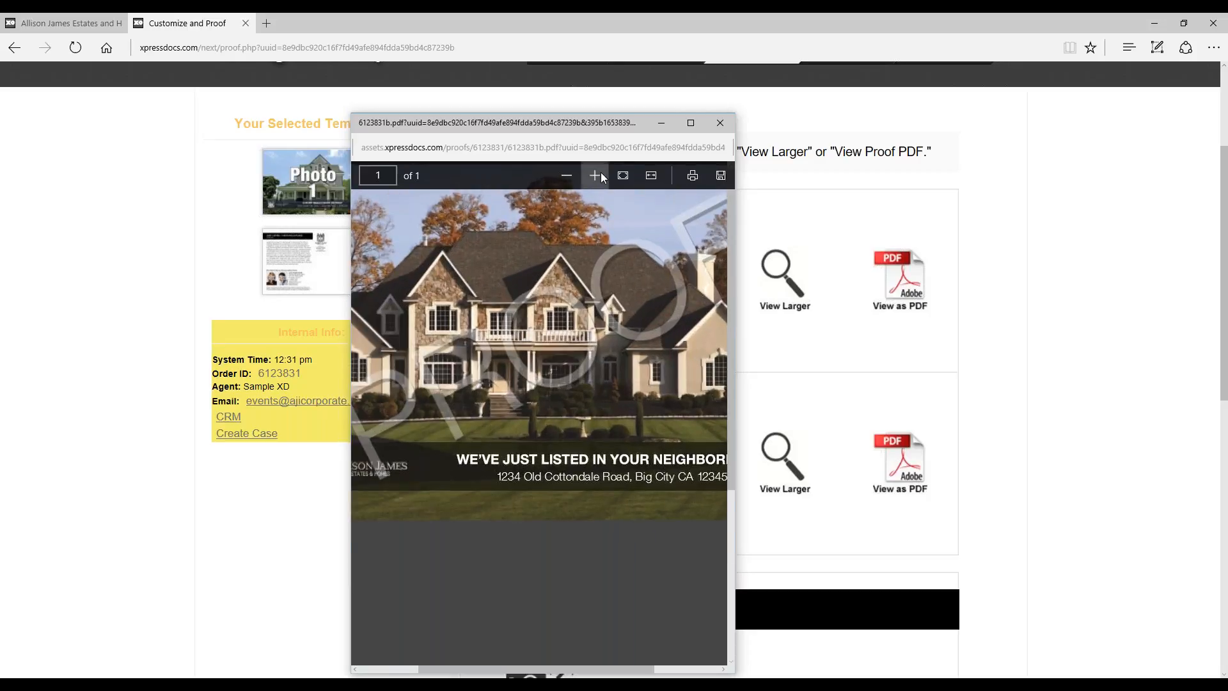
click(595, 175)
click(691, 123)
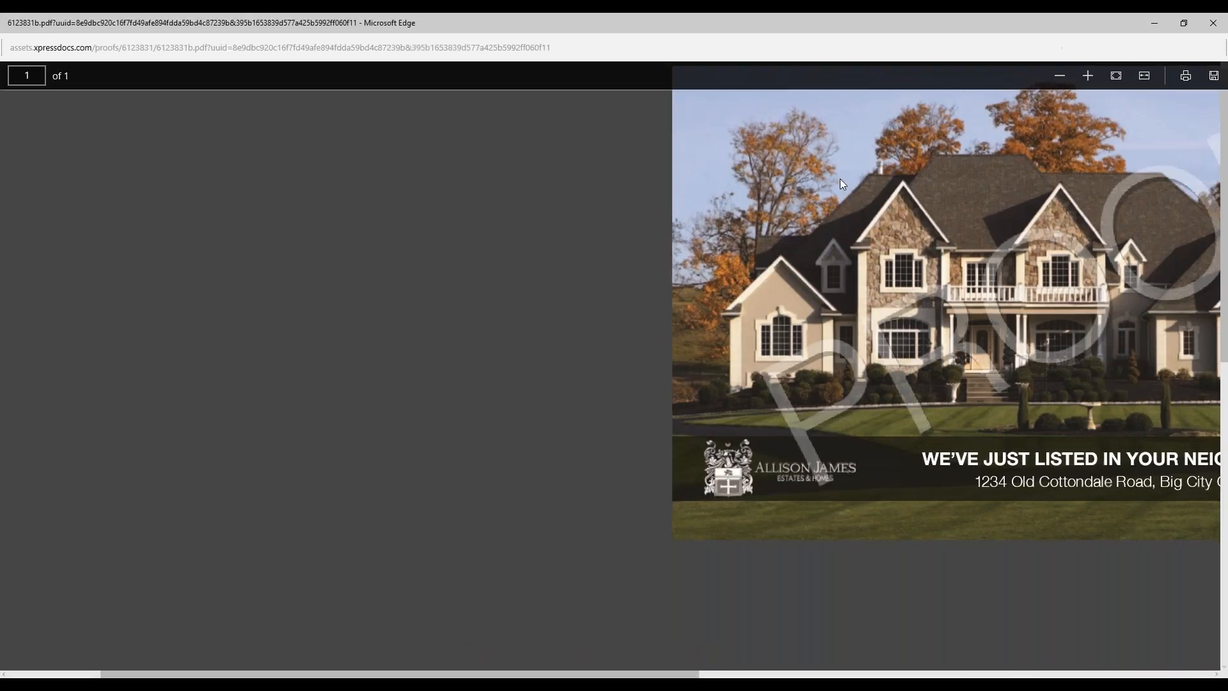
Step: Examine the full width of the enlarged front proof and close the PDF
scroll(625, 669, left, 1)
scroll(485, 643, right, 2)
scroll(484, 643, down, 1)
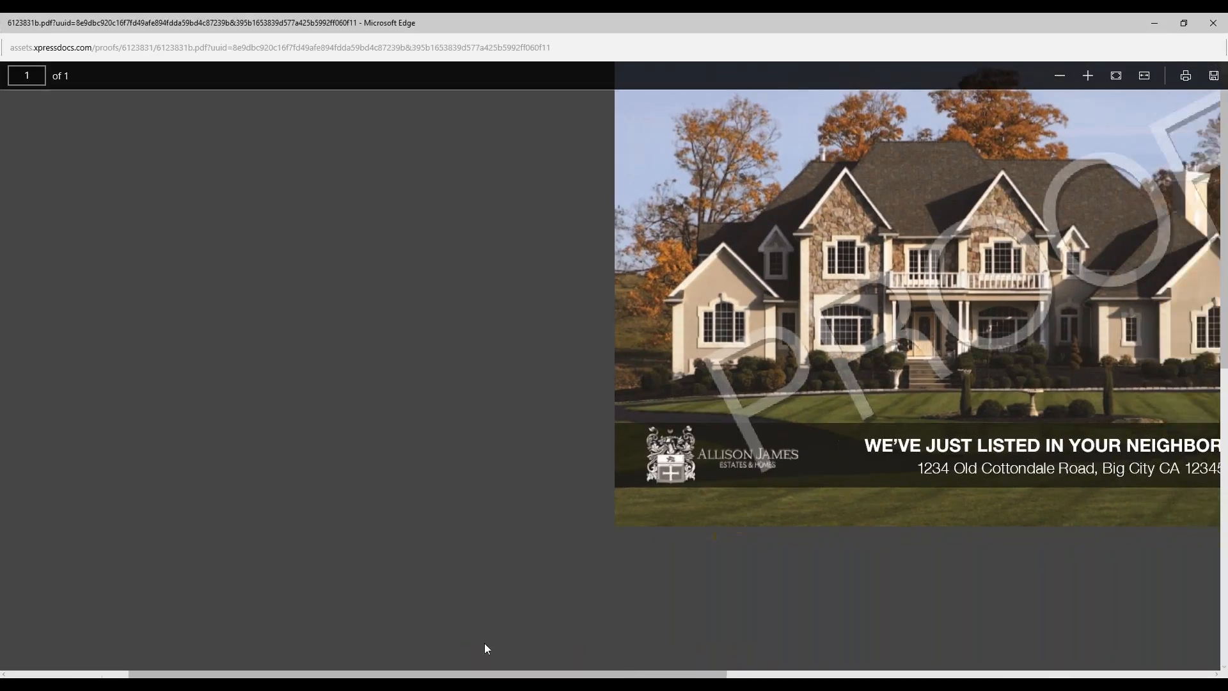
scroll(515, 675, right, 5)
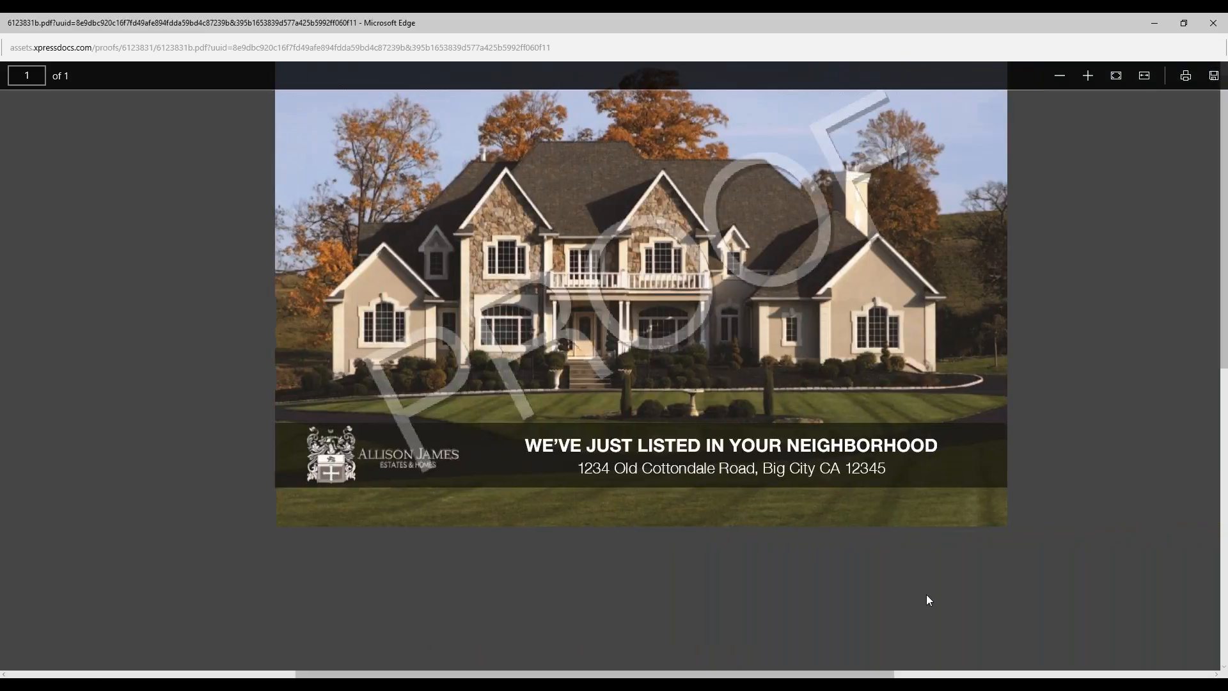
scroll(1077, 508, up, 1)
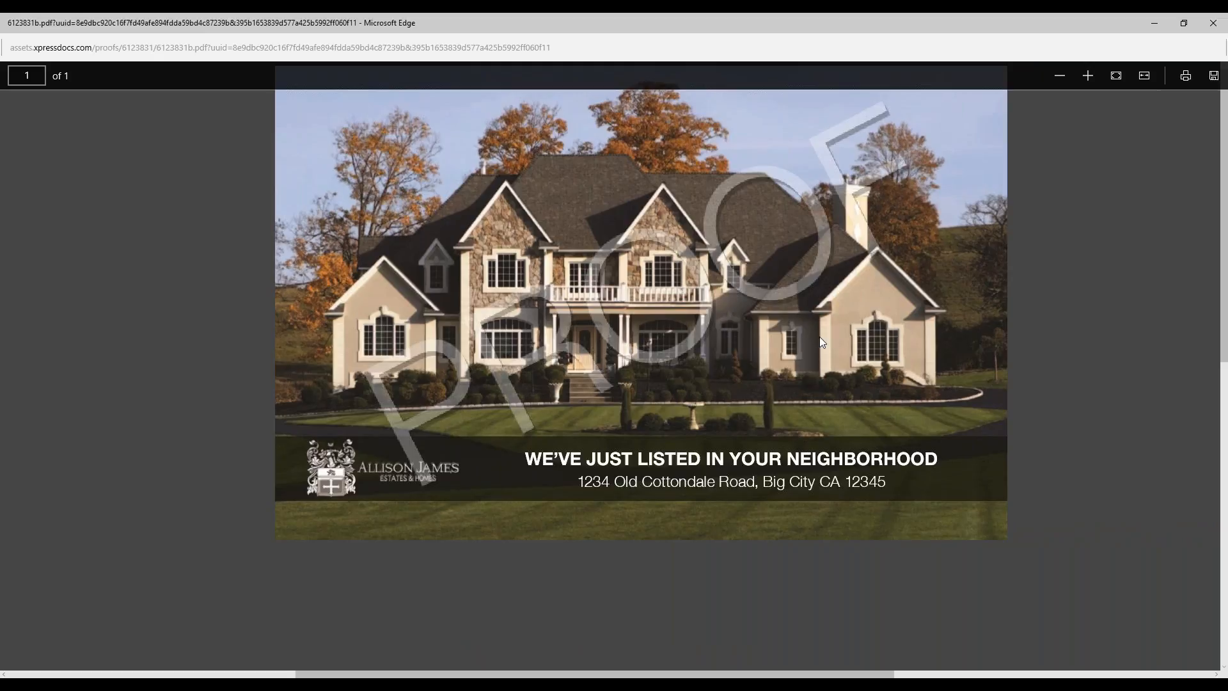
click(1210, 21)
Step: Accept all three Customer Agreement statements on the Proofing Summary and proceed to the delivery options
scroll(1050, 466, down, 2)
scroll(1050, 466, down, 10)
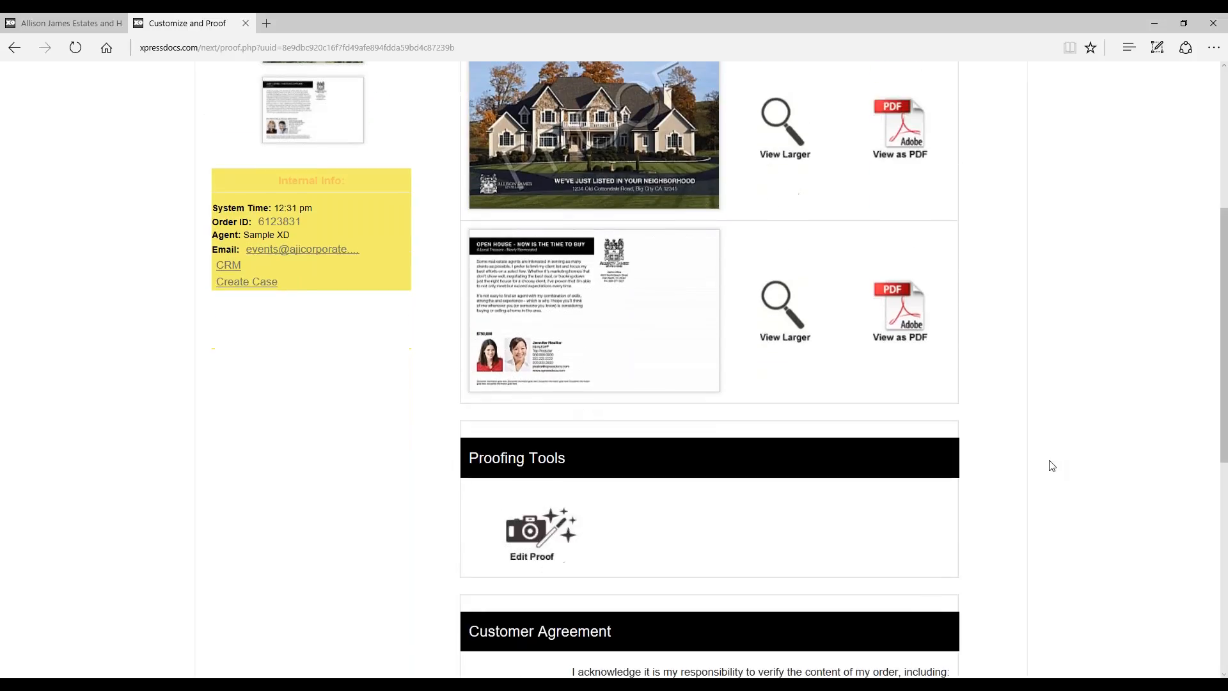
click(513, 299)
click(513, 367)
click(513, 456)
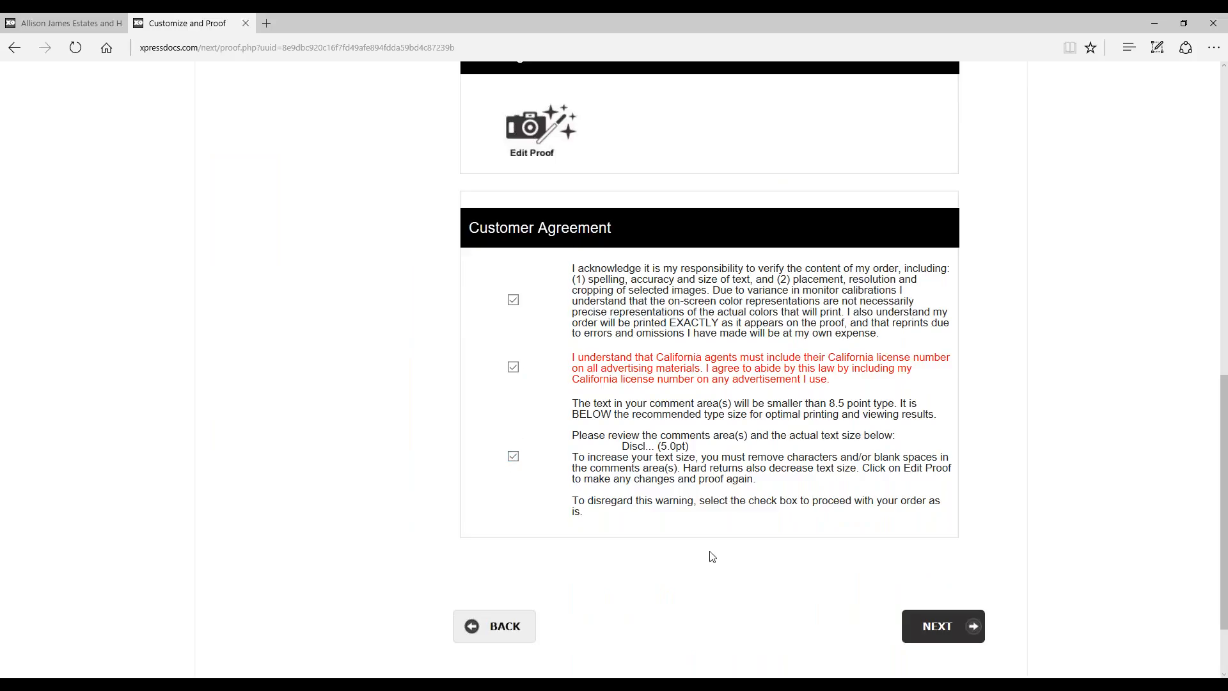
scroll(712, 557, up, 3)
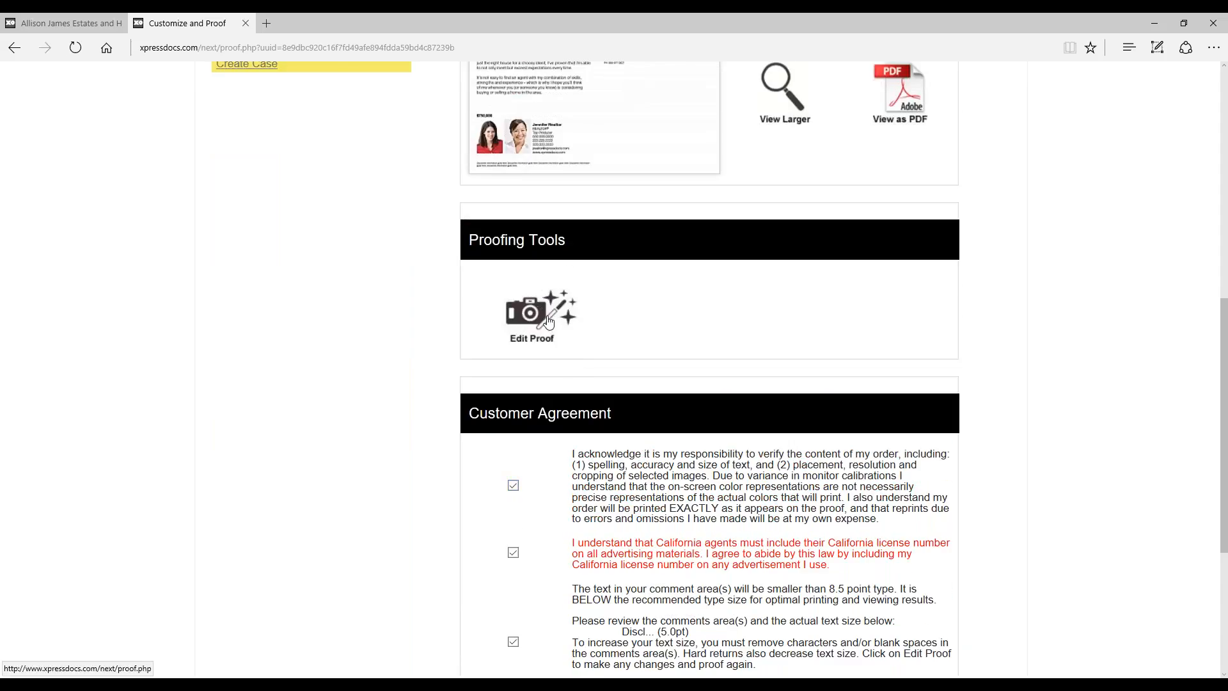
scroll(939, 480, down, 3)
click(953, 536)
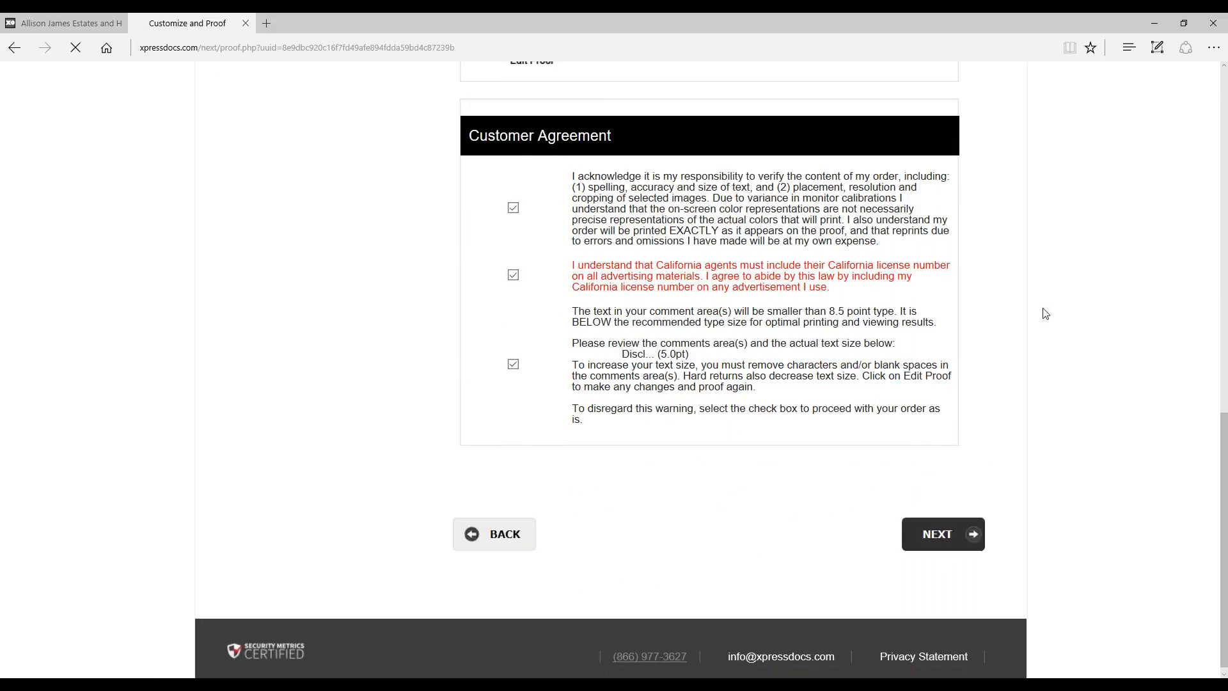
Step: Choose the Complete Mailing Service as the delivery method and continue to the First Class and Standard Mail rates
scroll(1044, 311, down, 5)
scroll(1044, 311, down, 2)
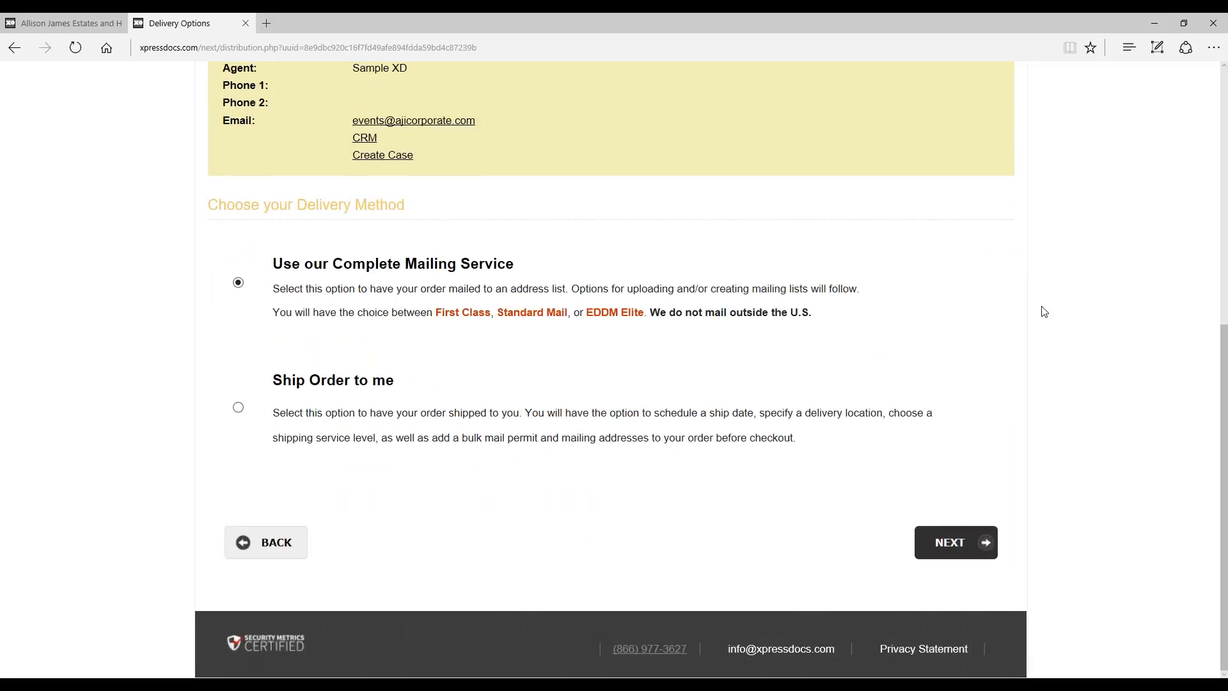
click(239, 409)
click(238, 284)
click(966, 544)
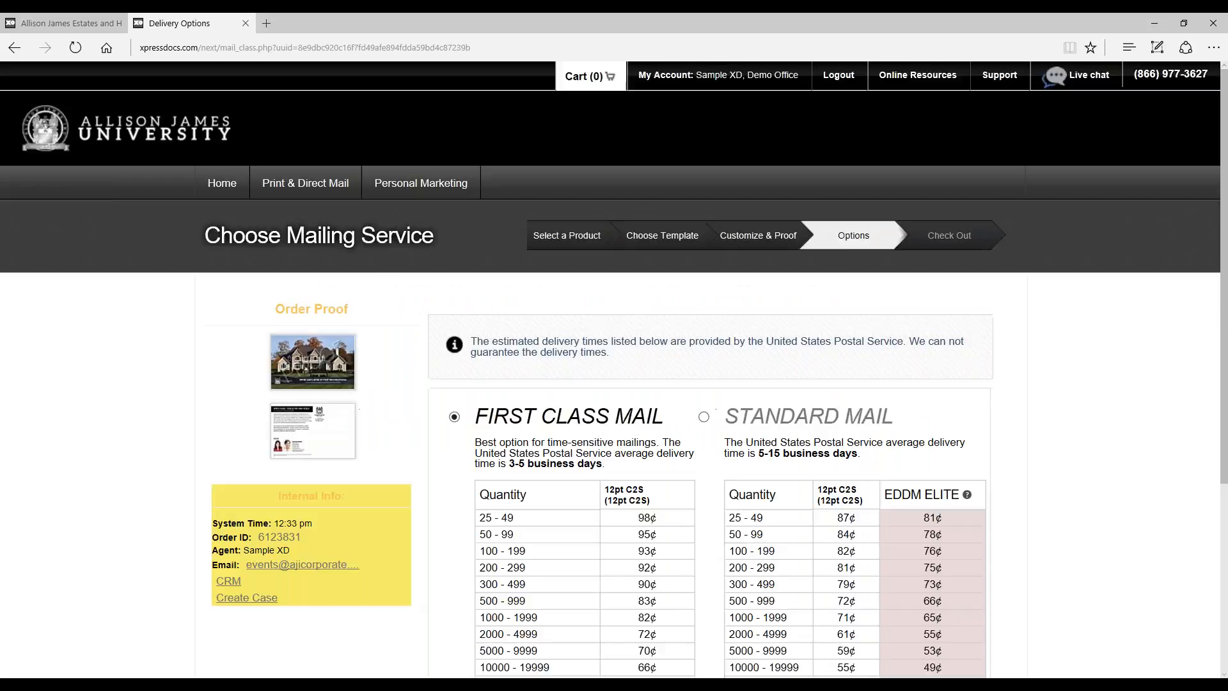
scroll(1178, 455, down, 3)
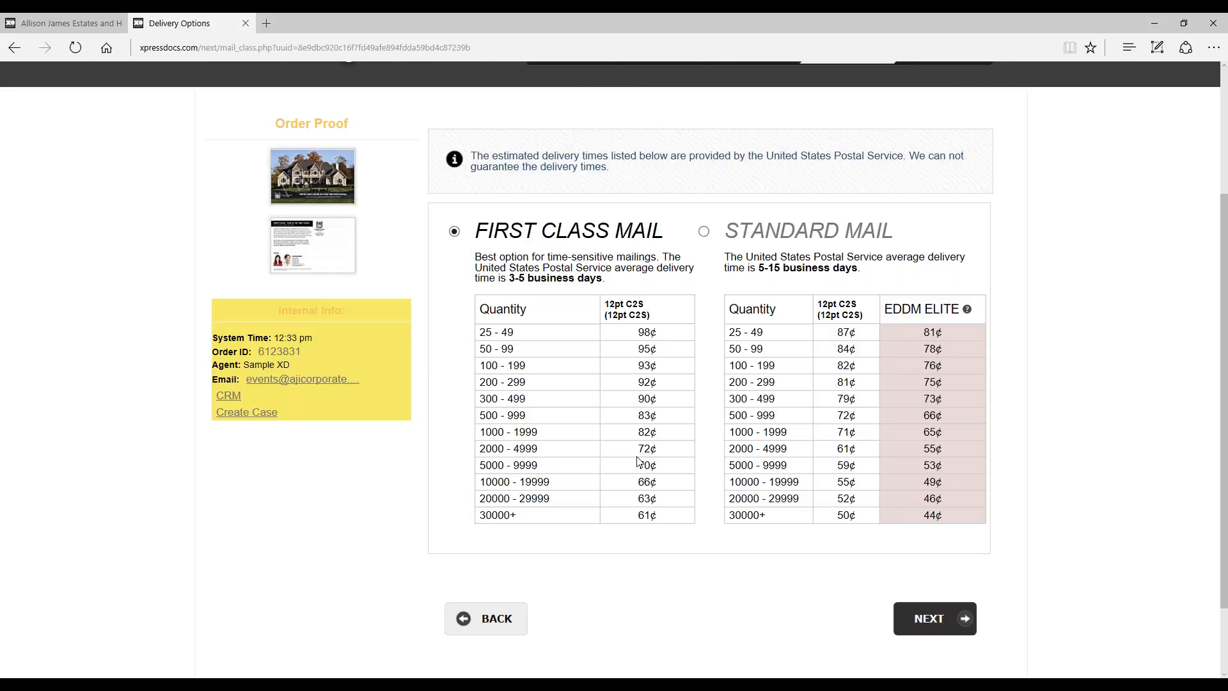
Step: Choose Standard Mail as the mailing class and continue to the addressing options
click(705, 232)
click(963, 618)
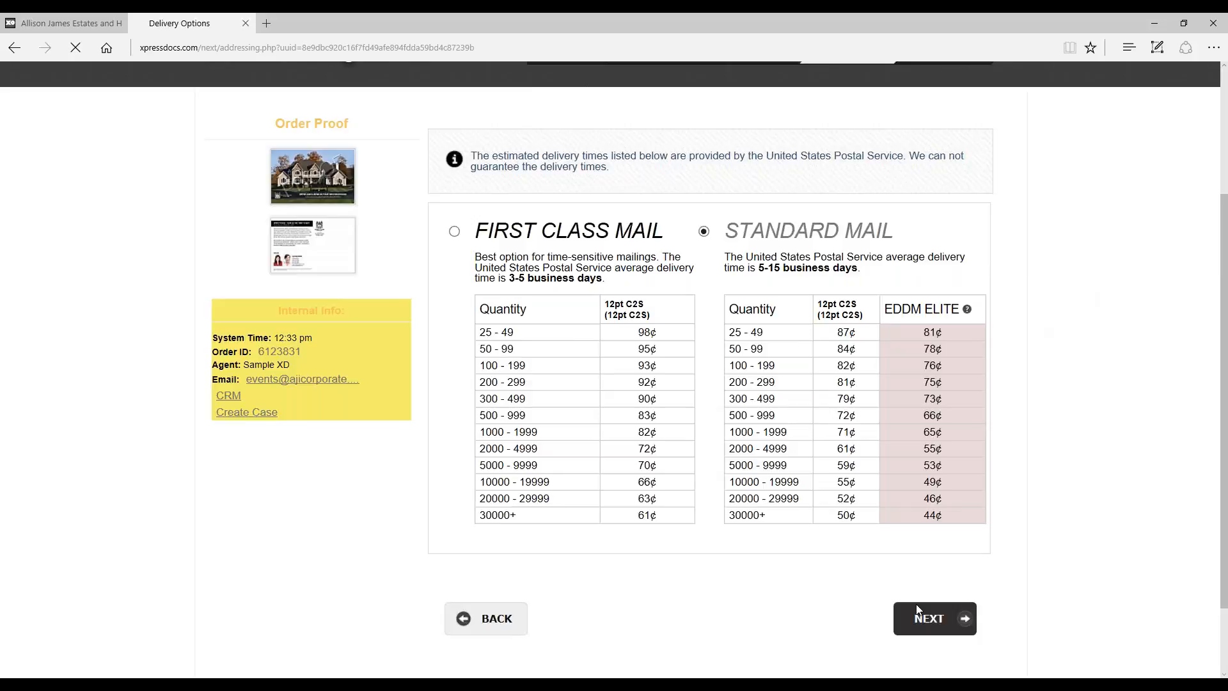
Step: Start uploading an address list, view the example Microsoft Excel screenshots of the column layout and close them
scroll(1031, 396, down, 1)
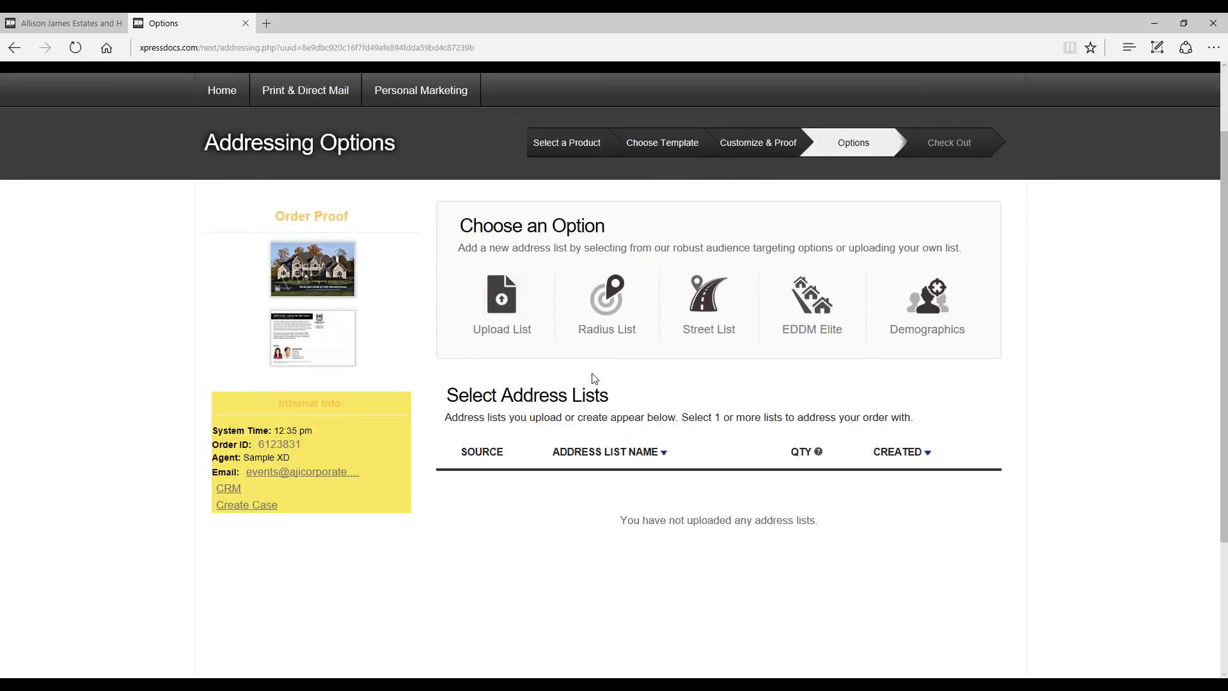
scroll(1023, 358, down, 1)
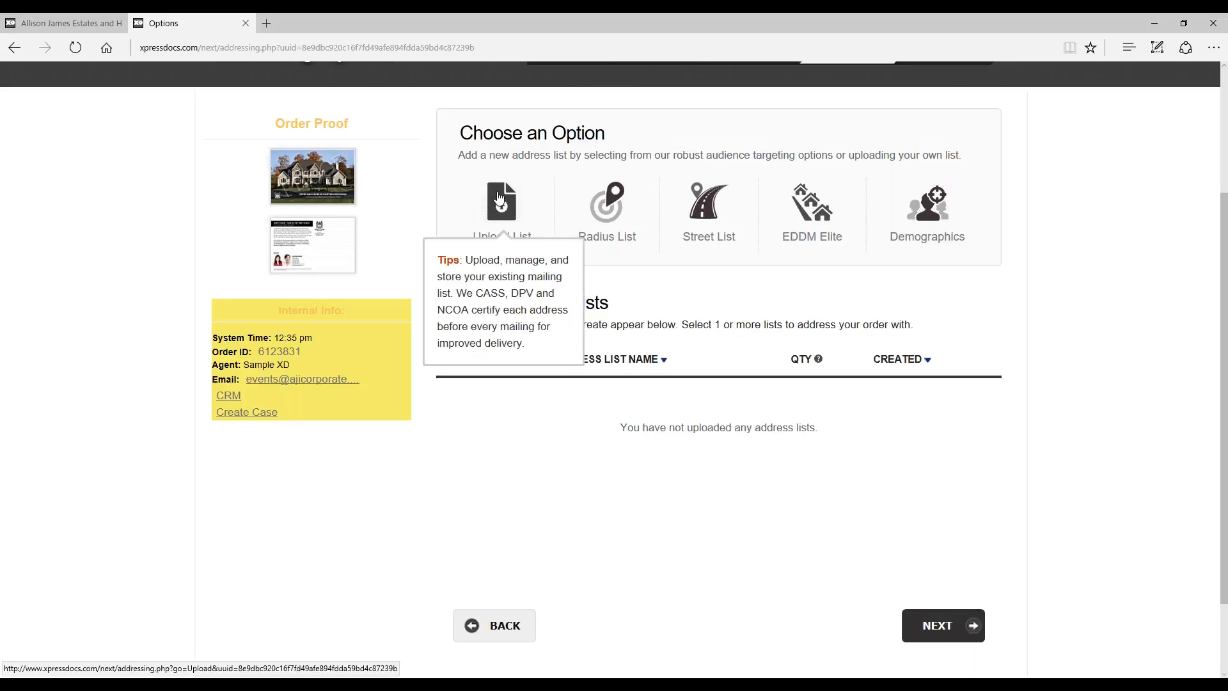
click(501, 199)
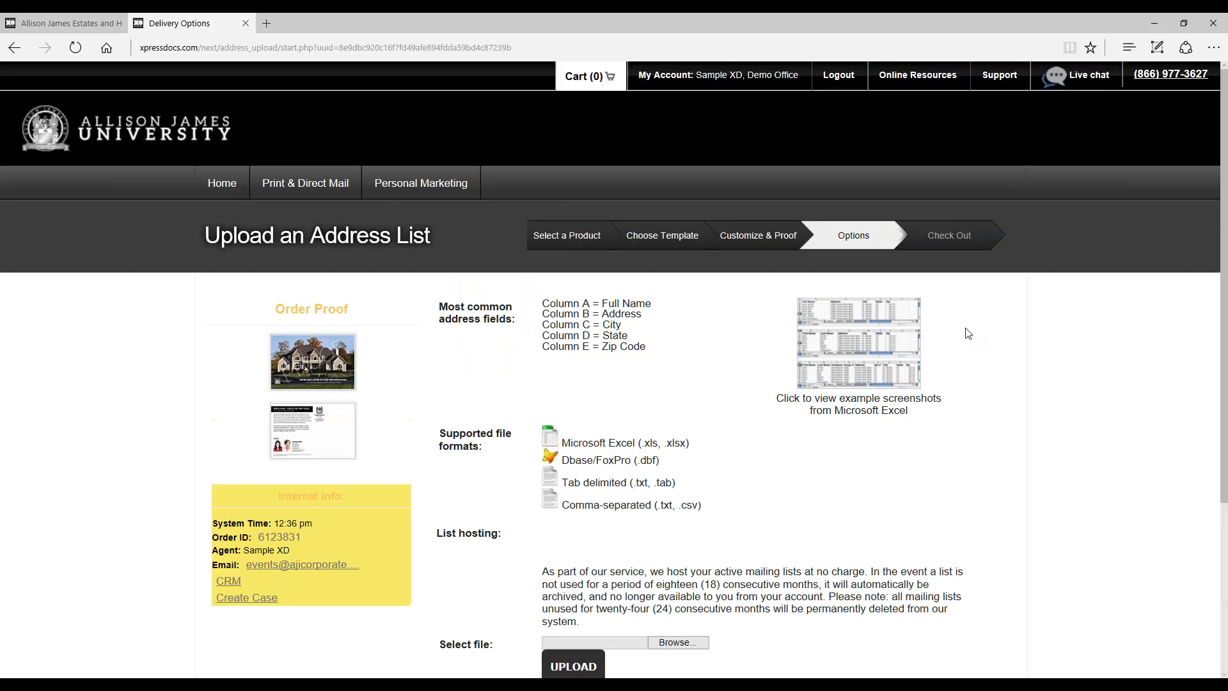
scroll(968, 345, down, 2)
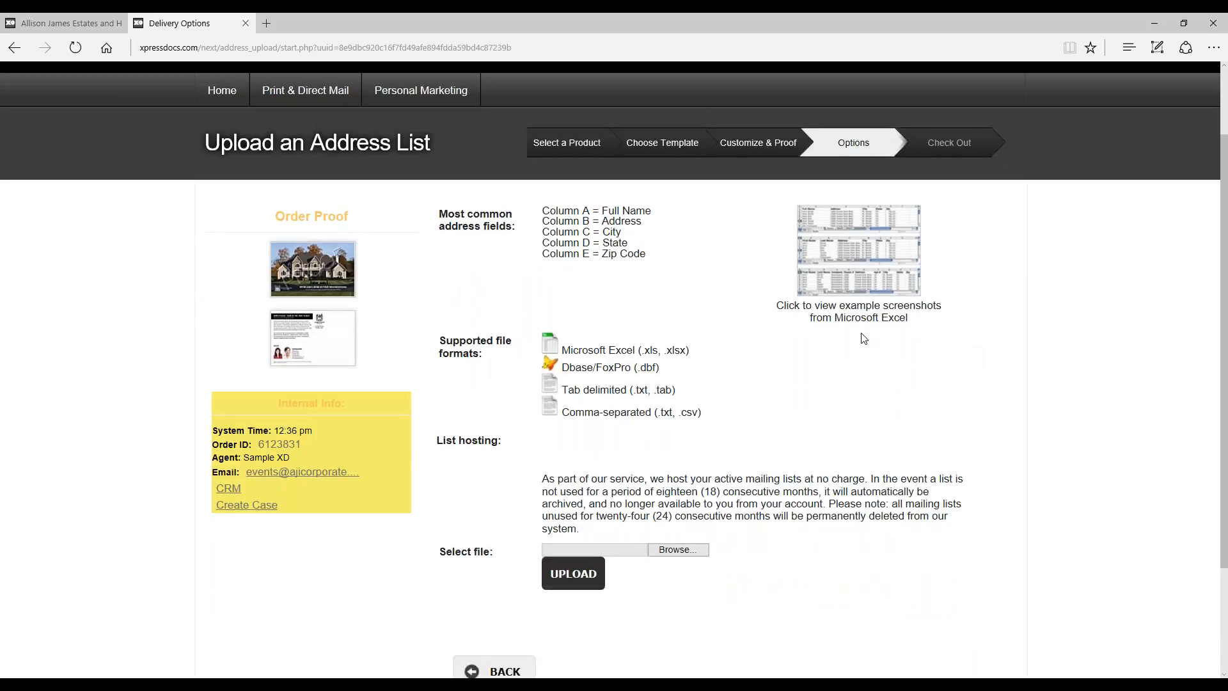
click(861, 288)
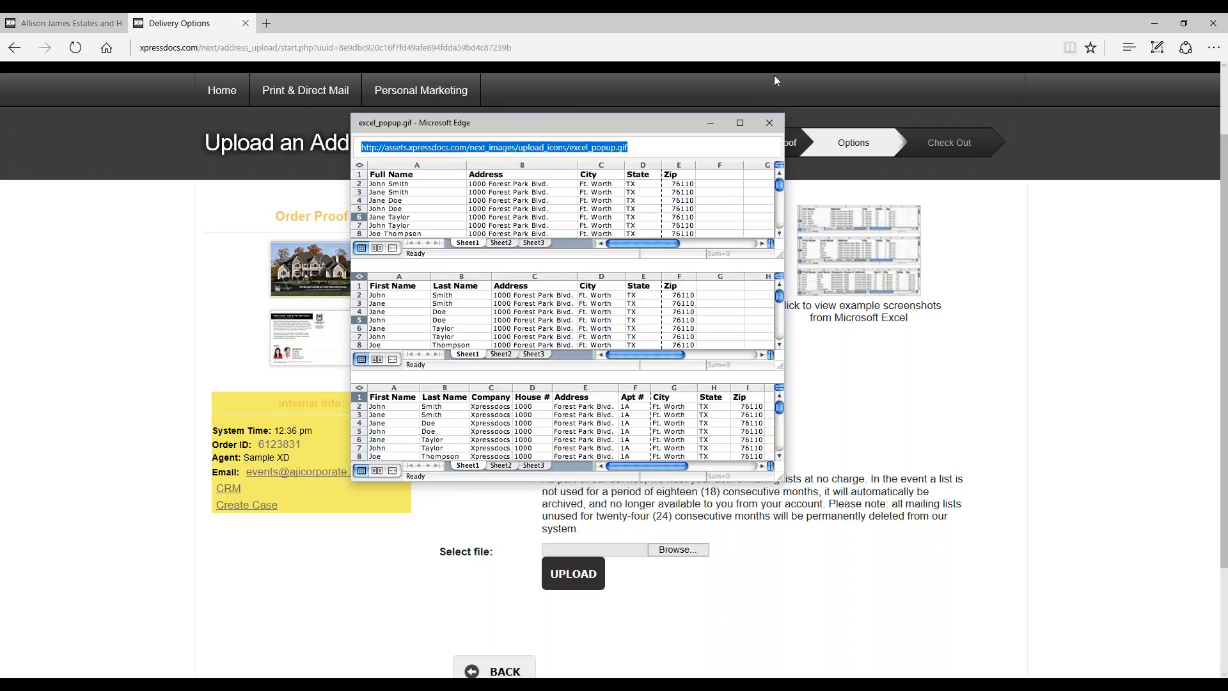
click(770, 122)
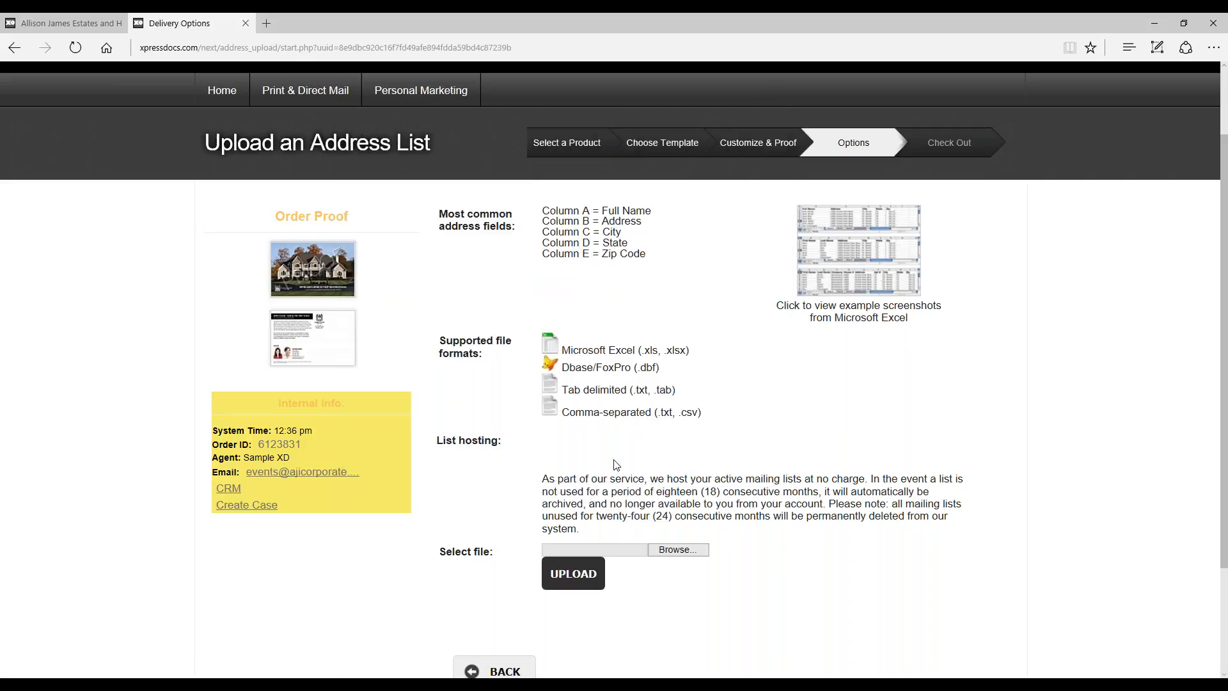
Step: Select the Postcard Example address file from the sample pictures folder on the Desktop and upload it
click(689, 560)
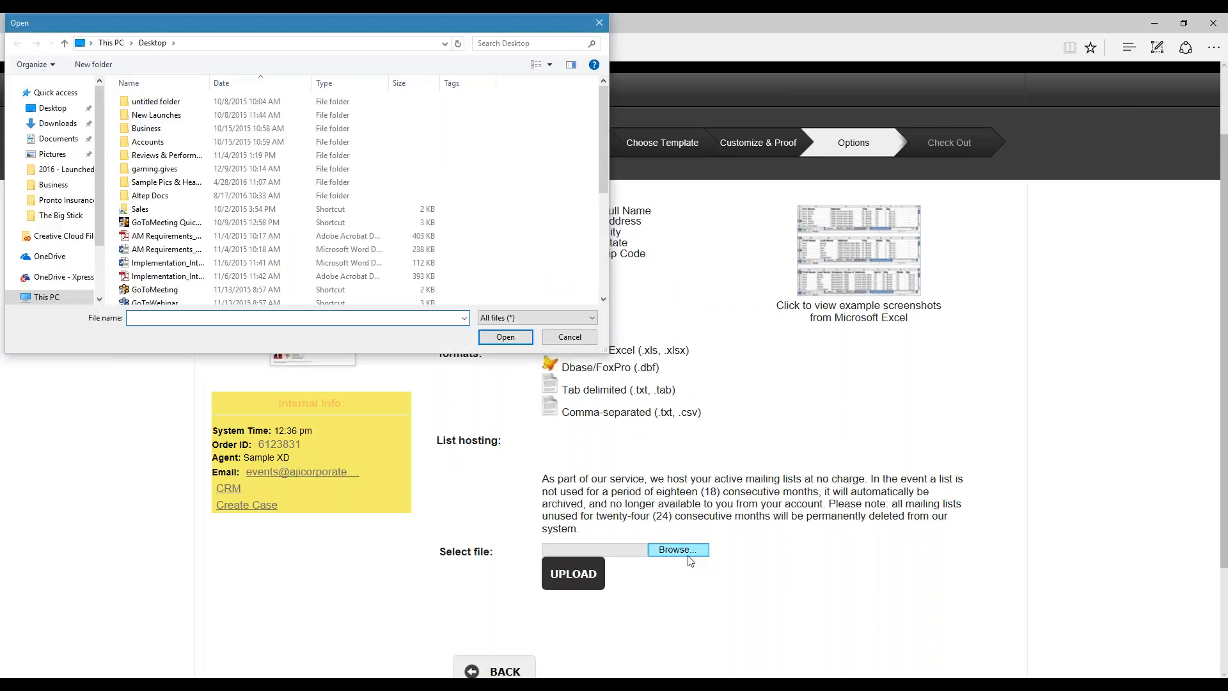
double_click(169, 182)
double_click(559, 220)
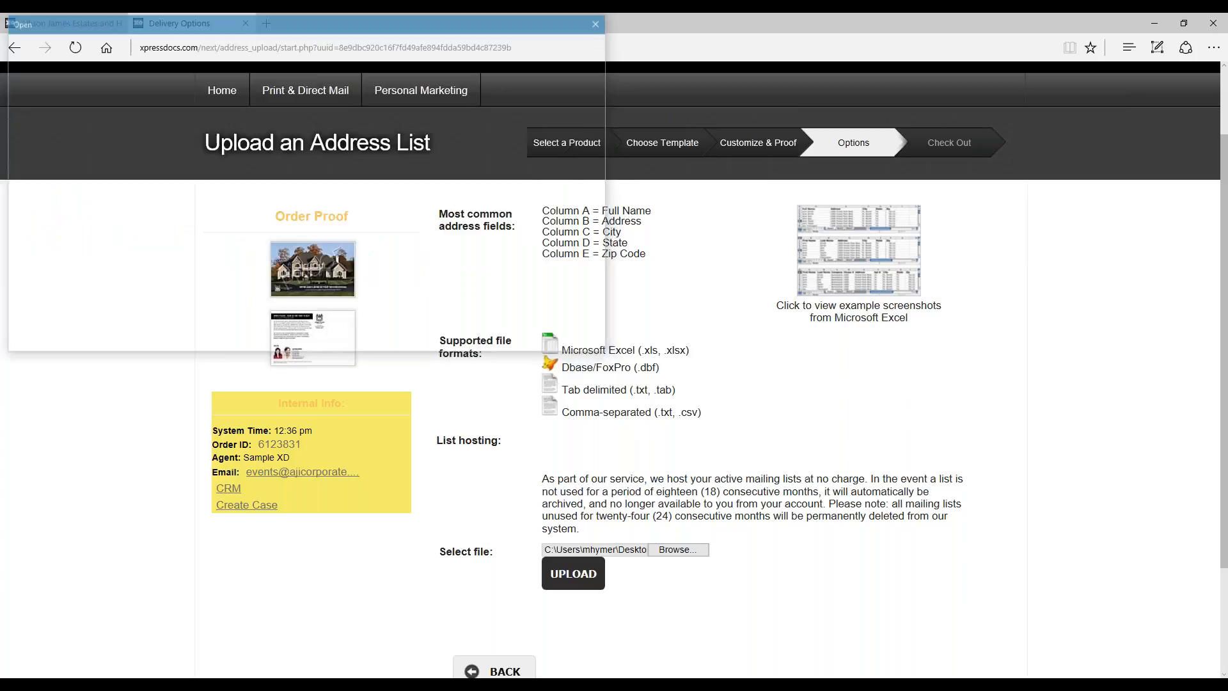
click(564, 589)
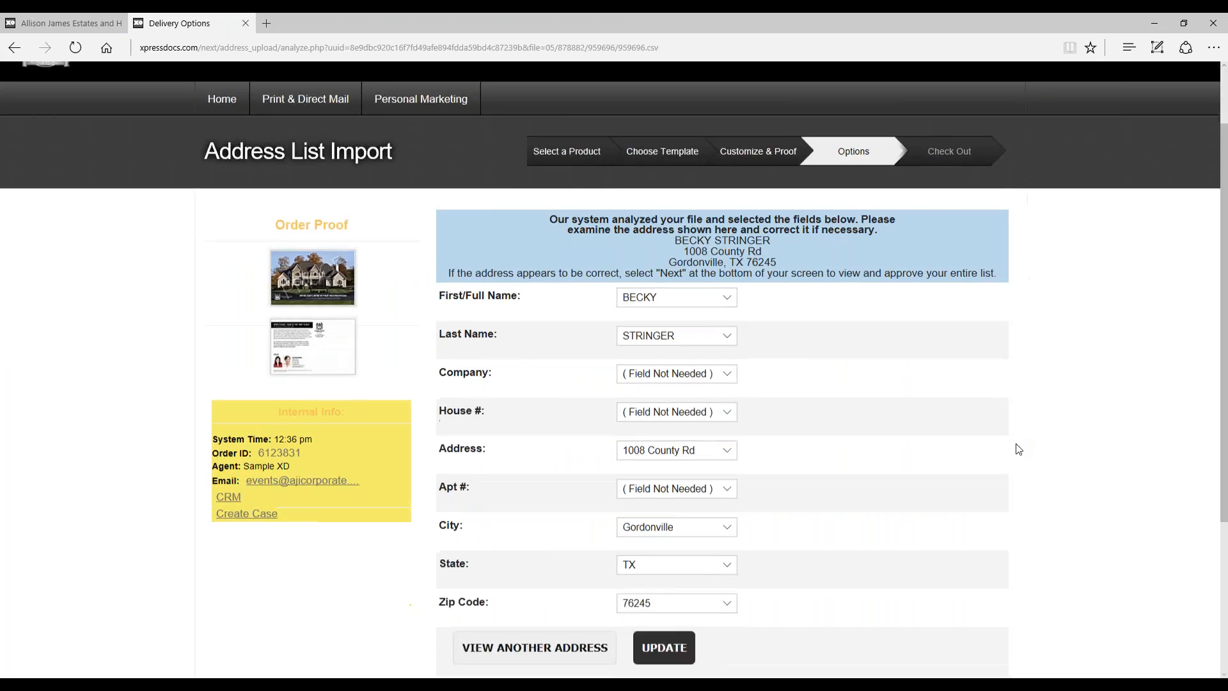
Step: Check the choices for the First/Full Name field, keep the suggested field matches and continue to the full list review
scroll(1017, 448, down, 2)
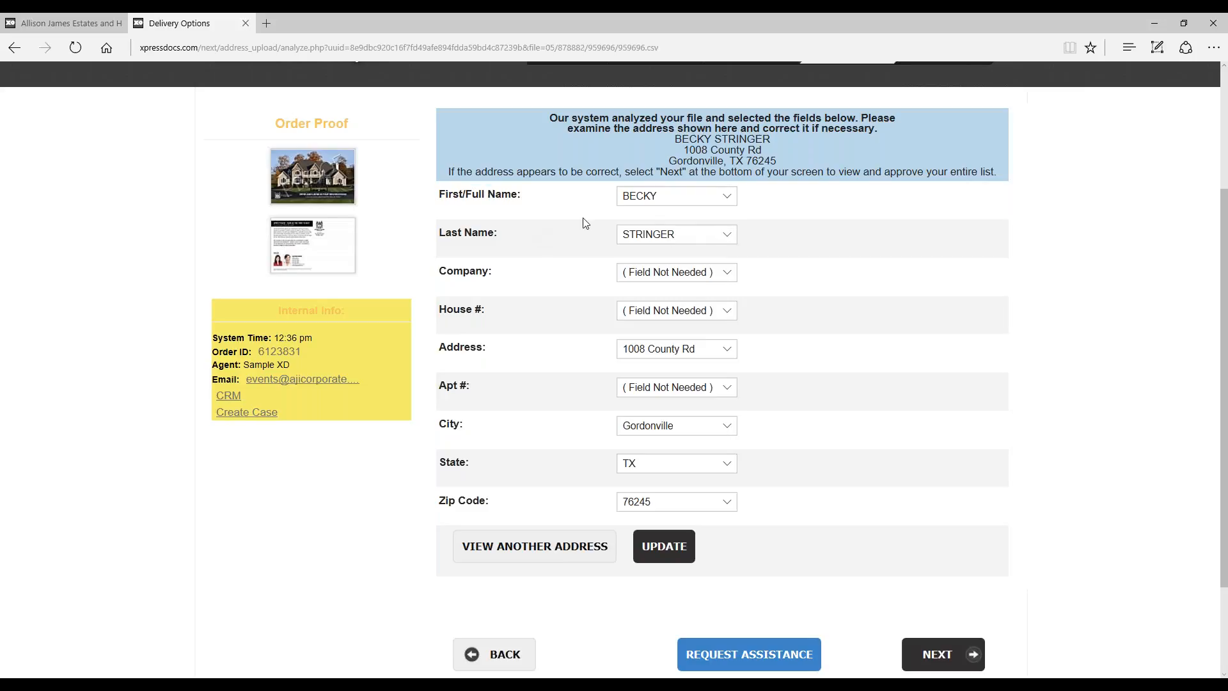
click(690, 199)
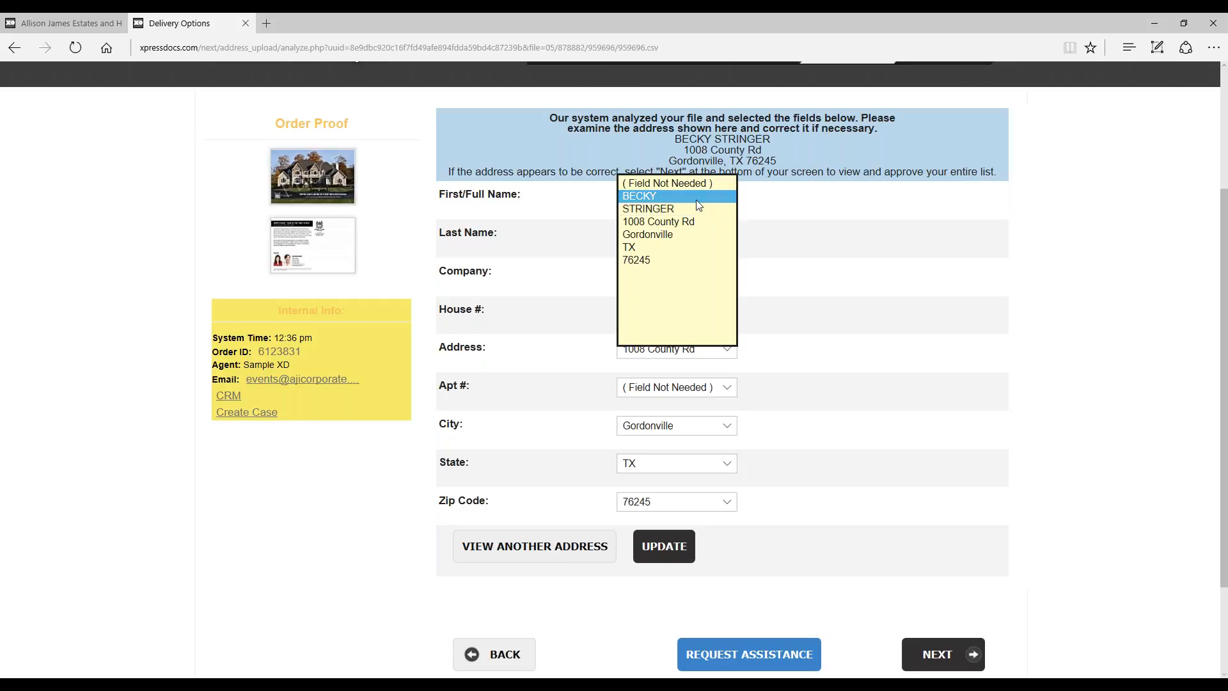
click(873, 210)
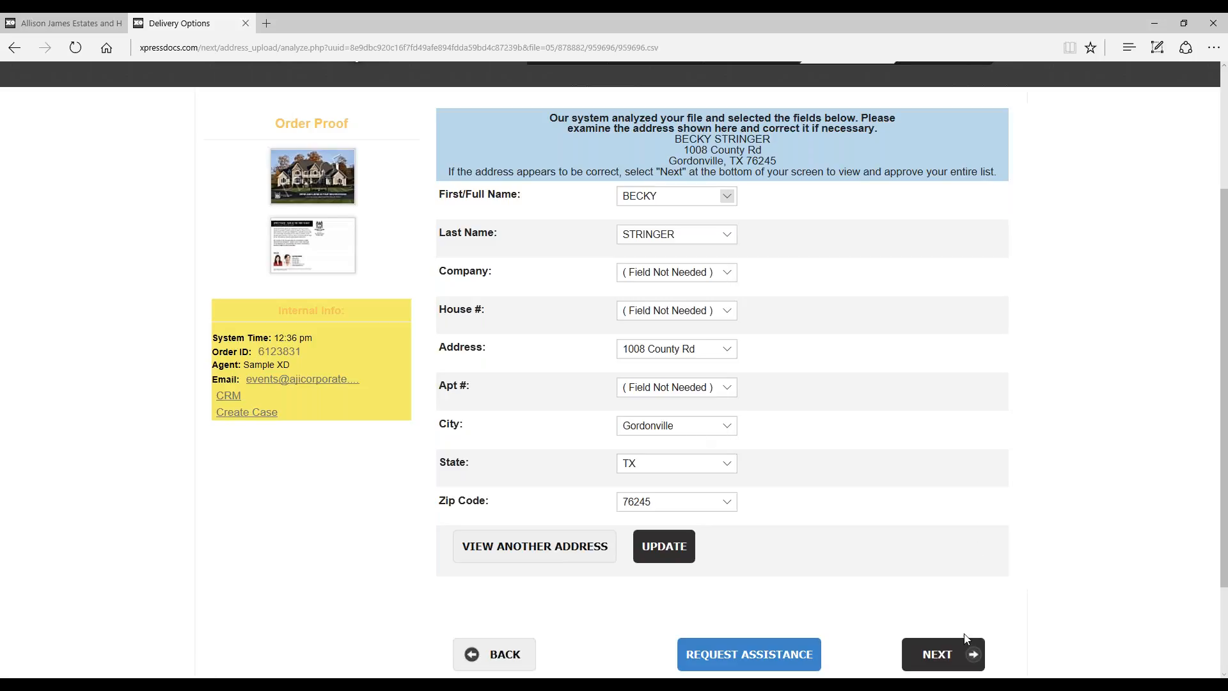
click(942, 654)
Step: Review the imported addresses, name the list Client List, approve it without addressing changes and finish the upload
scroll(987, 340, down, 3)
scroll(987, 329, down, 5)
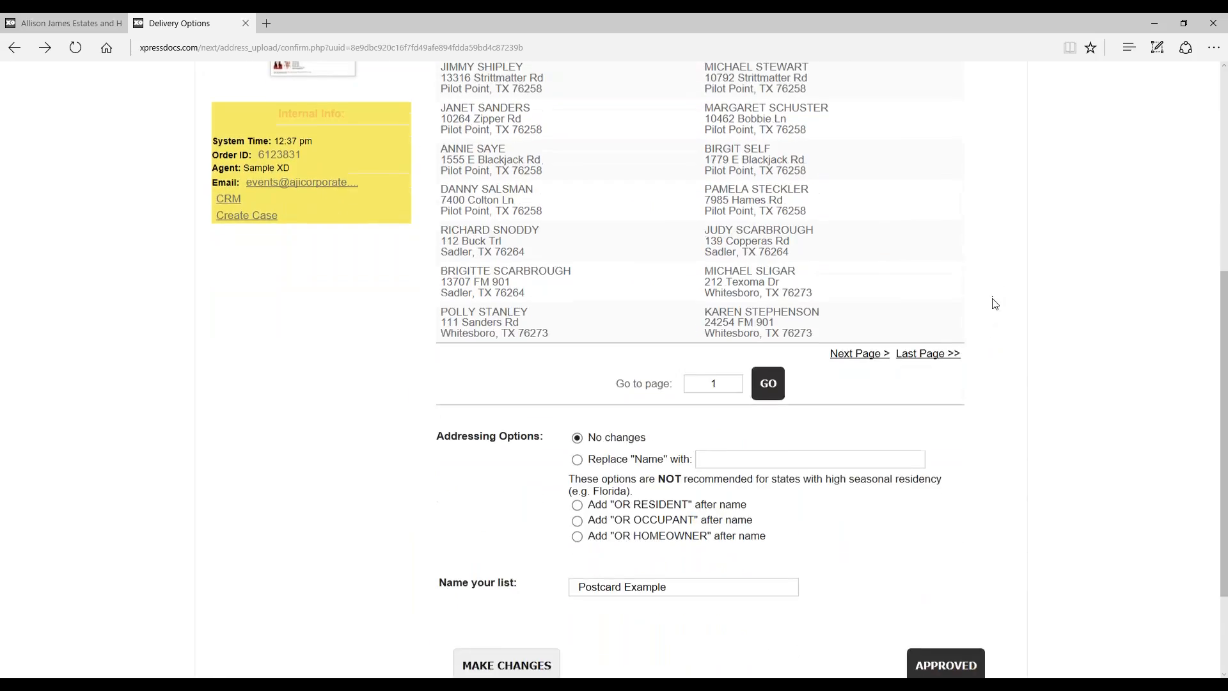
scroll(992, 301, up, 3)
scroll(994, 304, down, 2)
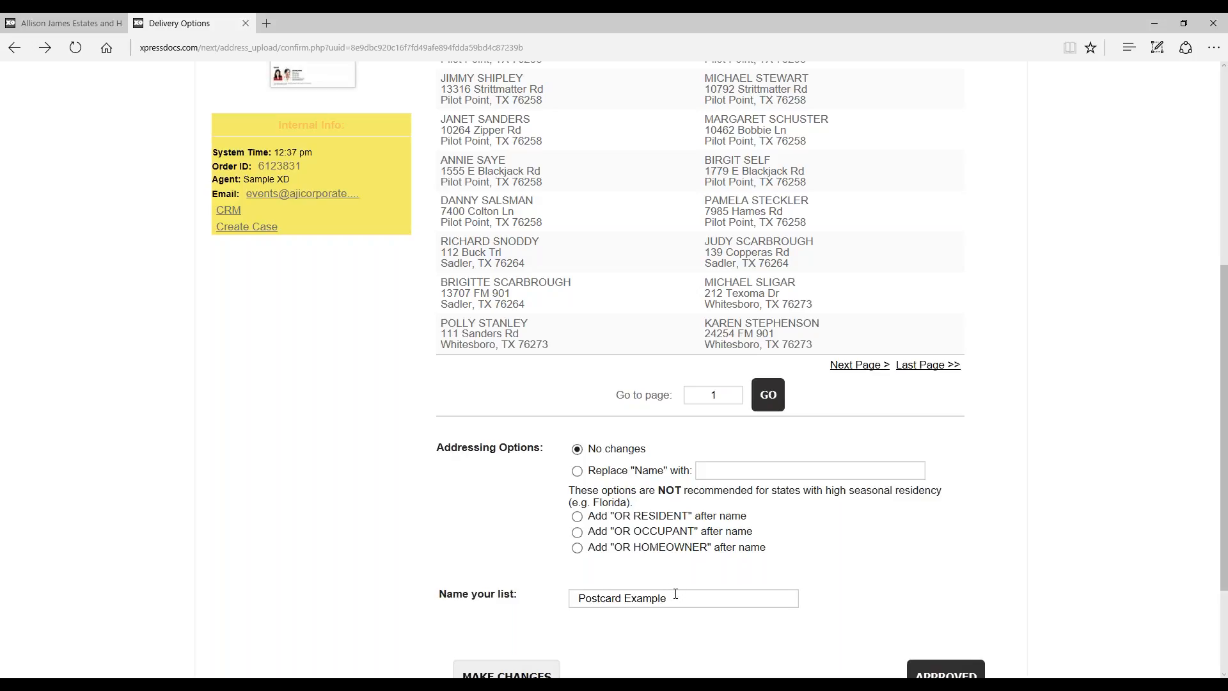
drag(676, 597, 522, 592)
text(Client List)
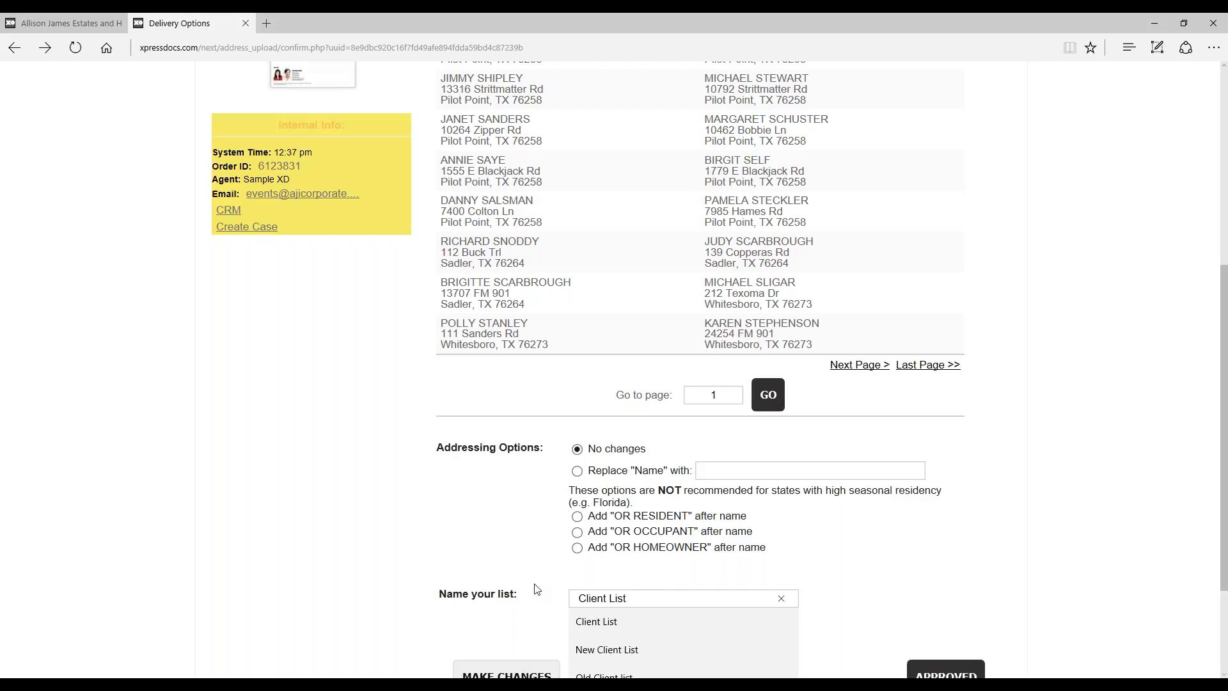
click(1067, 564)
scroll(1030, 581, down, 2)
click(952, 583)
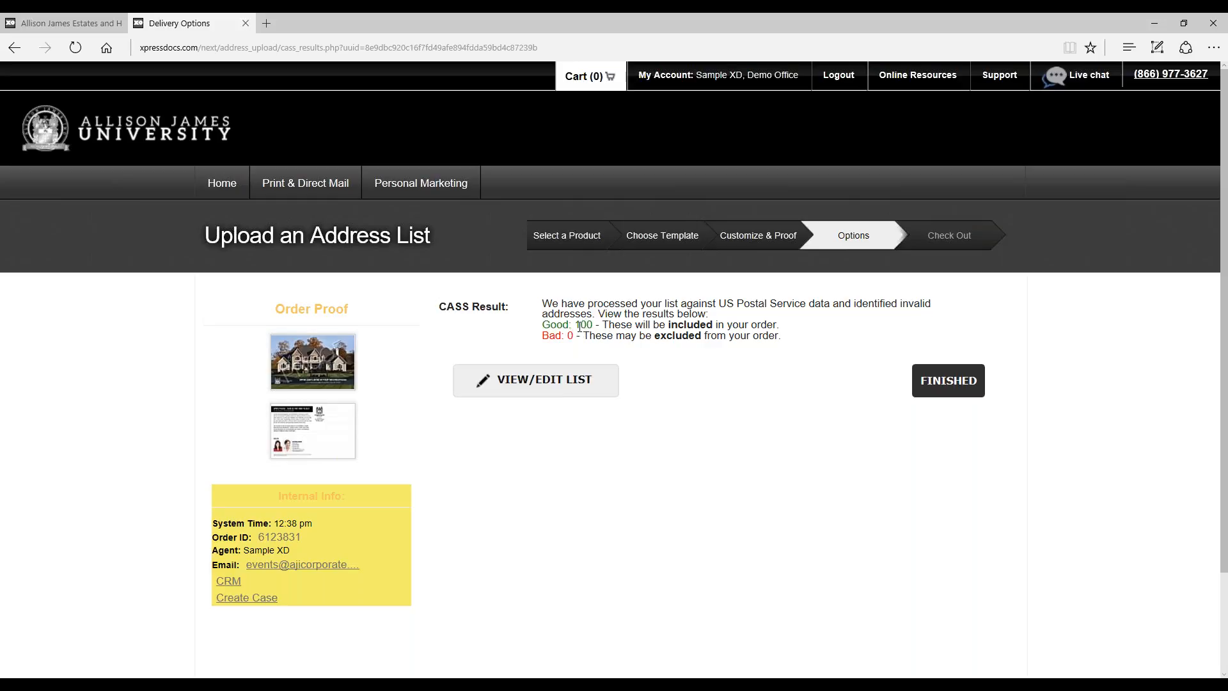
click(946, 382)
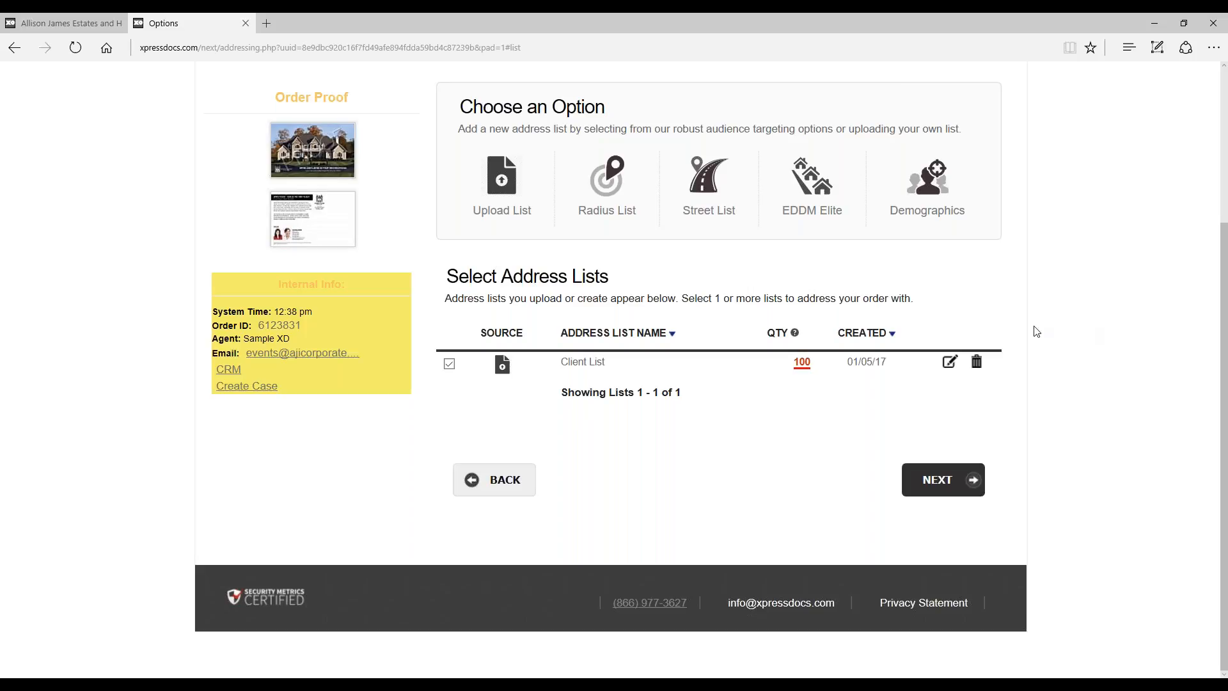
Step: Start a radius list and enter the street address and zip code of the property at its center
mouse_move(606, 182)
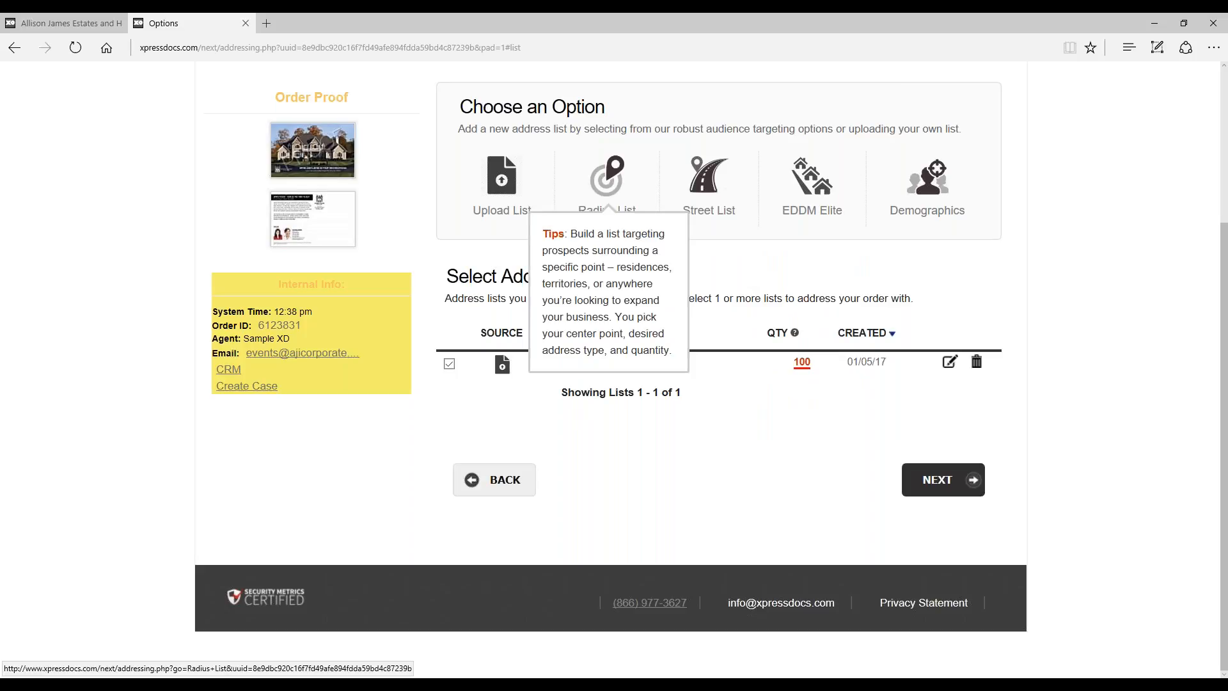
click(606, 183)
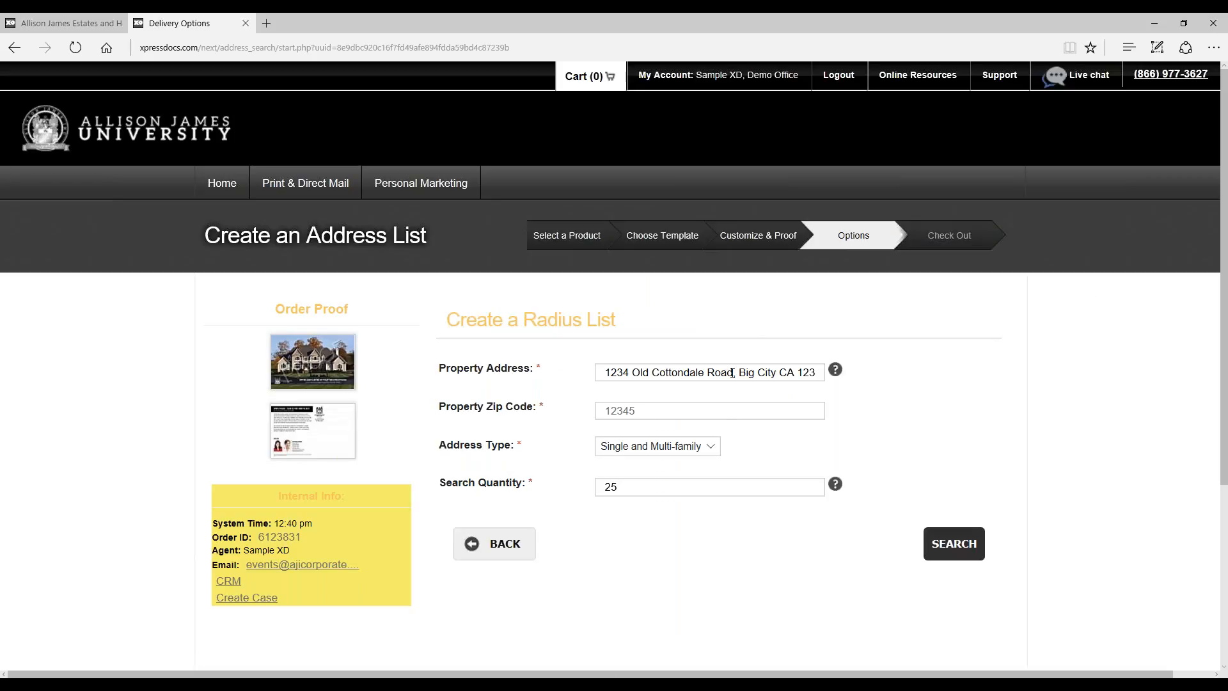
drag(800, 371, 571, 371)
text(490145)
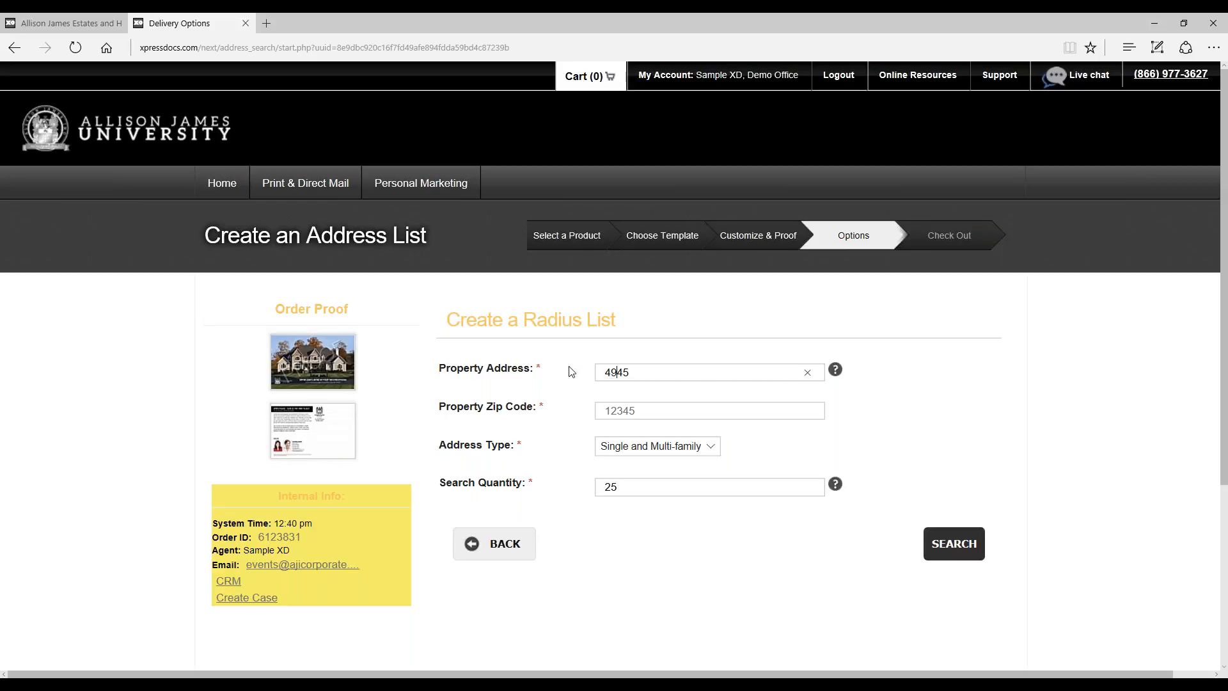
key(BackSpace)
key(BackSpace)
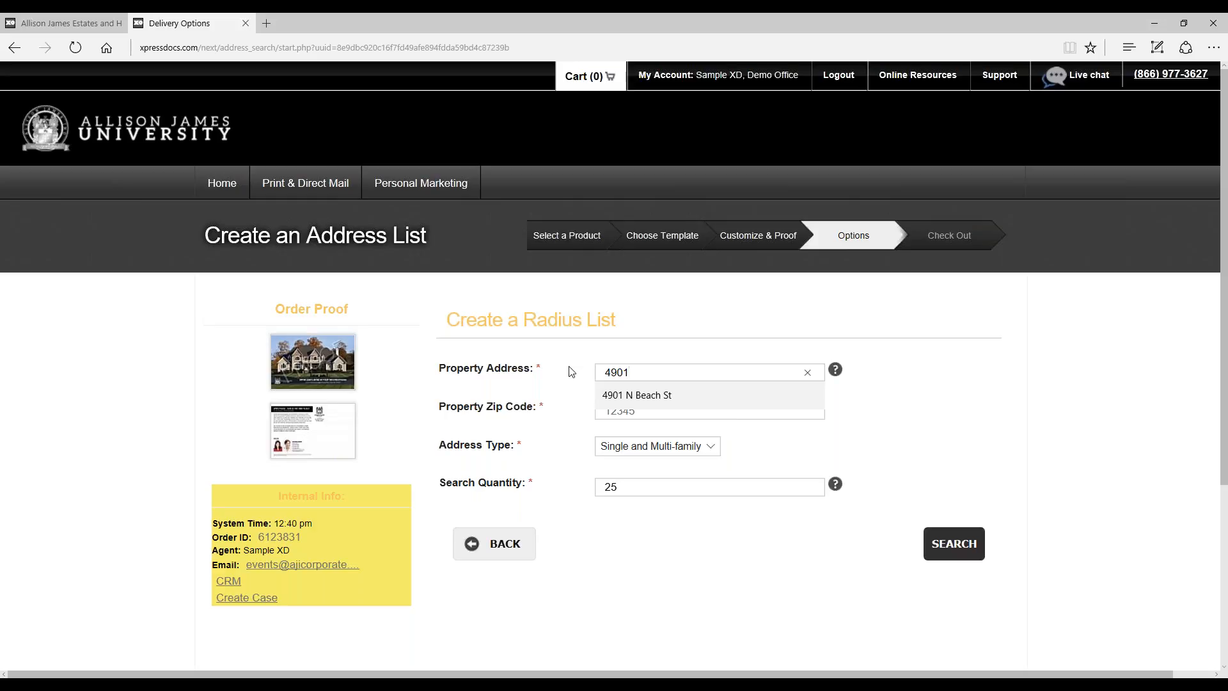
key(Down)
key(Return)
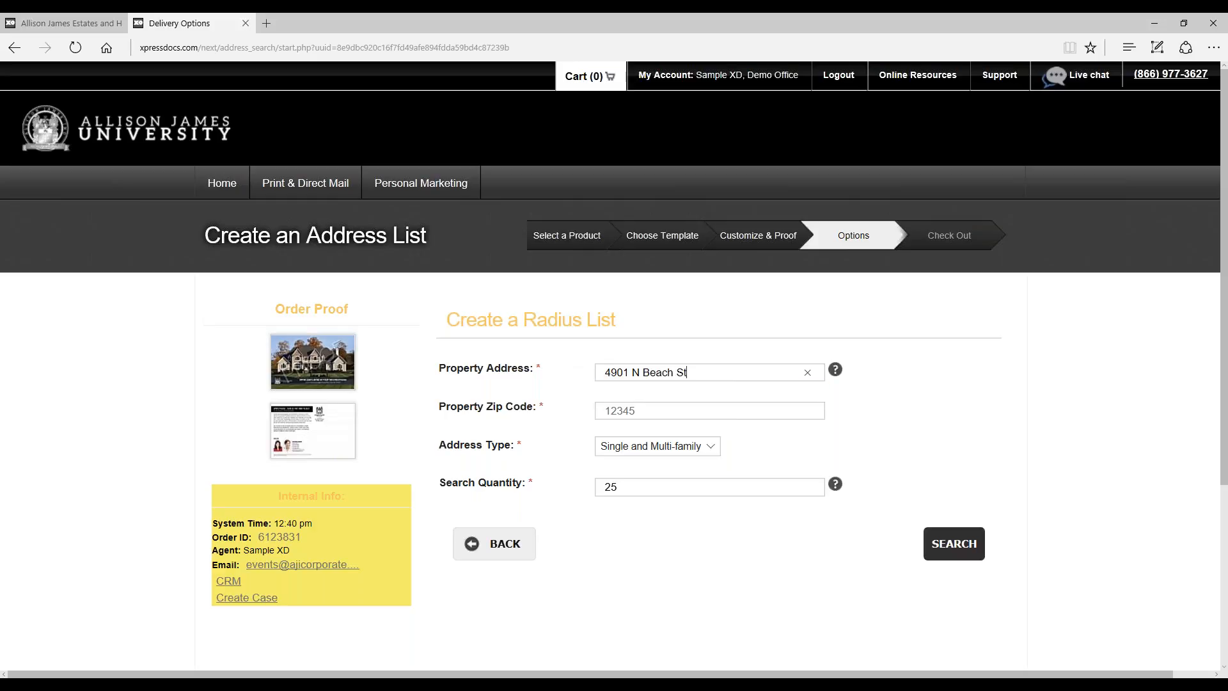
click(653, 413)
text(76)
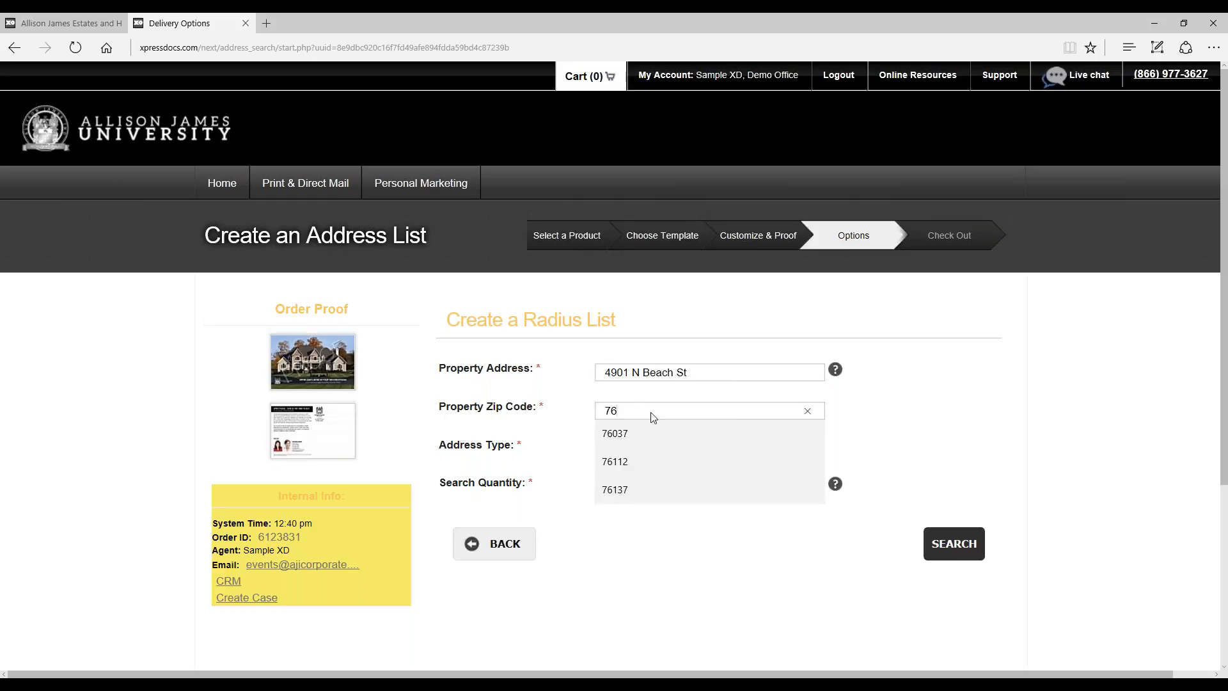
text(137)
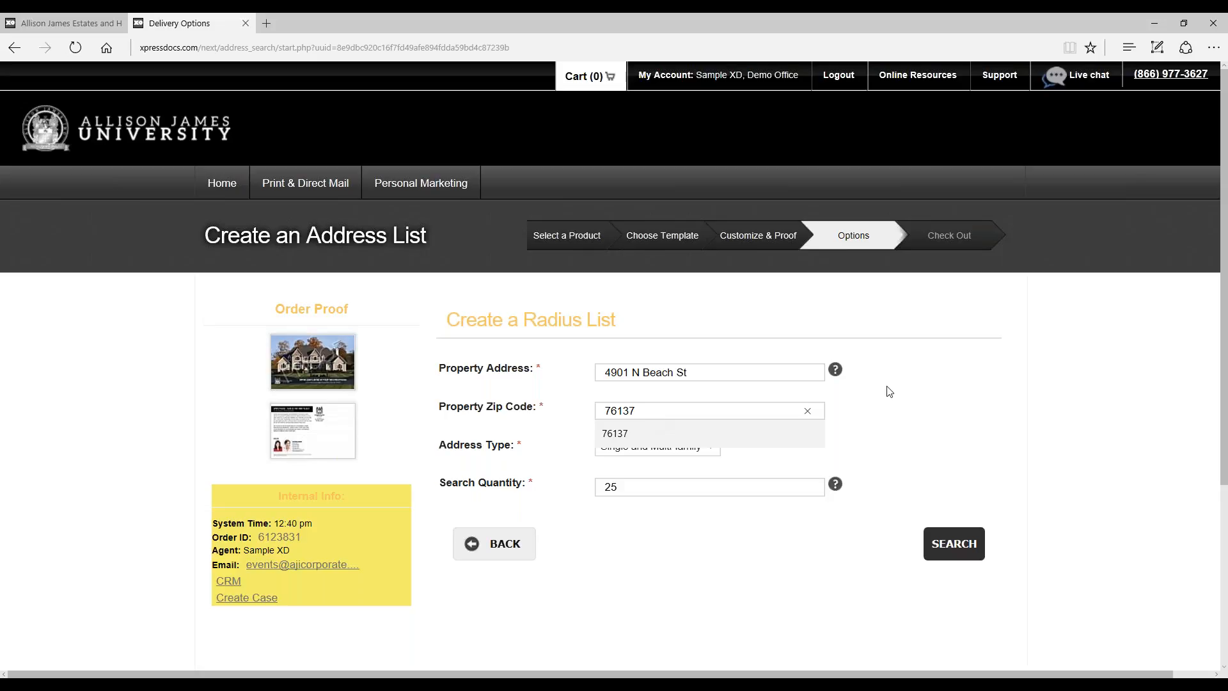
click(1069, 422)
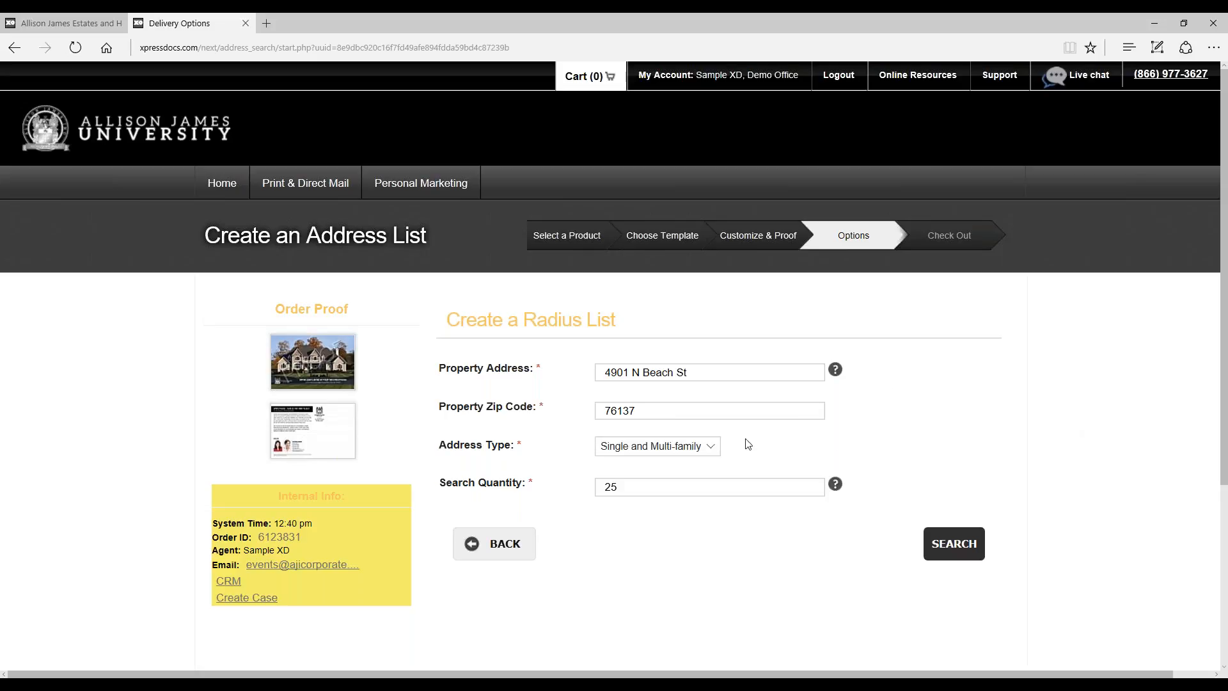
Step: Keep the address type at Single and Multi-family, set the search quantity to 100 and run the radius search
click(719, 446)
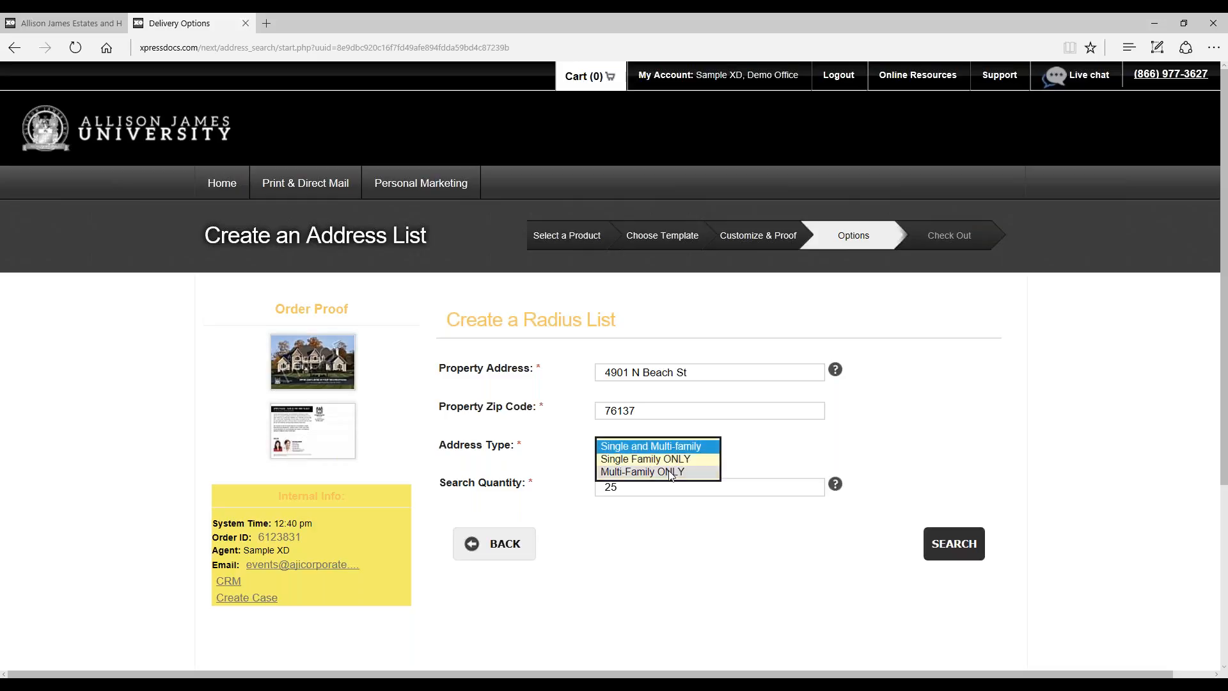
click(775, 462)
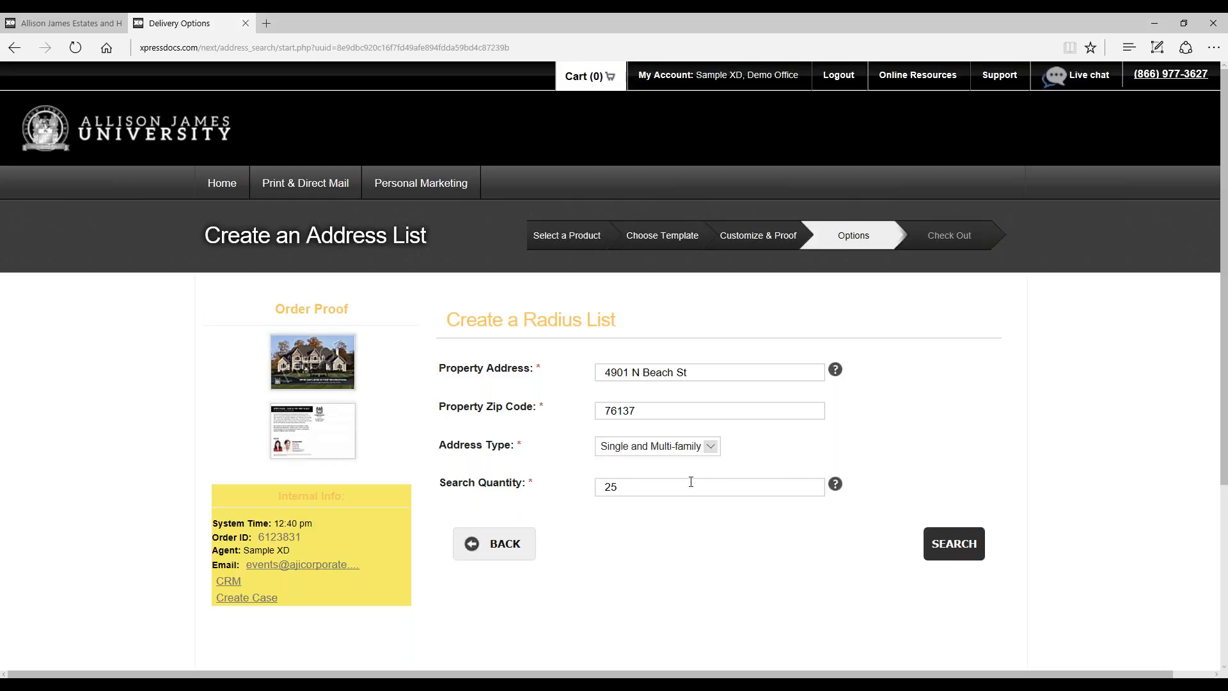
double_click(689, 482)
text(100)
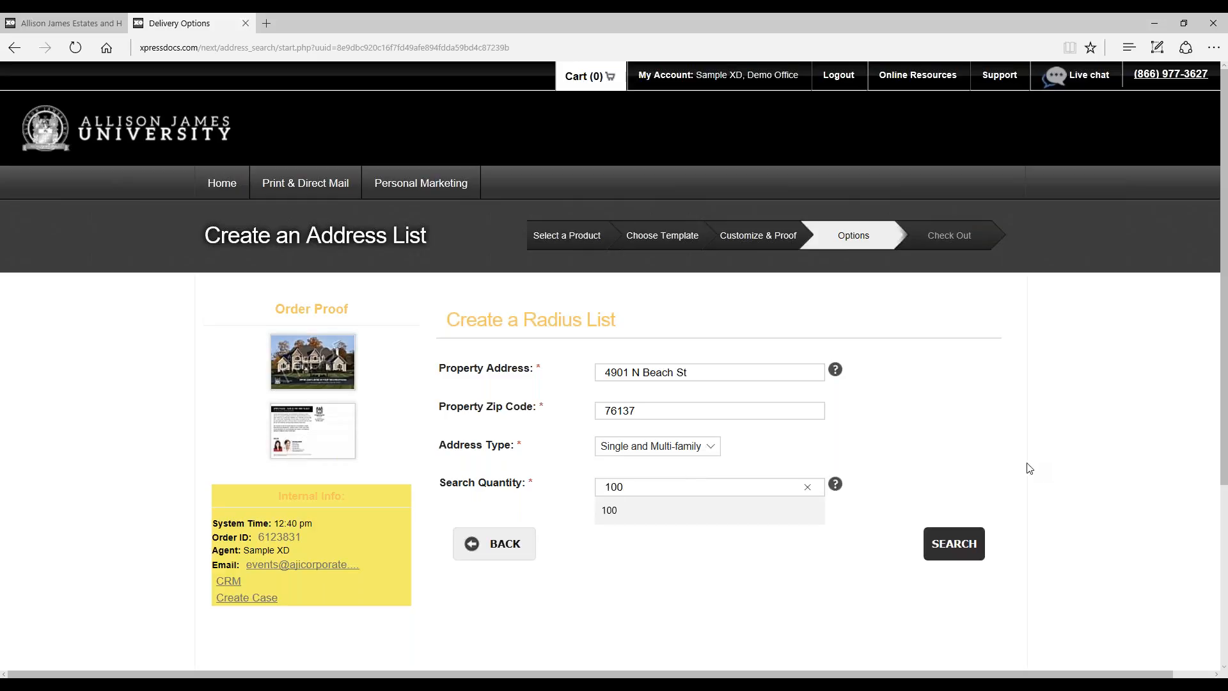
click(1028, 467)
click(956, 545)
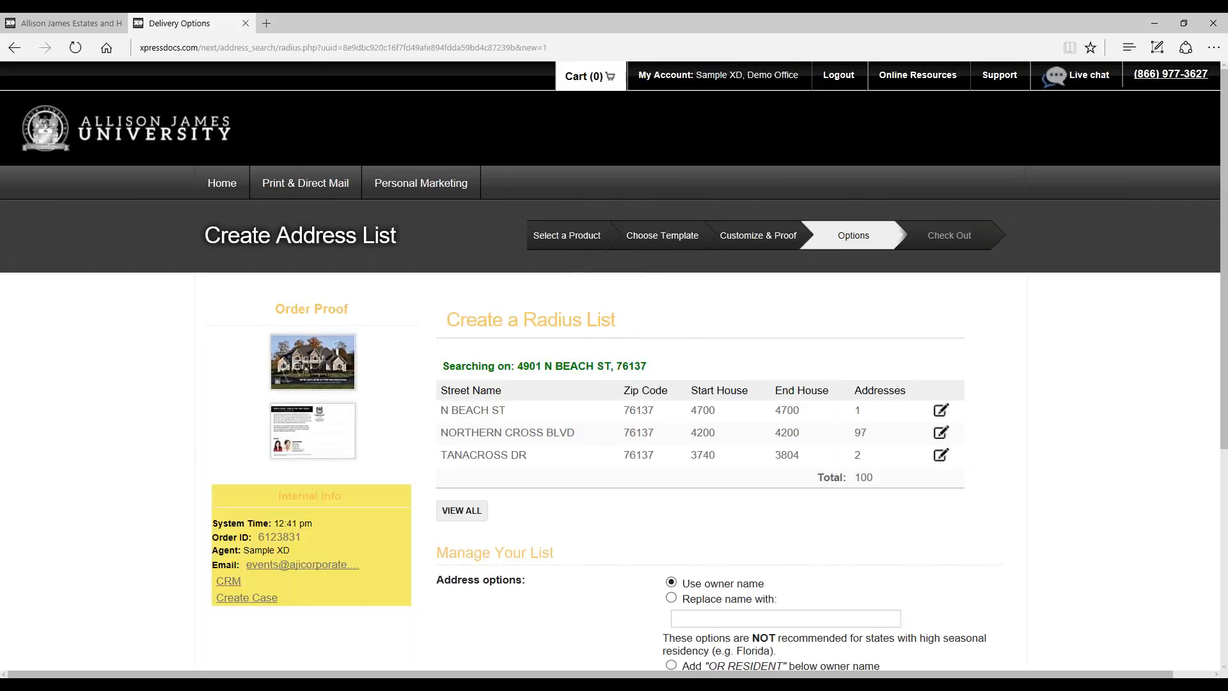
Step: Agree to the terms and approve the radius list using owner names, and deselect Client List for this order
scroll(1085, 424, down, 3)
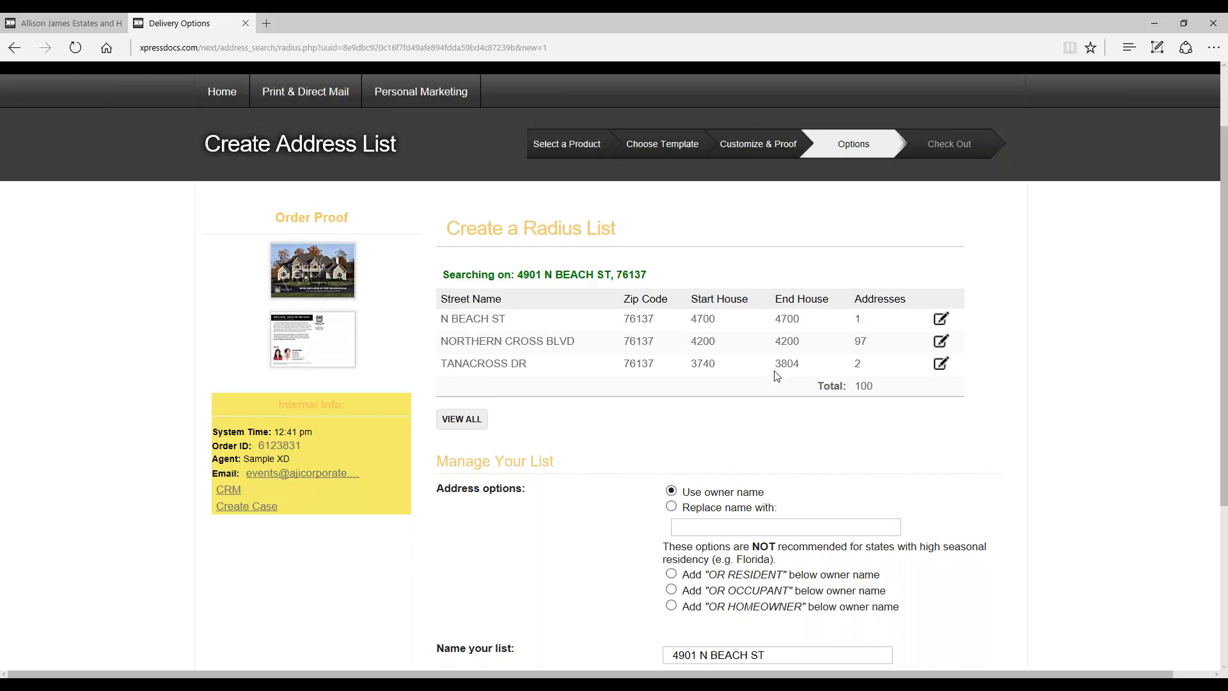
scroll(814, 357, down, 3)
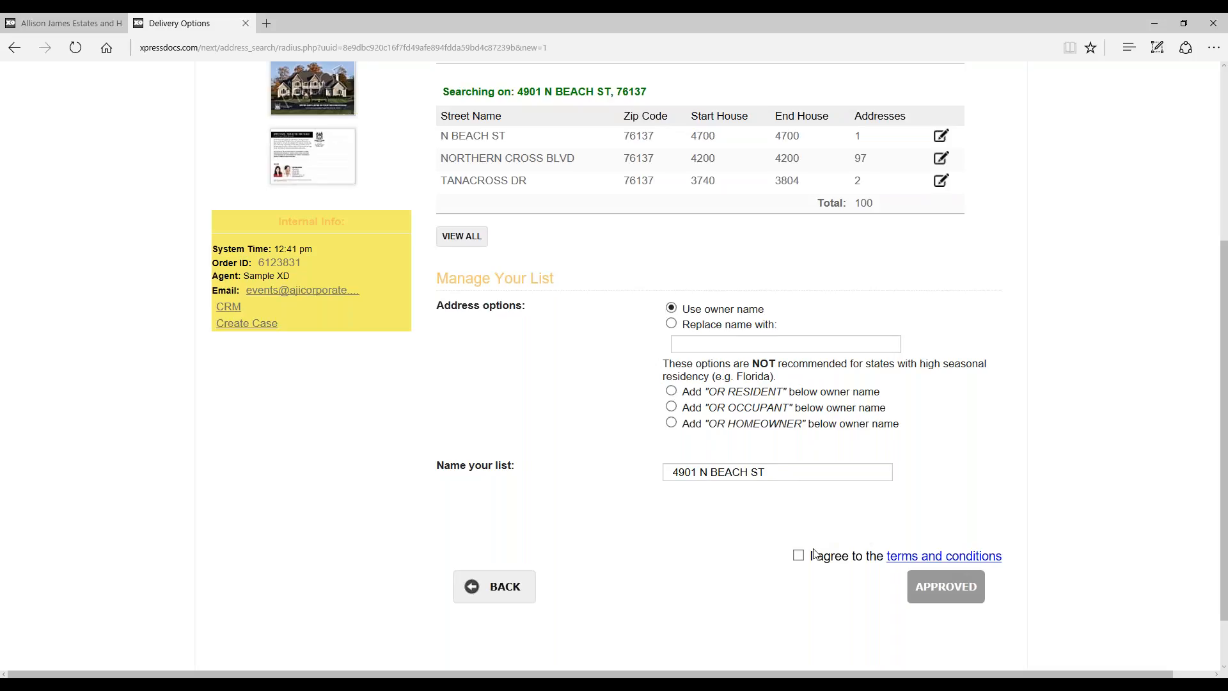
click(799, 556)
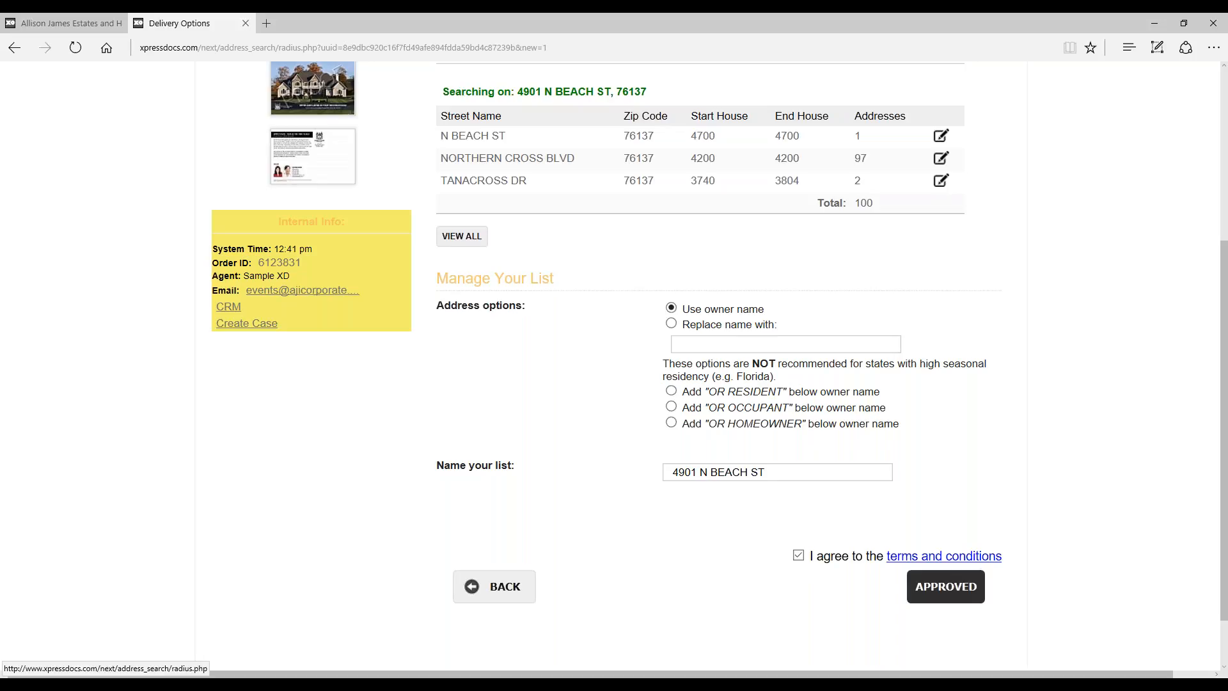
click(946, 587)
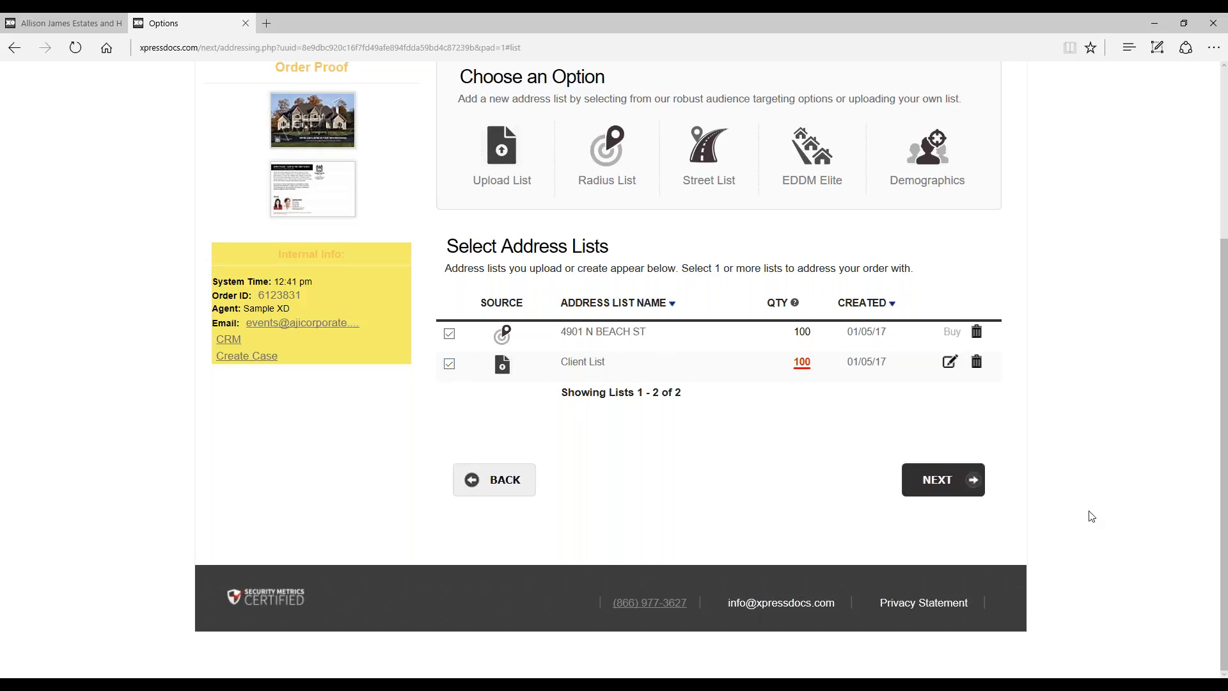
click(451, 365)
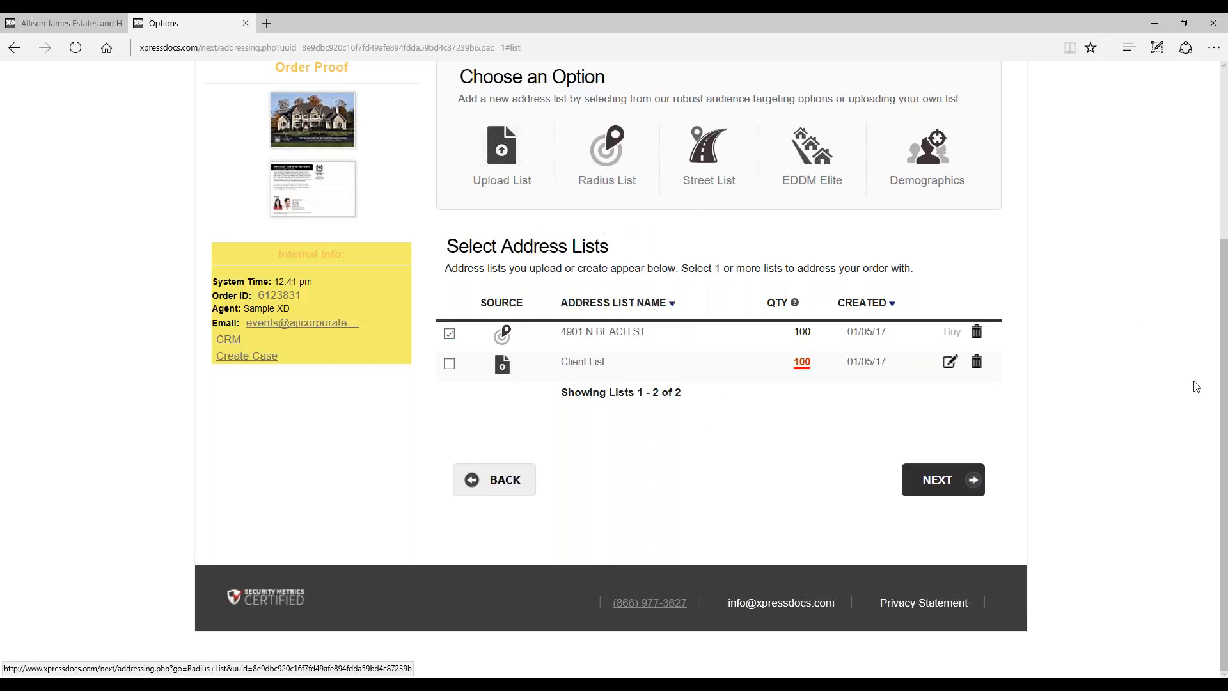
Step: Examine the street list form's street name, zip code and address type fields and return to the addressing options
mouse_move(813, 155)
click(707, 148)
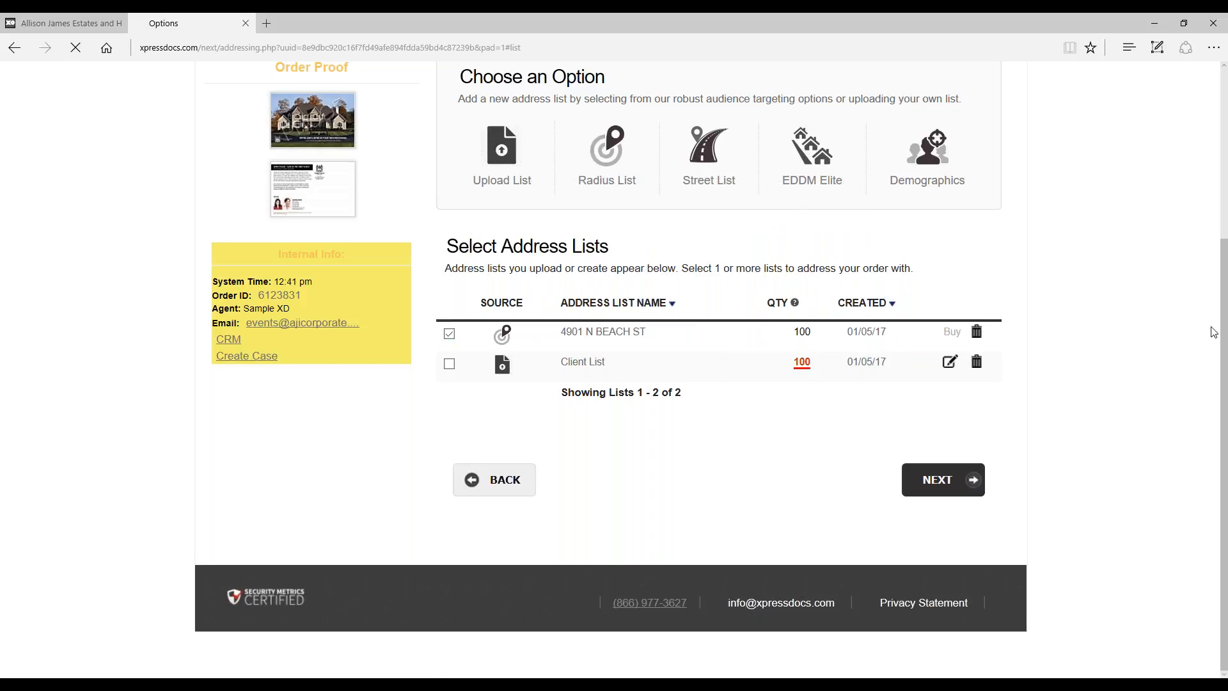
scroll(1014, 307, down, 2)
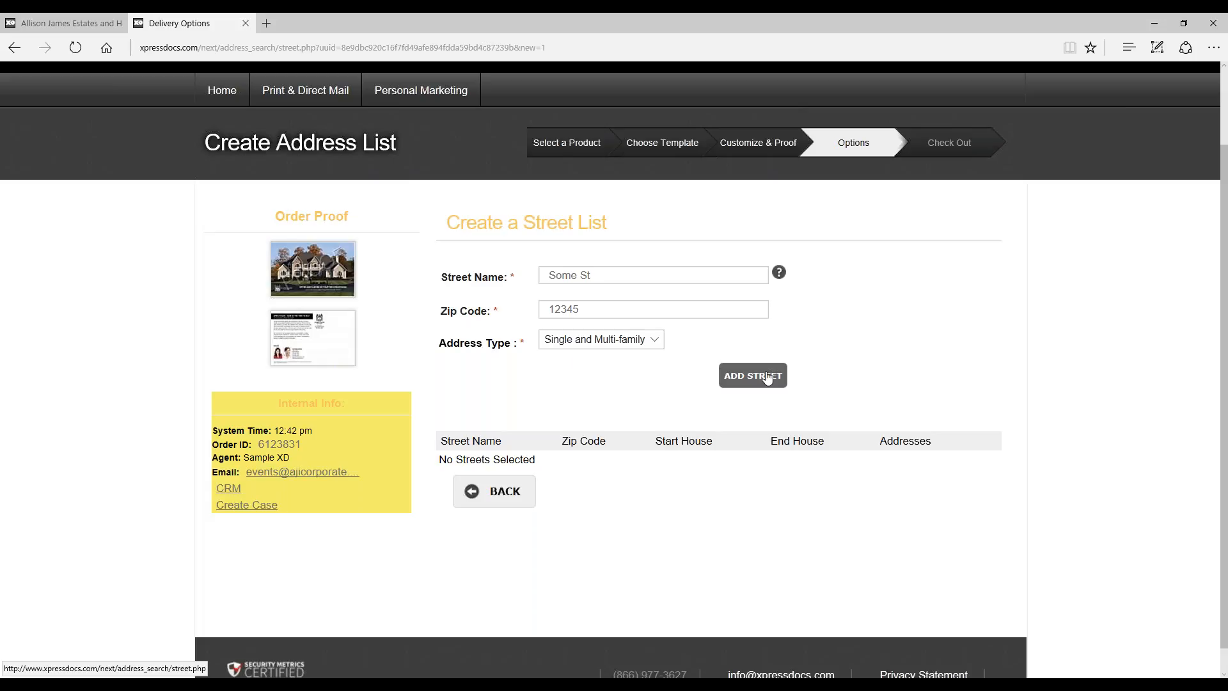
click(513, 512)
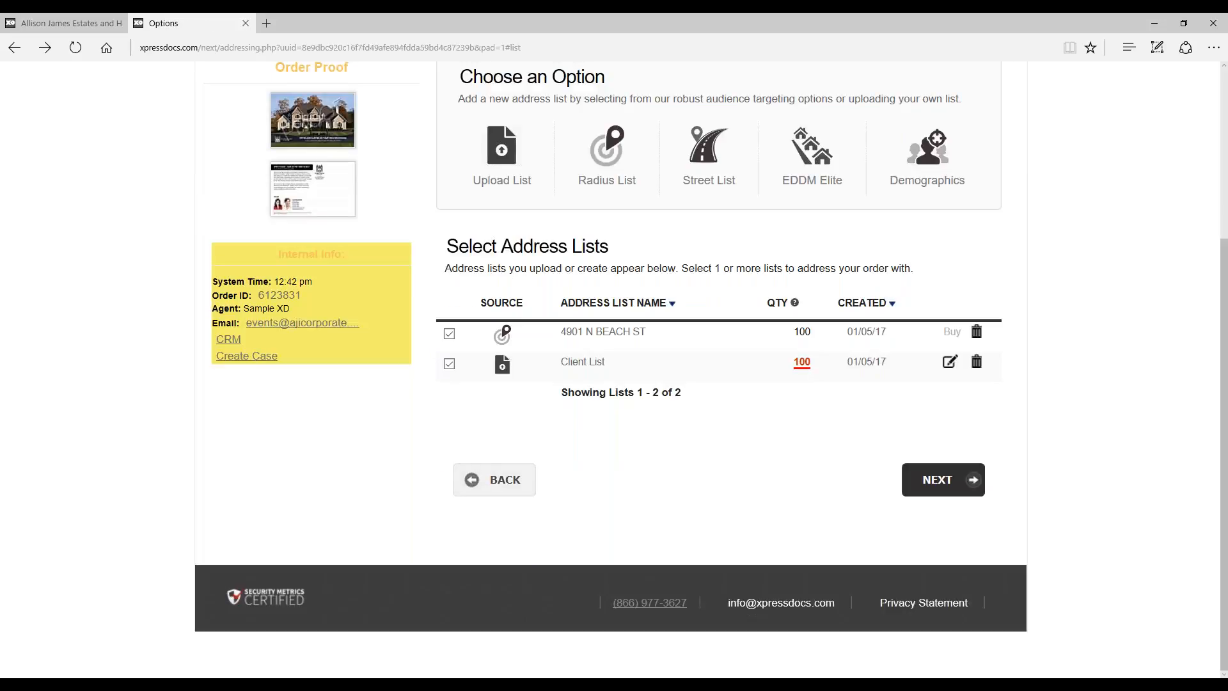
Step: Start an EDDM Elite list and search for residential carrier routes in zip code 76137
mouse_move(813, 168)
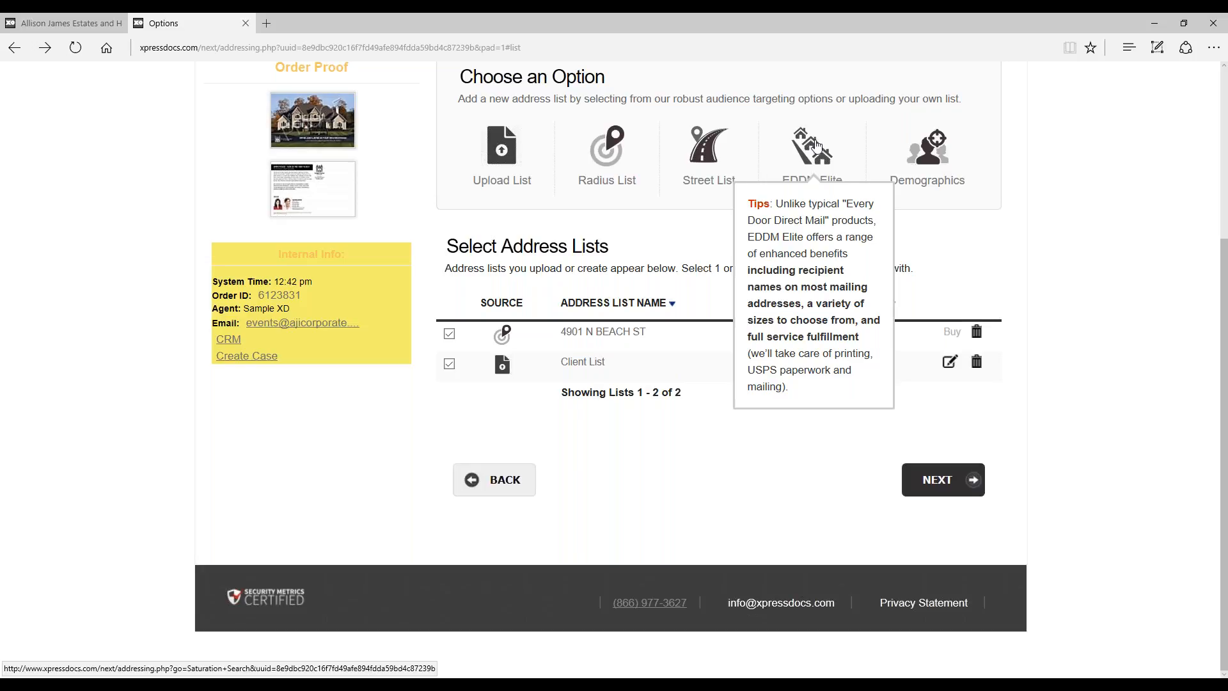
click(813, 146)
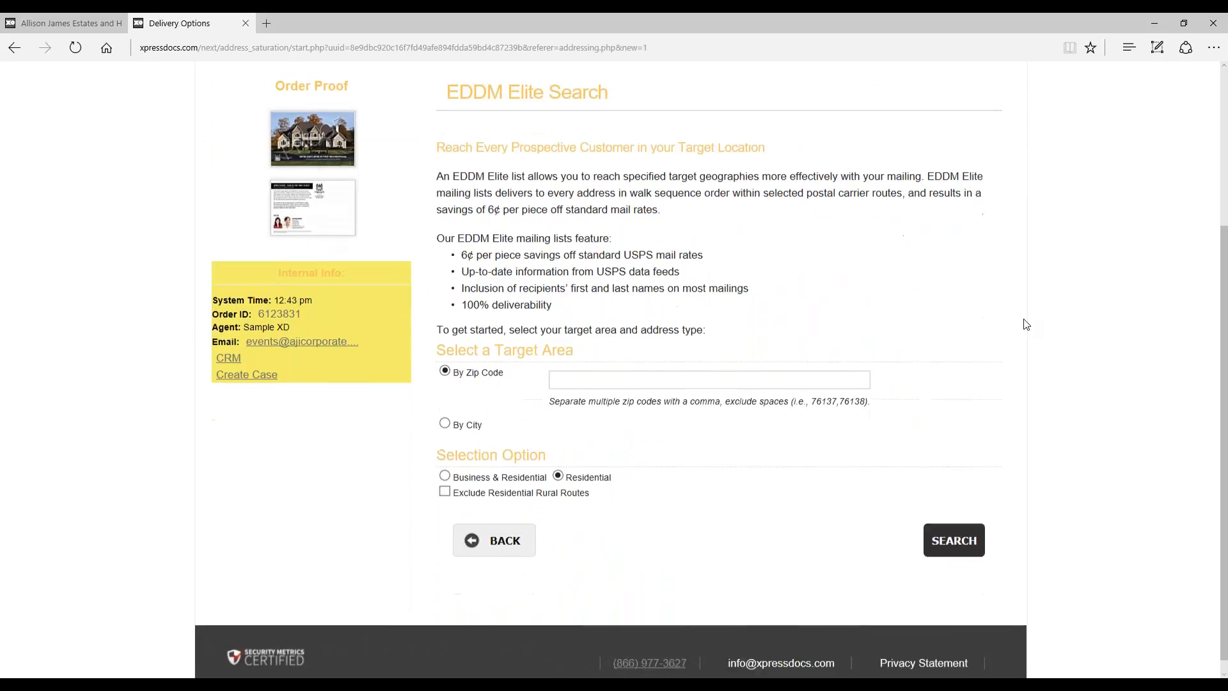
scroll(1000, 329, up, 1)
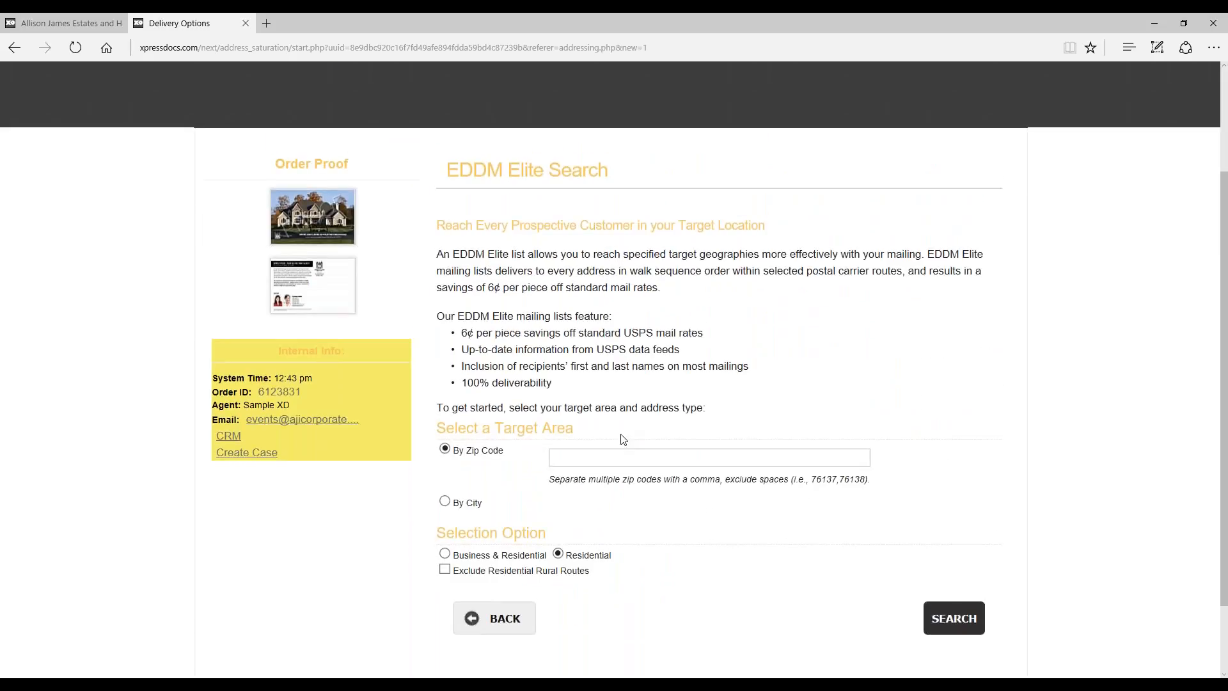
click(624, 457)
text(76137)
click(1049, 448)
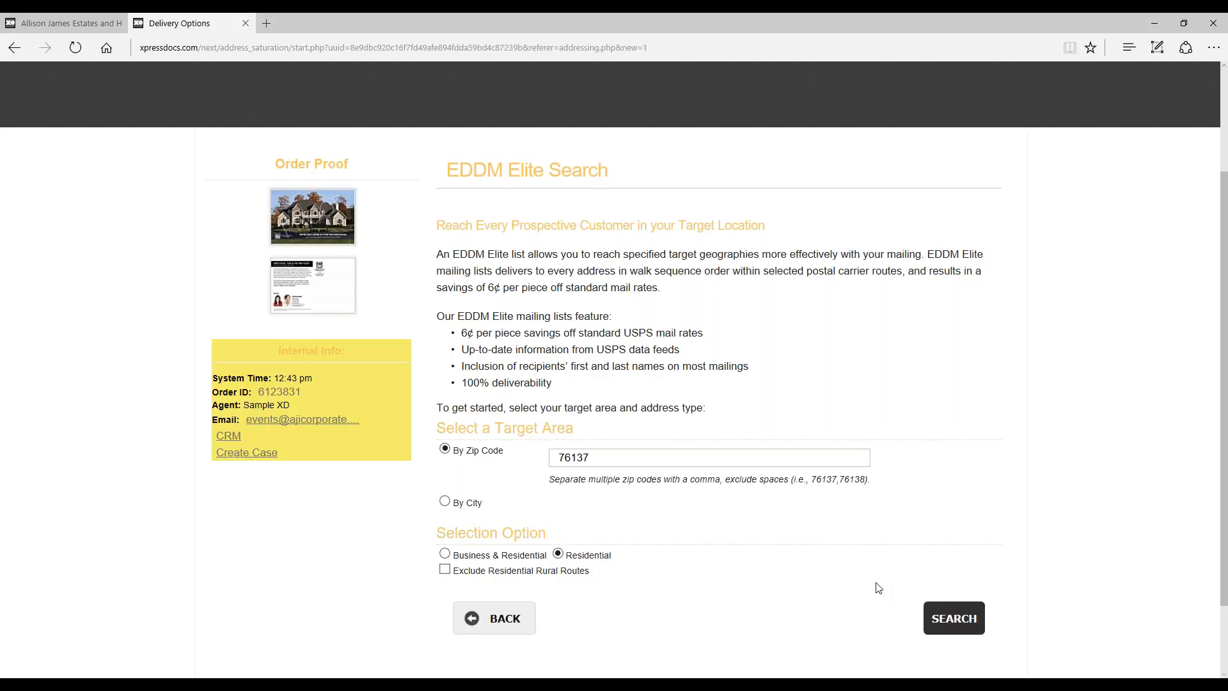
click(970, 618)
scroll(1086, 485, down, 2)
scroll(1084, 484, down, 2)
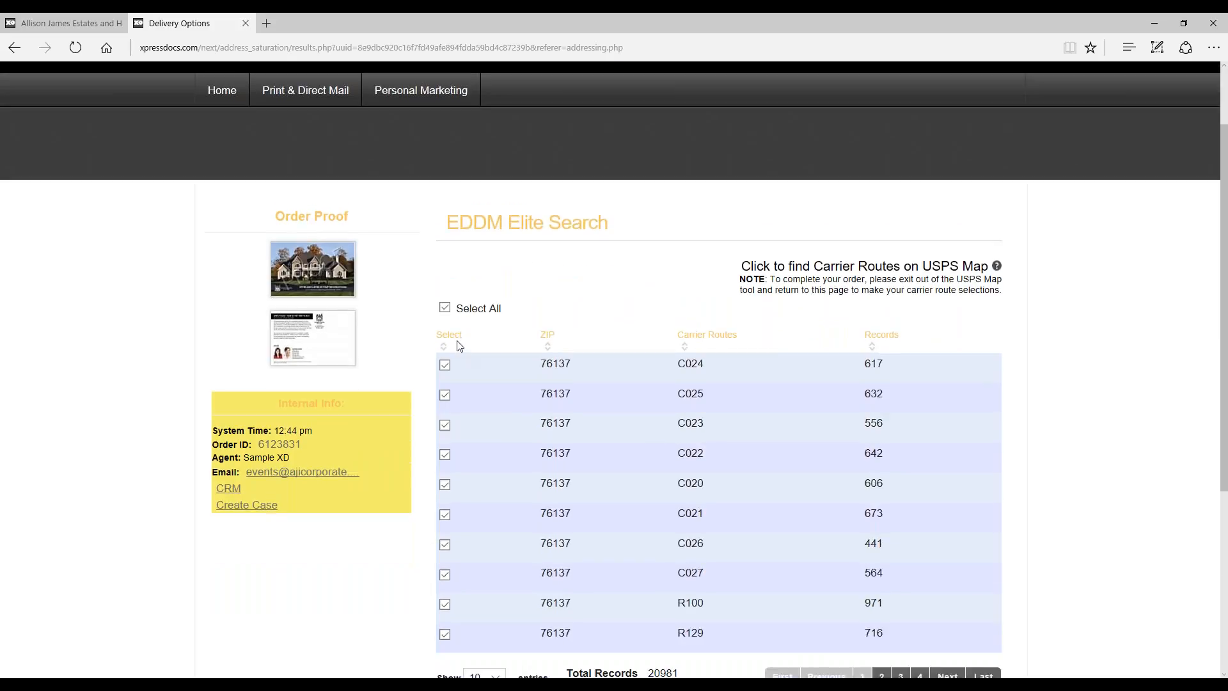
Step: Limit the EDDM Elite selection to carrier route C023 and return to the addressing options without approving the list
click(445, 308)
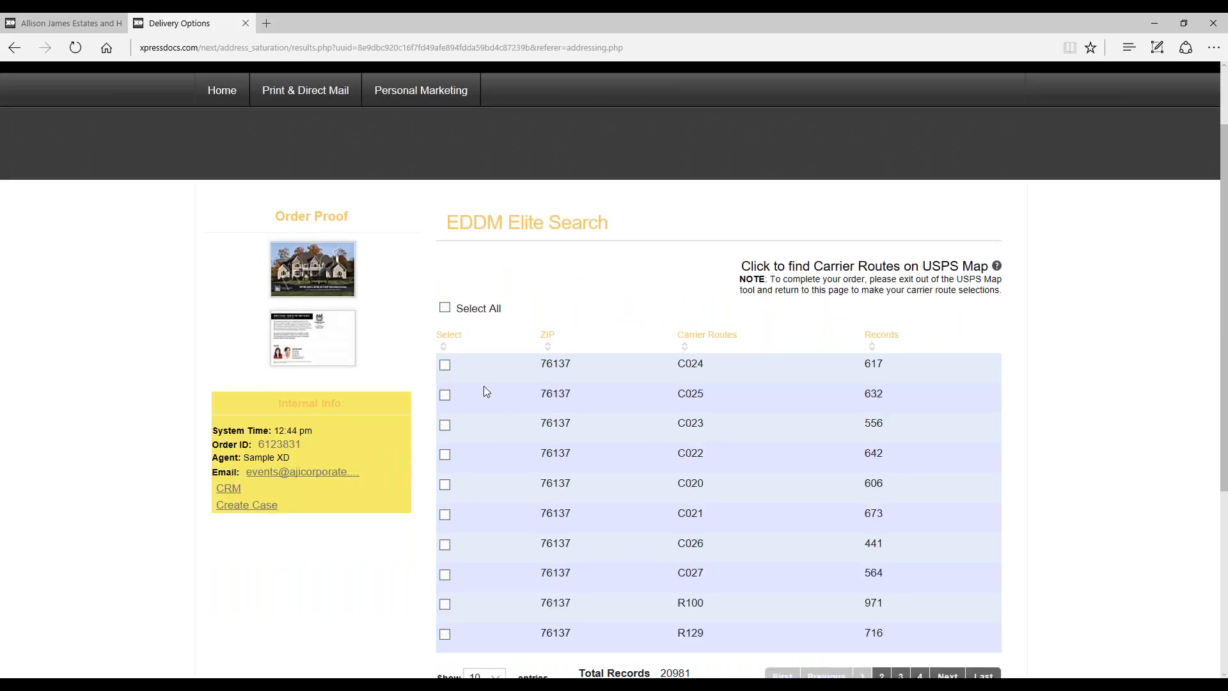
click(446, 425)
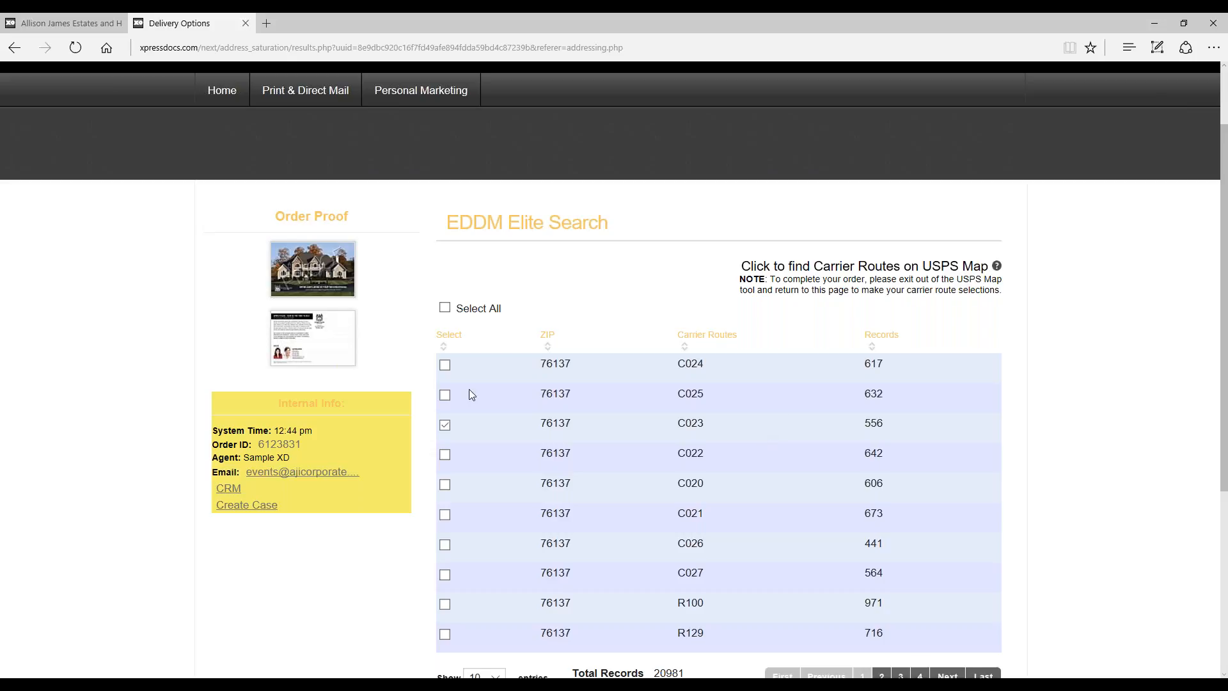
scroll(946, 362, down, 2)
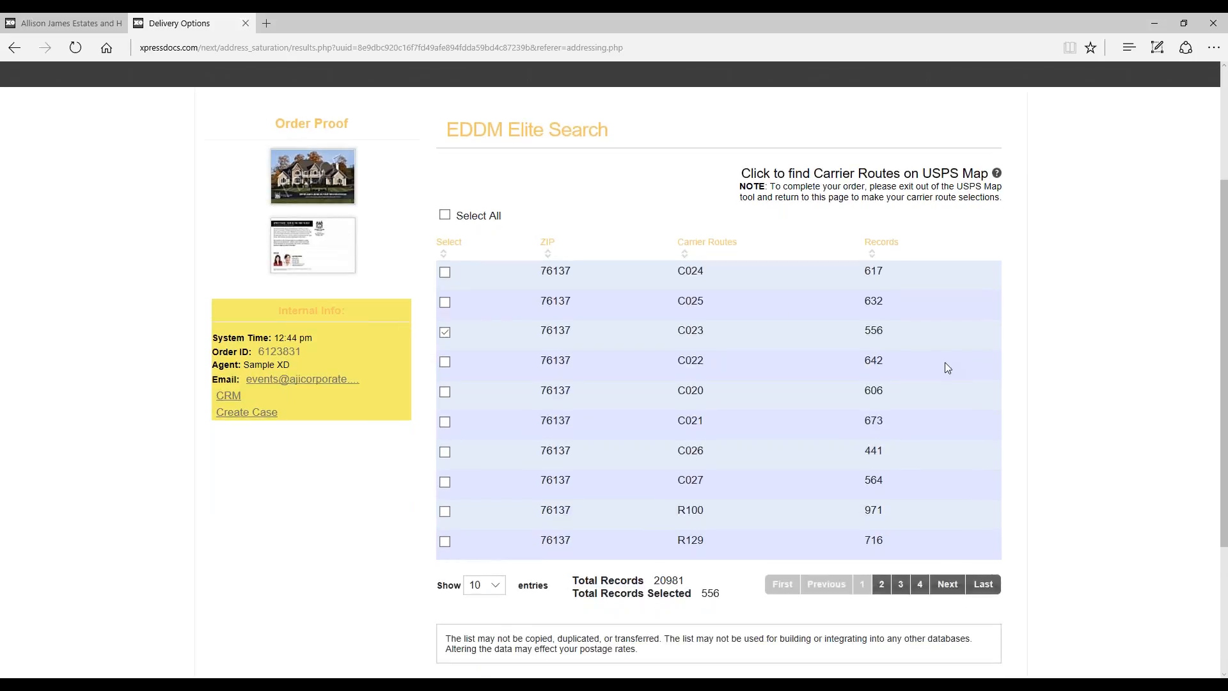
scroll(1004, 343, down, 3)
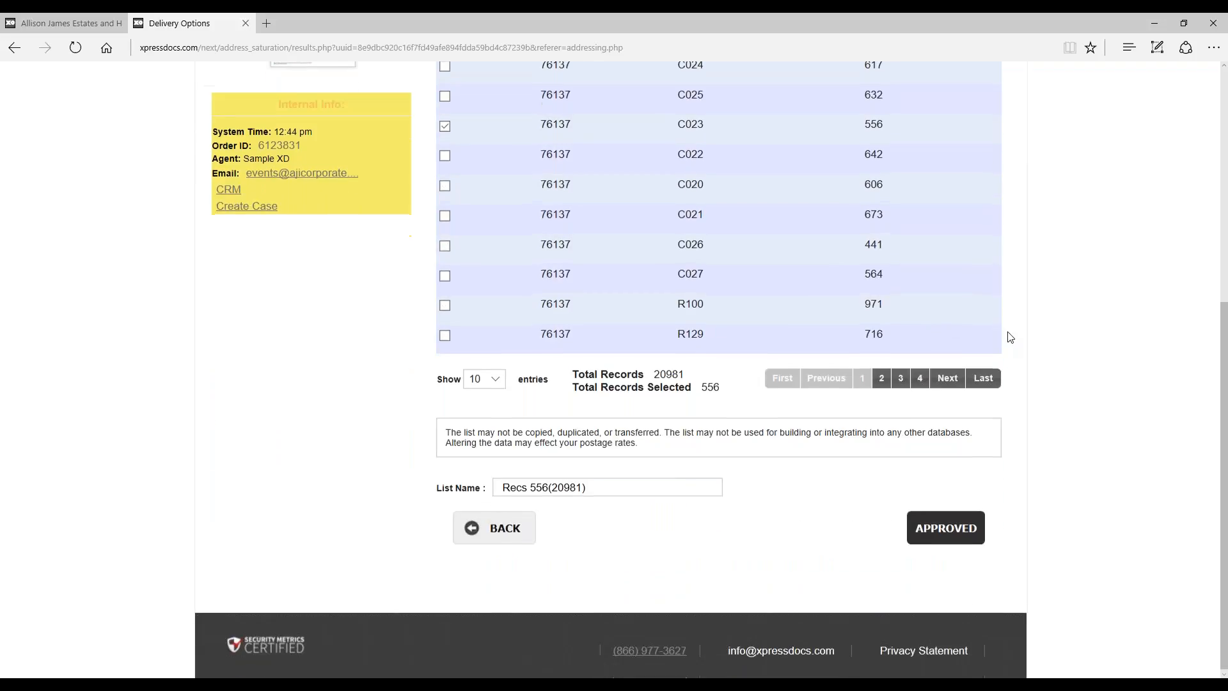
click(495, 536)
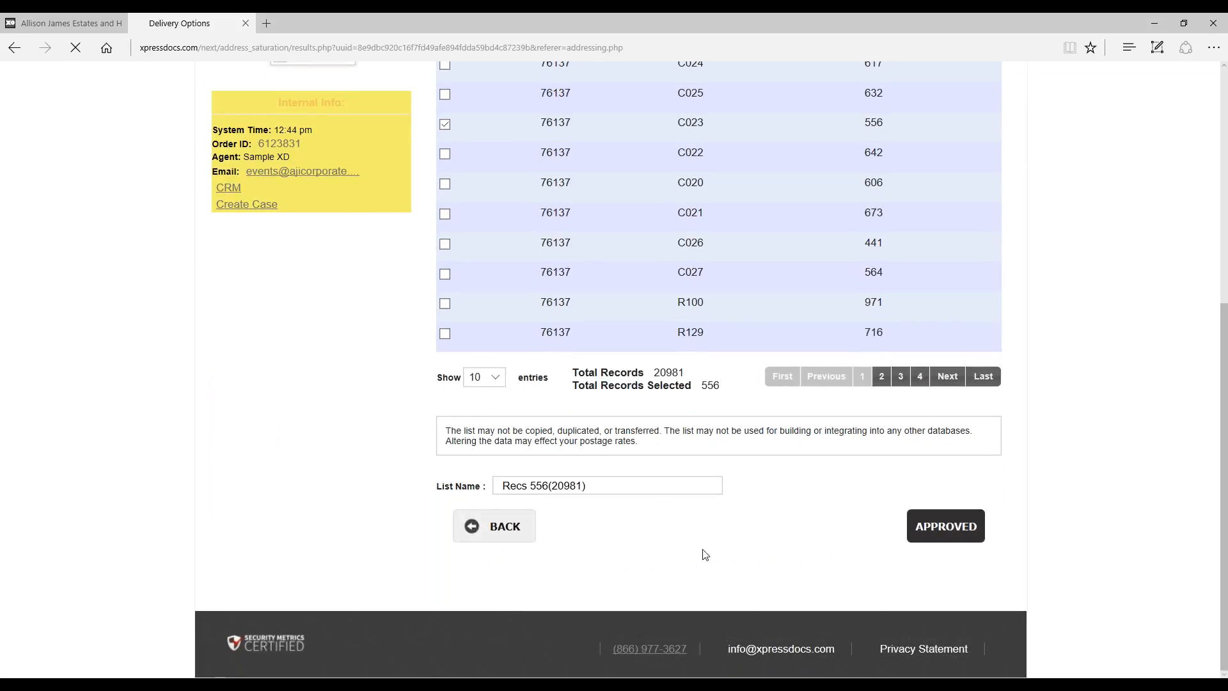
scroll(522, 461, down, 3)
click(493, 523)
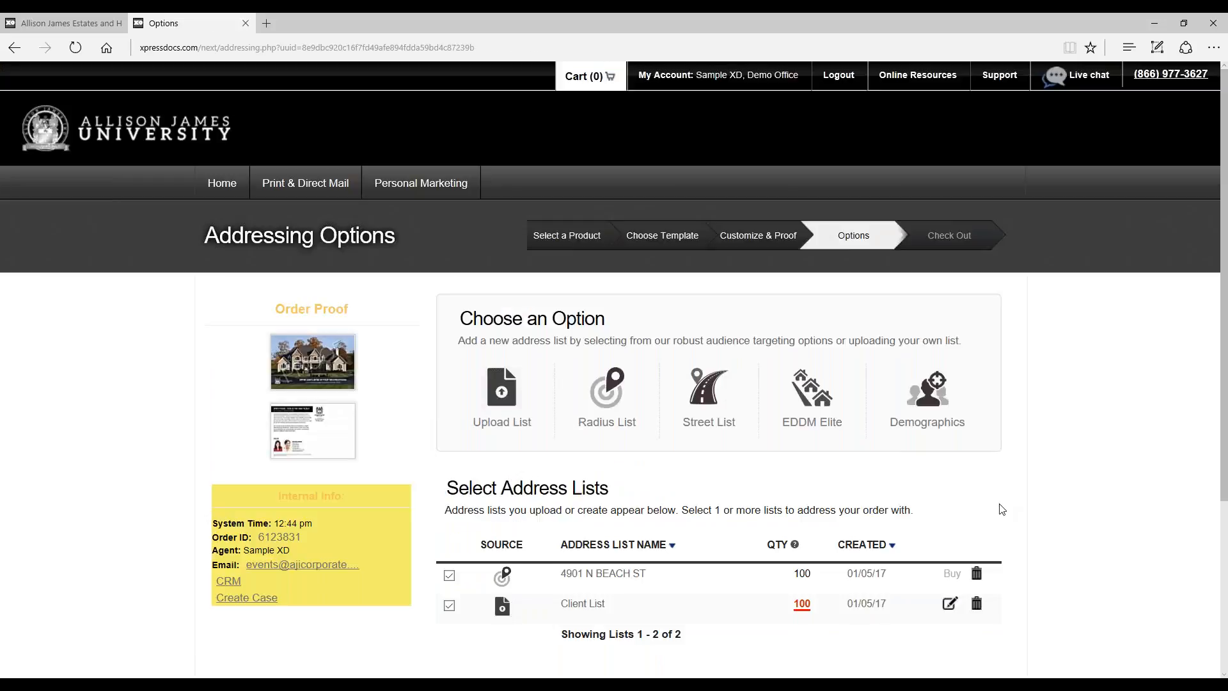
Step: Start a demographic search and open the search criteria for Demographics Lists
mouse_move(966, 404)
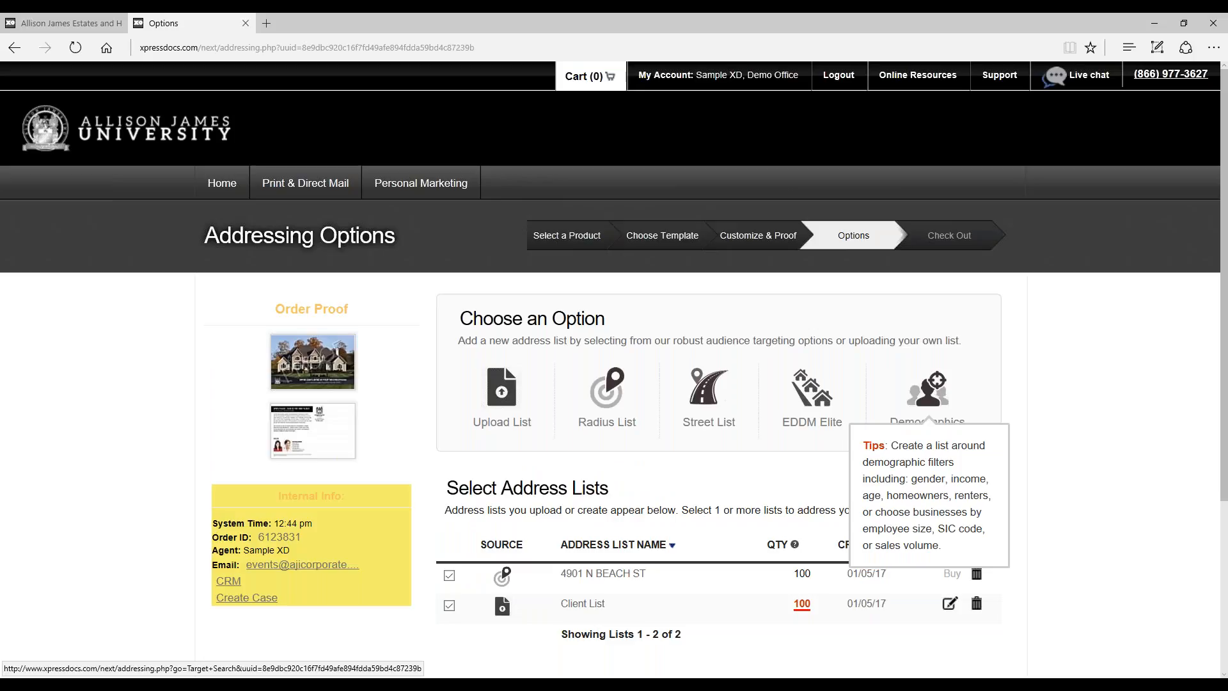
mouse_move(825, 397)
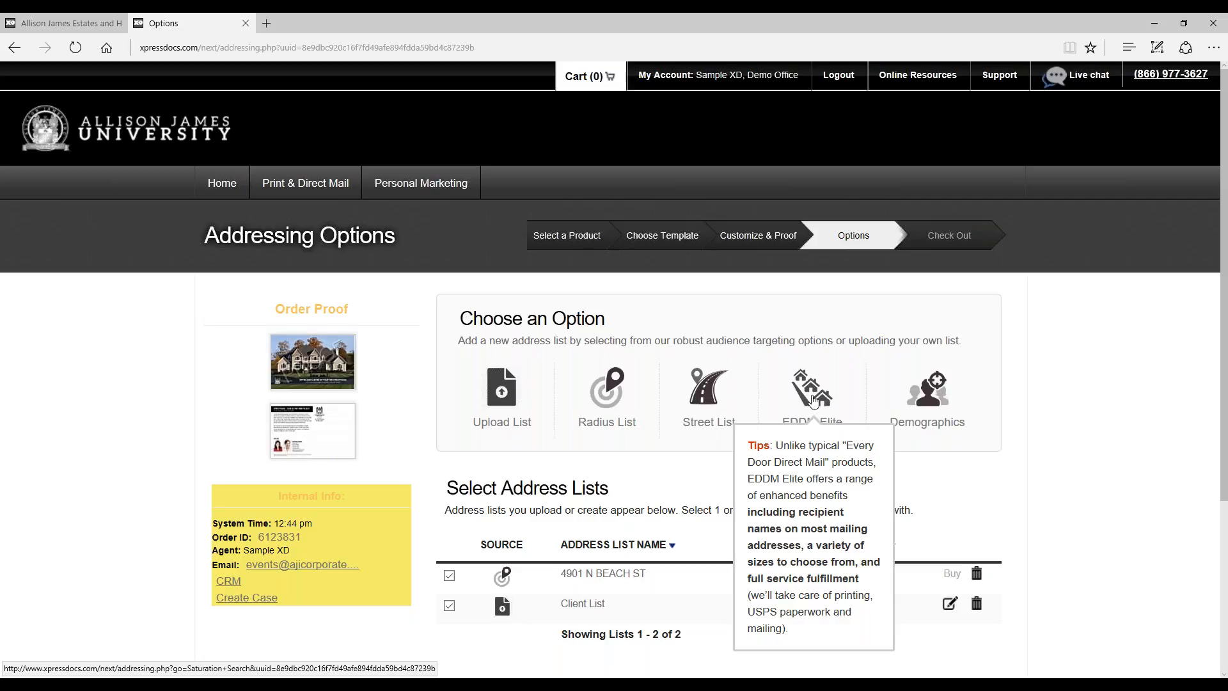
click(939, 403)
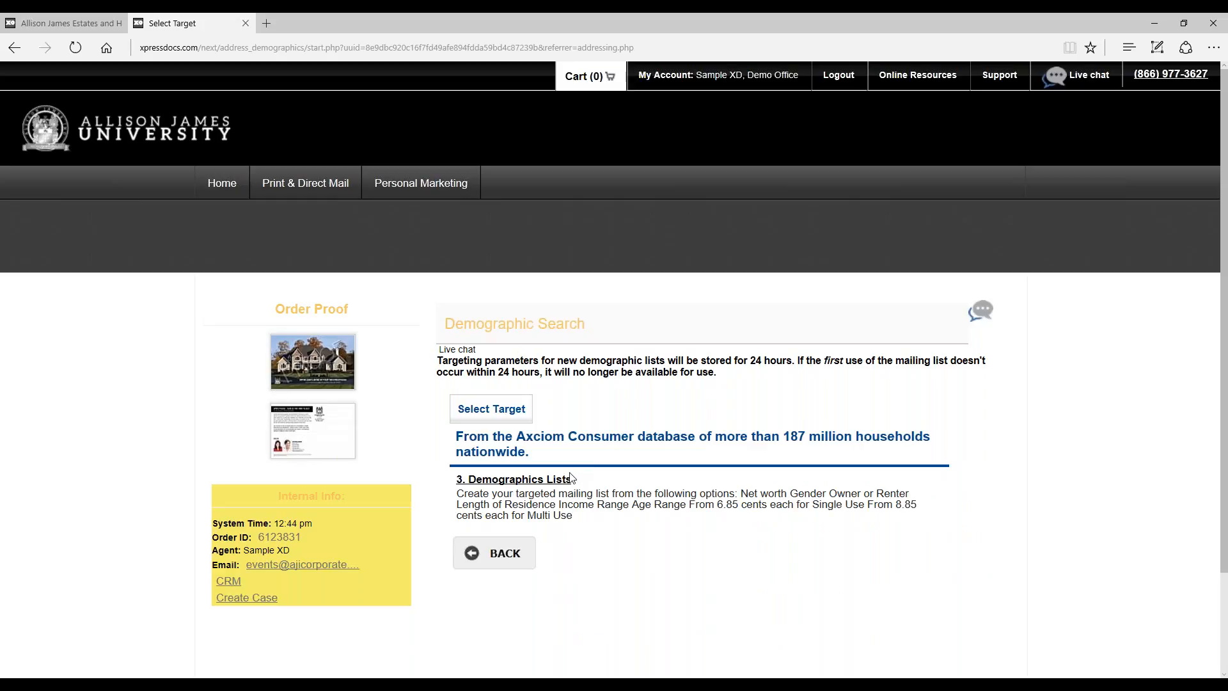
click(551, 480)
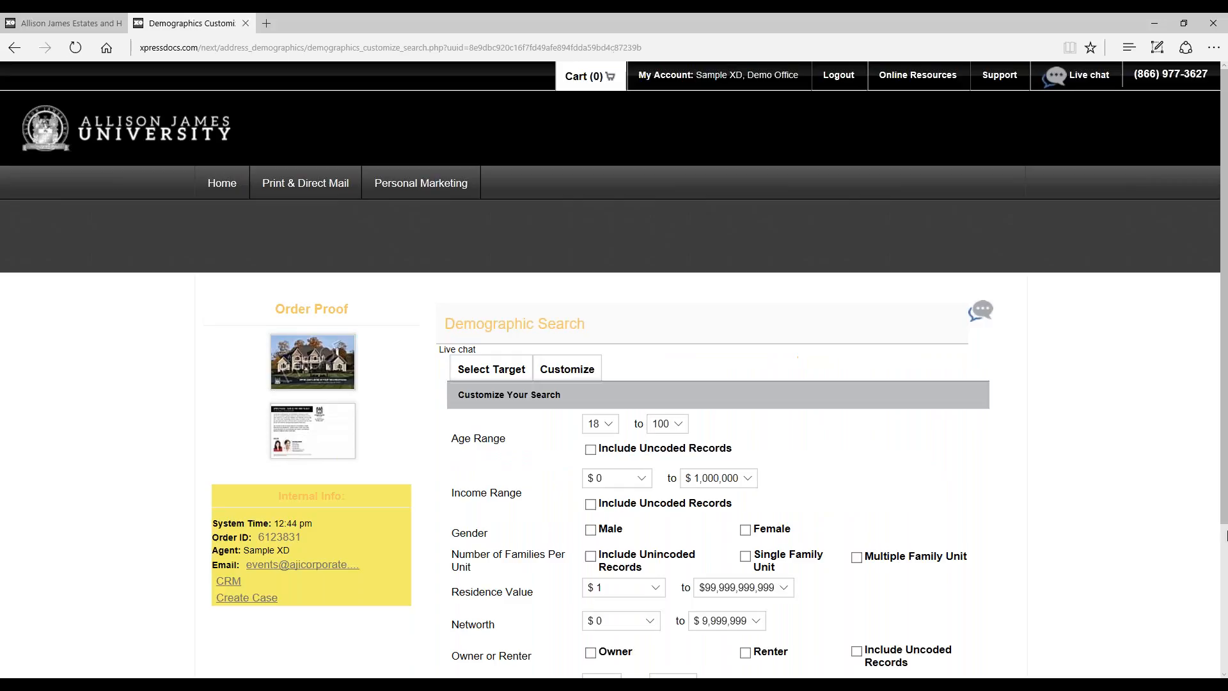
scroll(1171, 522, down, 2)
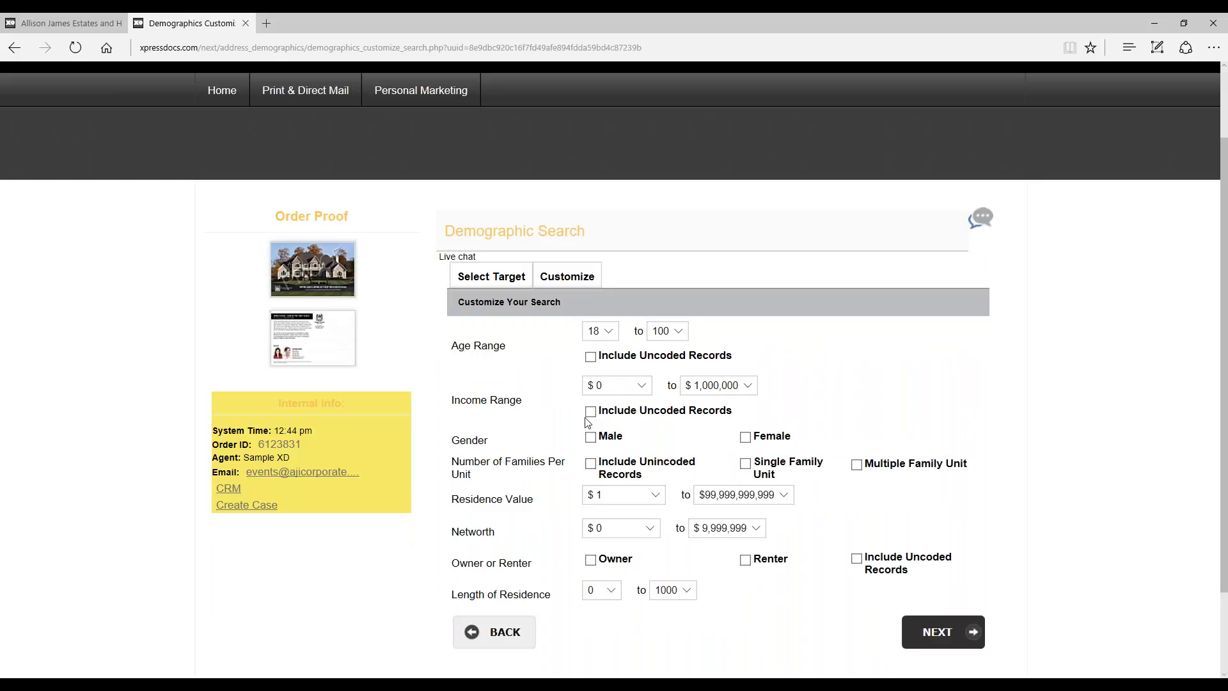
Step: Set the demographic search's minimum age to 51 and minimum income to $150,000, and back out to the addressing options
click(608, 328)
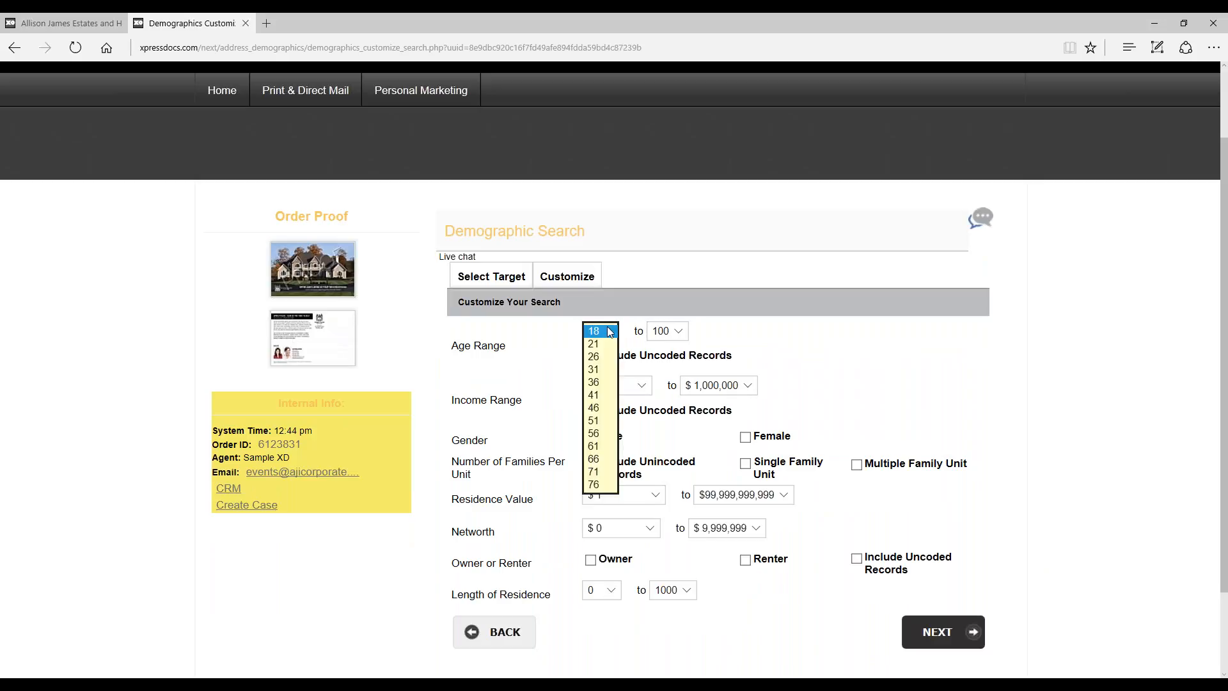
click(604, 421)
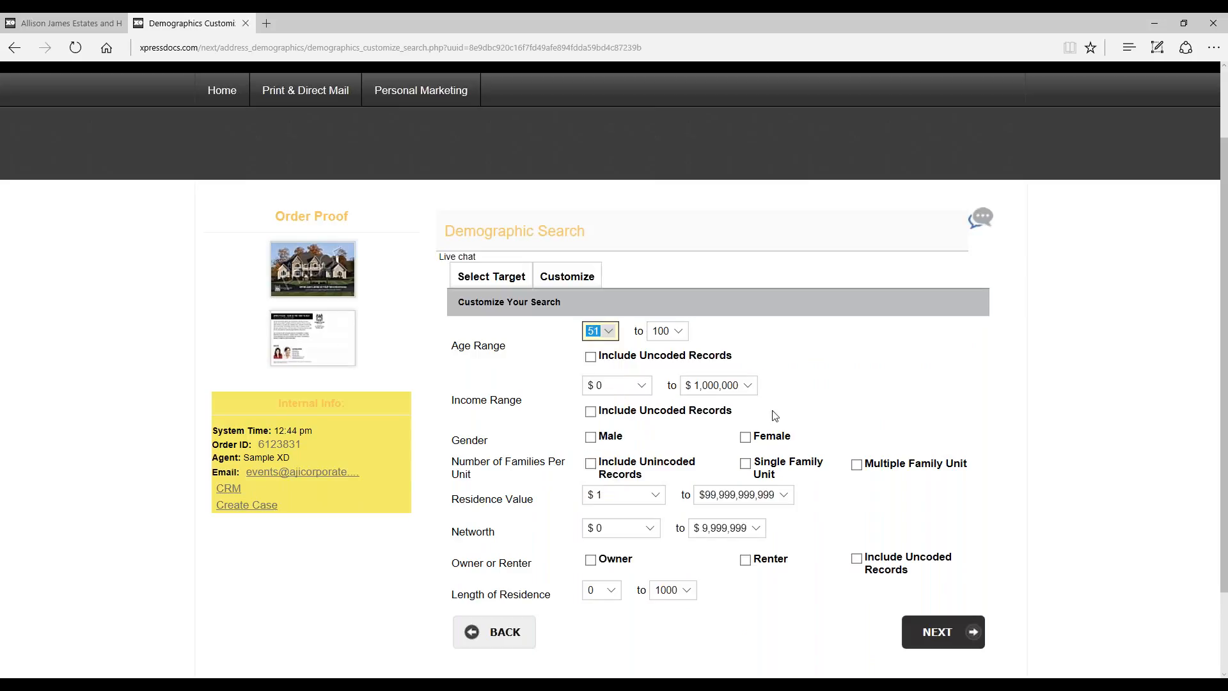
click(652, 386)
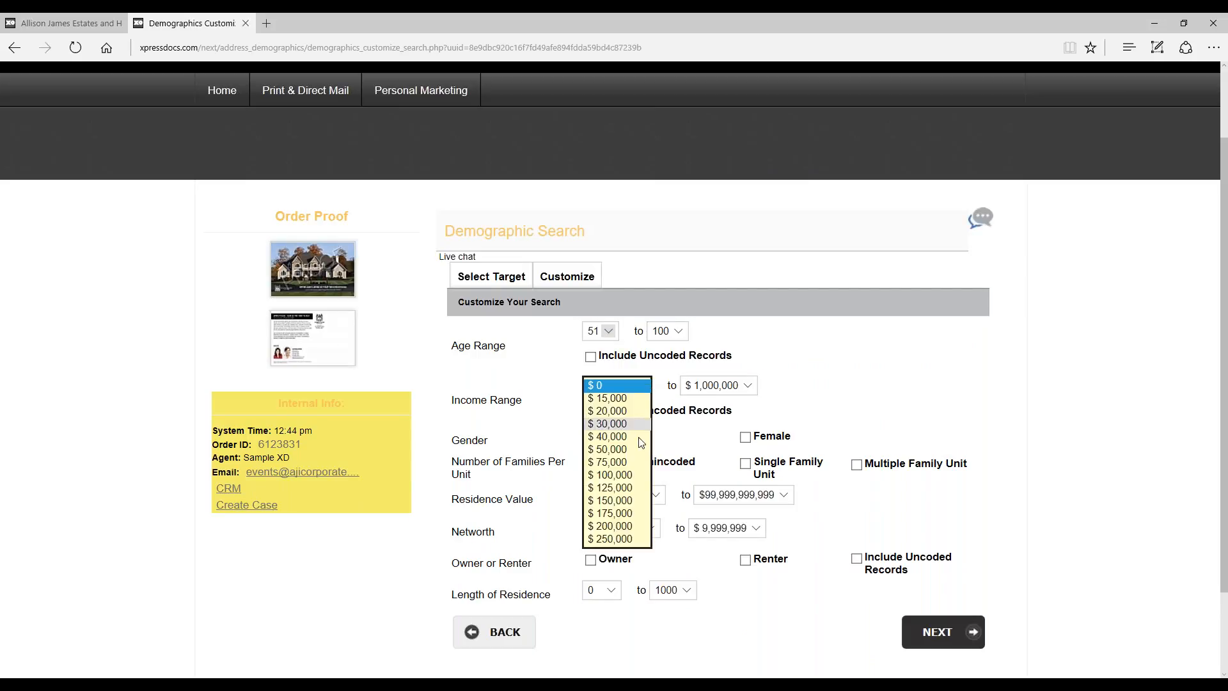
click(611, 500)
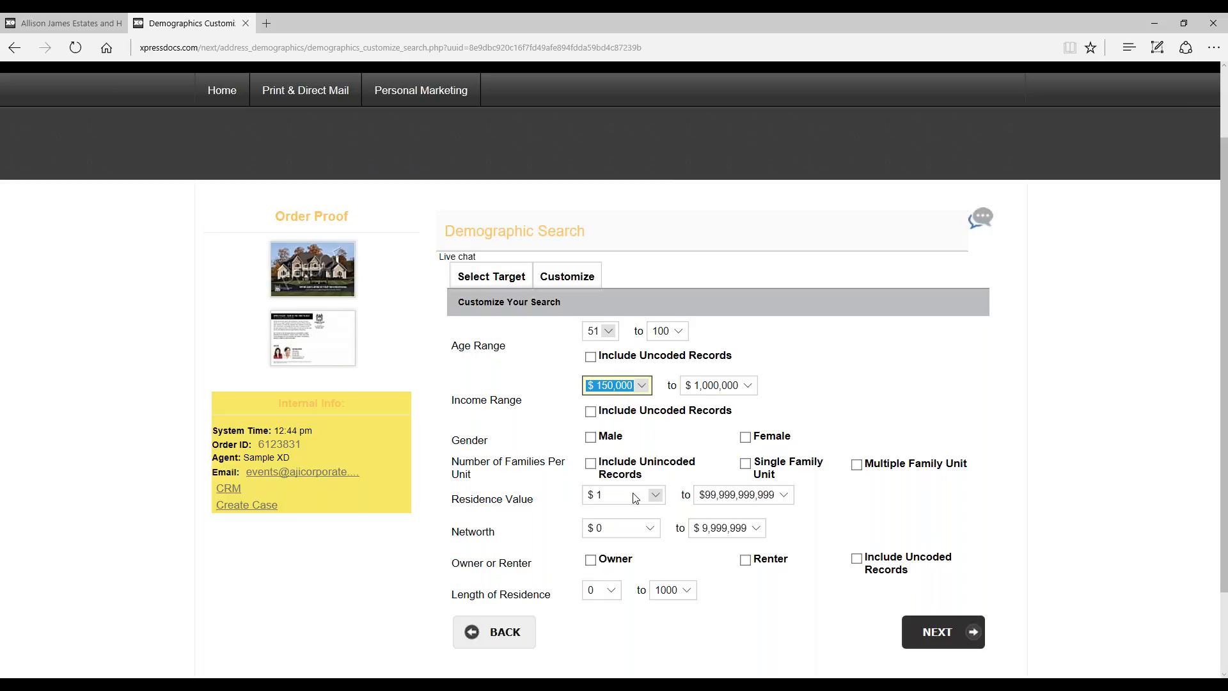
click(1080, 517)
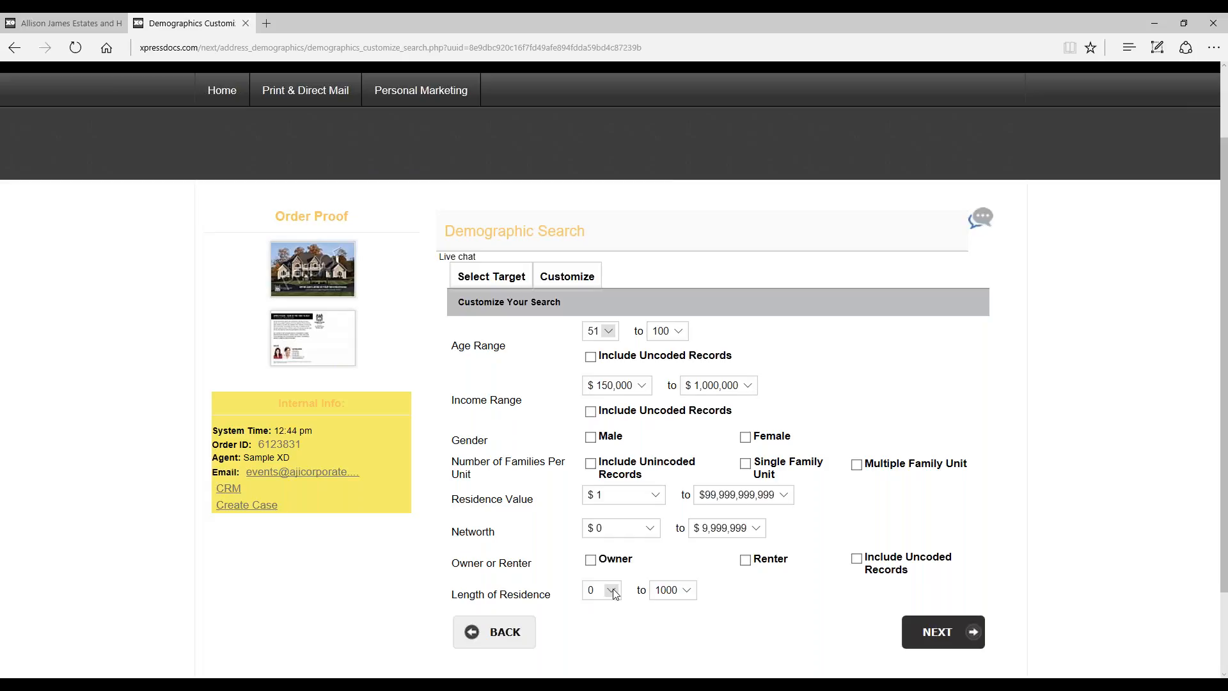
scroll(656, 495, down, 2)
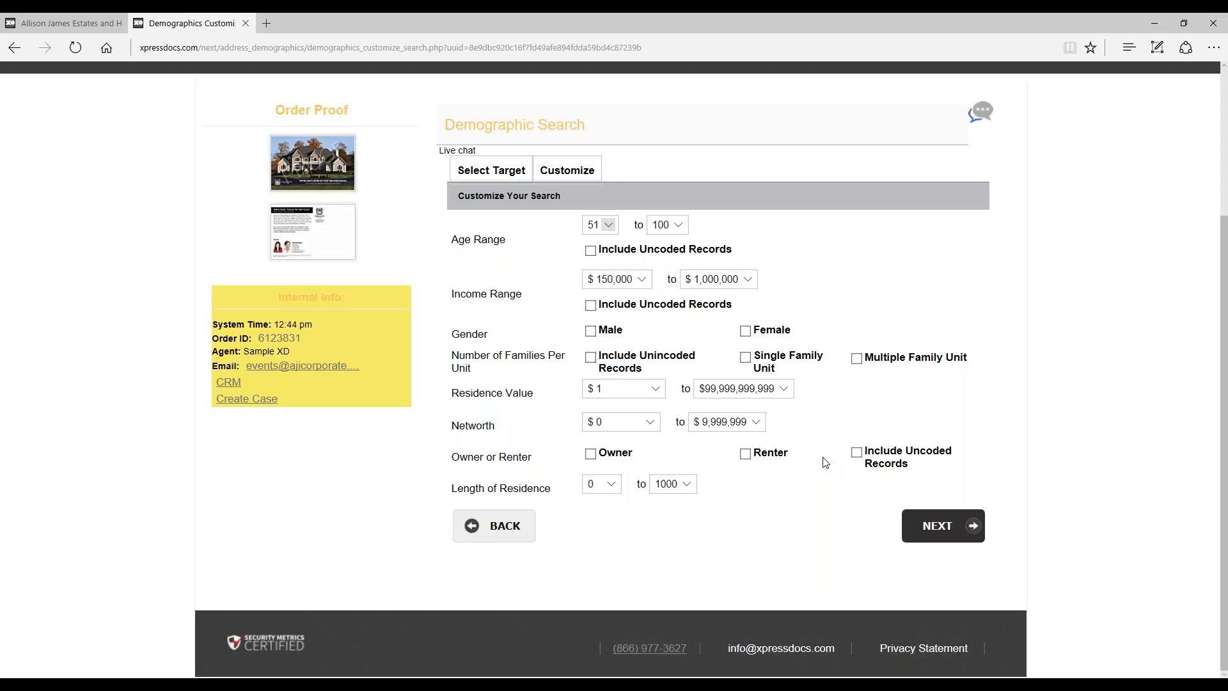
click(518, 525)
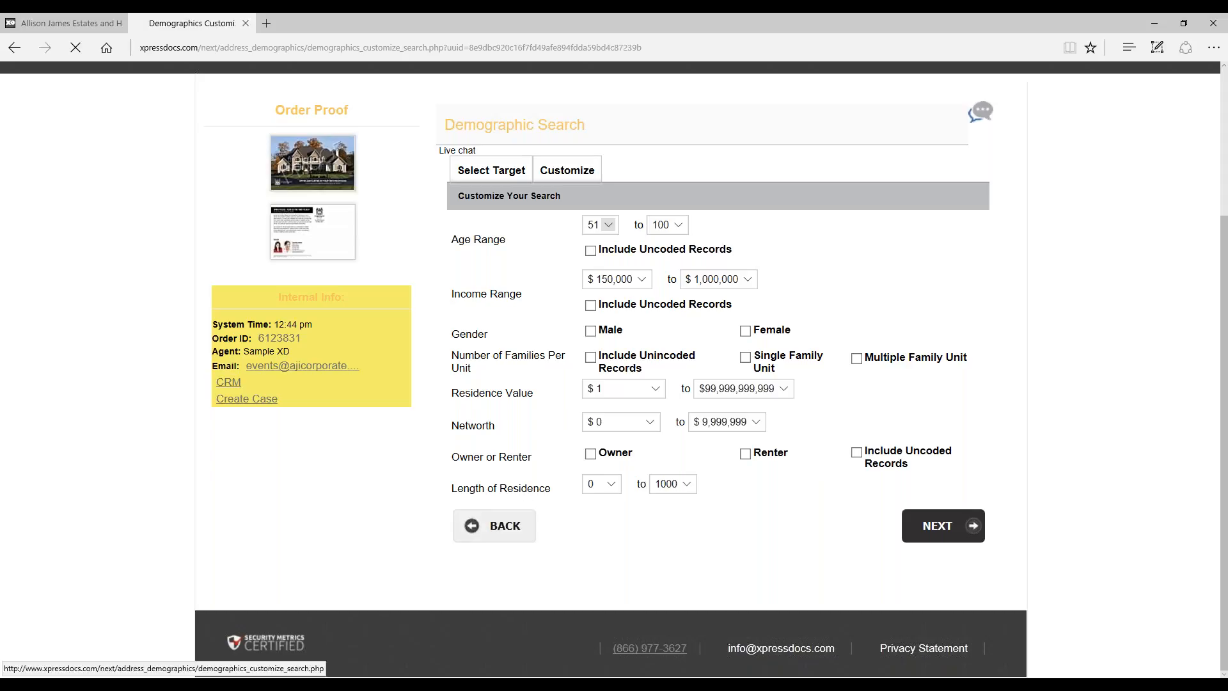
click(512, 555)
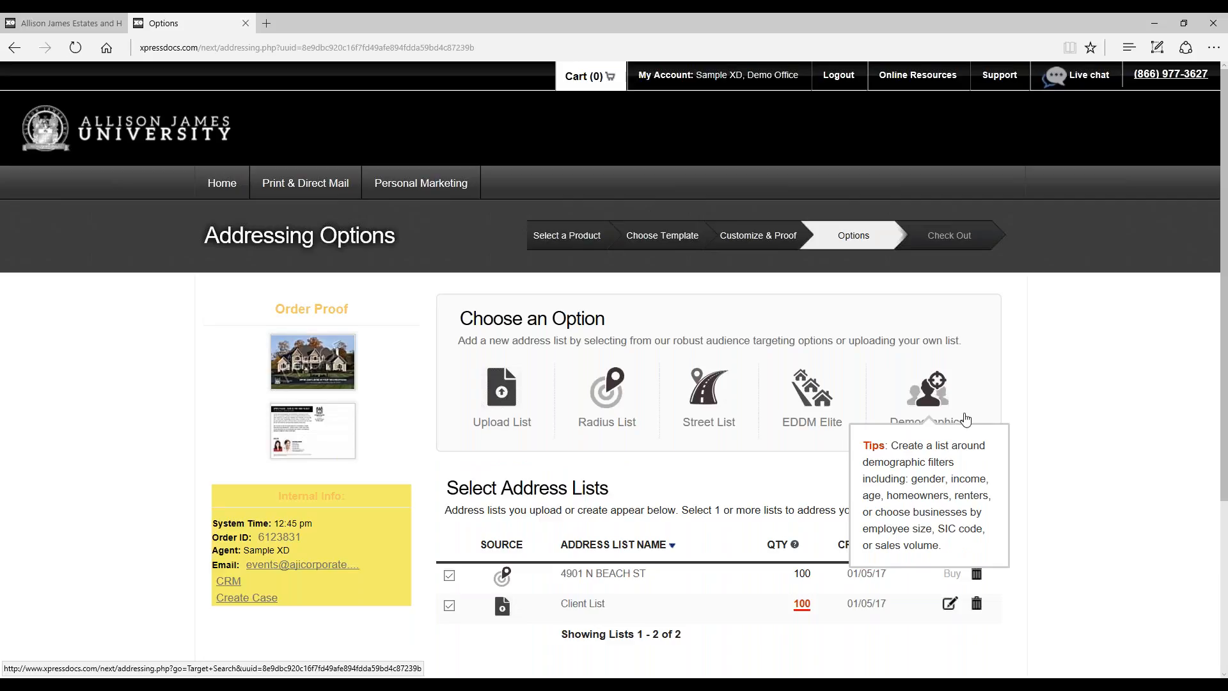
Step: Proceed with both the radius list and Client List selected, and confirm the lists to continue the order
scroll(1037, 392, down, 2)
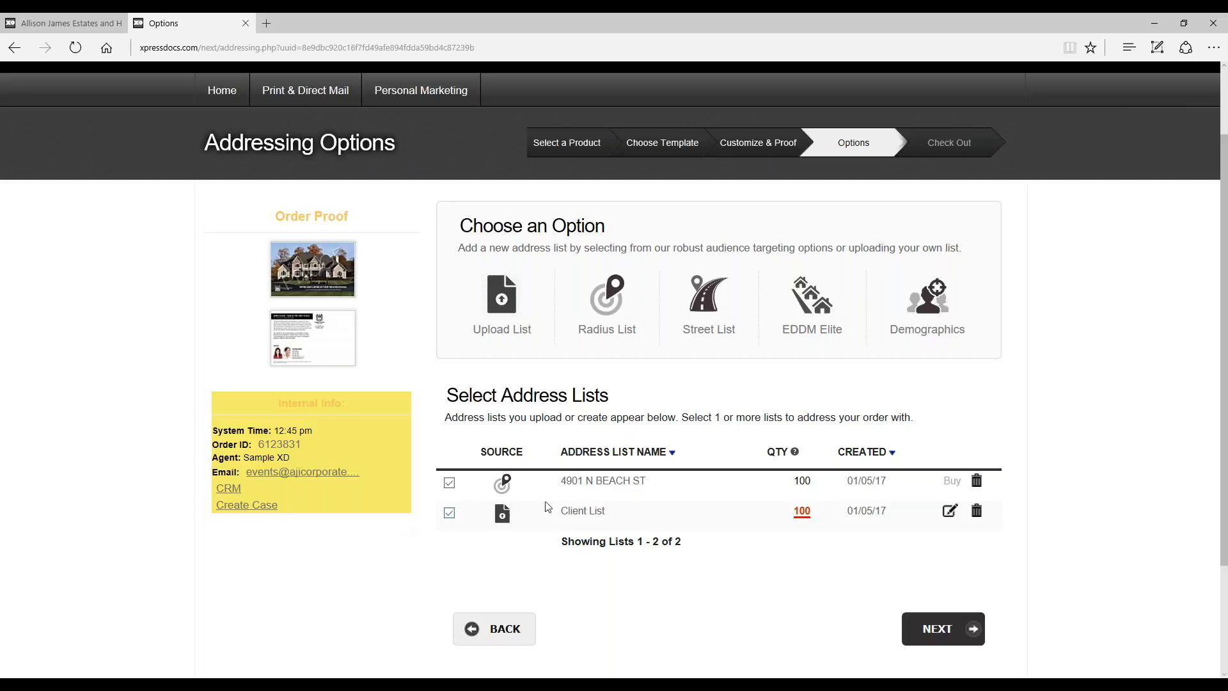
click(939, 630)
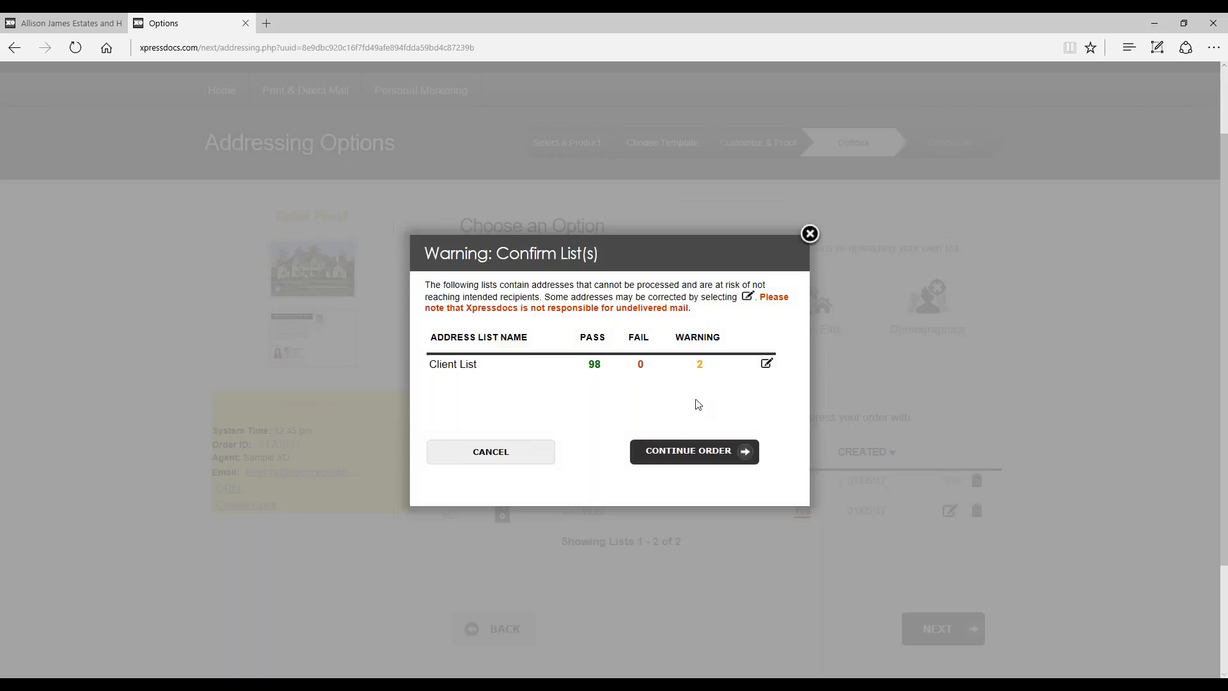
mouse_move(699, 364)
click(690, 455)
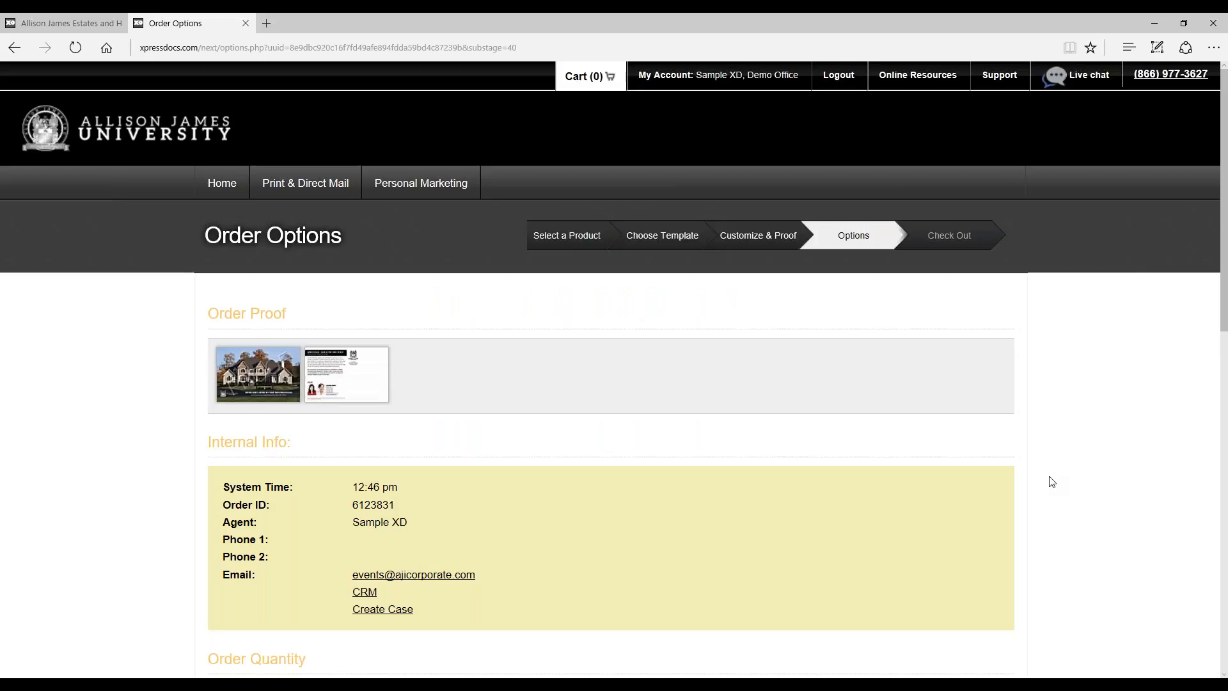
Step: Review the order quantity and sample card address, keep High Gloss Coating on the front side and continue to the order summary
scroll(1055, 463, down, 1)
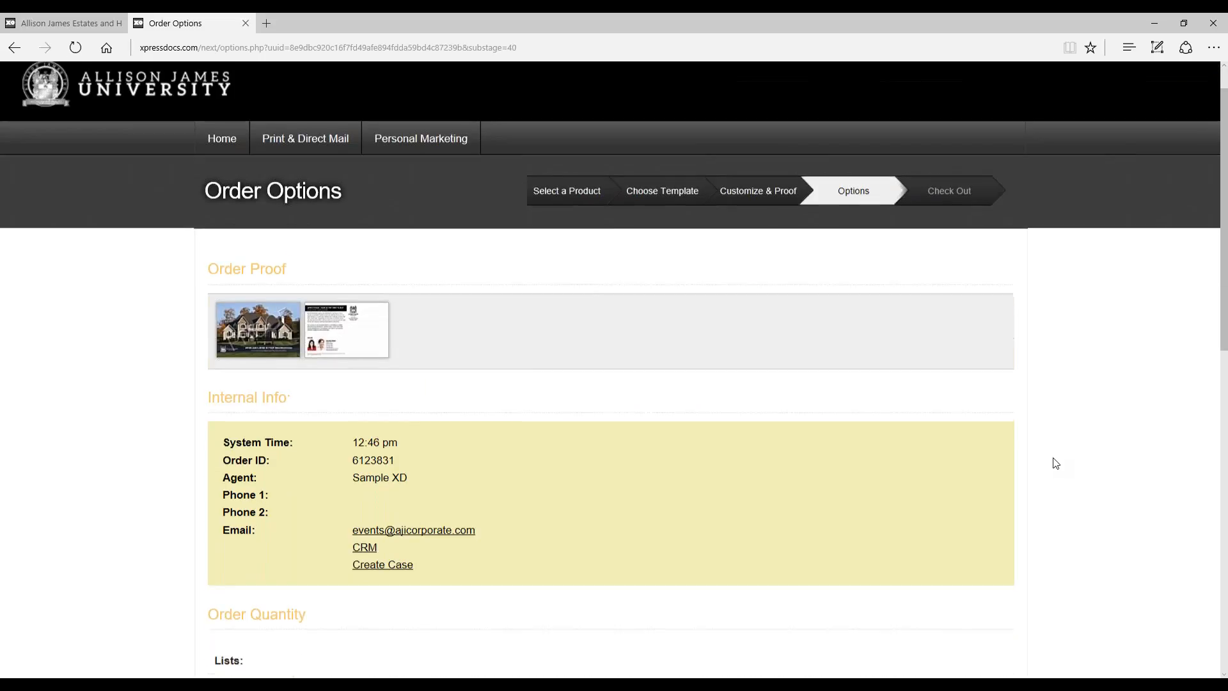
scroll(1055, 463, down, 5)
scroll(1037, 455, down, 3)
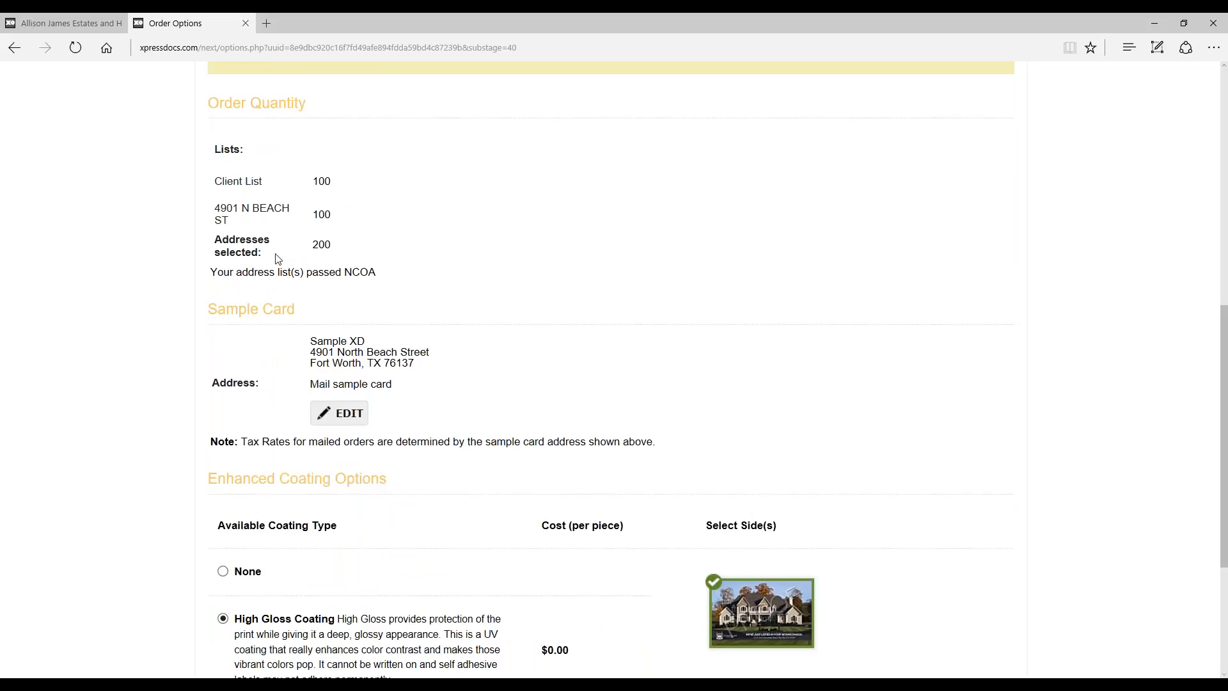
scroll(529, 219, down, 2)
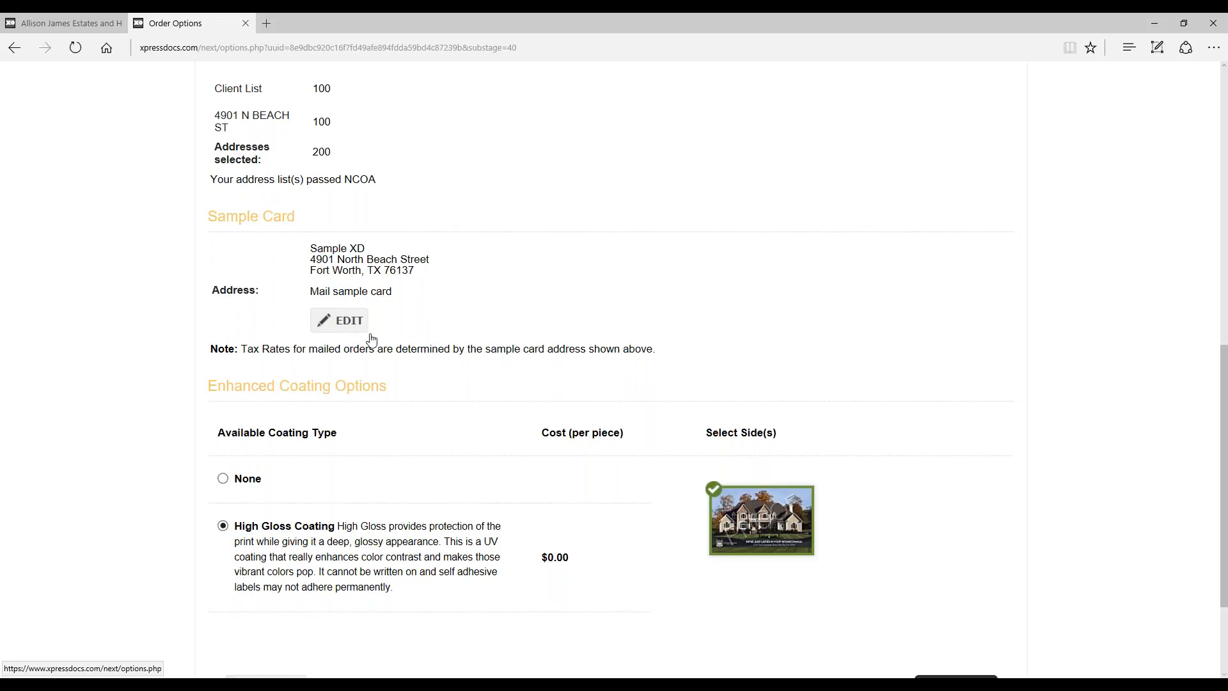
scroll(815, 250, down, 2)
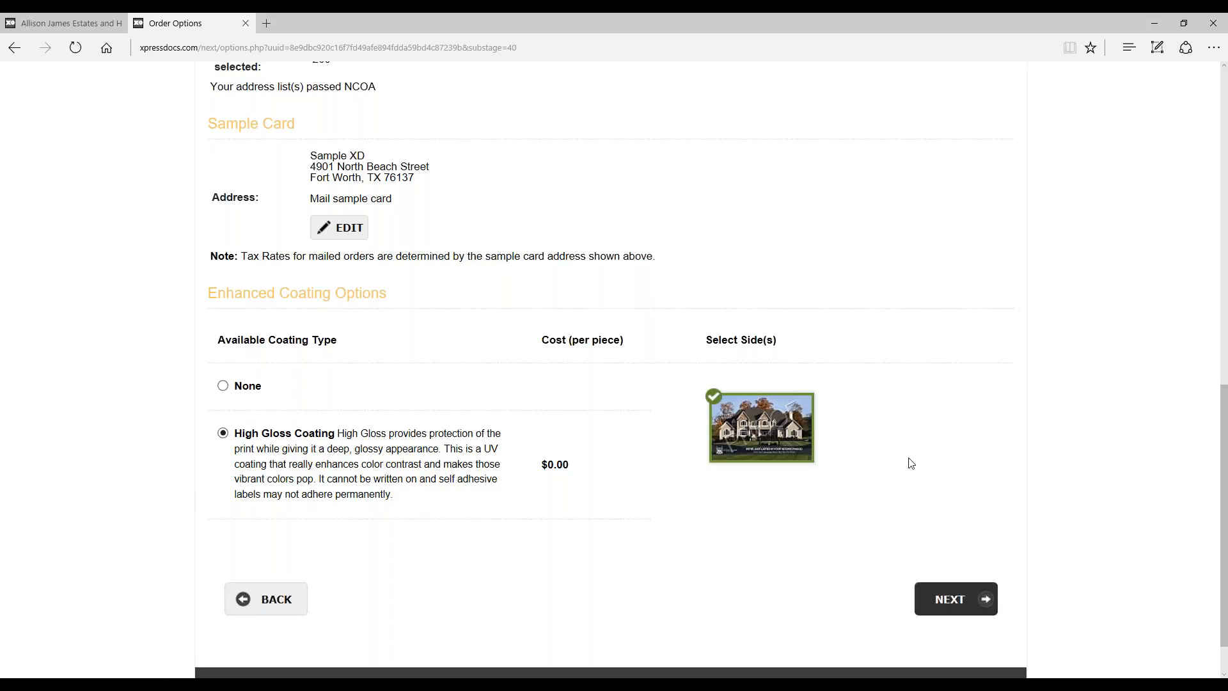
click(992, 609)
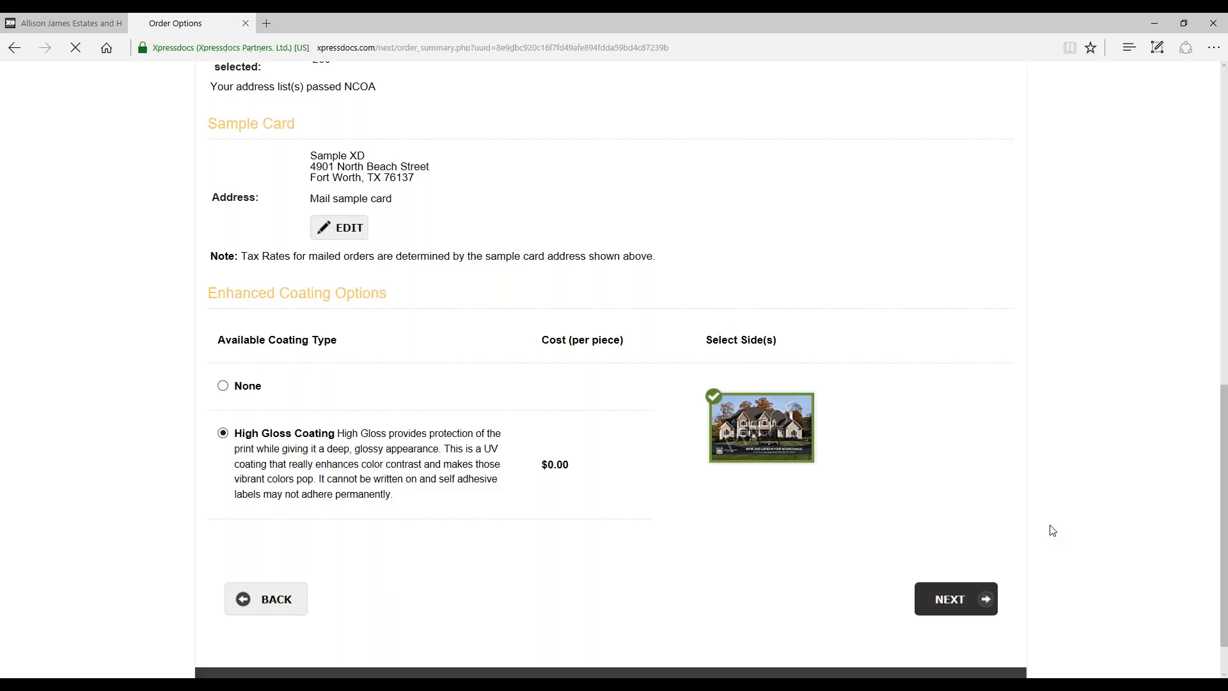
Step: Review the Order Summary for the Postcard Example order, including store credit, price breakdown, credit card form and order proof
scroll(1056, 530, down, 5)
scroll(1058, 529, down, 5)
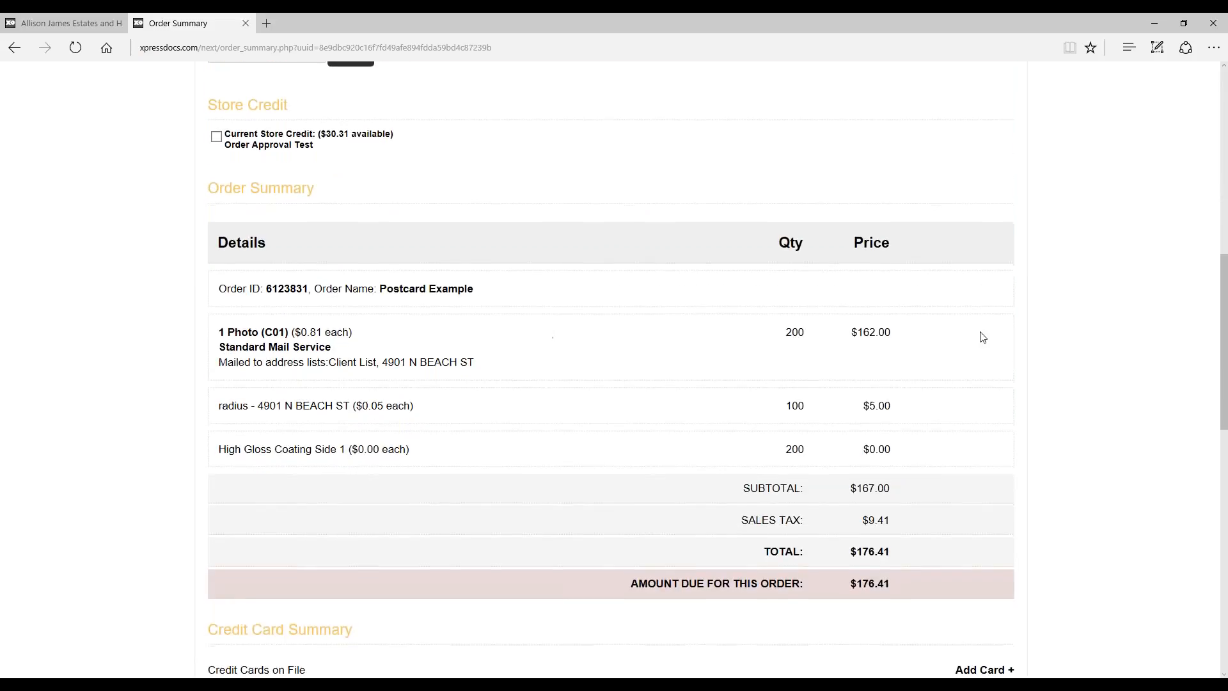
scroll(929, 423, down, 3)
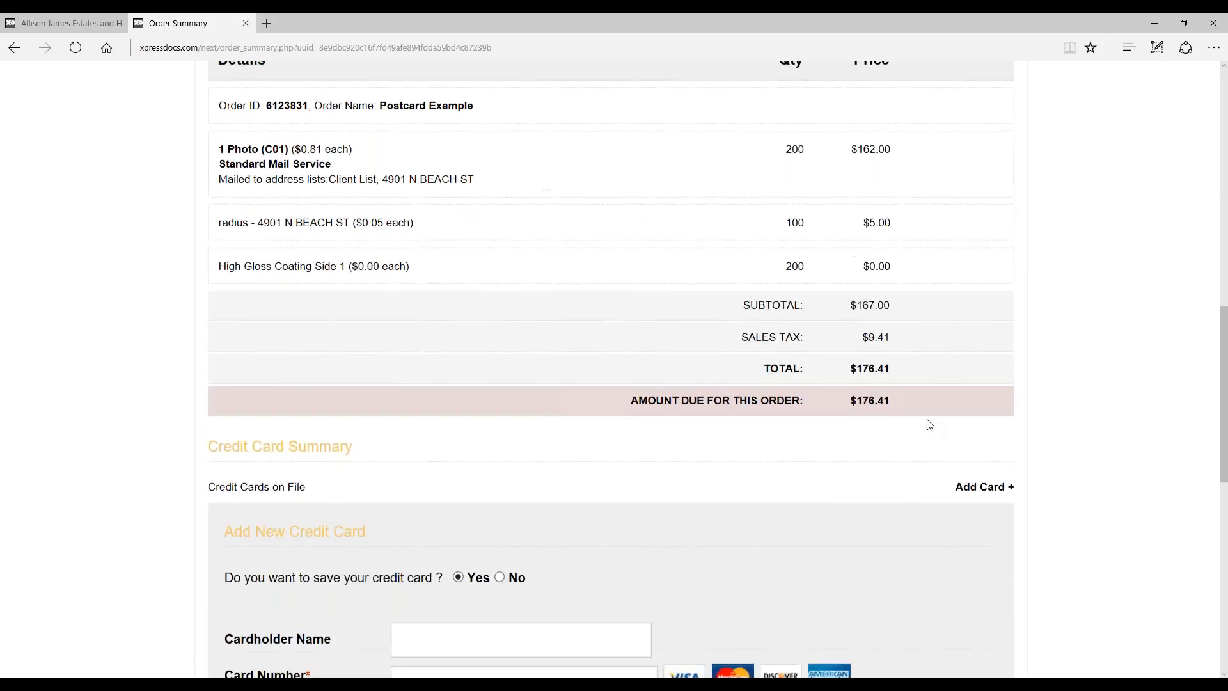
scroll(731, 263, down, 7)
scroll(767, 351, down, 3)
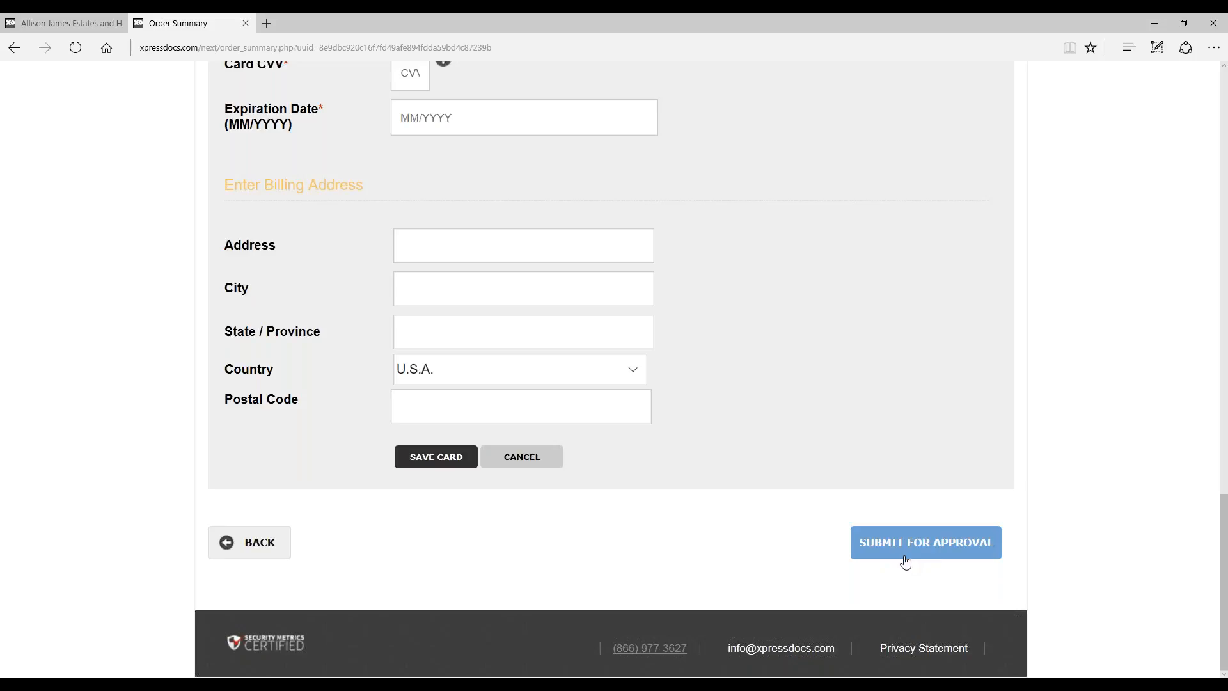
scroll(816, 472, up, 16)
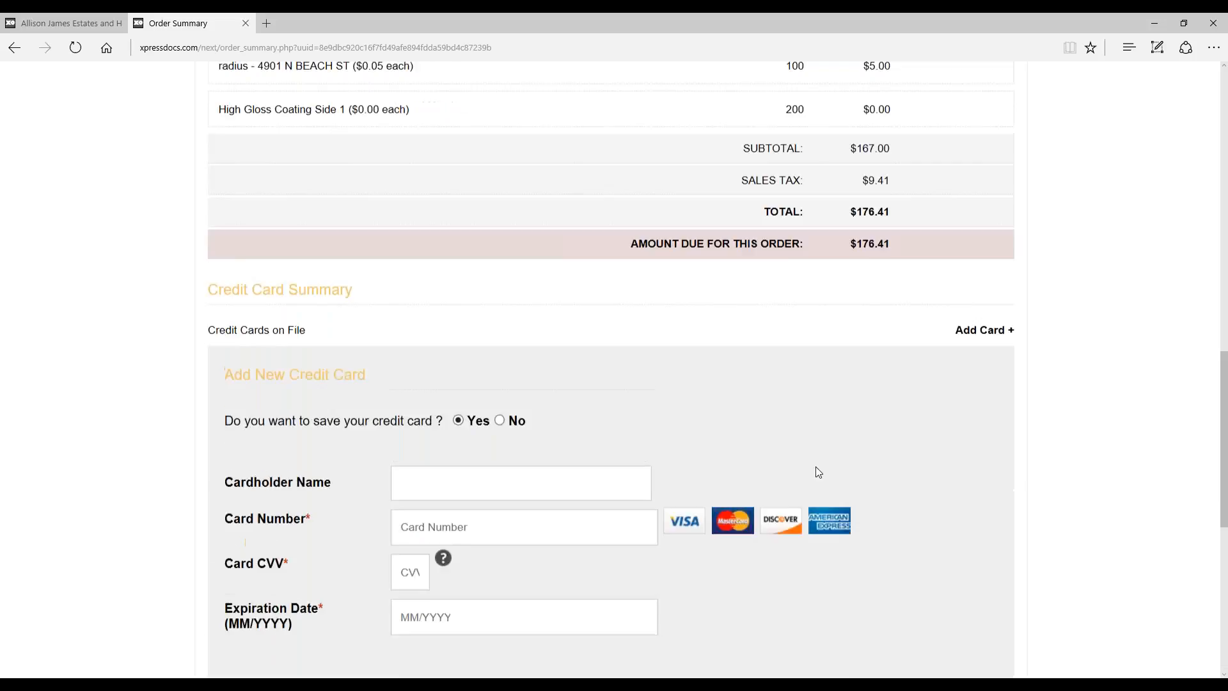
scroll(832, 435, up, 2)
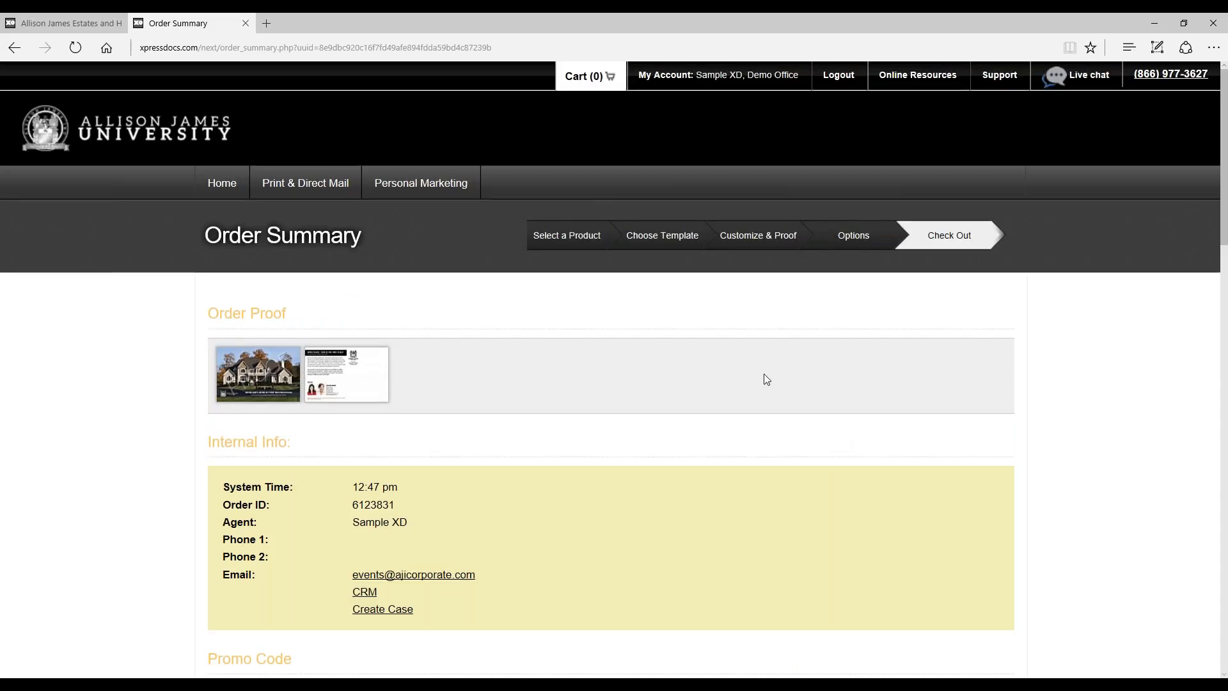
Step: Return to the home page, open the Business Cards category and view all Agent Business Cards templates
click(236, 186)
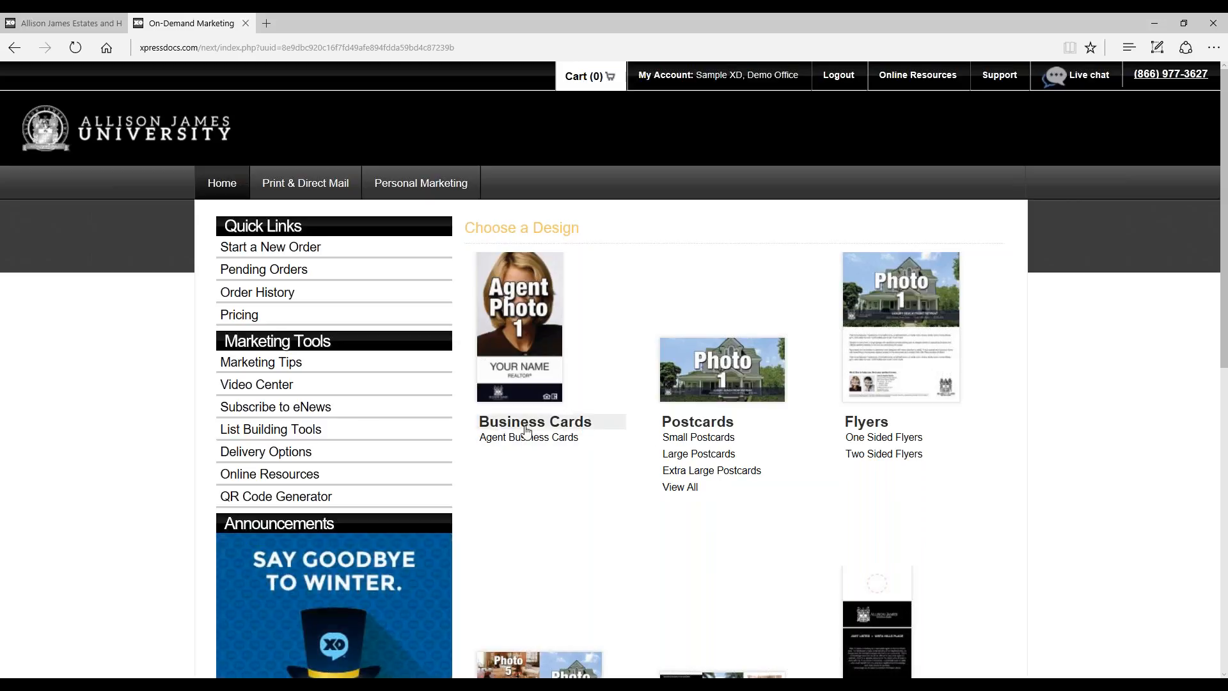
click(577, 427)
scroll(870, 411, down, 1)
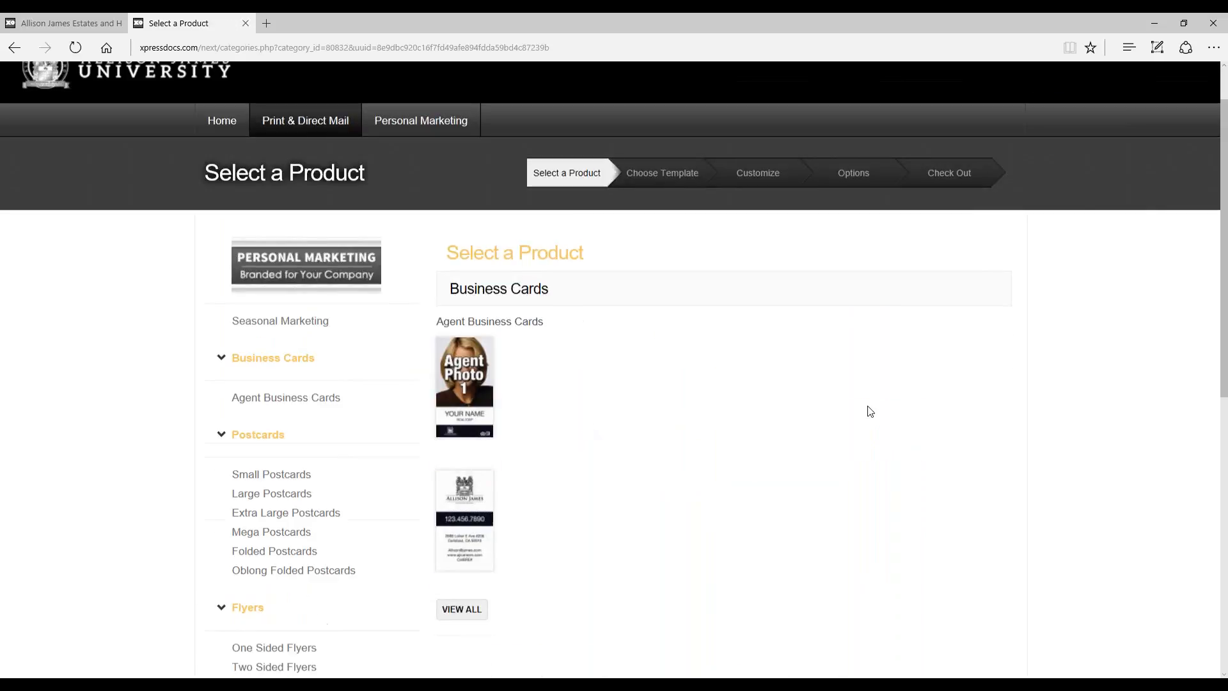
scroll(870, 411, down, 1)
click(460, 579)
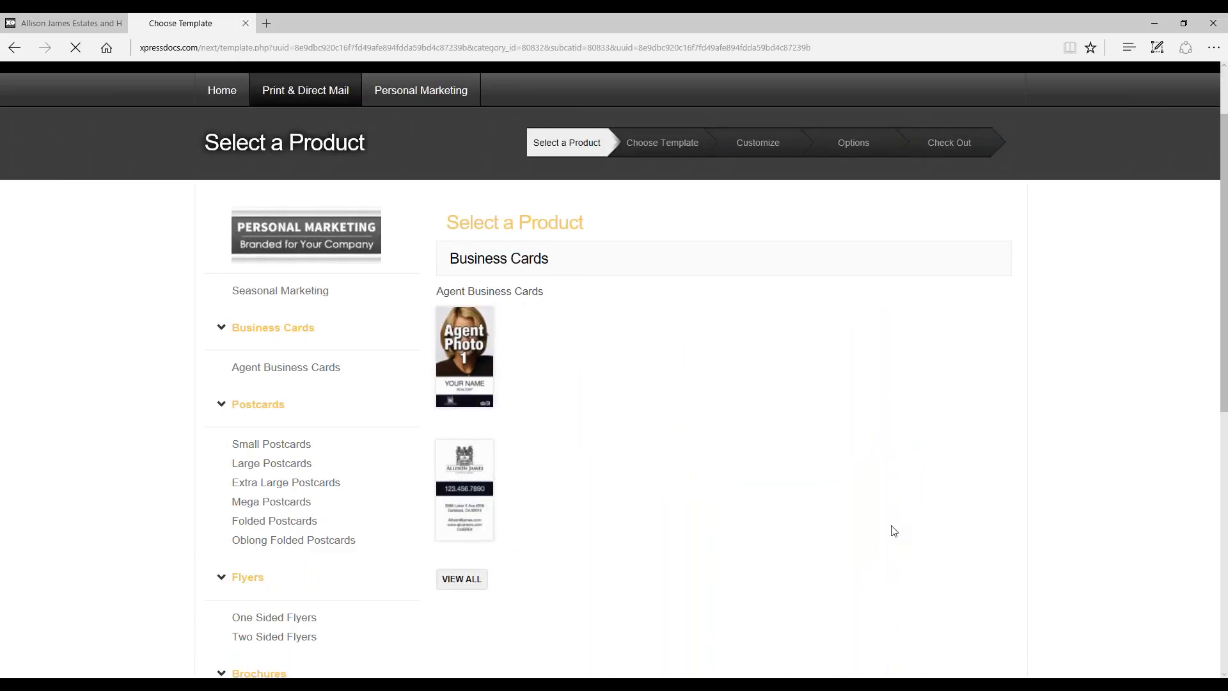
Step: Examine the vertical and horizontal business card templates offered for the 3.5" x 2" size
scroll(894, 531, down, 1)
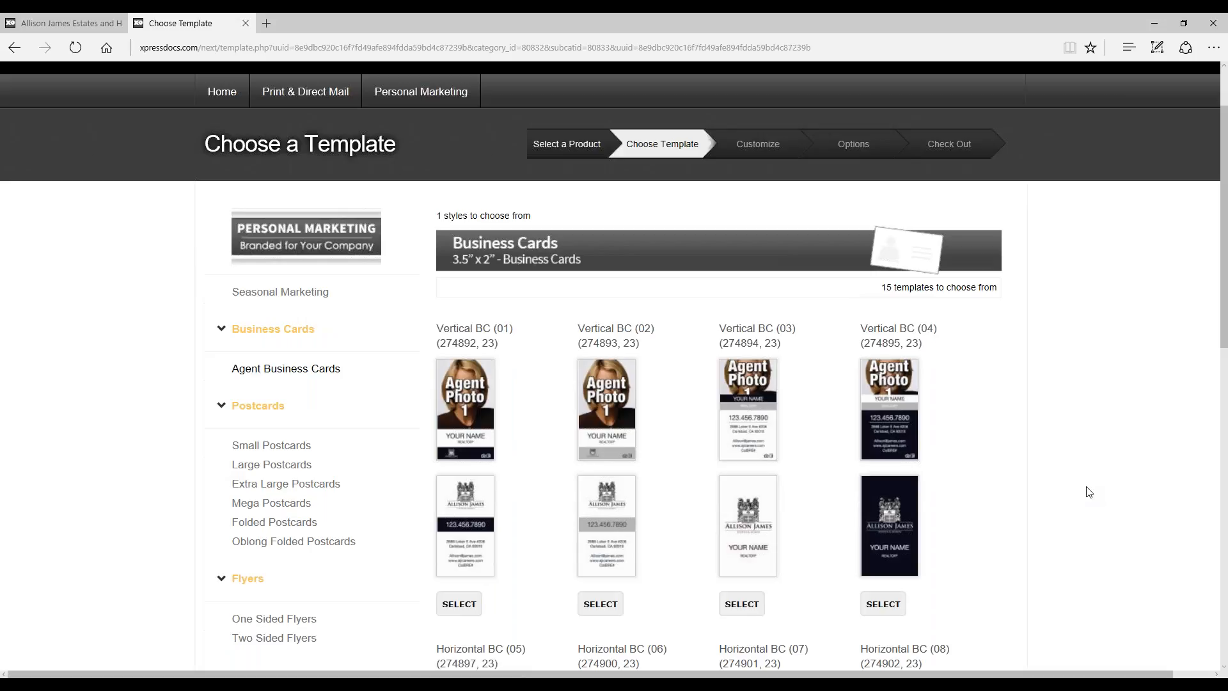
scroll(1157, 381, down, 1)
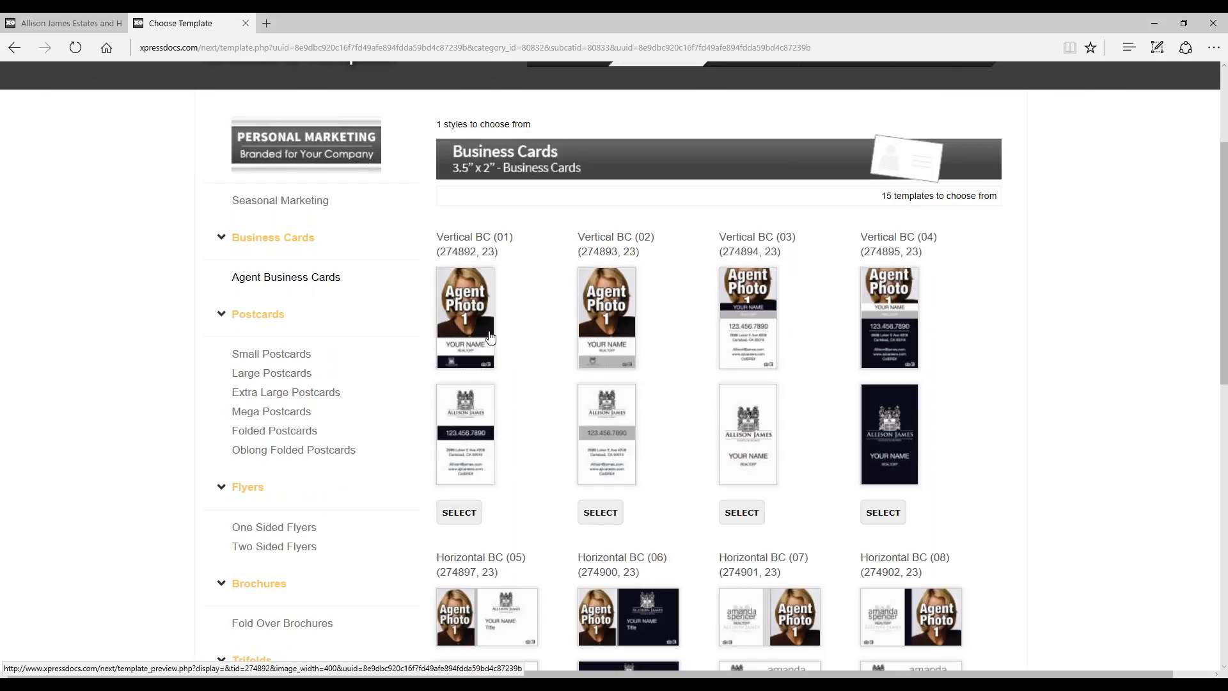
scroll(490, 337, down, 2)
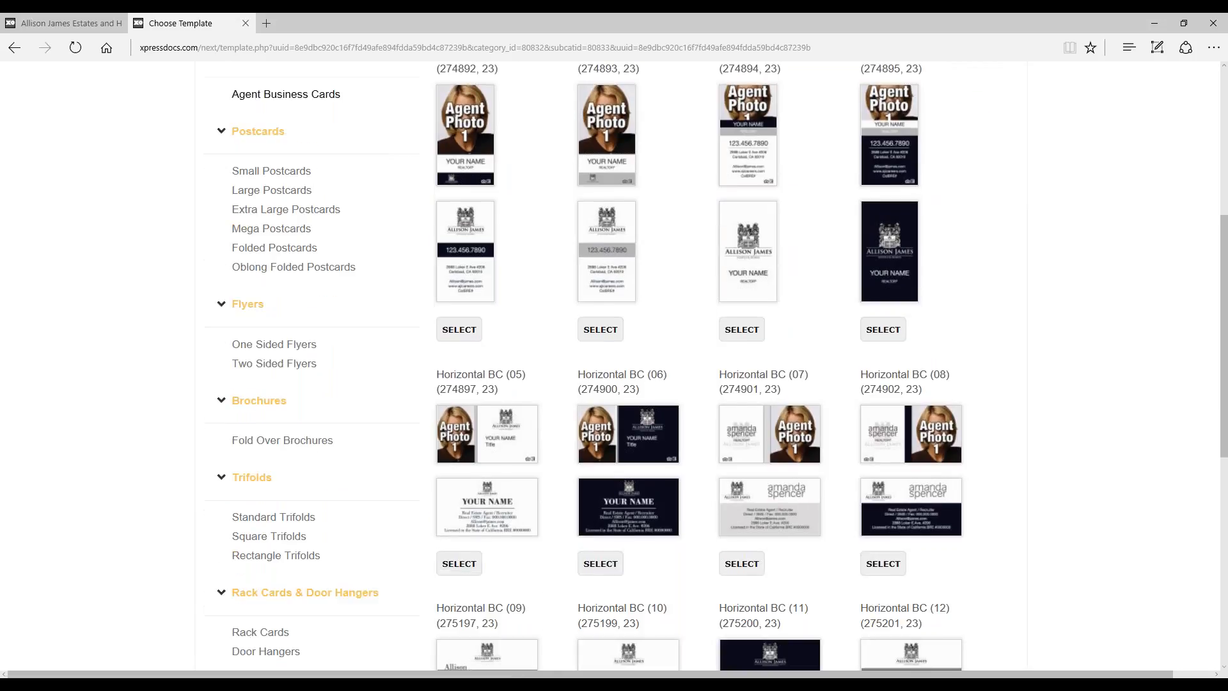
scroll(1052, 450, down, 1)
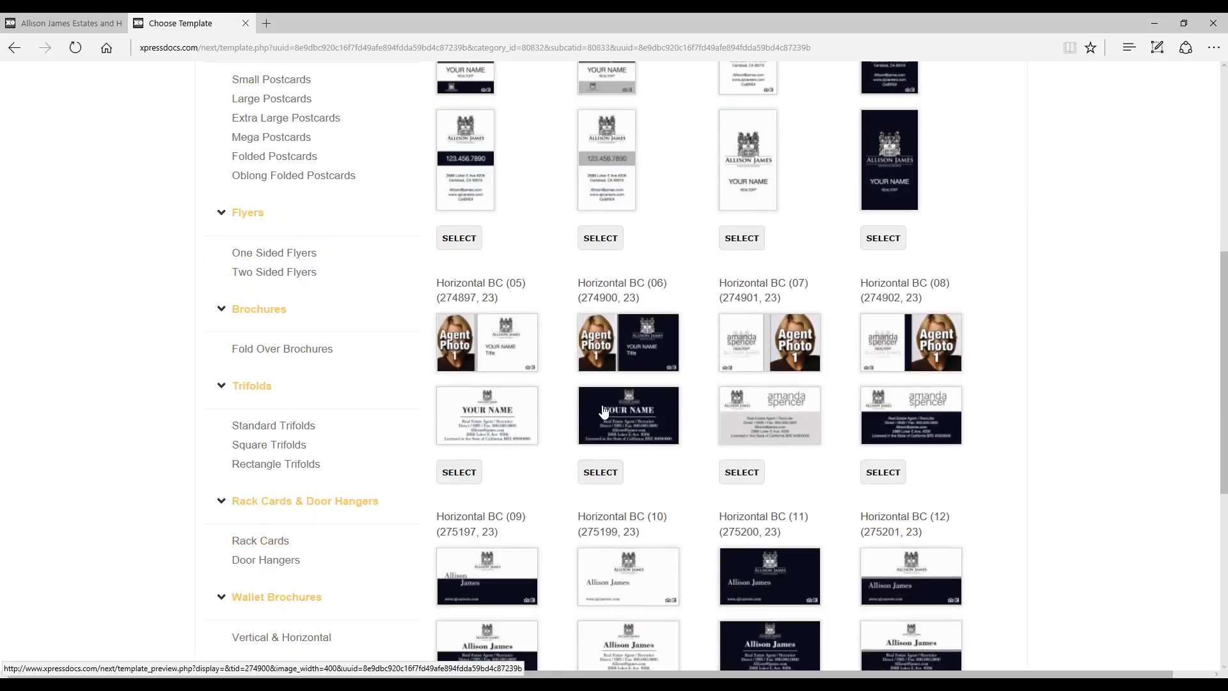
scroll(747, 370, down, 2)
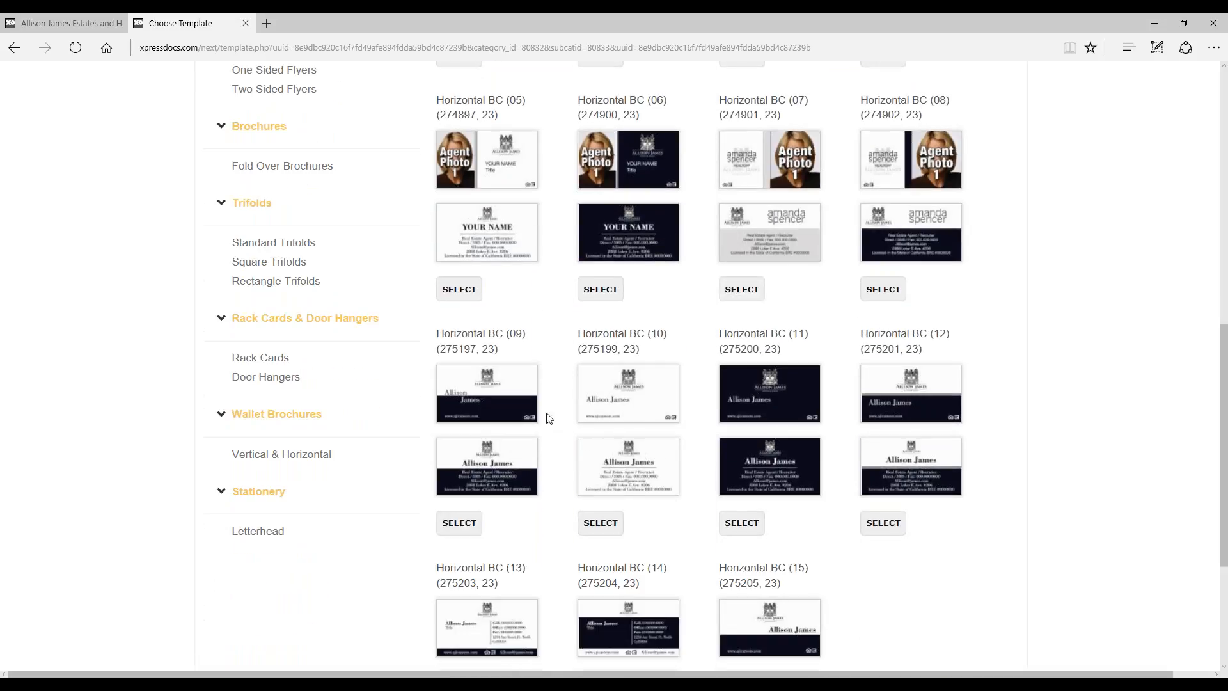
scroll(547, 418, down, 2)
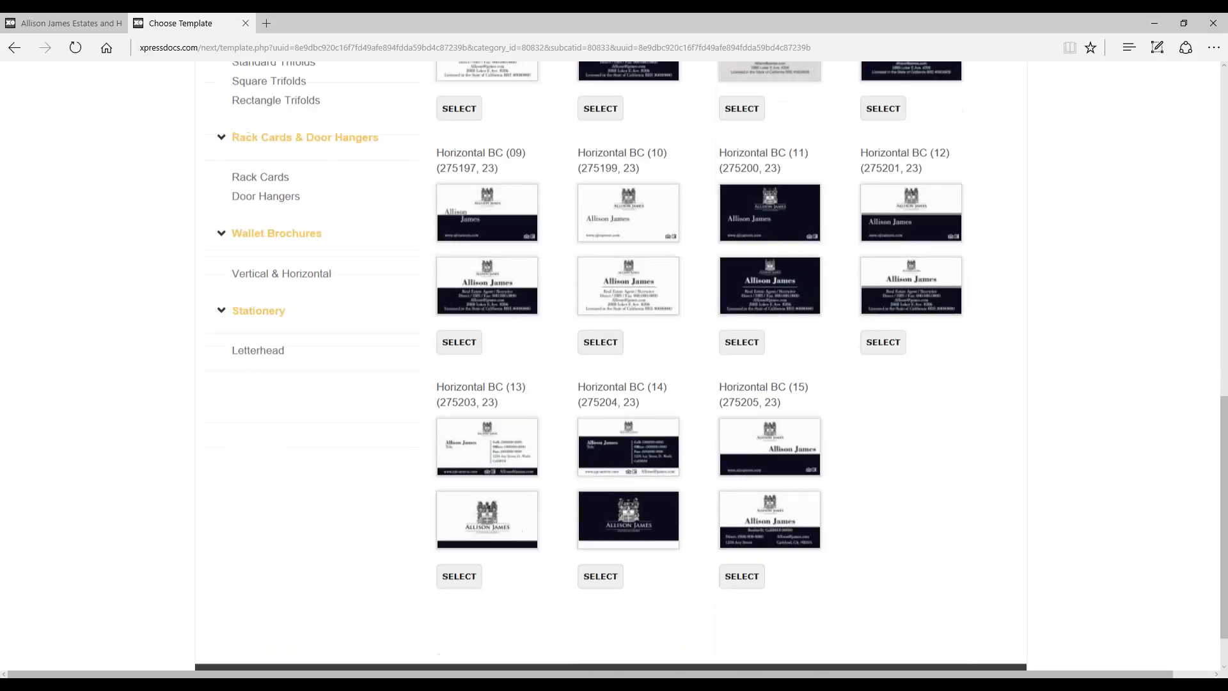
scroll(836, 403, down, 1)
scroll(837, 403, up, 3)
scroll(904, 405, up, 5)
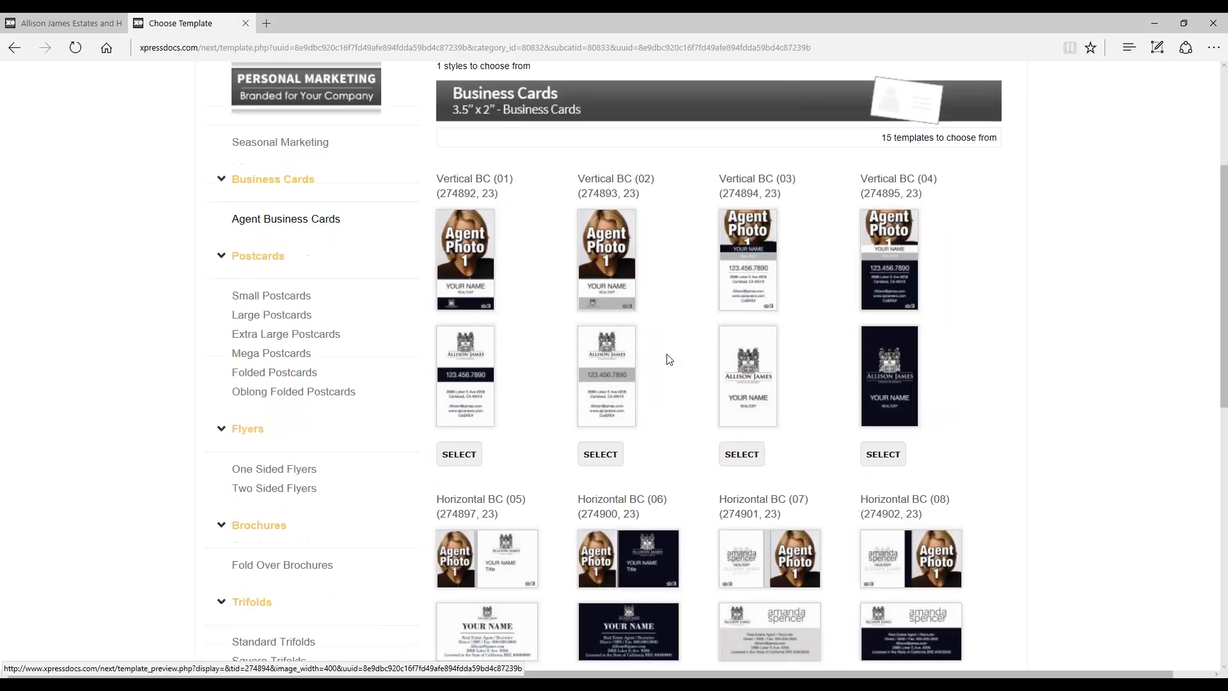
Step: Preview the Vertical BC (02) template's front, back, size and delivery details, and close the preview
click(609, 367)
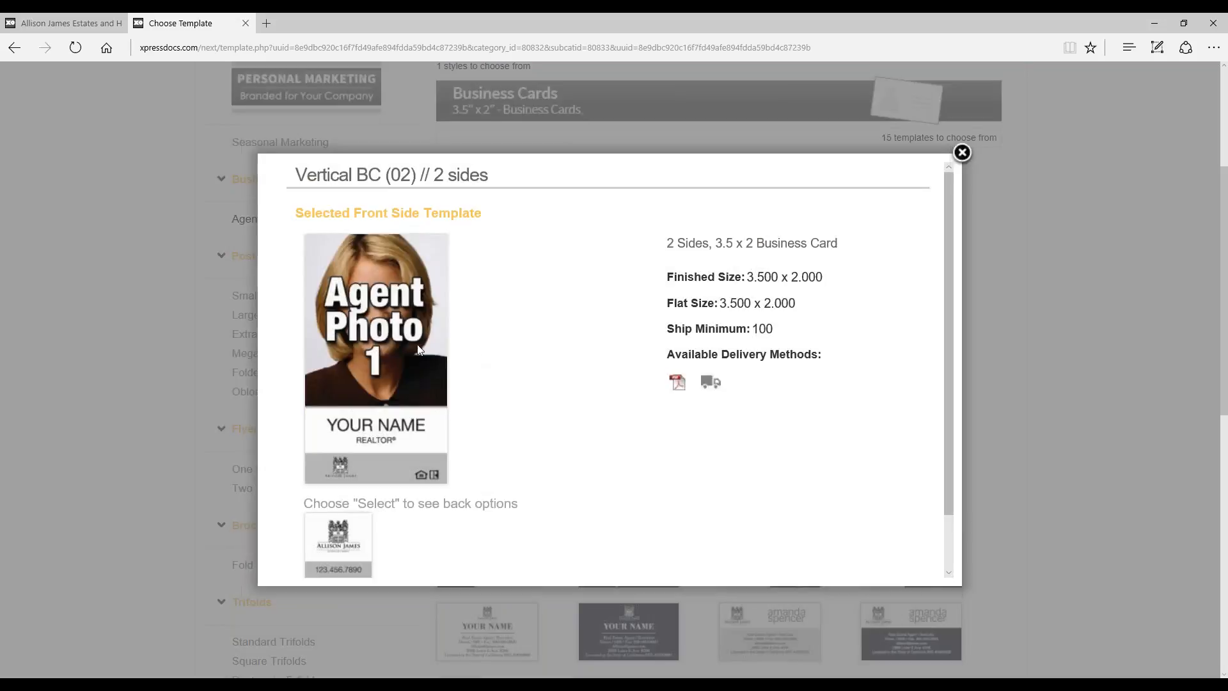
scroll(729, 365, down, 2)
scroll(630, 366, up, 2)
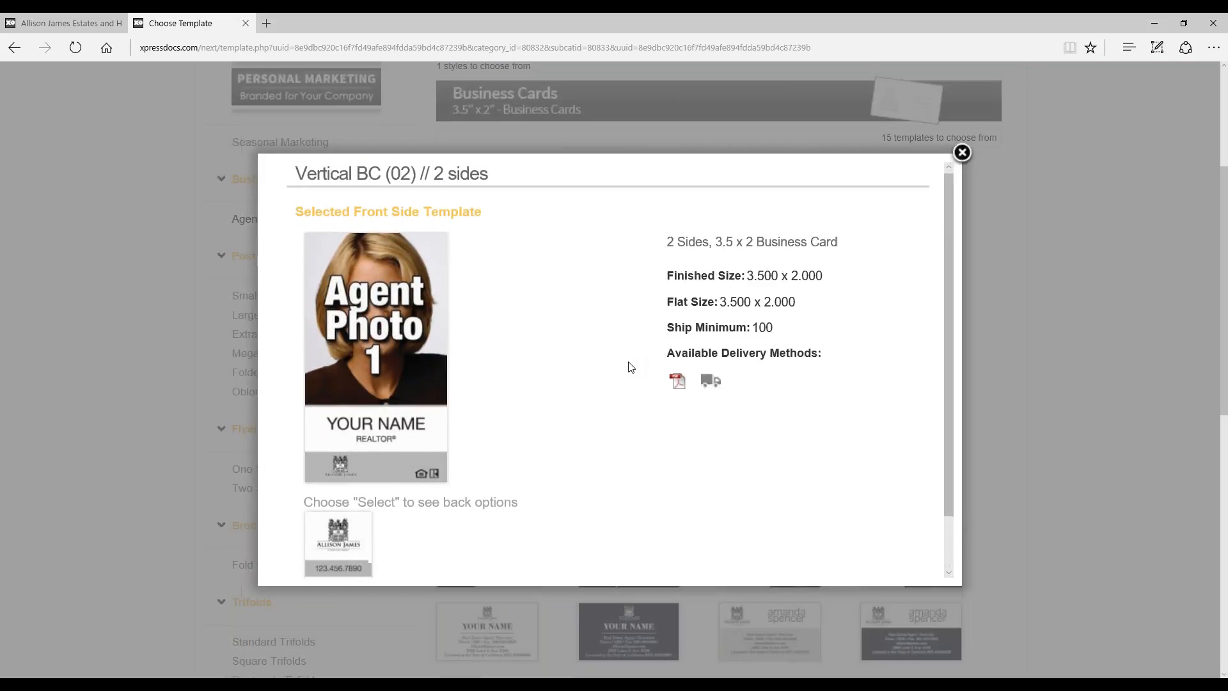
scroll(518, 373, down, 2)
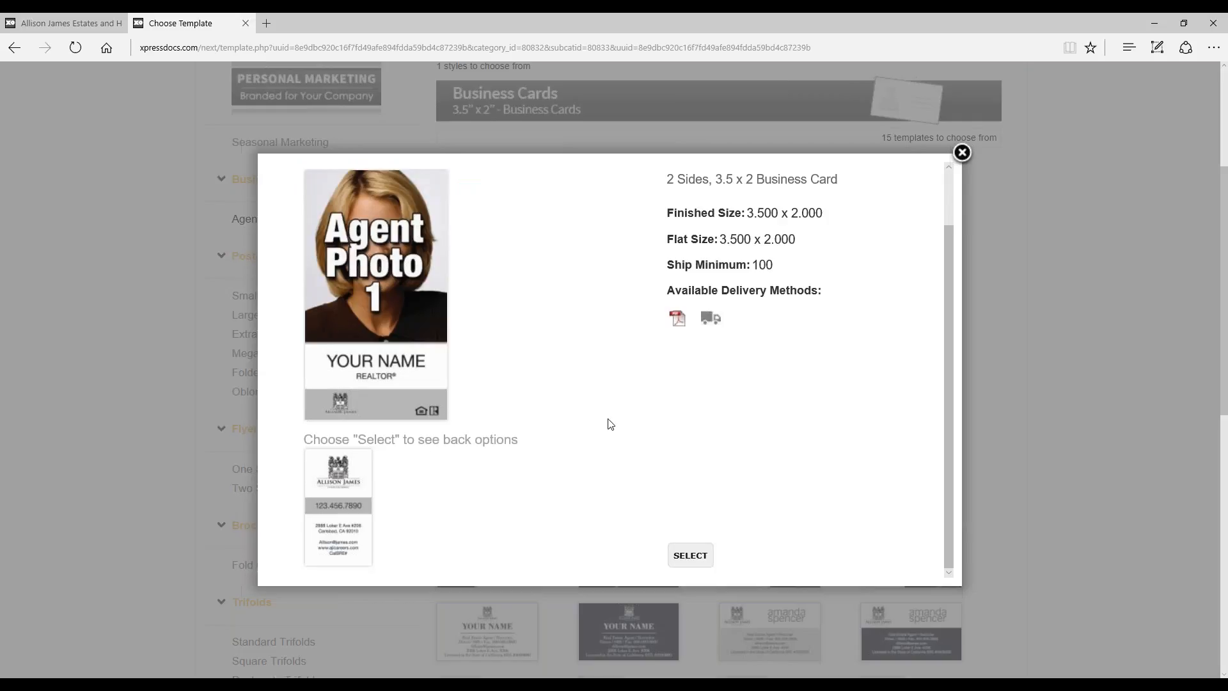
scroll(627, 413, down, 3)
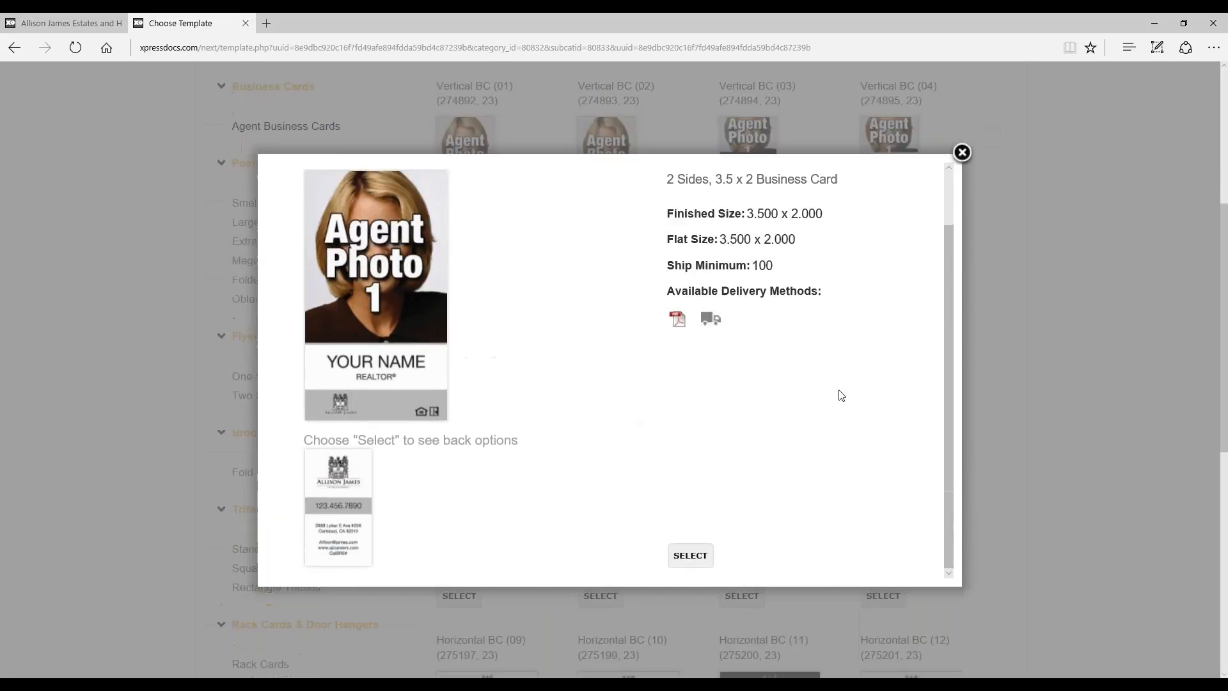
scroll(841, 395, up, 2)
click(961, 152)
Step: Select the Horizontal BC (09) template, check its shipped pricing by quantity and continue to customization
scroll(1045, 211, down, 2)
scroll(1045, 211, up, 2)
scroll(1045, 211, down, 3)
scroll(1047, 212, down, 1)
scroll(515, 457, down, 4)
click(459, 466)
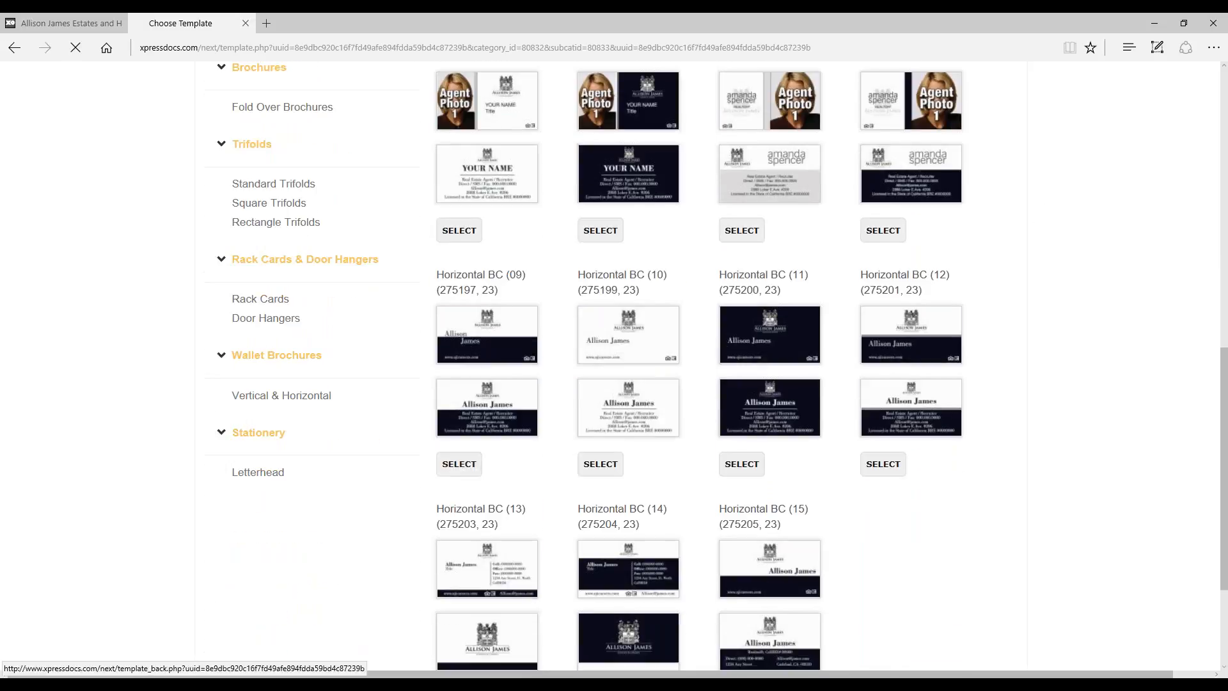
scroll(611, 368, down, 4)
scroll(611, 384, down, 2)
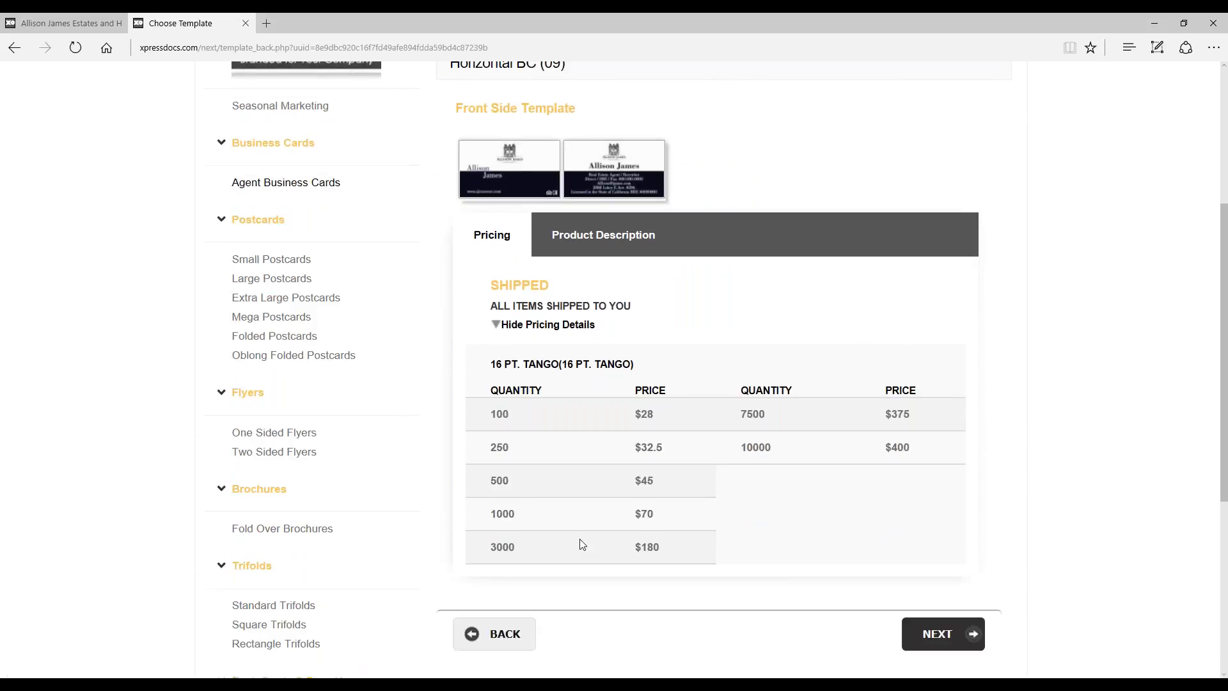
click(950, 635)
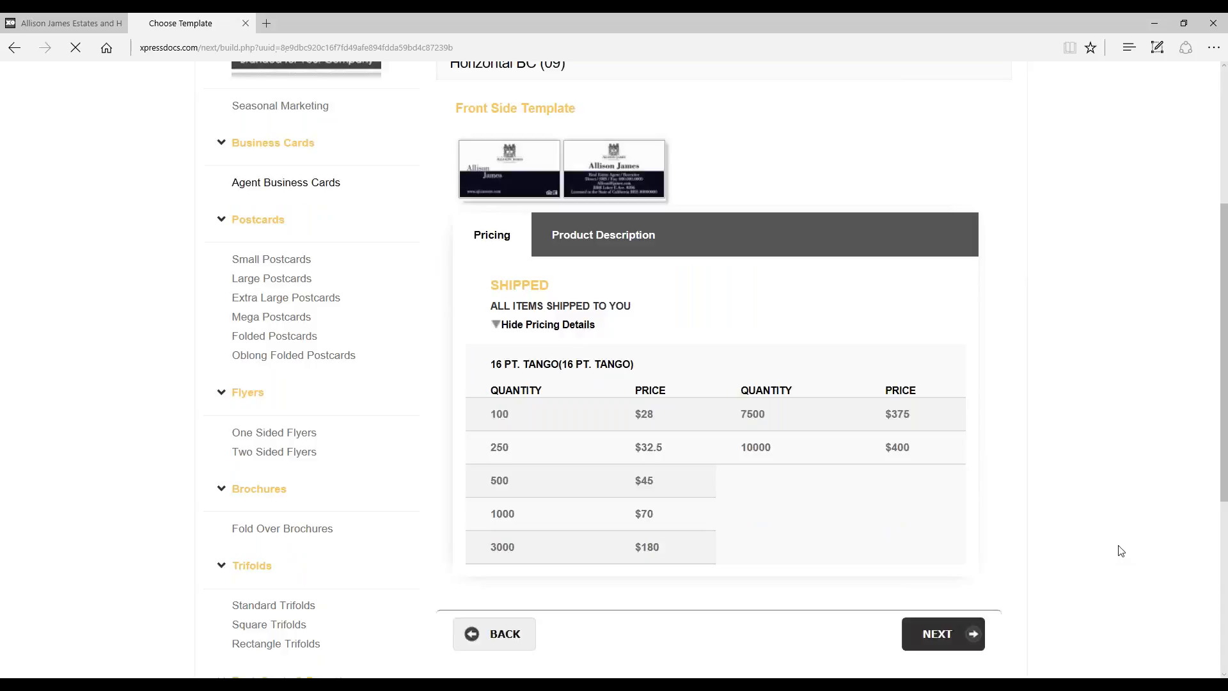
Step: Examine the business card's order name field, contact specification fields and order previews on the customization page
scroll(1121, 549, down, 6)
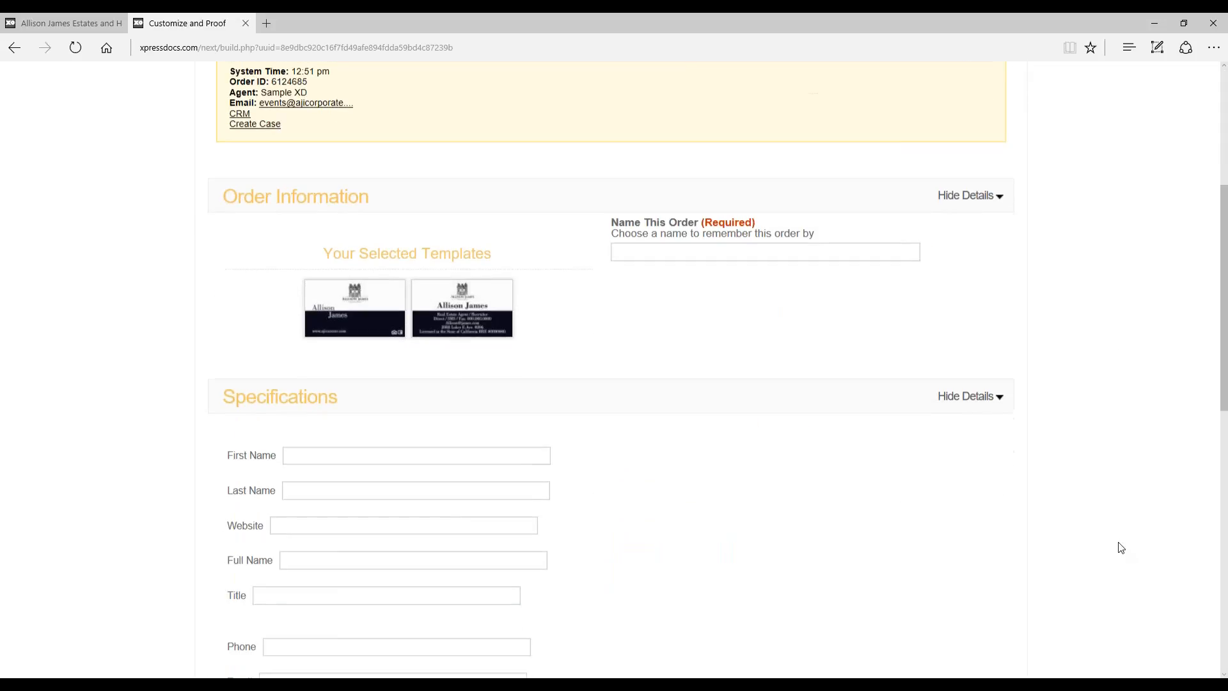
scroll(639, 433, down, 2)
scroll(691, 298, up, 2)
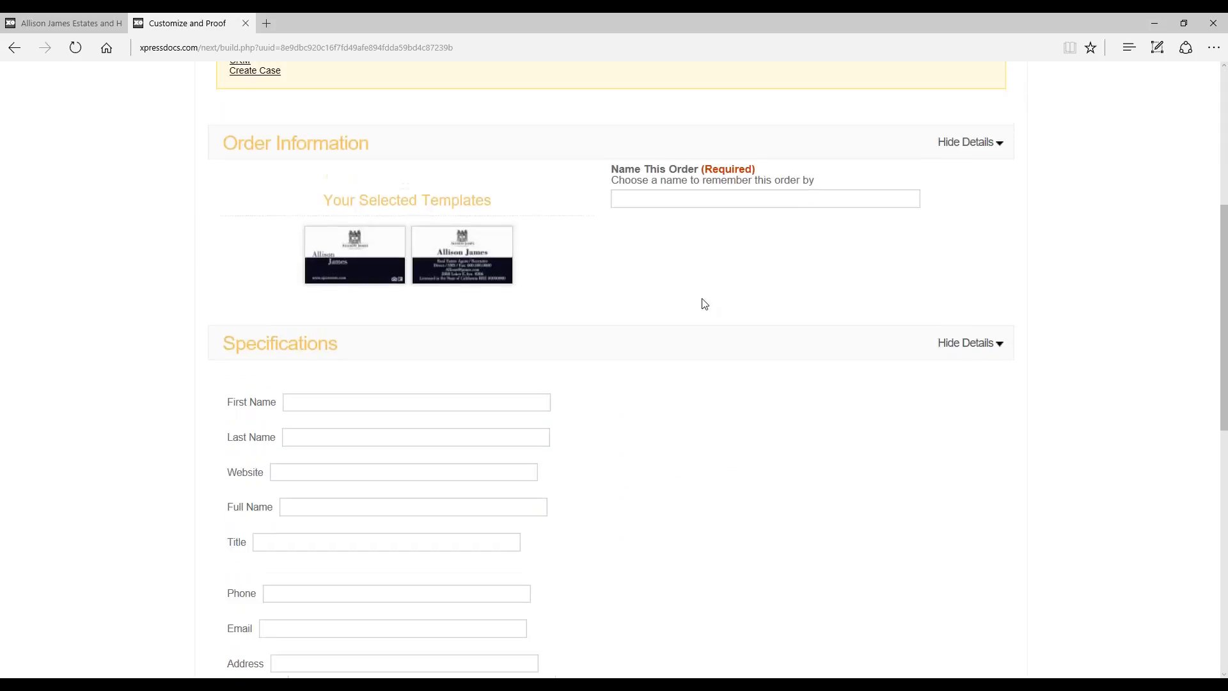
scroll(528, 357, down, 2)
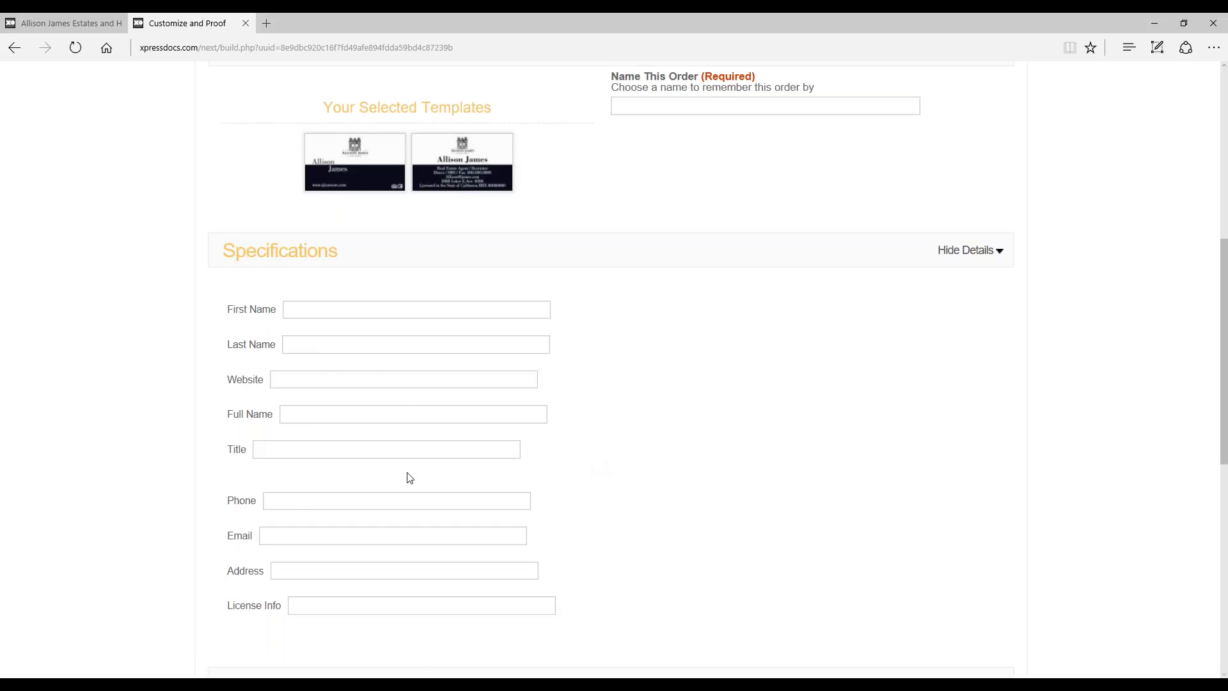
scroll(290, 493, down, 2)
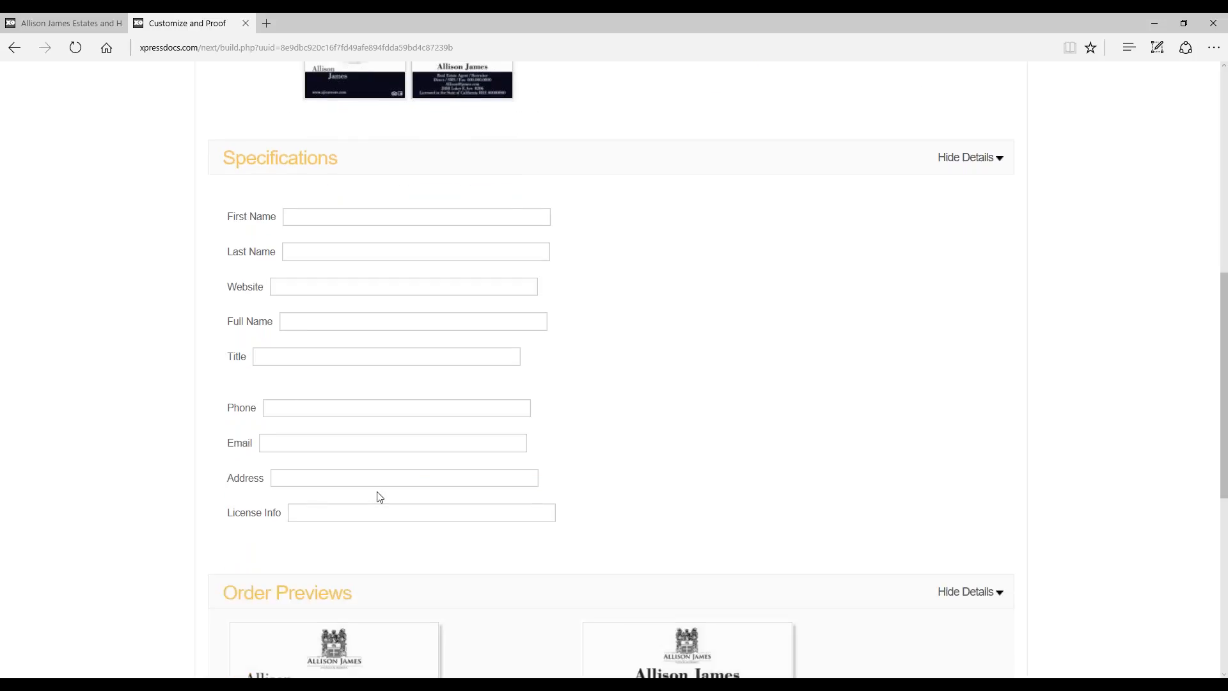
scroll(378, 505, down, 2)
scroll(576, 426, down, 2)
scroll(576, 425, up, 4)
scroll(587, 429, up, 2)
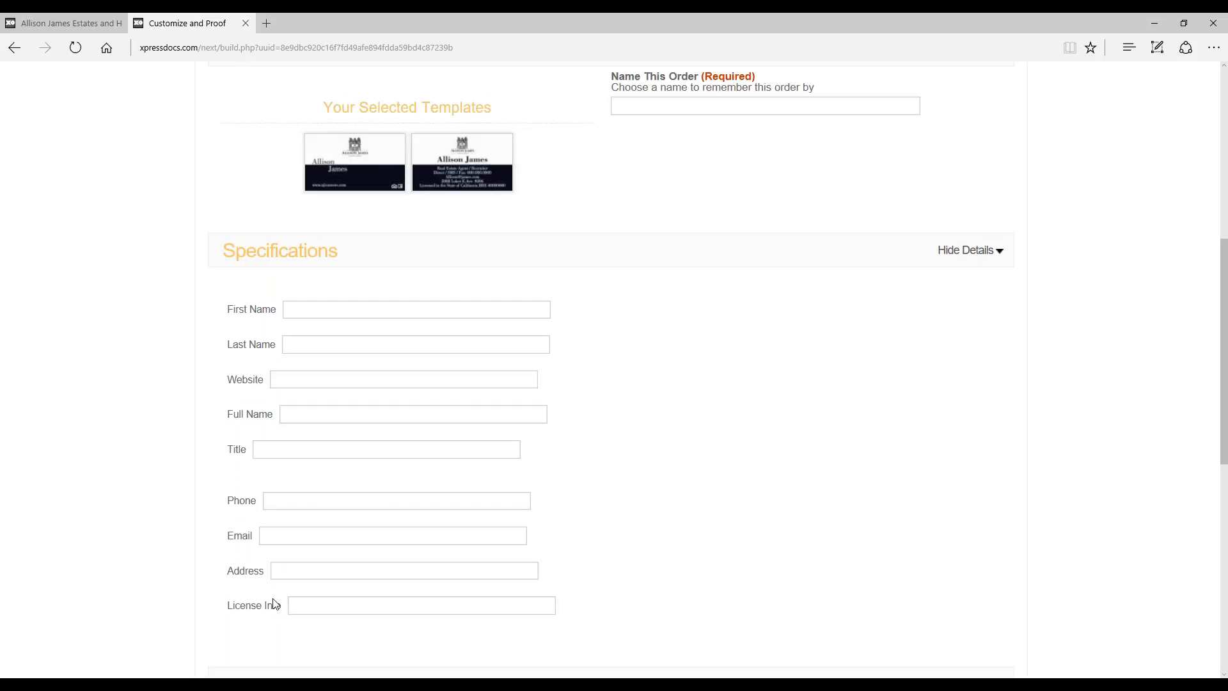
scroll(759, 428, up, 2)
scroll(754, 428, down, 2)
scroll(748, 354, up, 6)
scroll(742, 358, down, 6)
scroll(672, 373, down, 3)
scroll(674, 375, up, 8)
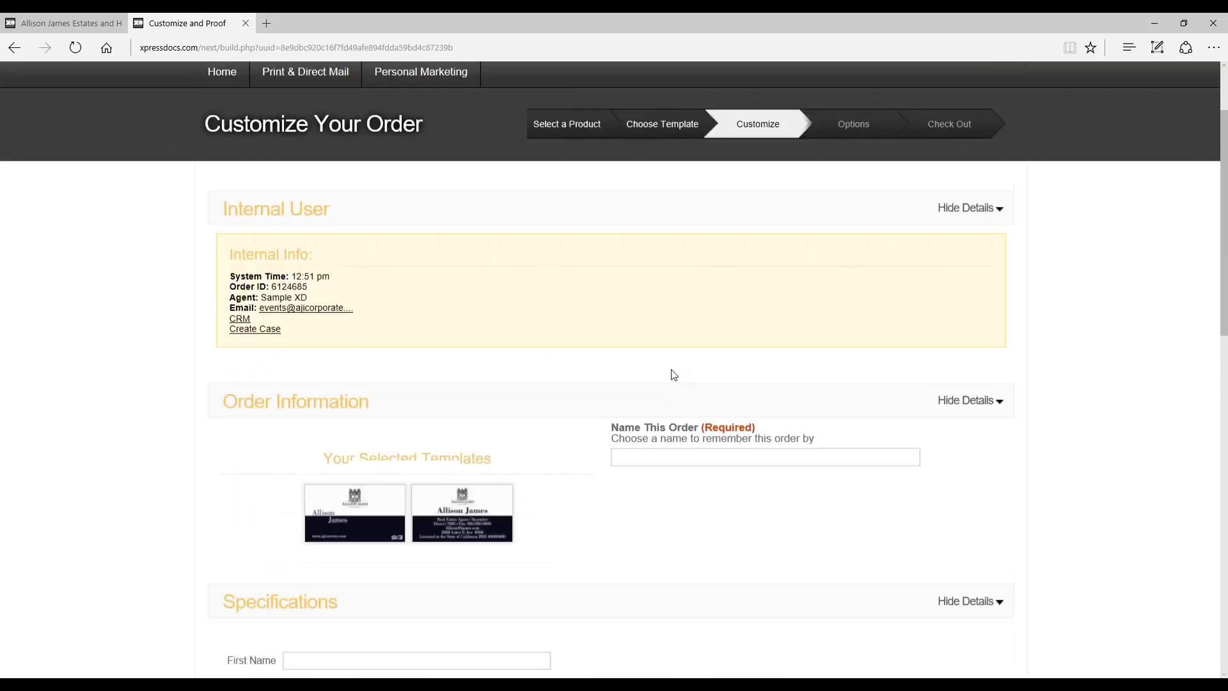
scroll(671, 375, up, 1)
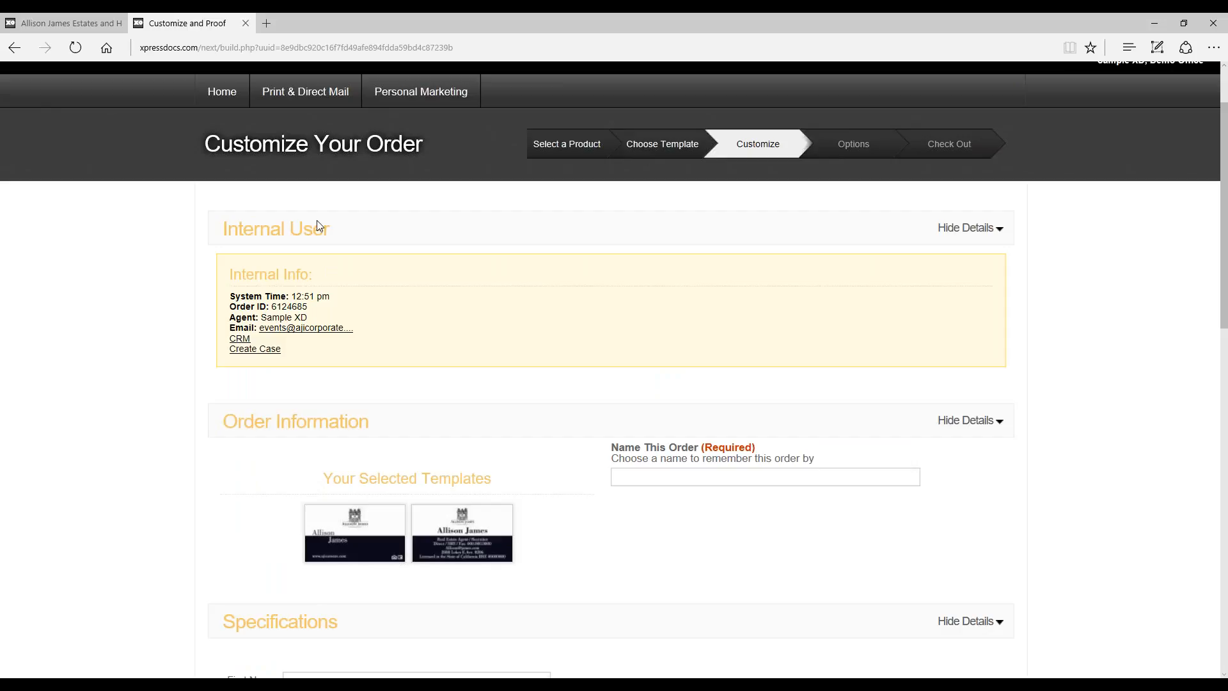
Step: Return to the home page, and look up the Contact Us and Resources information on the account login landing page
click(222, 91)
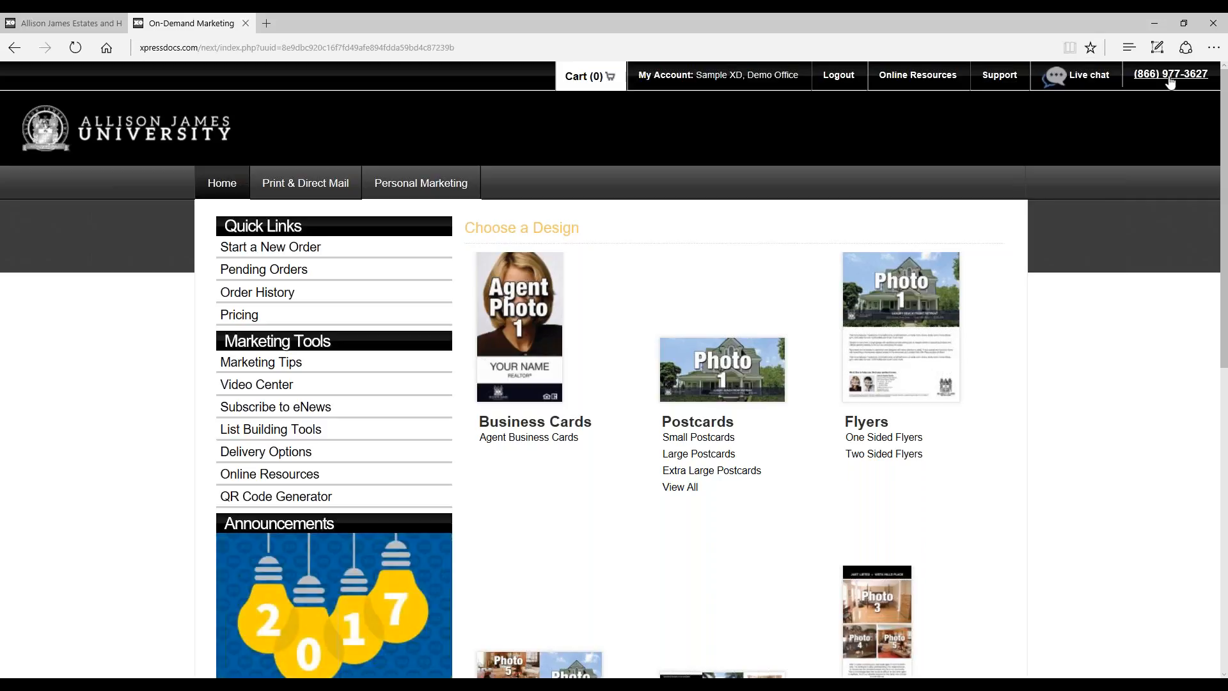
click(51, 20)
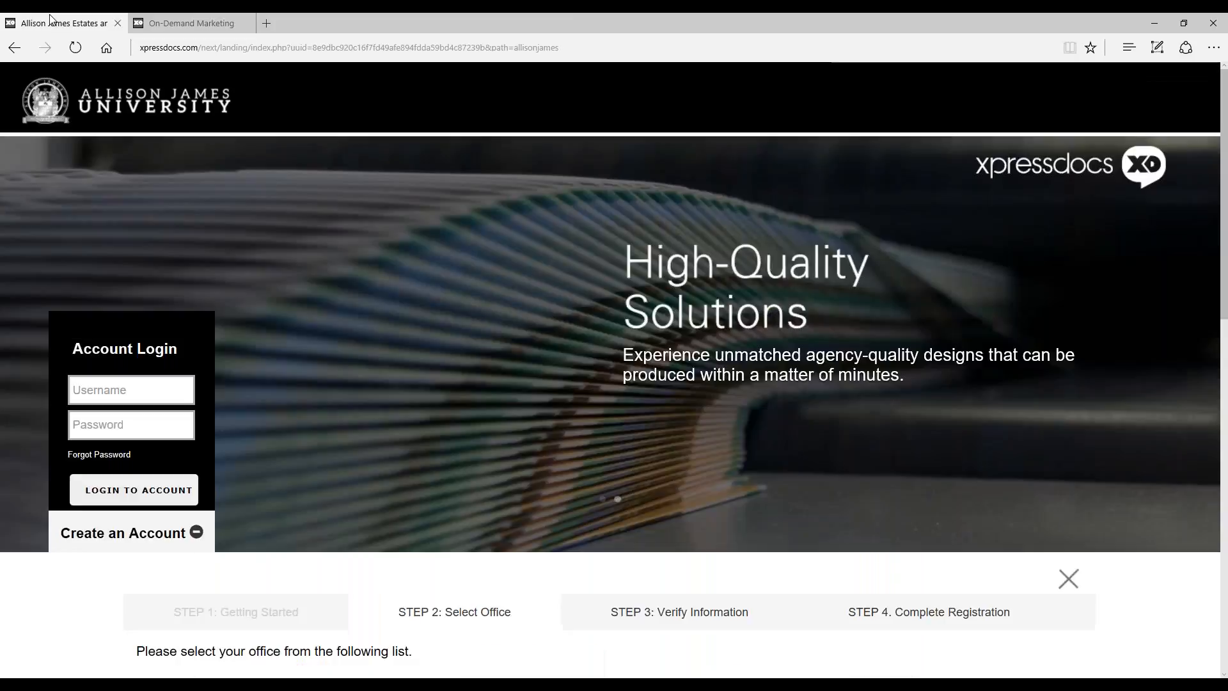
scroll(750, 137, down, 2)
scroll(754, 142, down, 8)
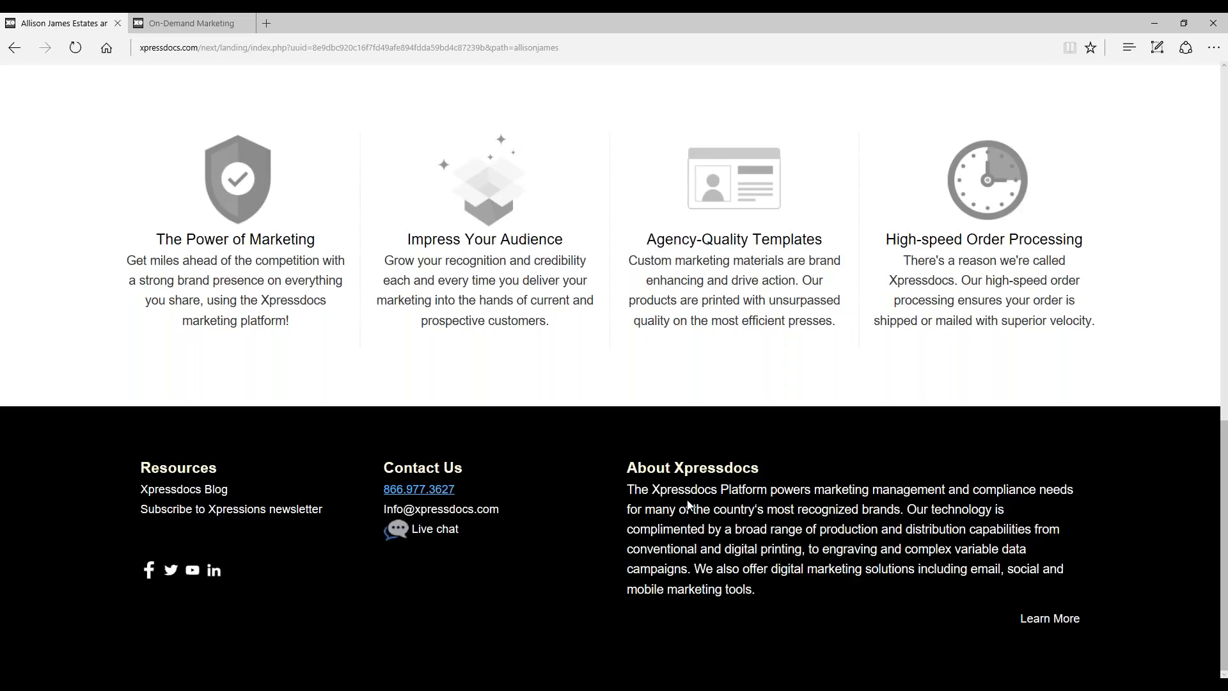
scroll(688, 505, up, 7)
Step: Go back to the On-Demand Marketing site, open Personal Marketing and browse the New Year's Day small postcard designs
click(192, 24)
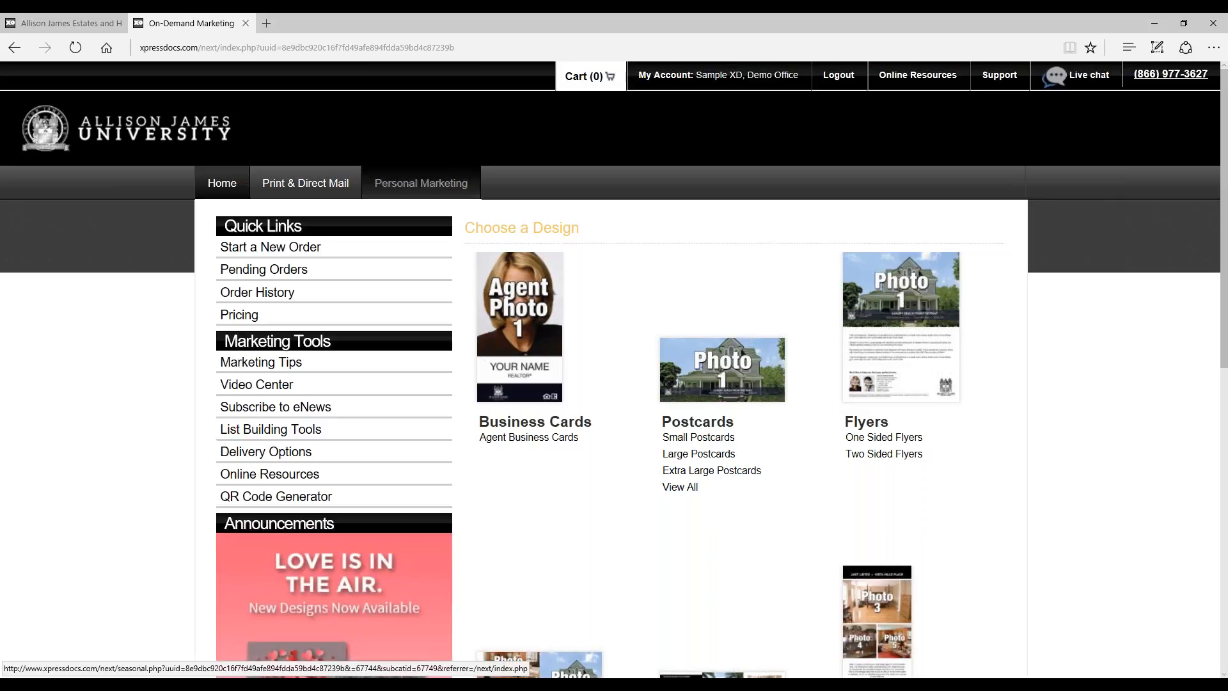
click(423, 190)
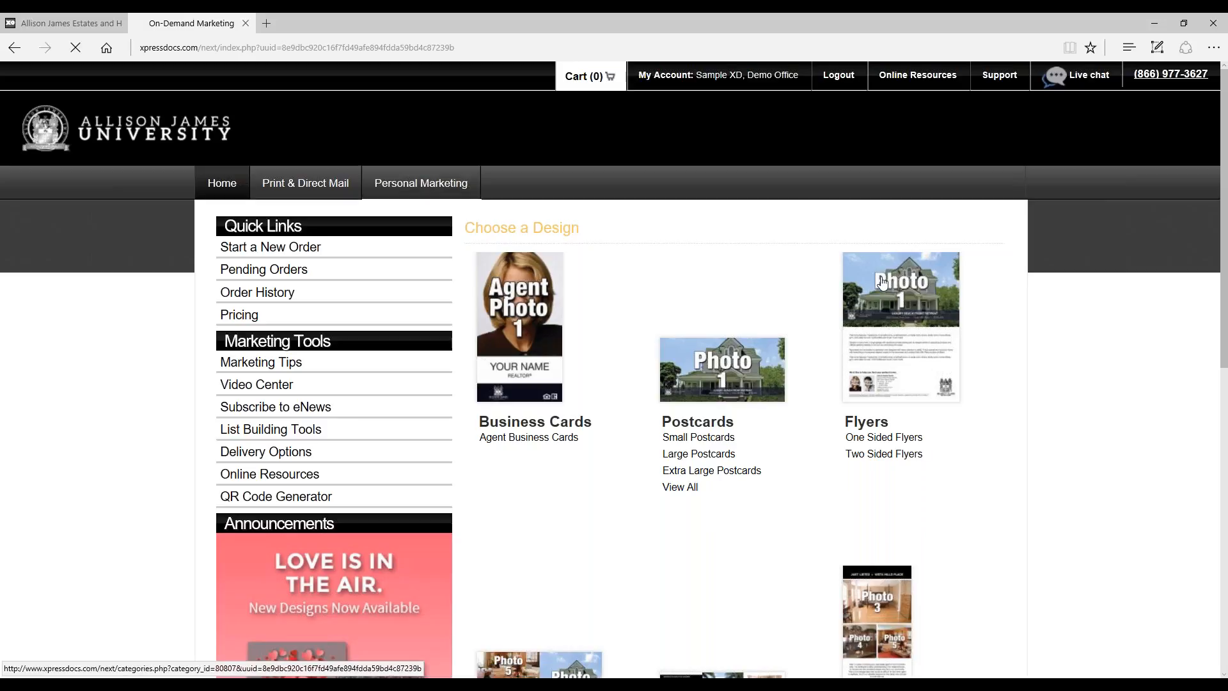
scroll(800, 318, down, 5)
scroll(801, 318, down, 3)
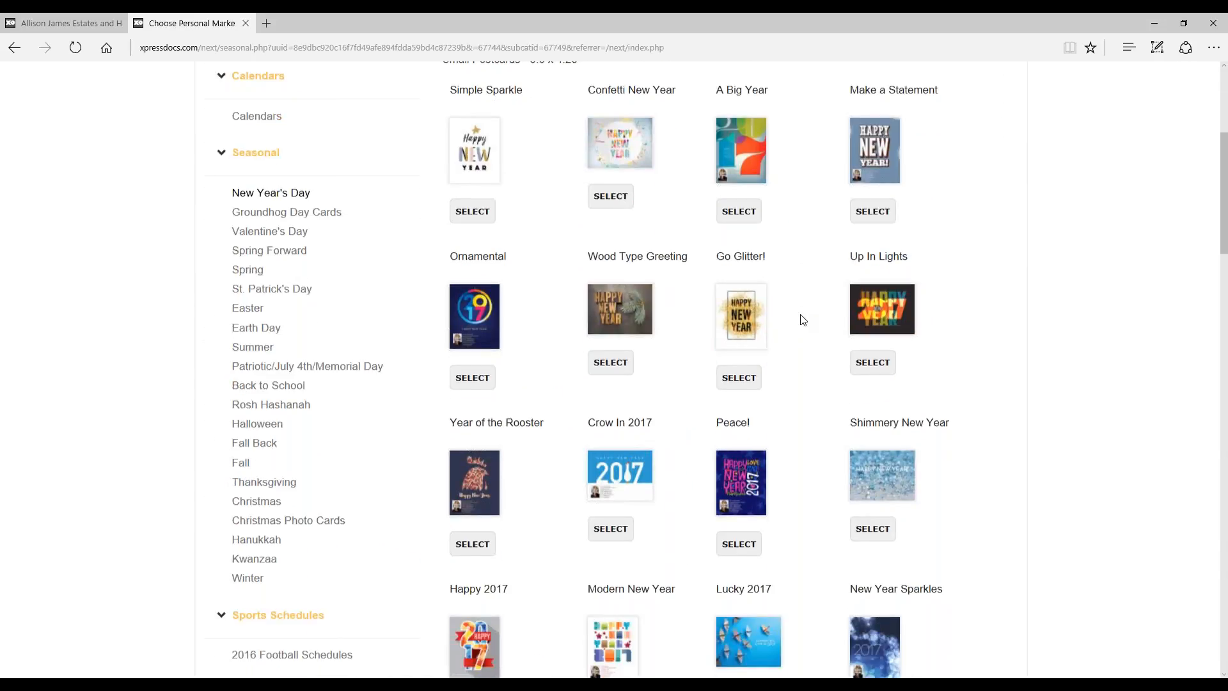
Step: Select the Ornamental New Year's Day postcard front and preview the Small 2 Agent (01) back design at full size
click(476, 328)
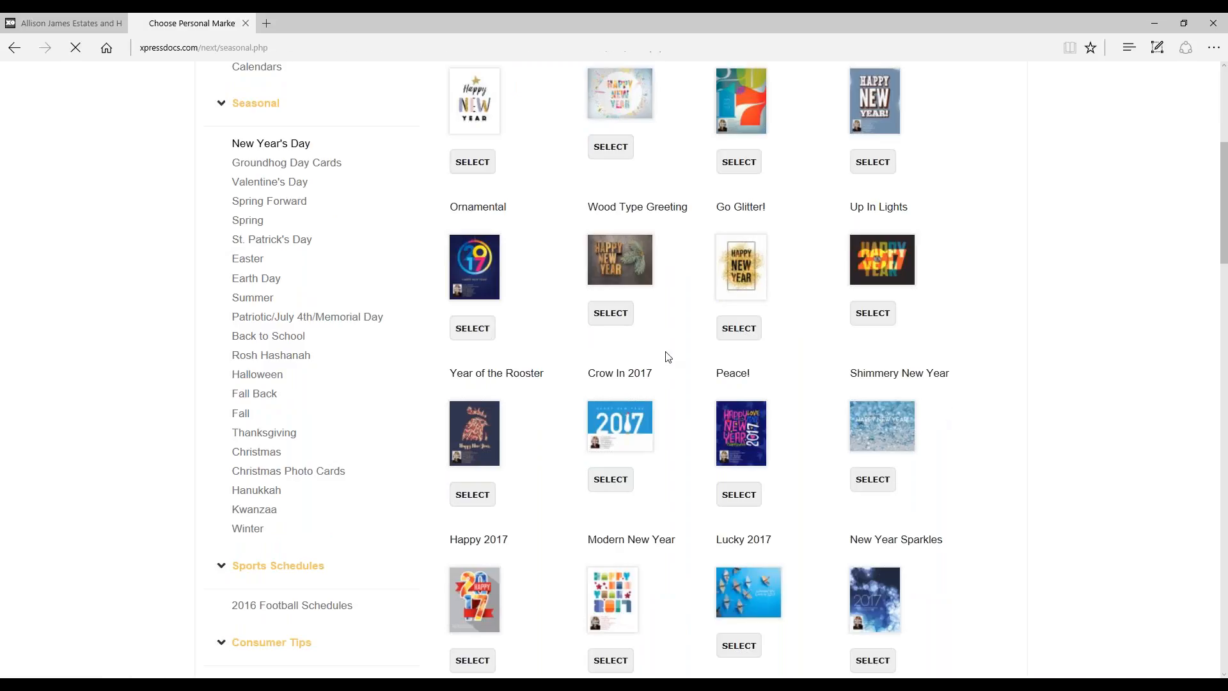
scroll(877, 284, down, 3)
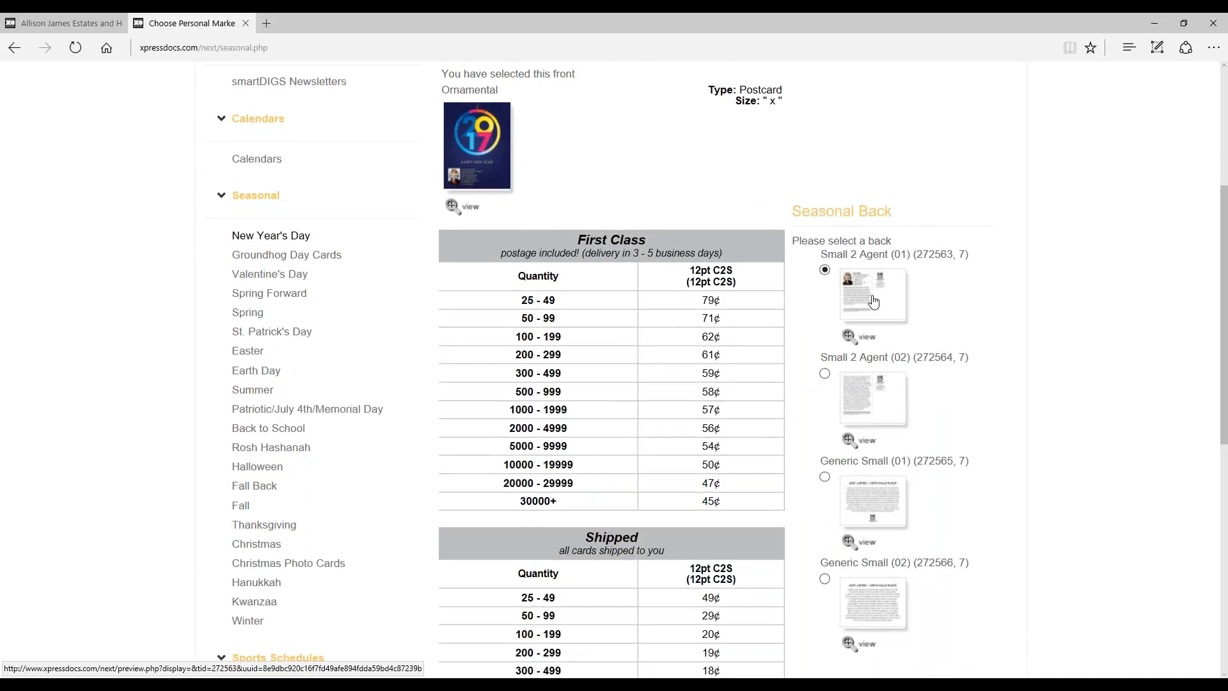
click(880, 389)
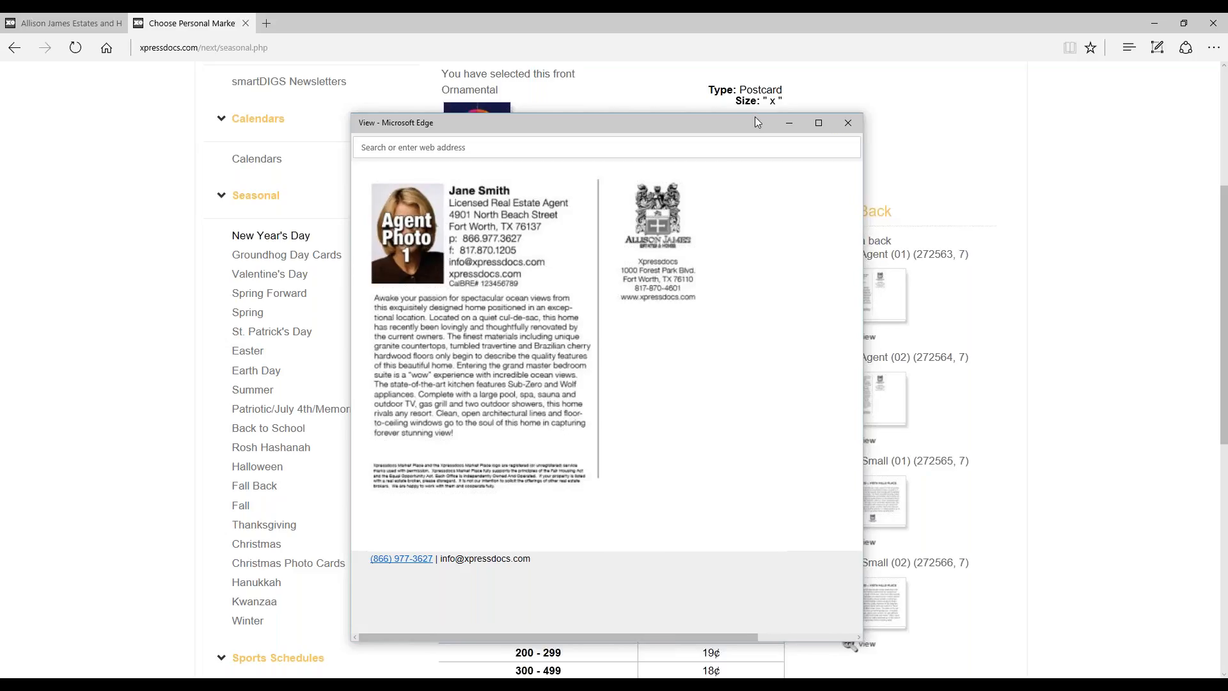
drag(762, 117, 796, 112)
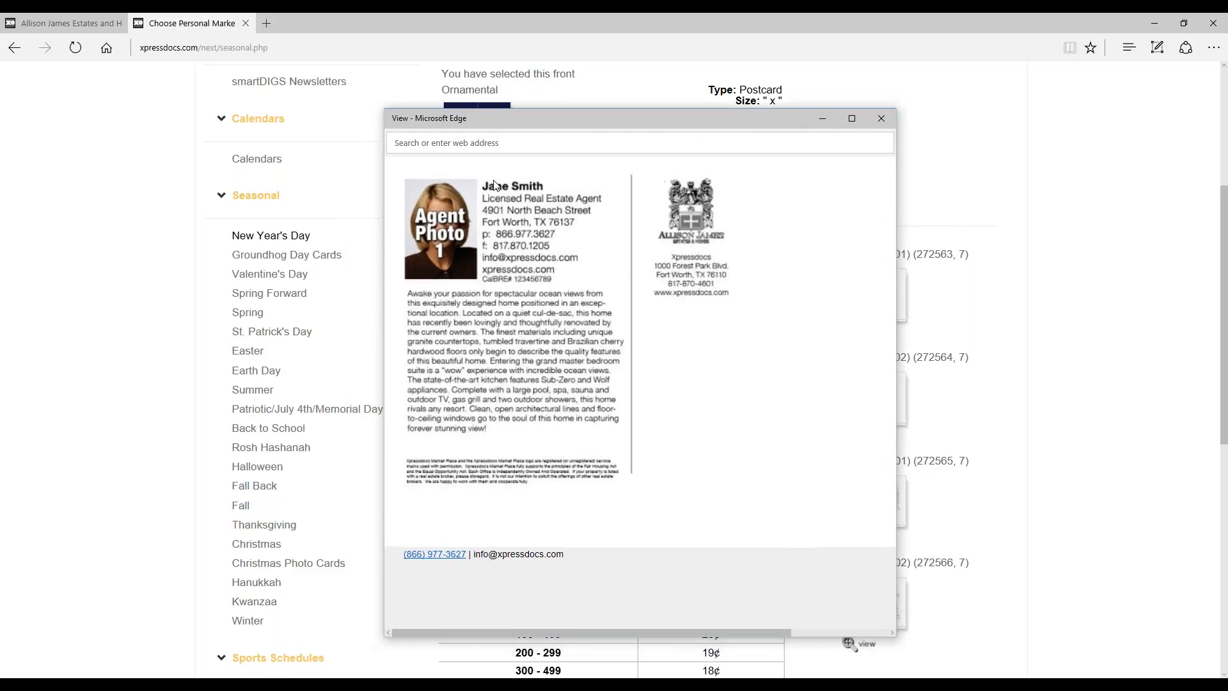
click(888, 128)
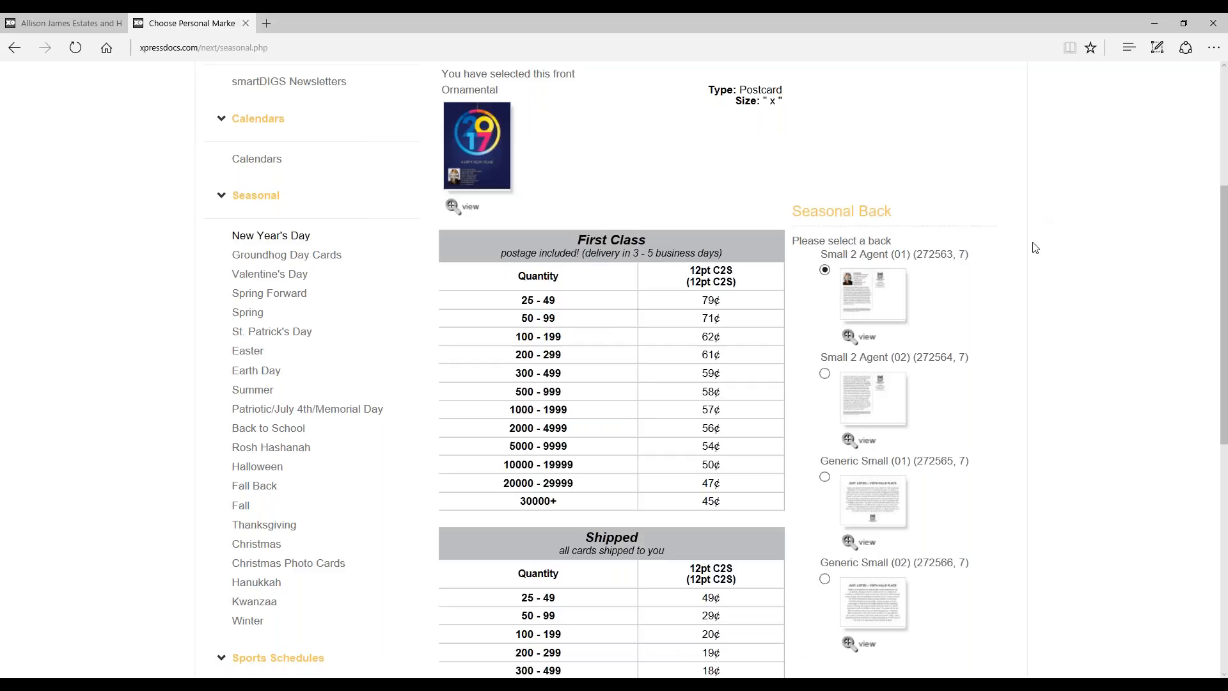
Step: Return to the home page and open the One Sided Flyers designs
scroll(1035, 247, up, 3)
scroll(1035, 247, up, 2)
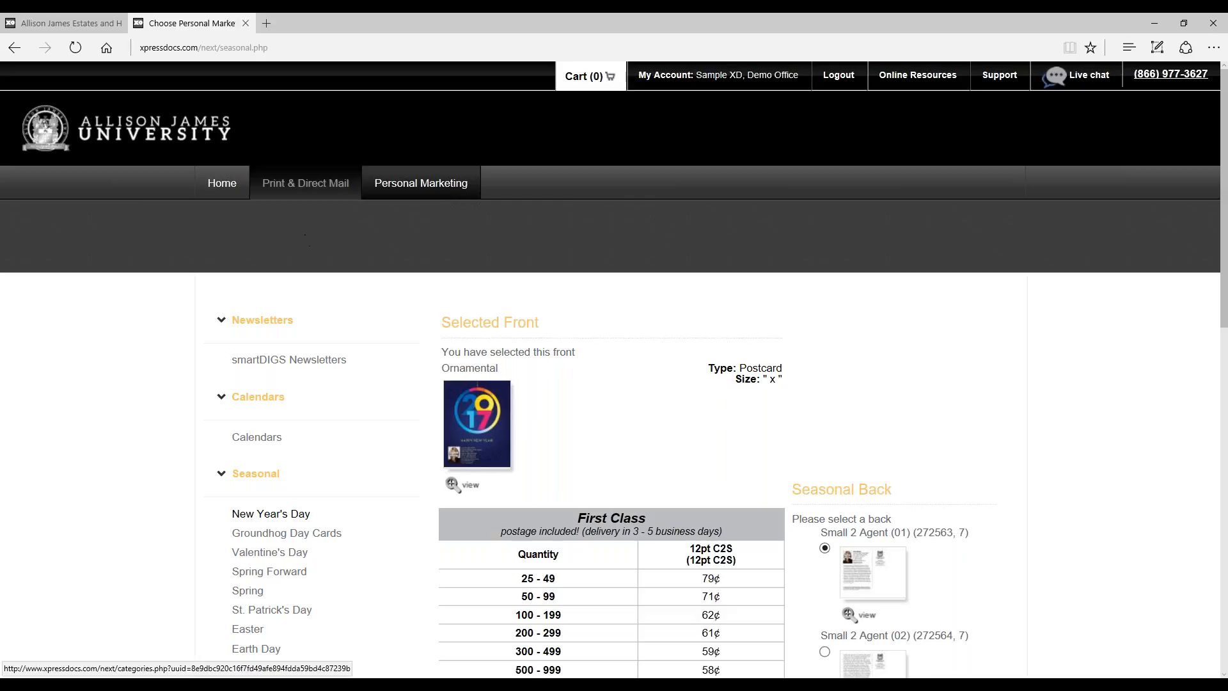
click(243, 183)
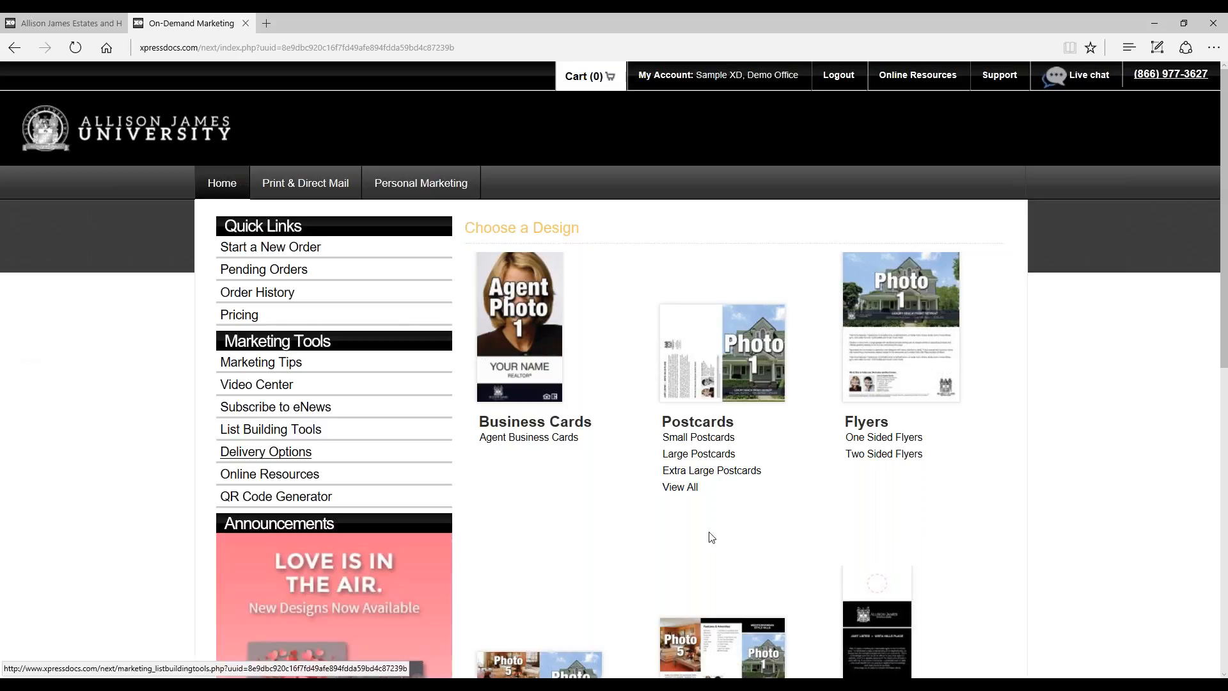
click(871, 437)
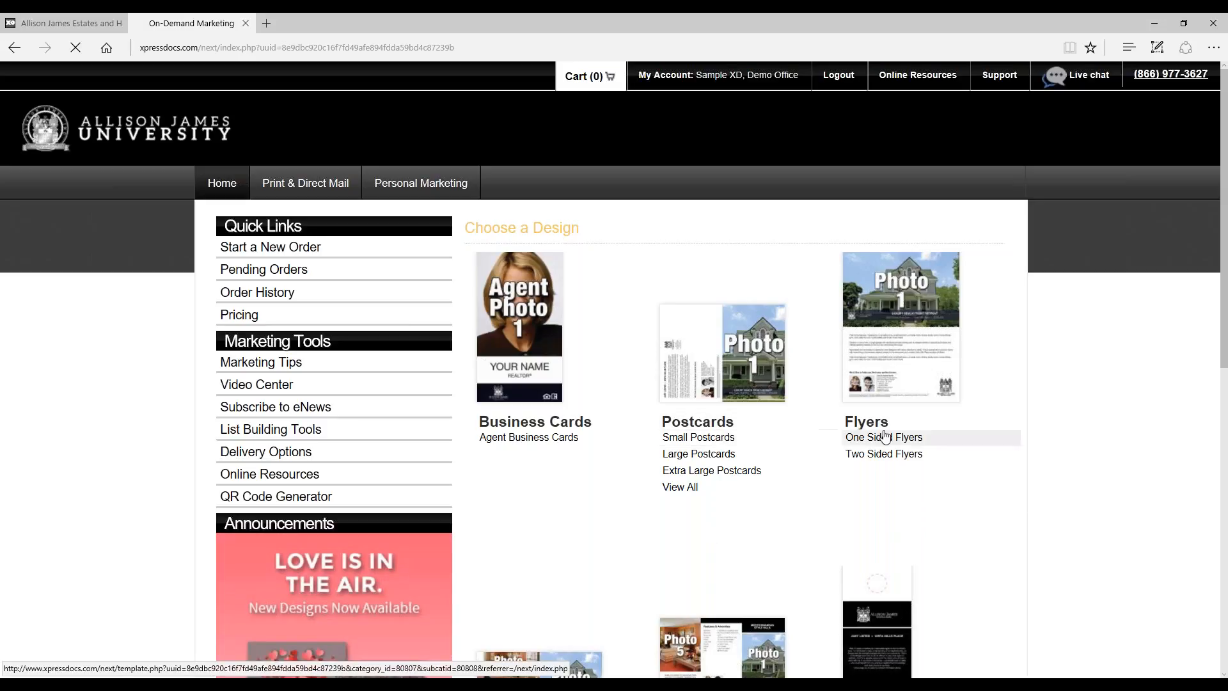
Step: Select the 1 Photo Vertical (C01) flyer template and check its shipped pricing by quantity and paper stock
scroll(1046, 434, down, 3)
click(459, 430)
scroll(504, 364, down, 6)
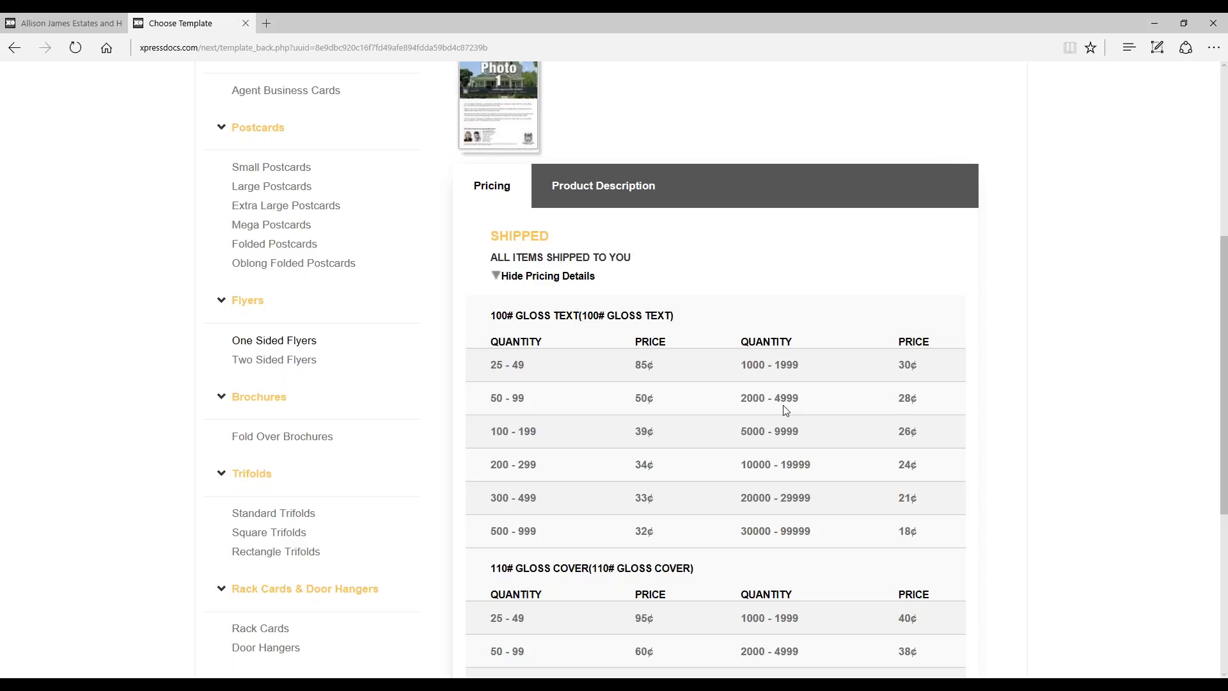
scroll(579, 368, up, 6)
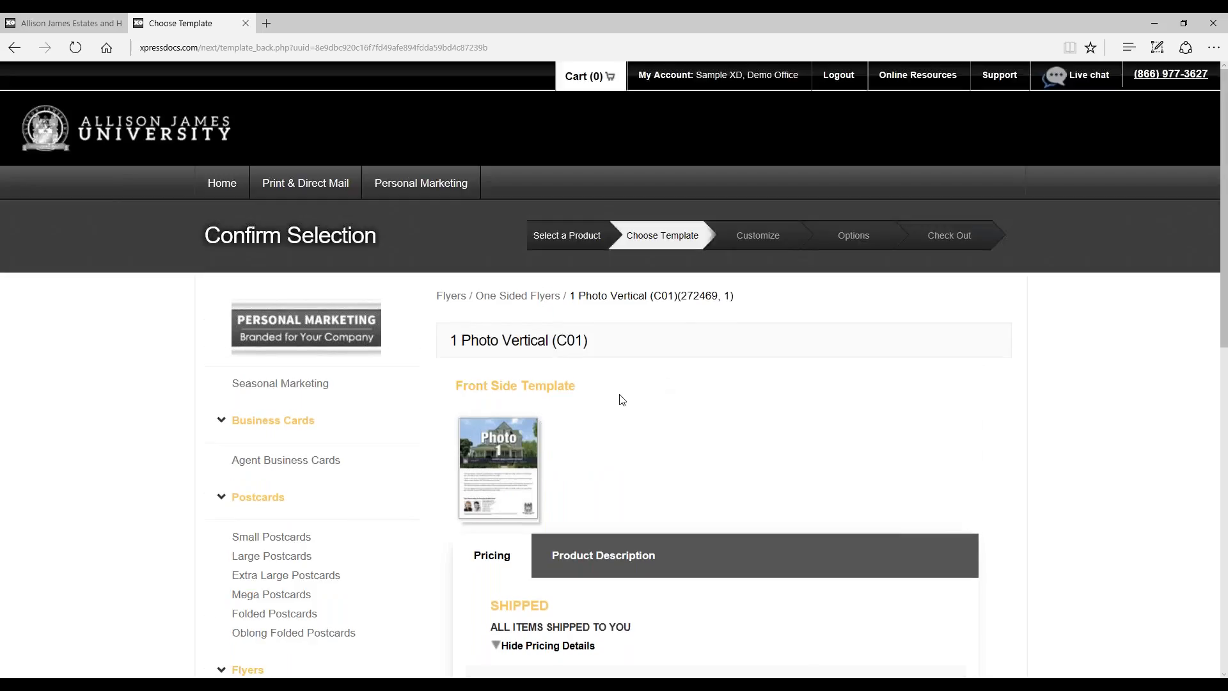